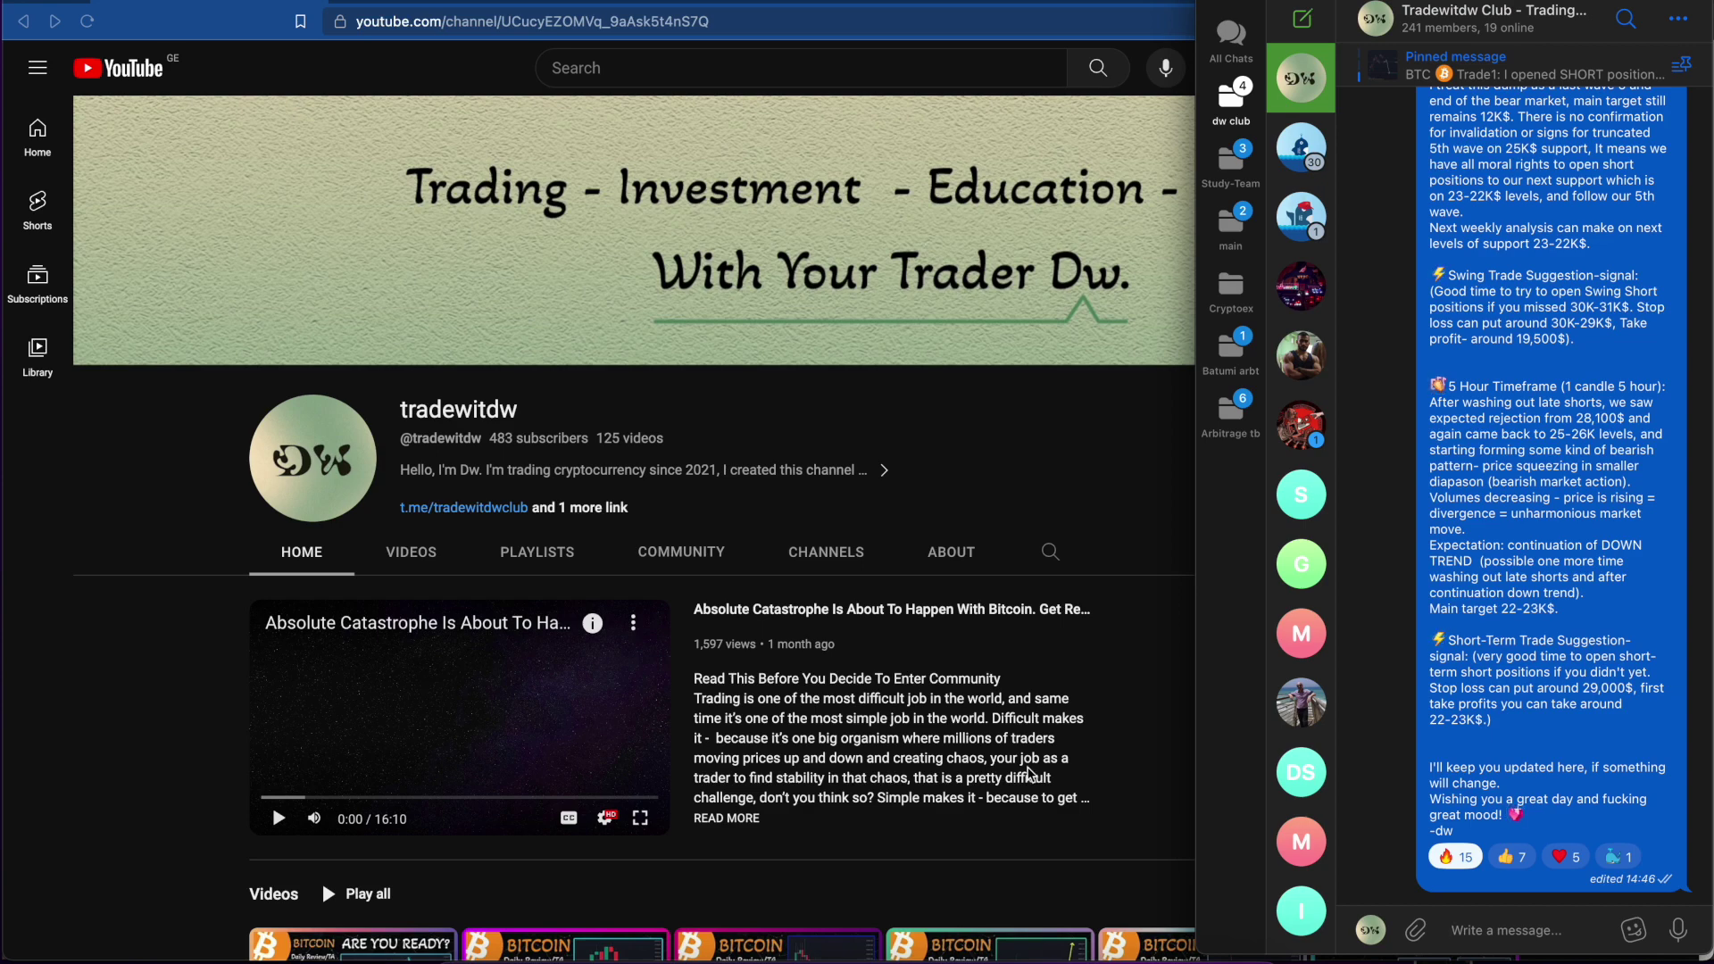
Switch to TradingView and show the full BTCUSD daily price history on the chart.
{"action": "left_click", "coordinate": [928, 948]}
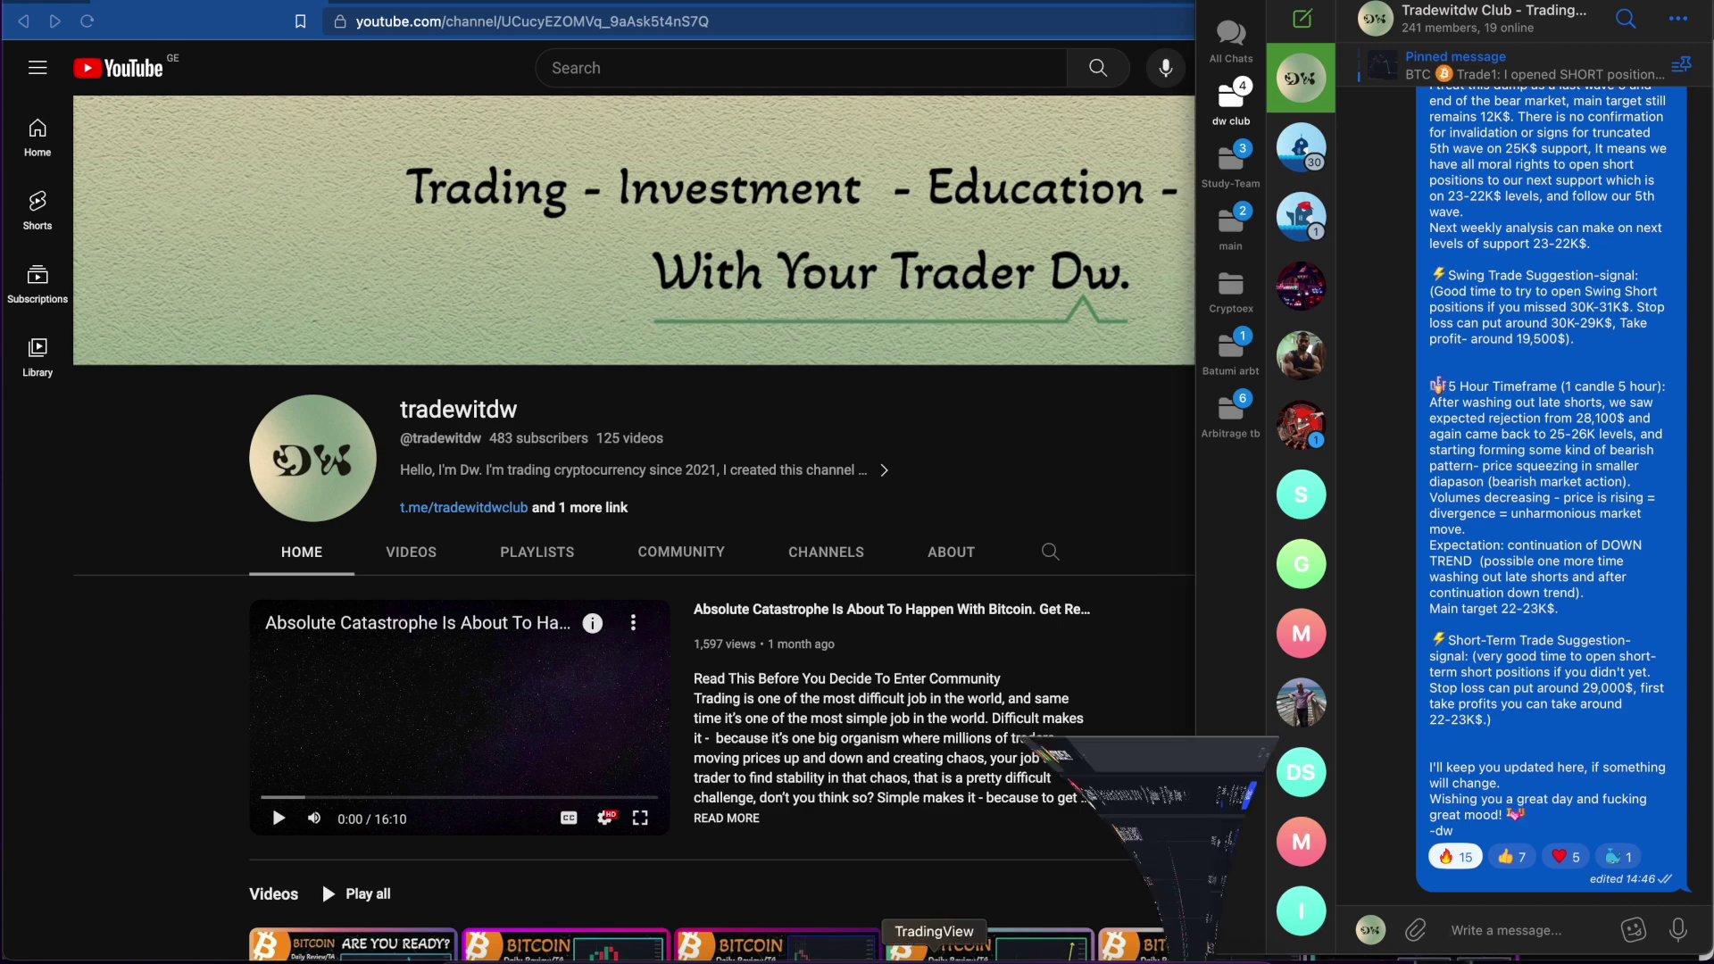
{"action": "left_click_drag", "start_coordinate": [967, 375], "coordinate": [964, 383]}
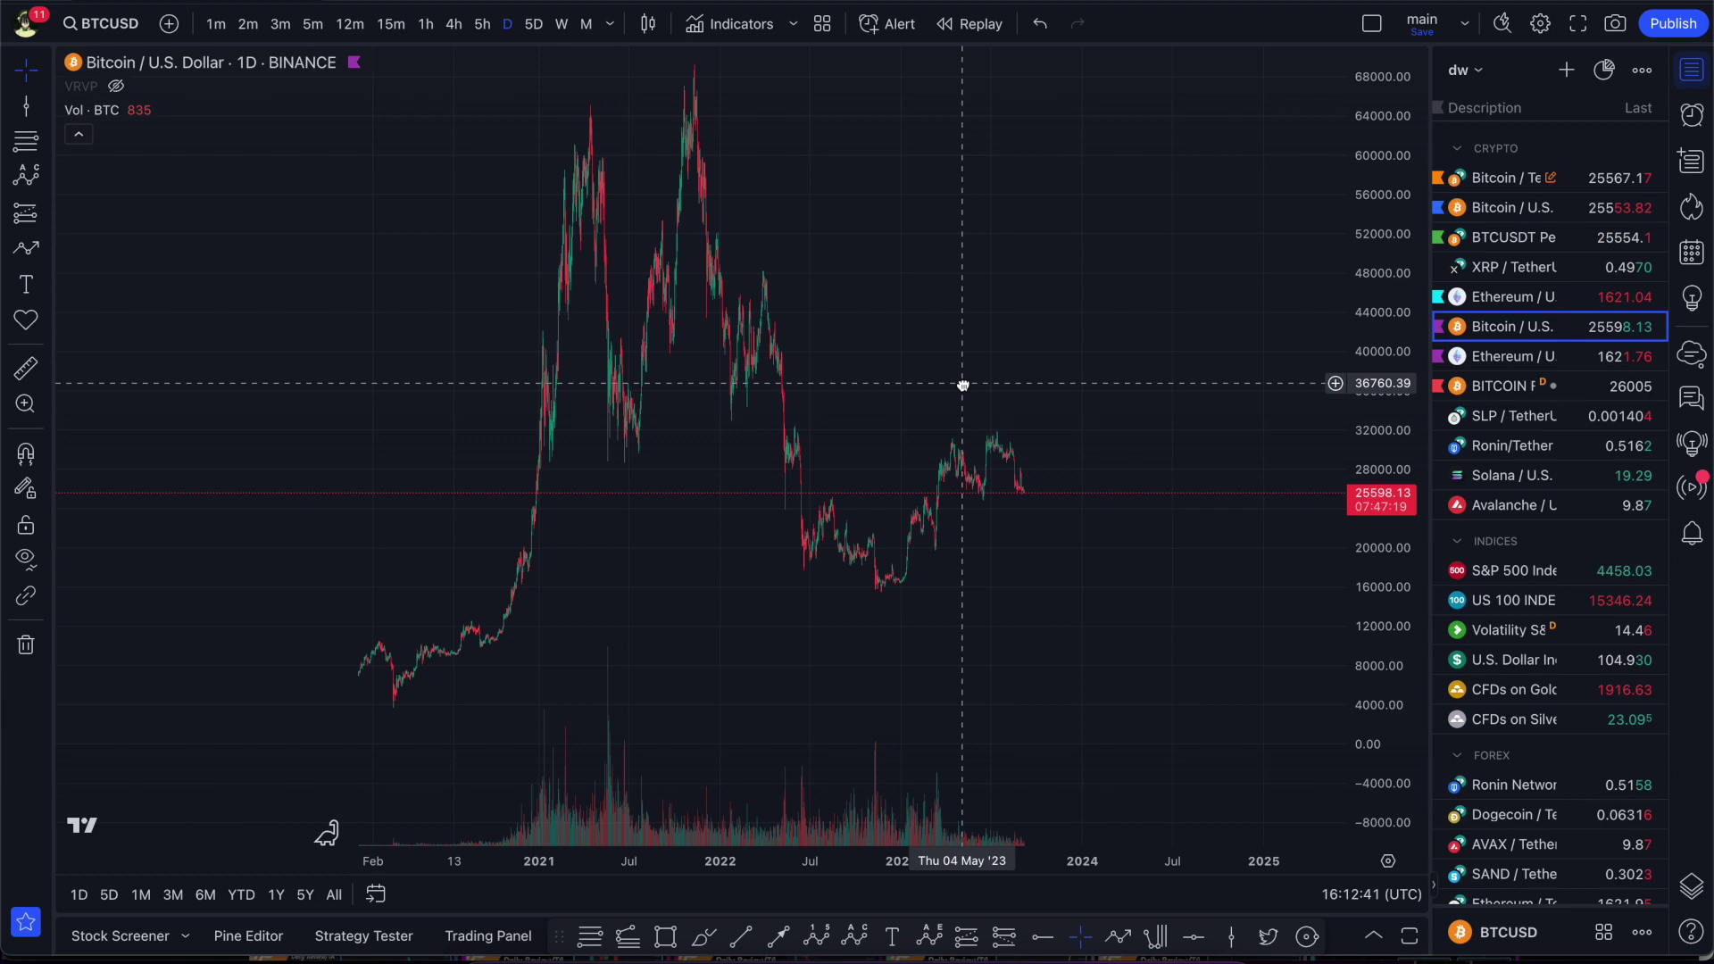
{"action": "left_click_drag", "start_coordinate": [1375, 200], "coordinate": [1372, 361]}
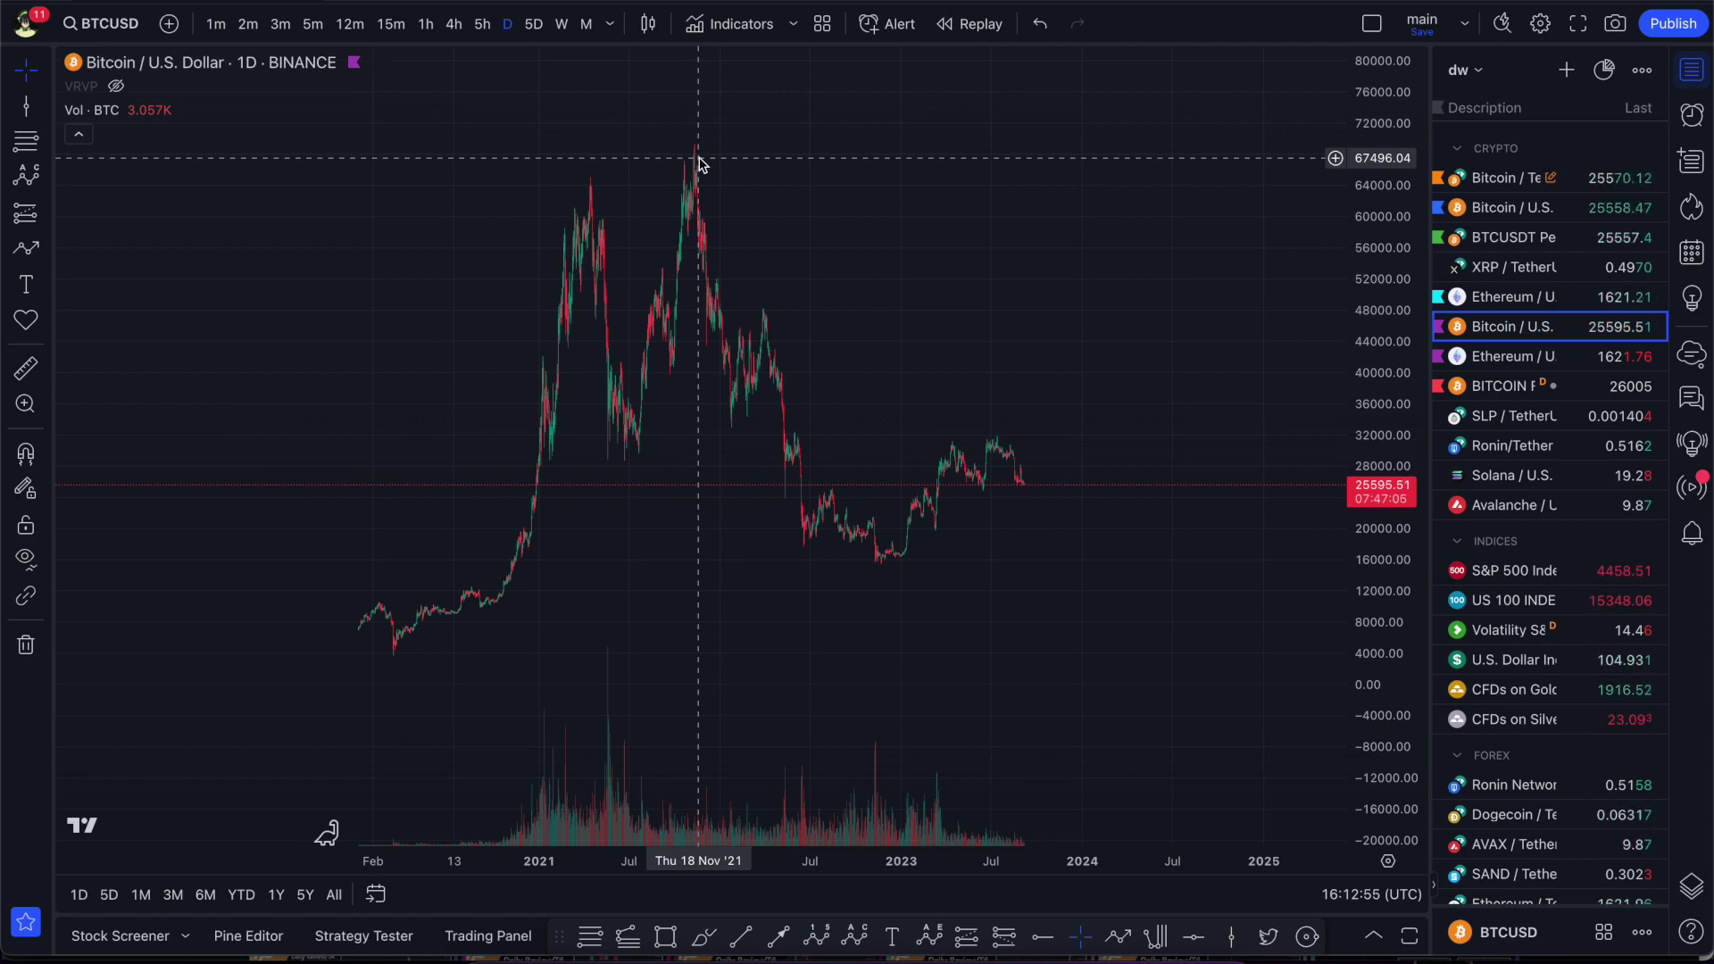
{"action": "left_click_drag", "start_coordinate": [1010, 305], "coordinate": [1026, 321]}
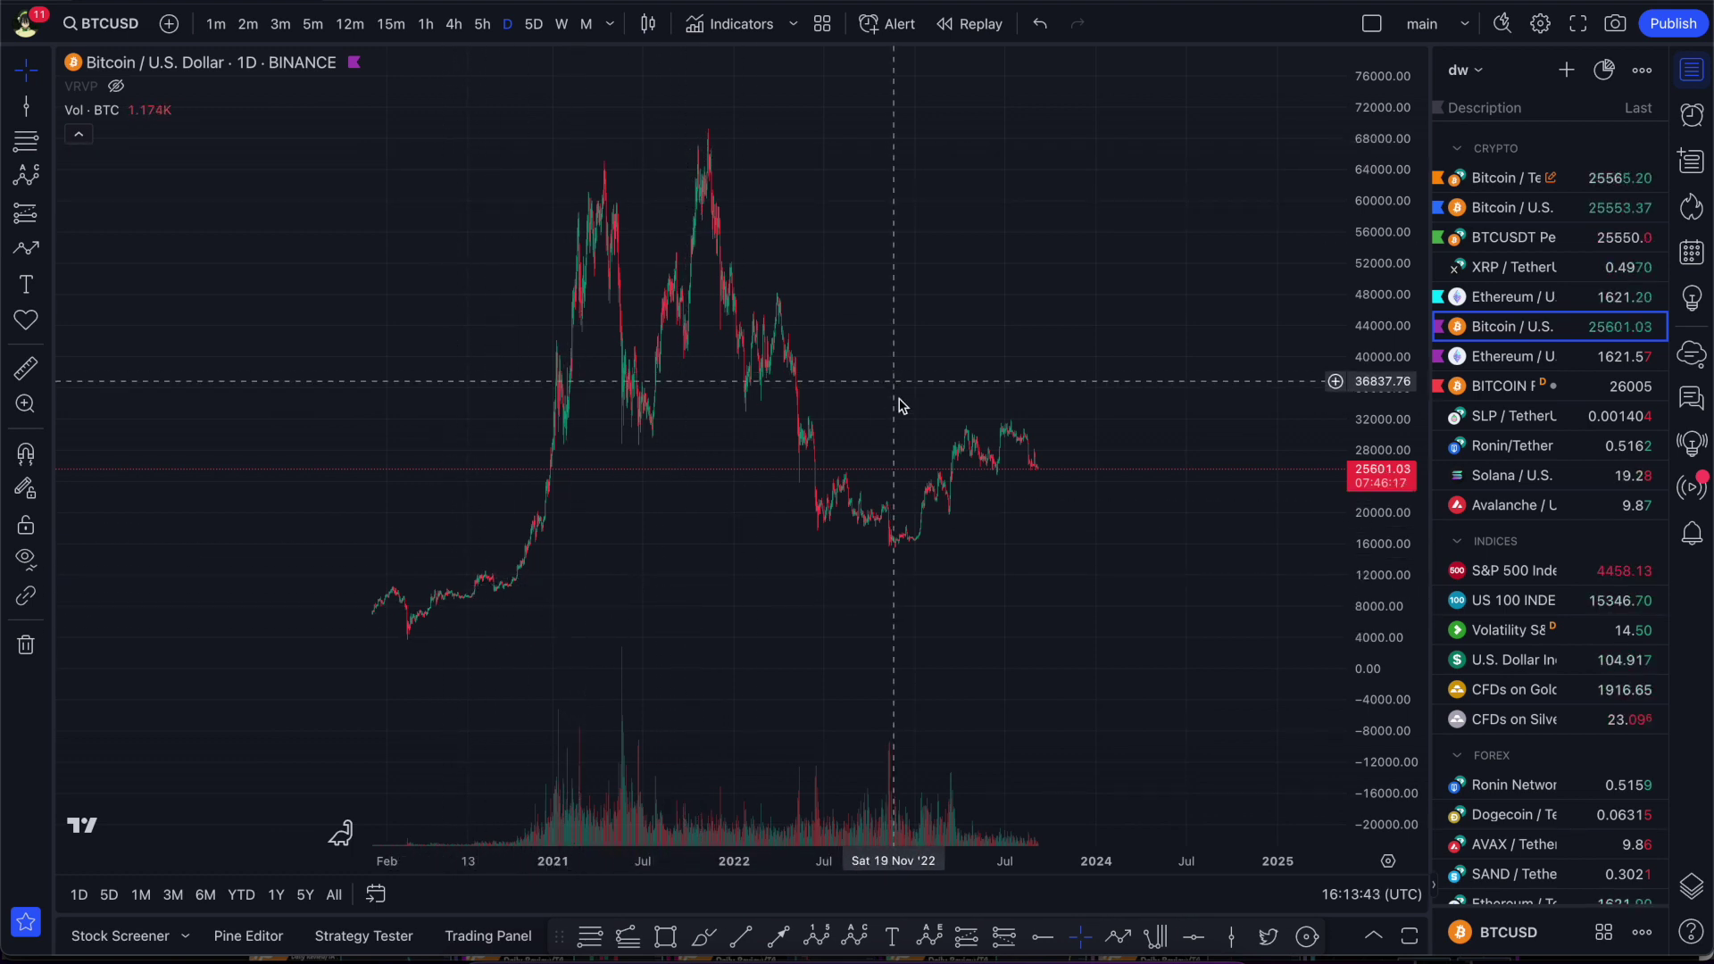
Draw an ABC correction wave from the 2021 peak at about 68,005 through (A) 33,657 and (B) 48,287 to (C) 12,667.
{"action": "left_click", "coordinate": [853, 939]}
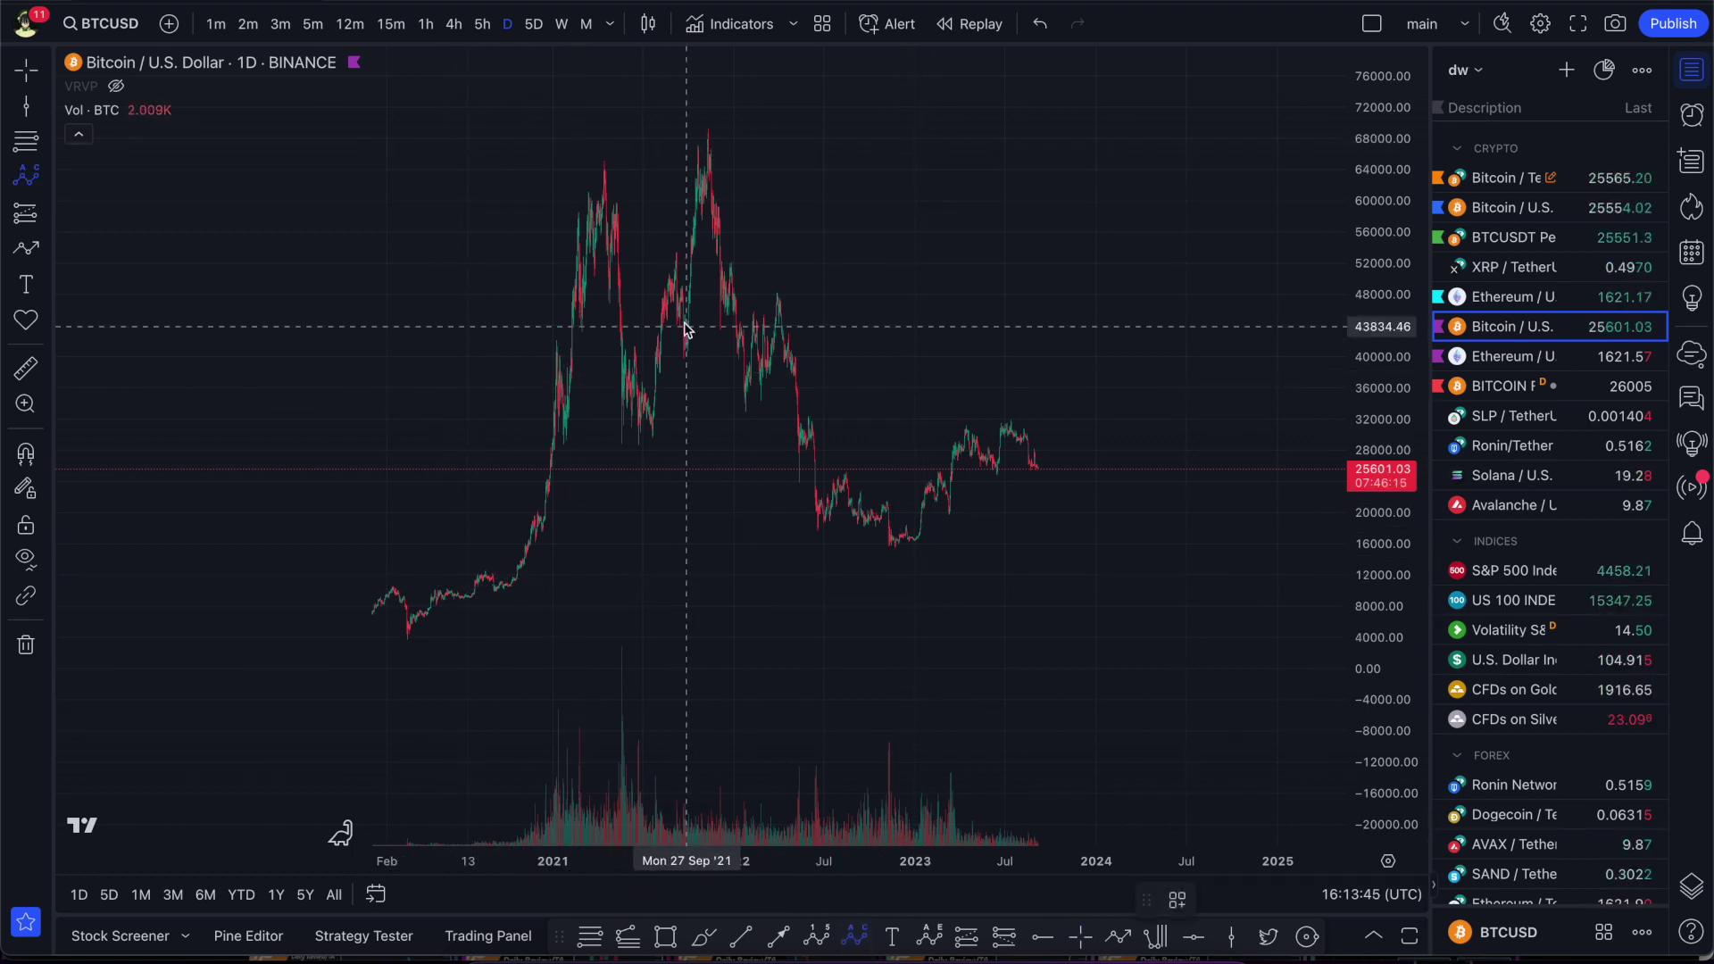
{"action": "left_click", "coordinate": [691, 139]}
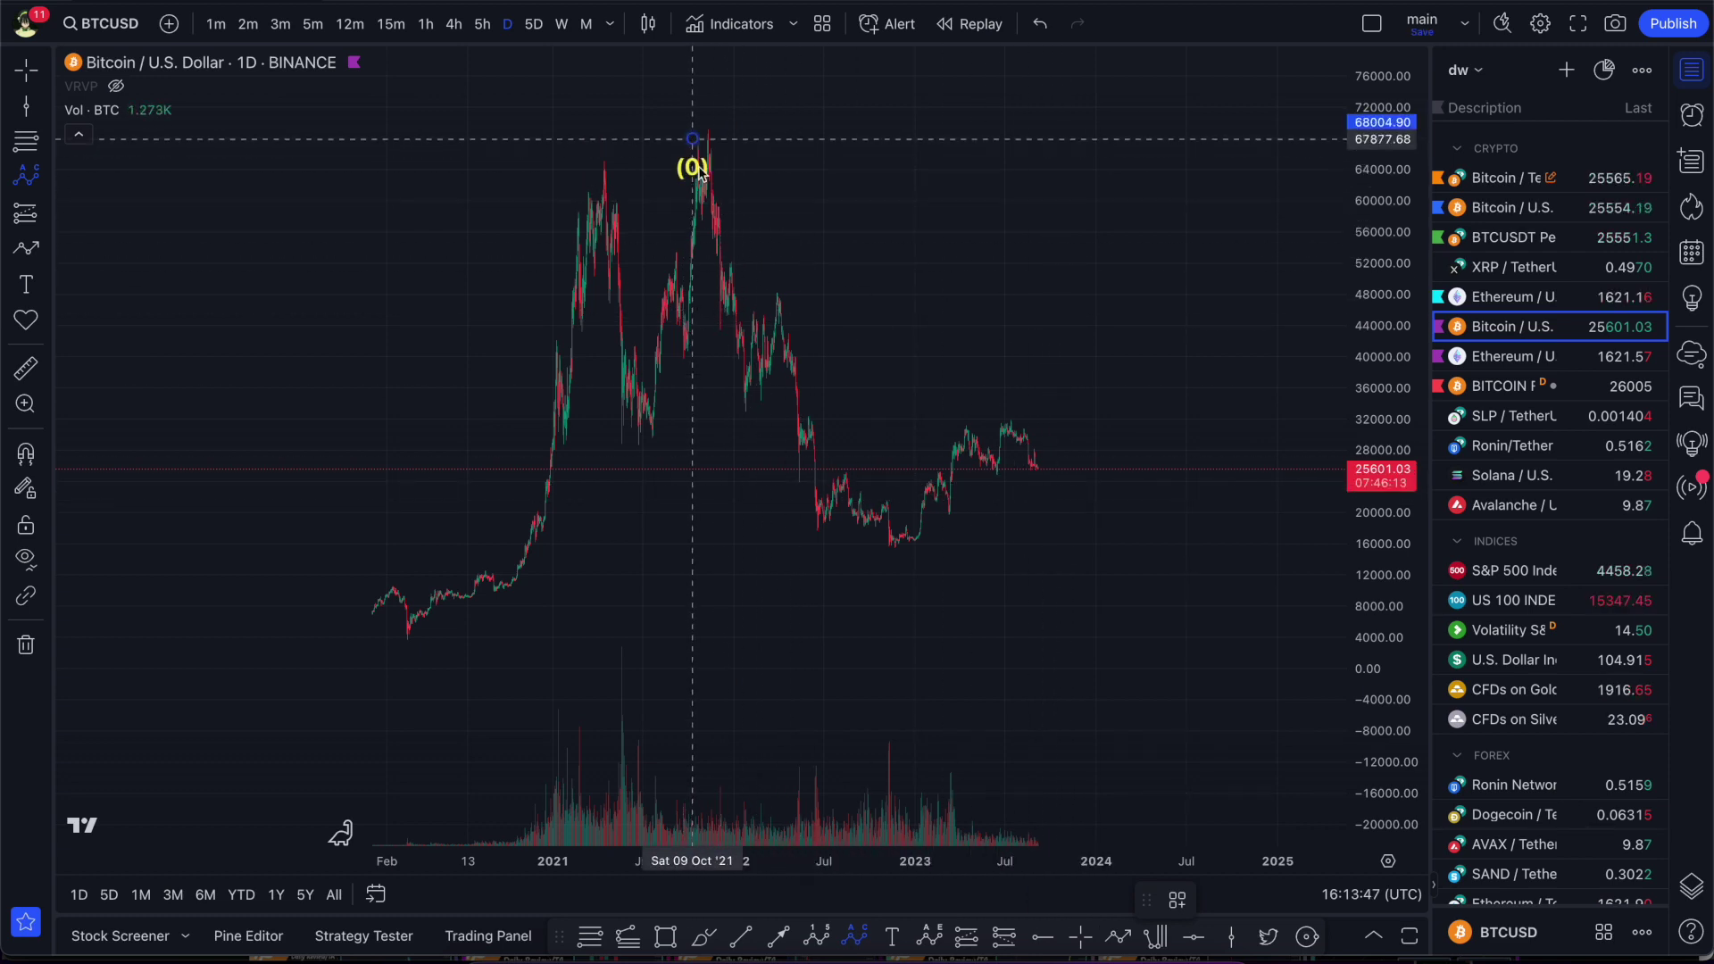
{"action": "left_click", "coordinate": [752, 406]}
{"action": "left_click", "coordinate": [785, 293]}
{"action": "left_click", "coordinate": [1061, 568]}
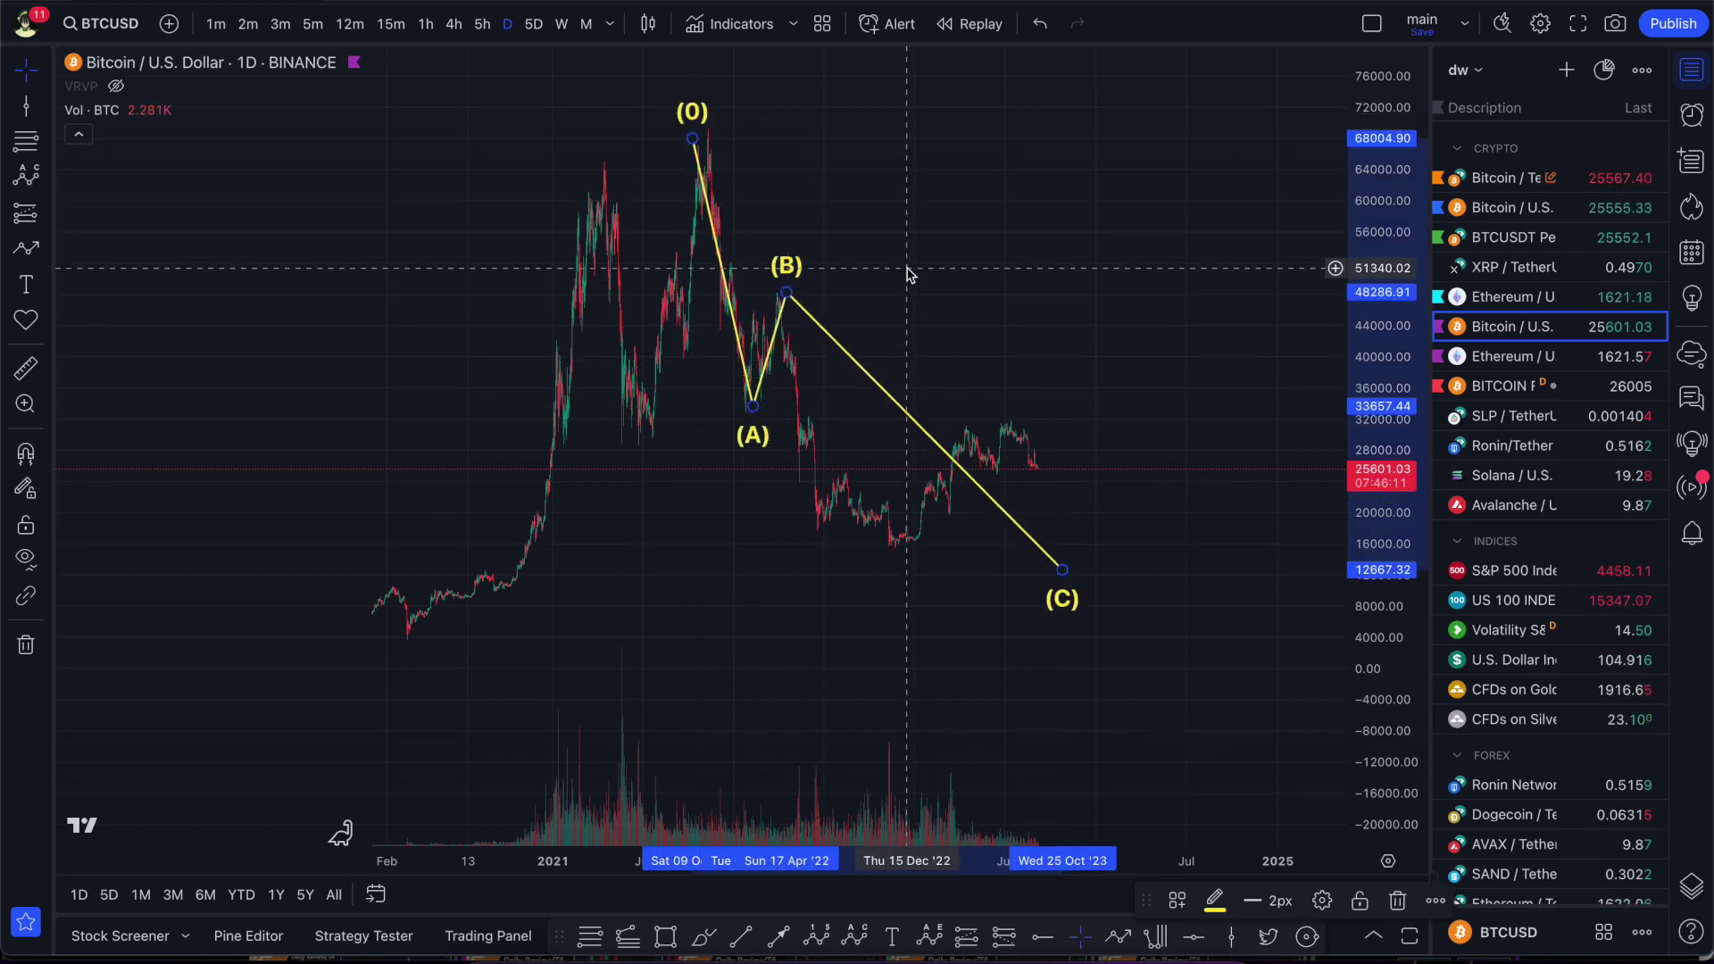
Align the wave's (A) point with the January 2022 low at about 32,258 and (B) with the March 2022 high at 47,651.
{"action": "left_click_drag", "start_coordinate": [786, 293], "coordinate": [782, 284]}
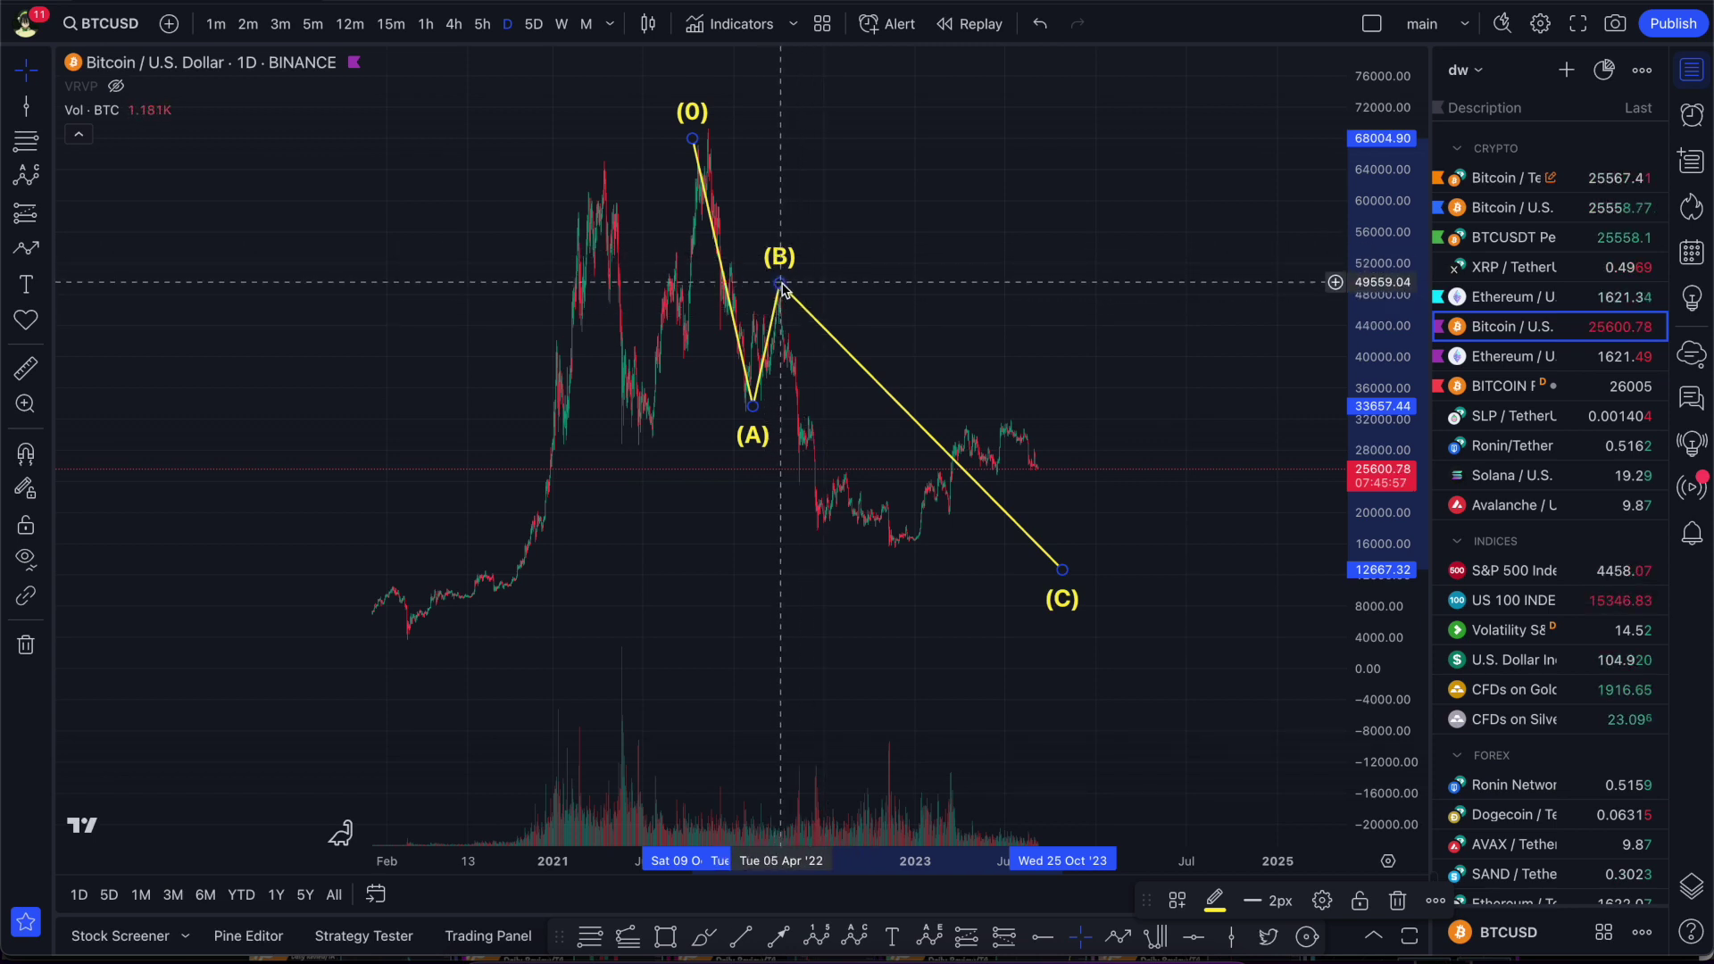
{"action": "left_click_drag", "start_coordinate": [779, 285], "coordinate": [781, 291]}
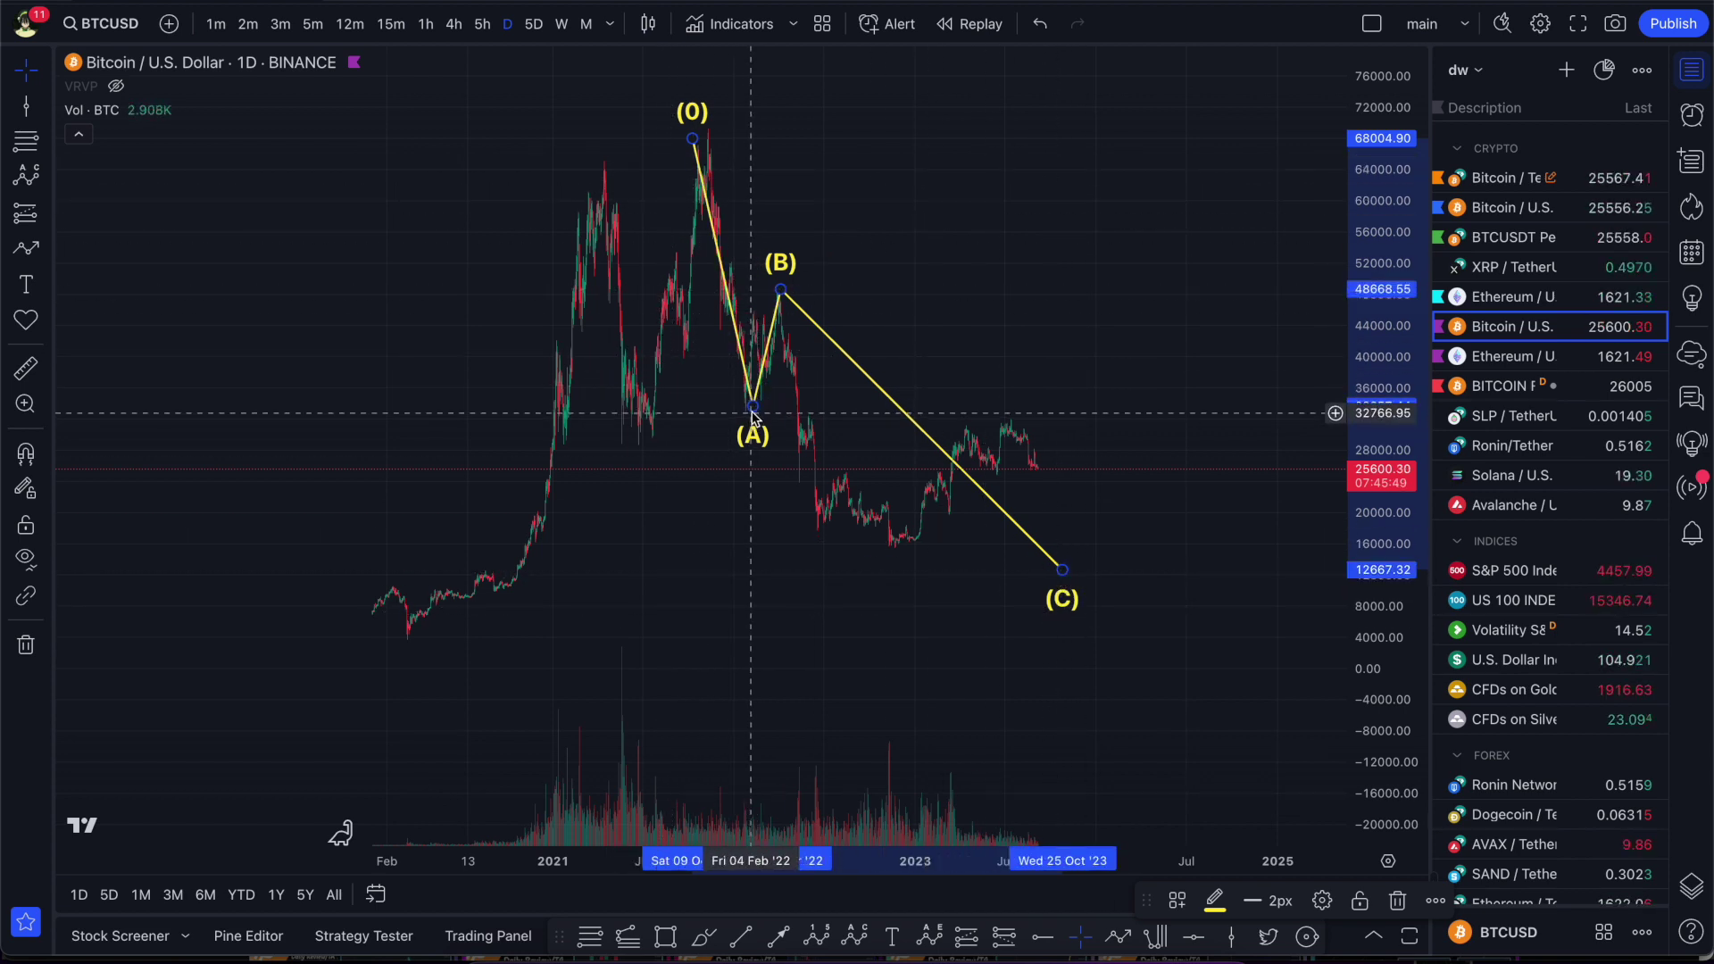
{"action": "left_click_drag", "start_coordinate": [754, 415], "coordinate": [735, 416]}
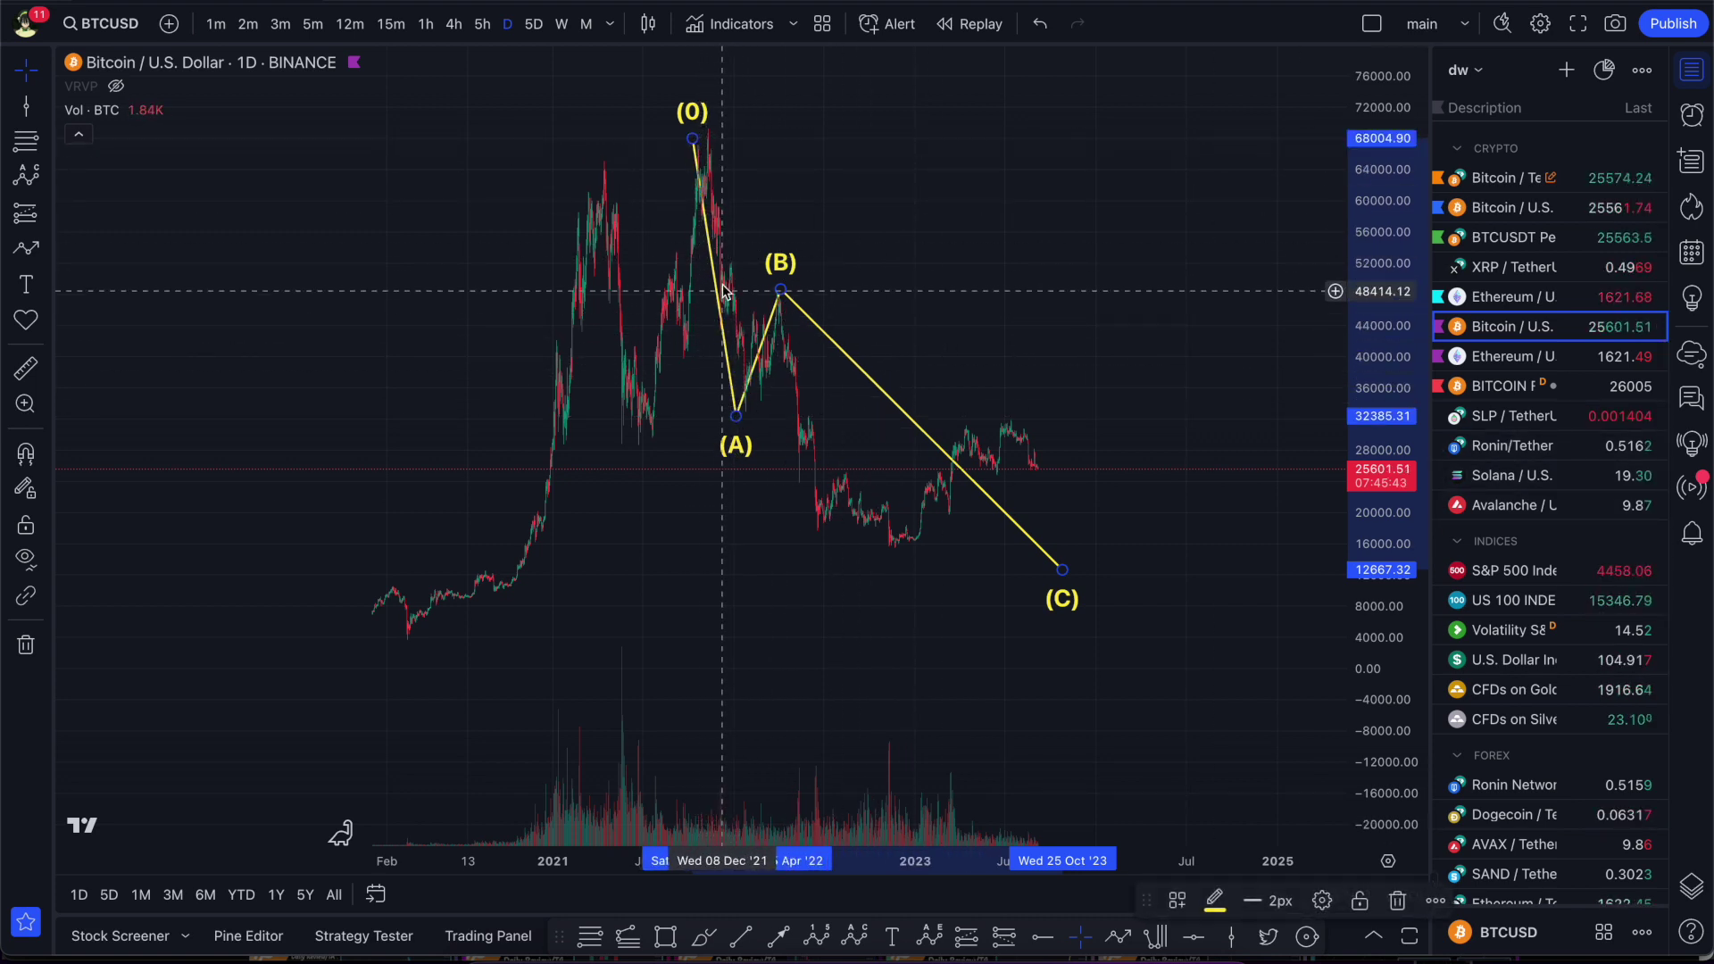
{"action": "left_click_drag", "start_coordinate": [735, 416], "coordinate": [745, 417]}
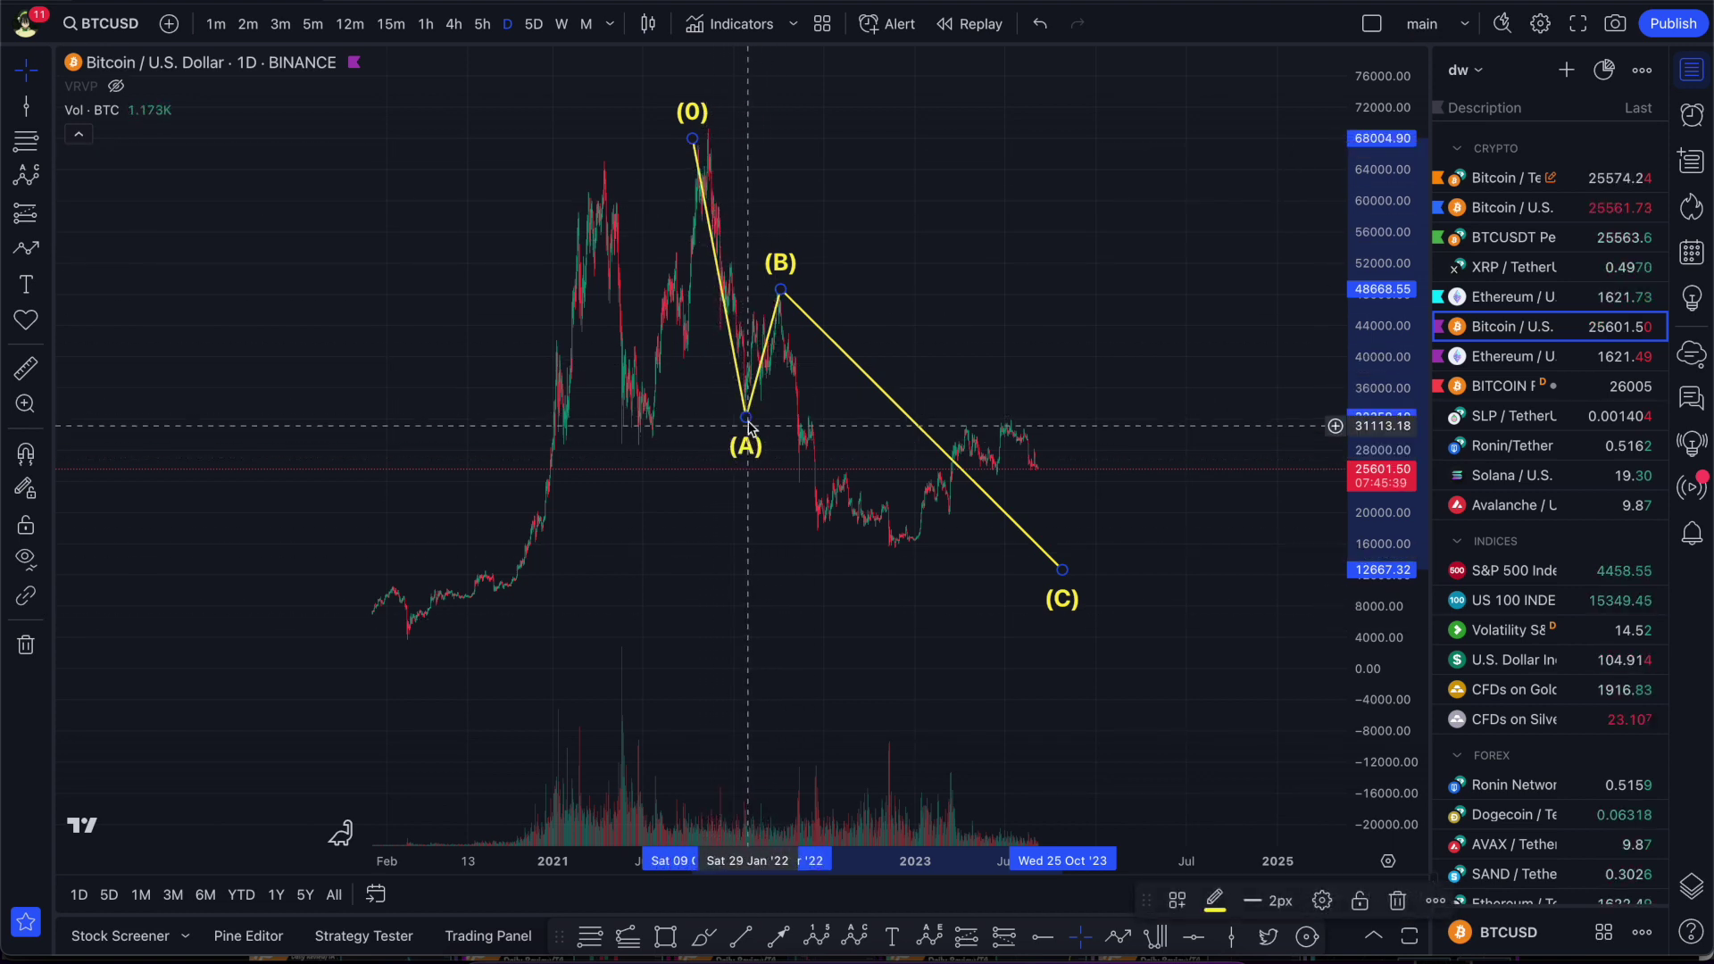
{"action": "left_click_drag", "start_coordinate": [780, 287], "coordinate": [776, 298]}
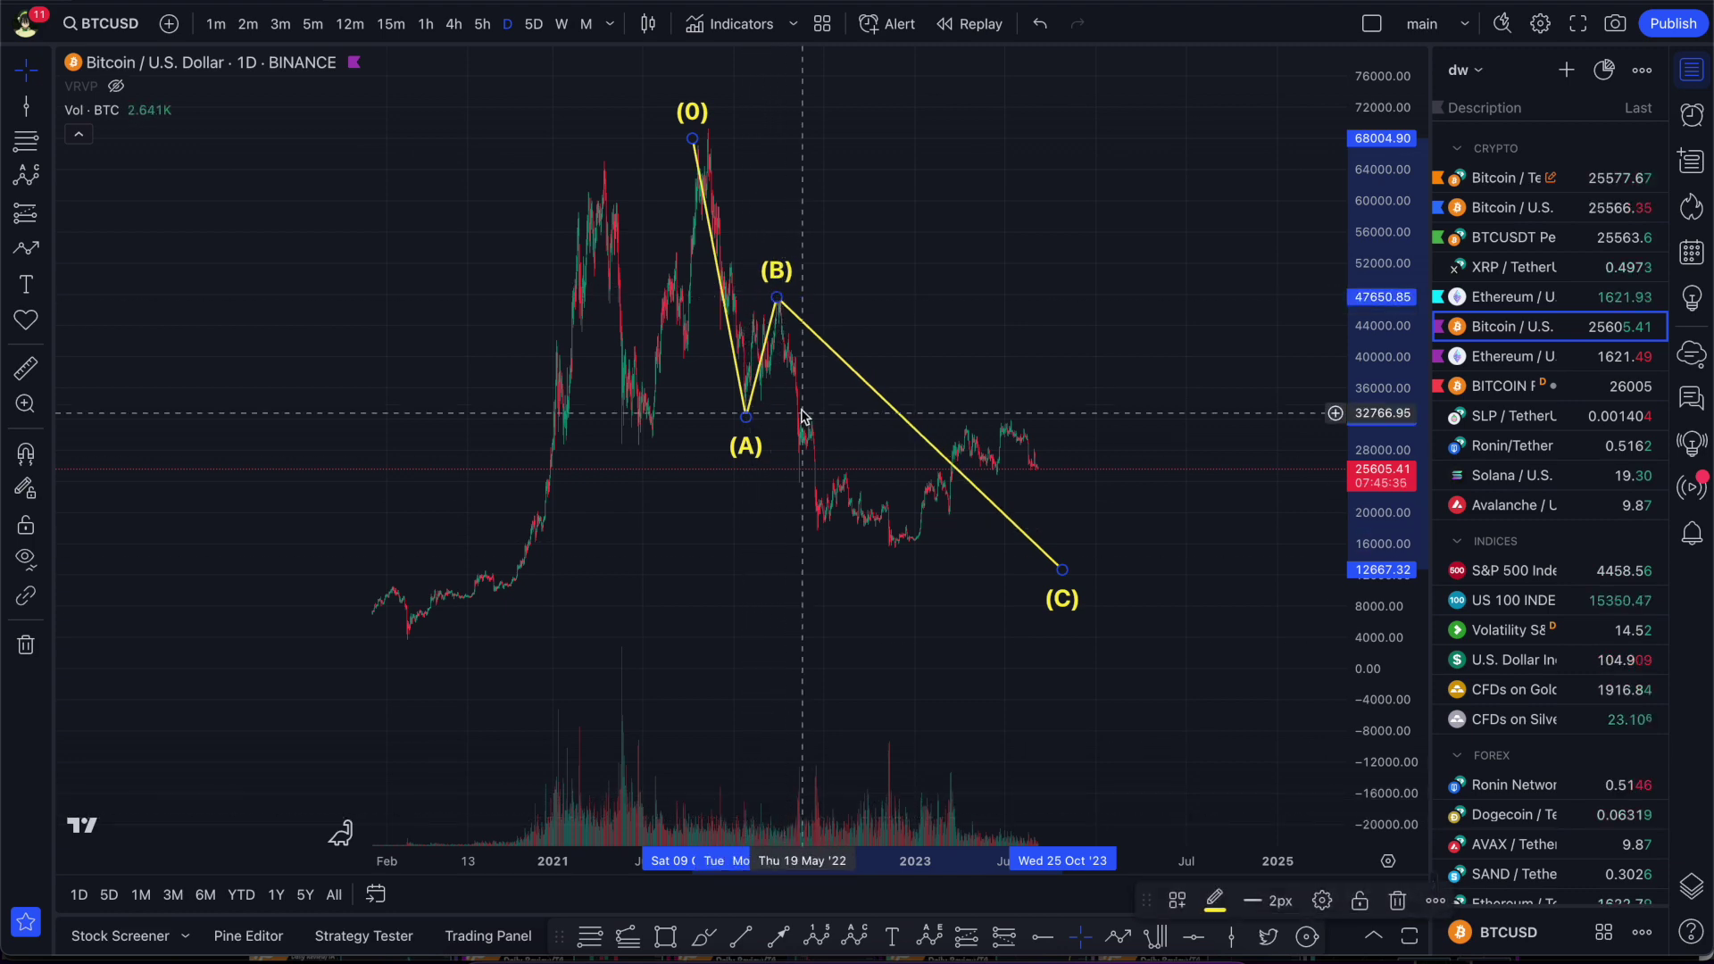
Draw two rising trend lines around wave (B), the lower starting at (A) and the upper from about 44,264 to 49,050.
{"action": "scroll", "coordinate": [765, 463], "scroll_direction": "up", "scroll_amount": 5}
{"action": "left_click_drag", "start_coordinate": [487, 333], "coordinate": [1074, 392]}
{"action": "left_click_drag", "start_coordinate": [1379, 665], "coordinate": [1366, 161]}
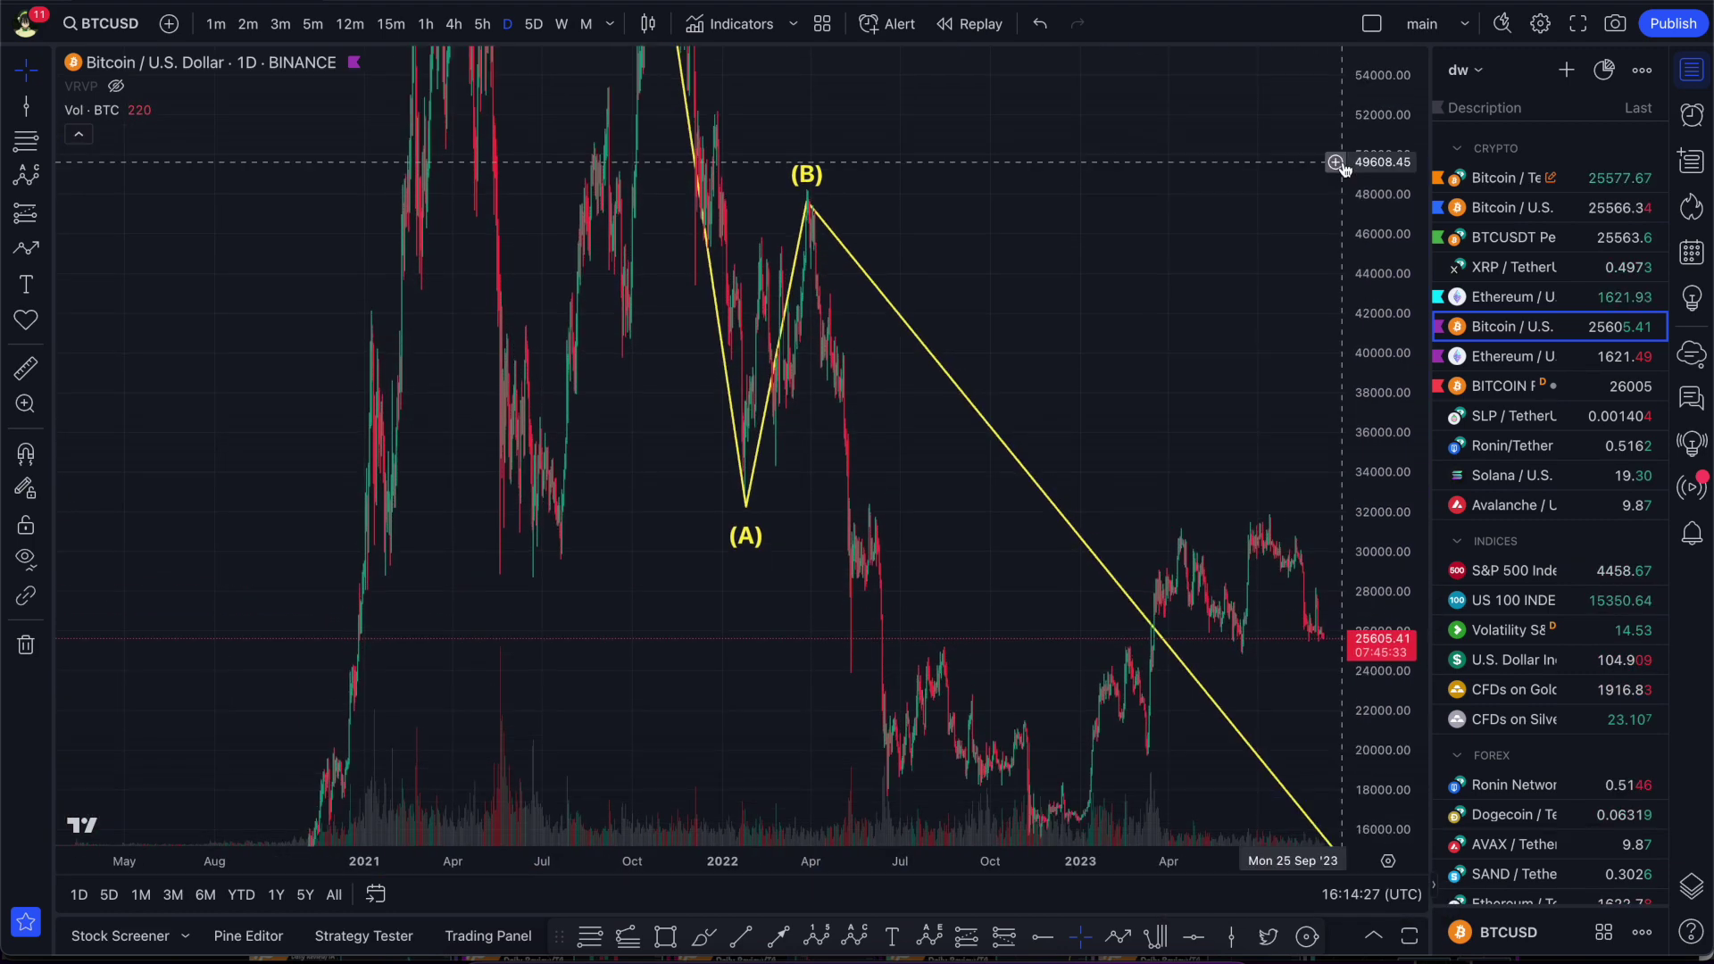
{"action": "left_click_drag", "start_coordinate": [1018, 391], "coordinate": [987, 353]}
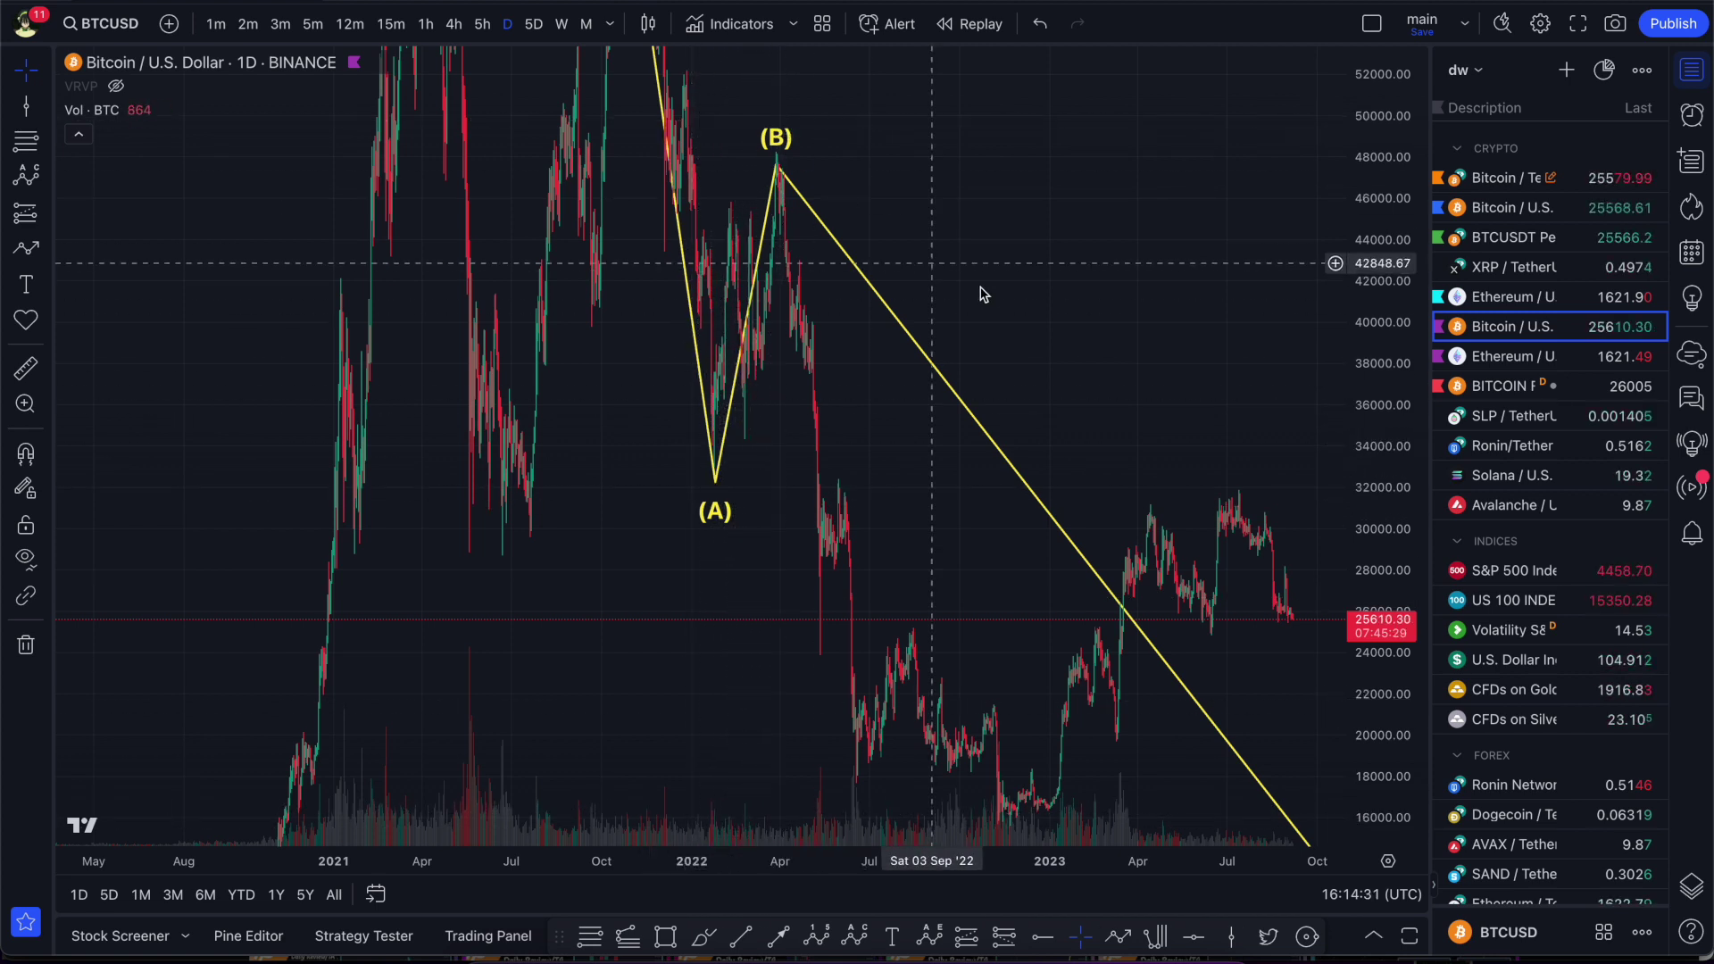
{"action": "left_click_drag", "start_coordinate": [1352, 190], "coordinate": [1357, 295]}
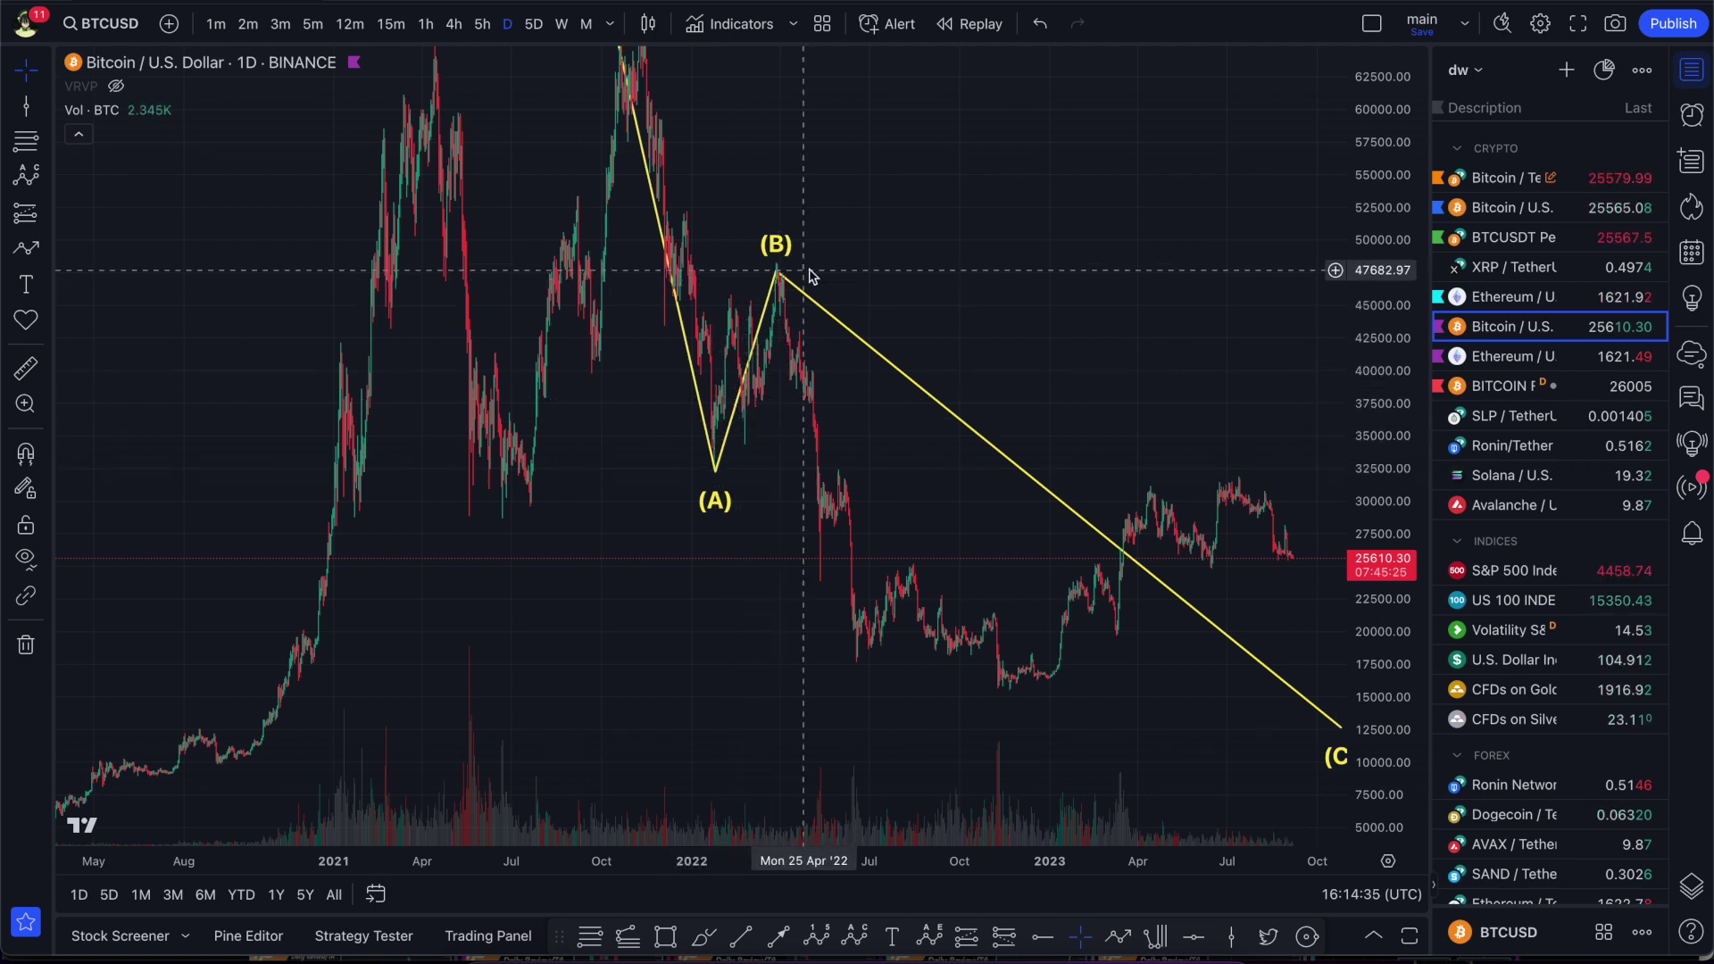
{"action": "left_click_drag", "start_coordinate": [791, 273], "coordinate": [771, 257]}
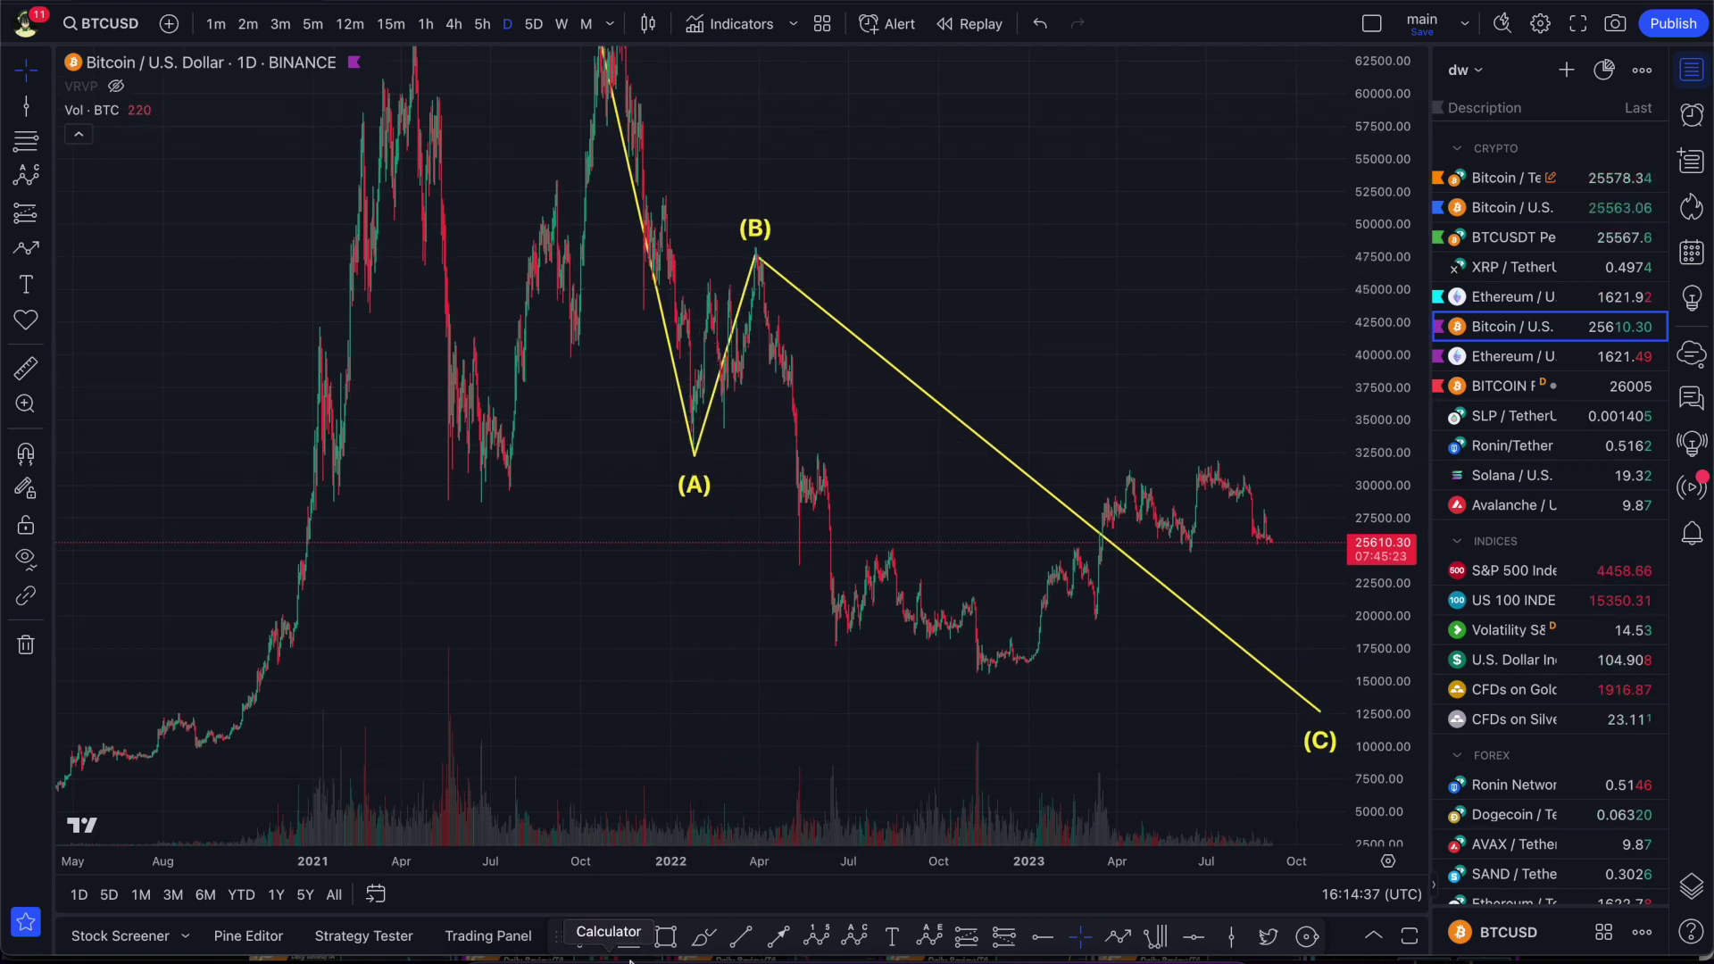
{"action": "left_click", "coordinate": [696, 460]}
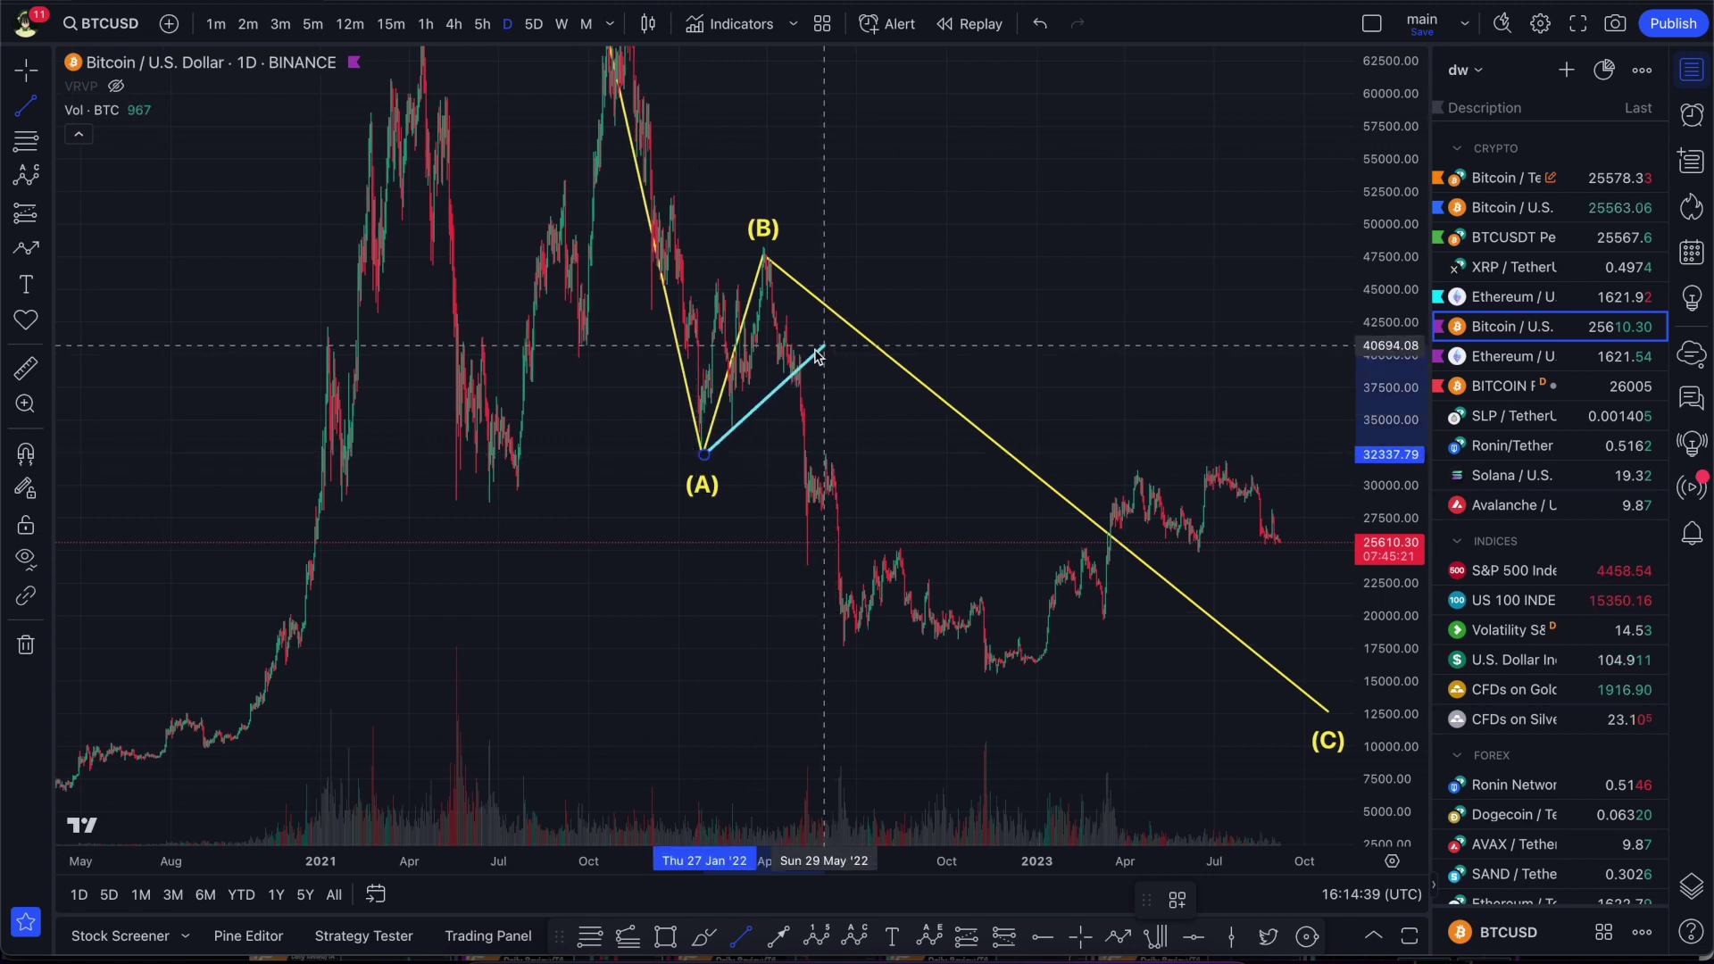
{"action": "left_click", "coordinate": [805, 355]}
{"action": "left_click", "coordinate": [719, 292]}
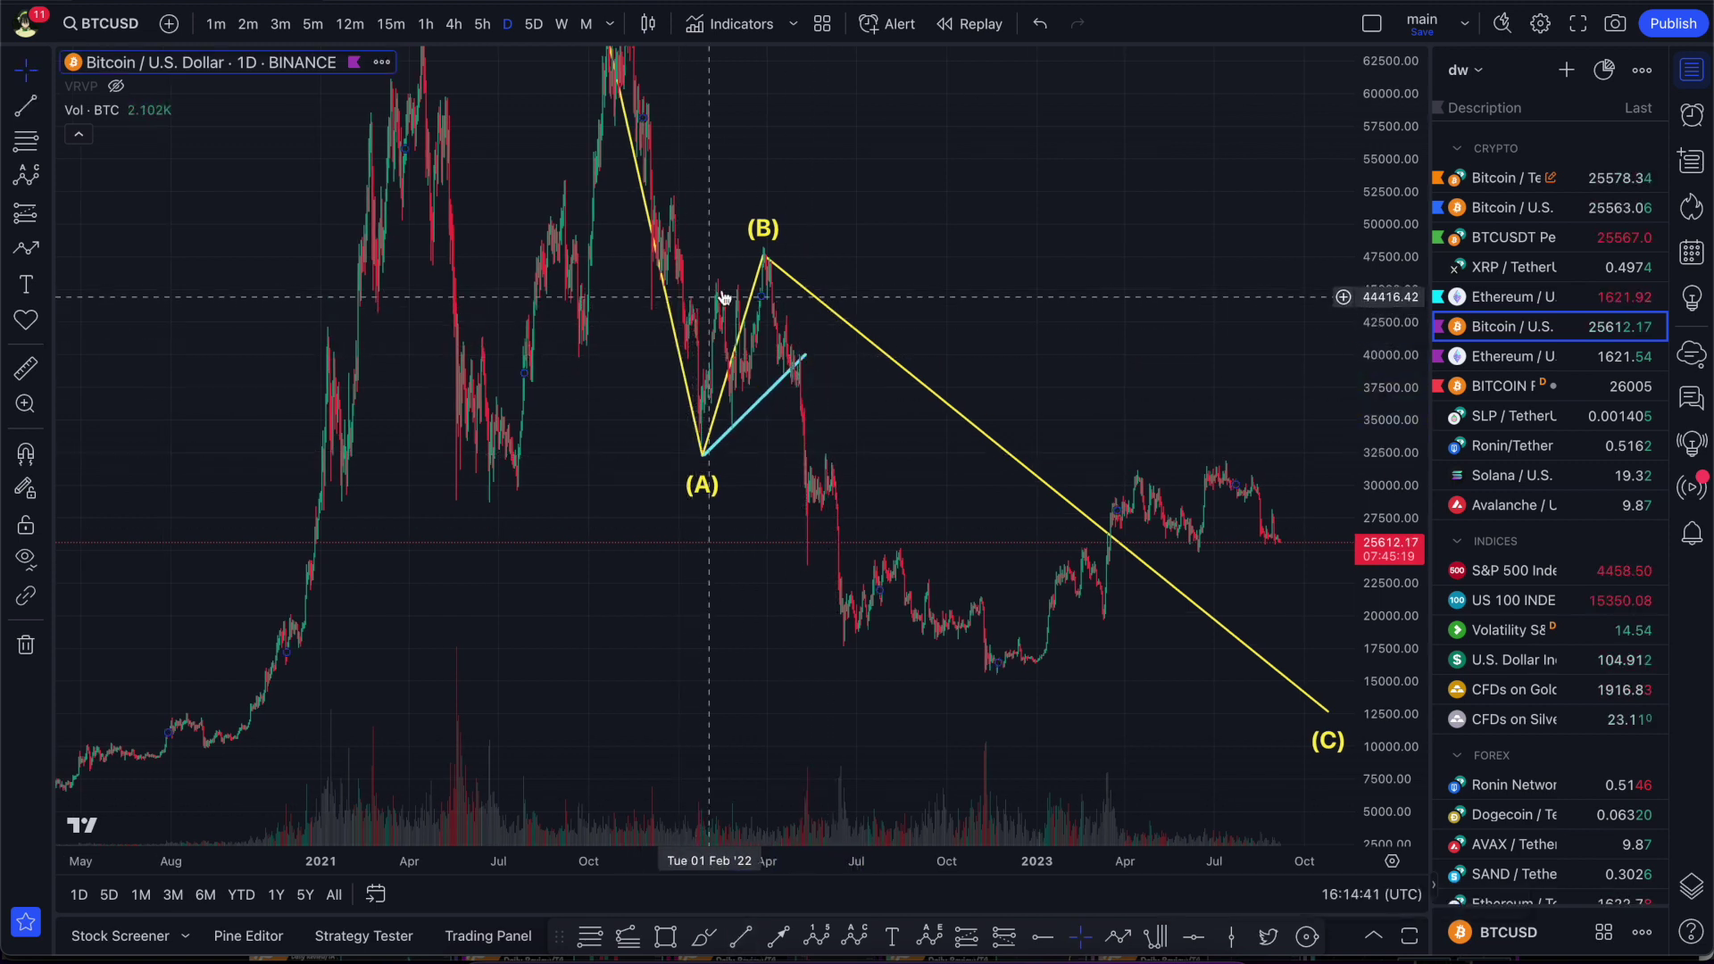
{"action": "left_click", "coordinate": [738, 937]}
{"action": "left_click", "coordinate": [682, 297]}
{"action": "left_click", "coordinate": [773, 239]}
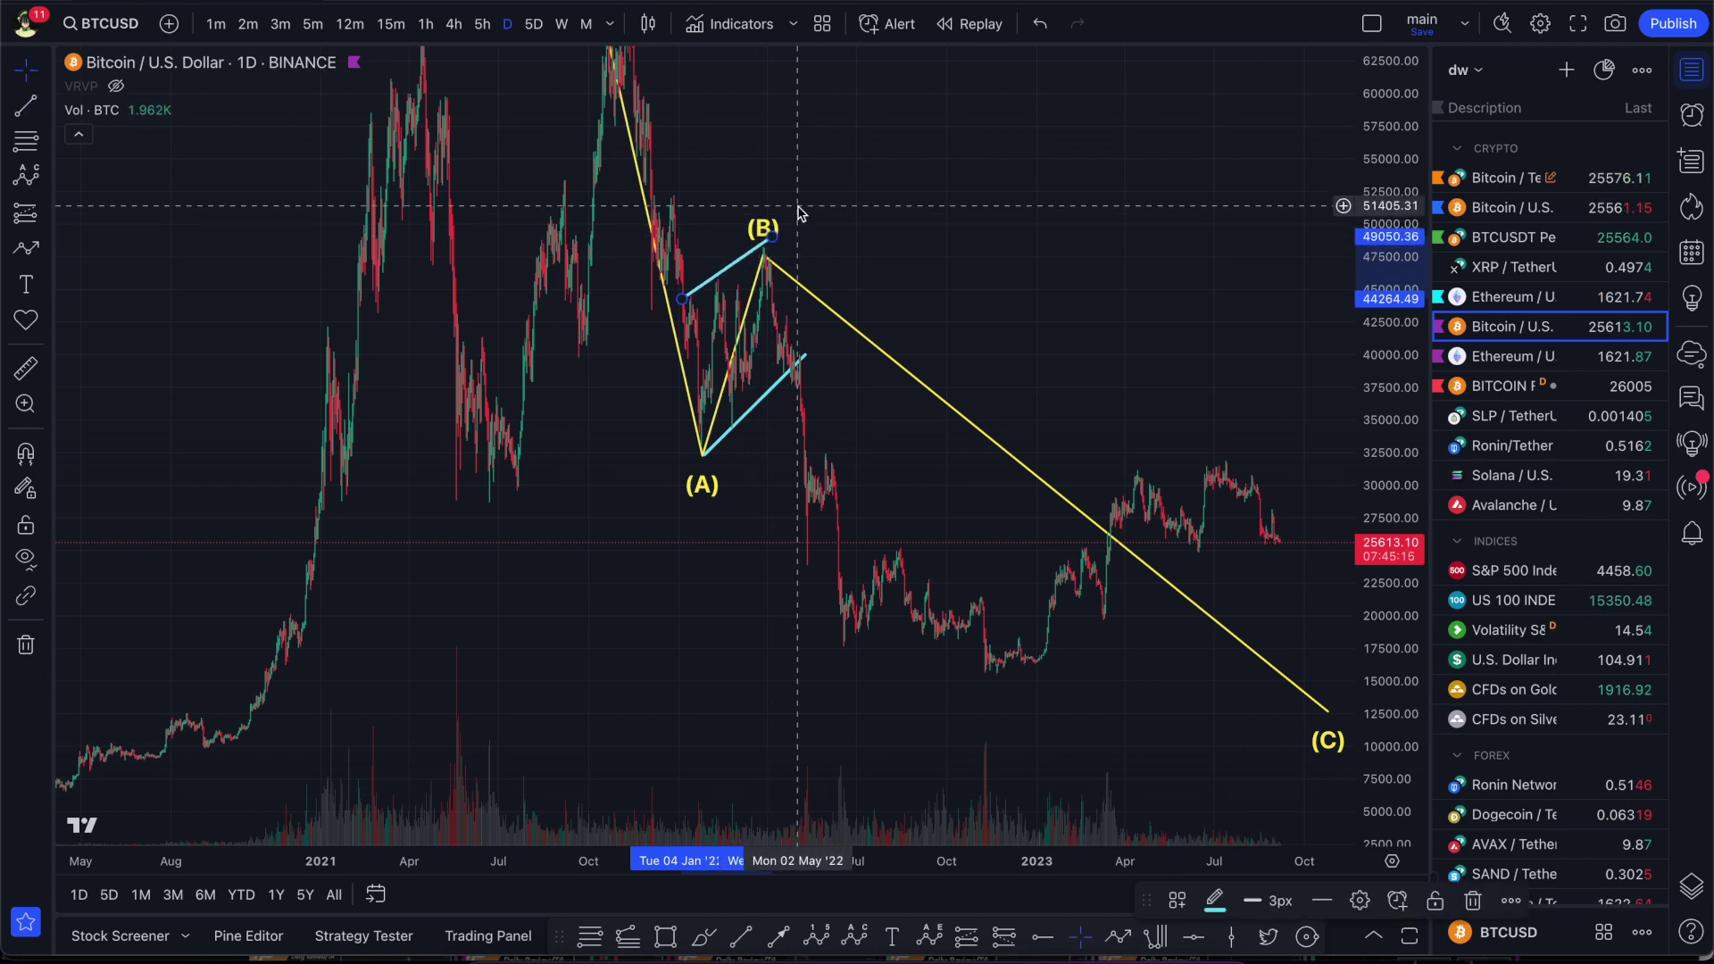
Measure the (0)–(A) decline with a Fibonacci retracement from about 69,230 to 32,545, and delete the retracement.
{"action": "scroll", "coordinate": [803, 232], "scroll_direction": "down", "scroll_amount": 3}
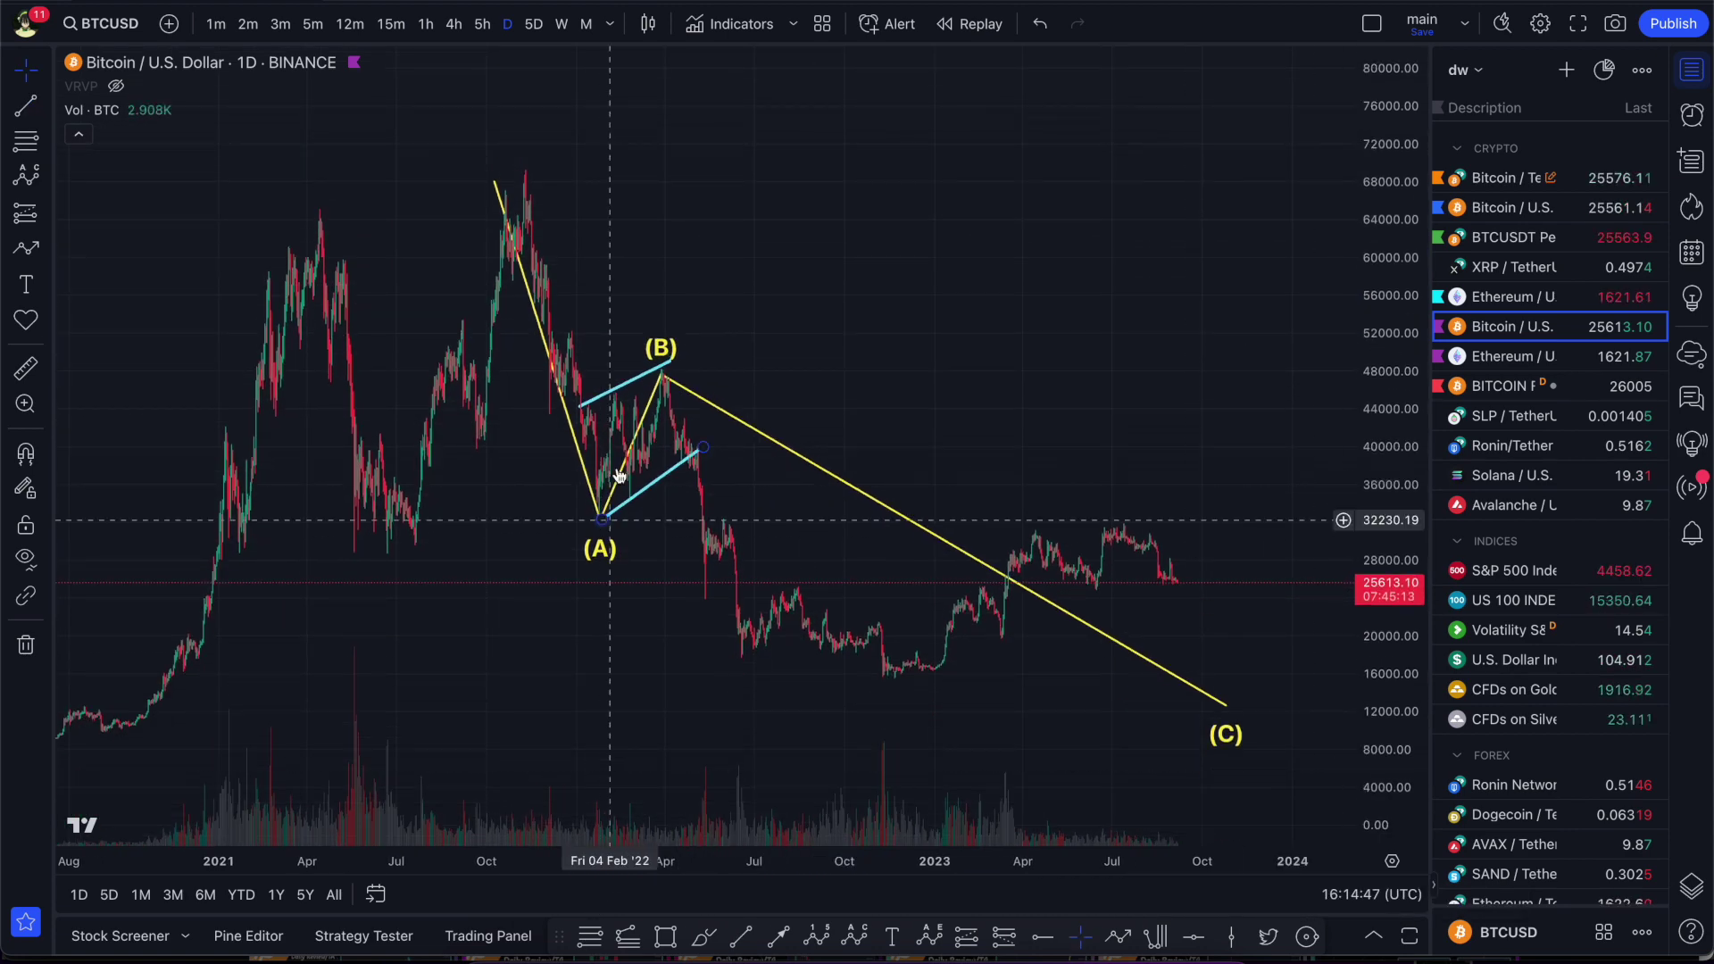
{"action": "left_click", "coordinate": [594, 942]}
{"action": "left_click", "coordinate": [557, 176]}
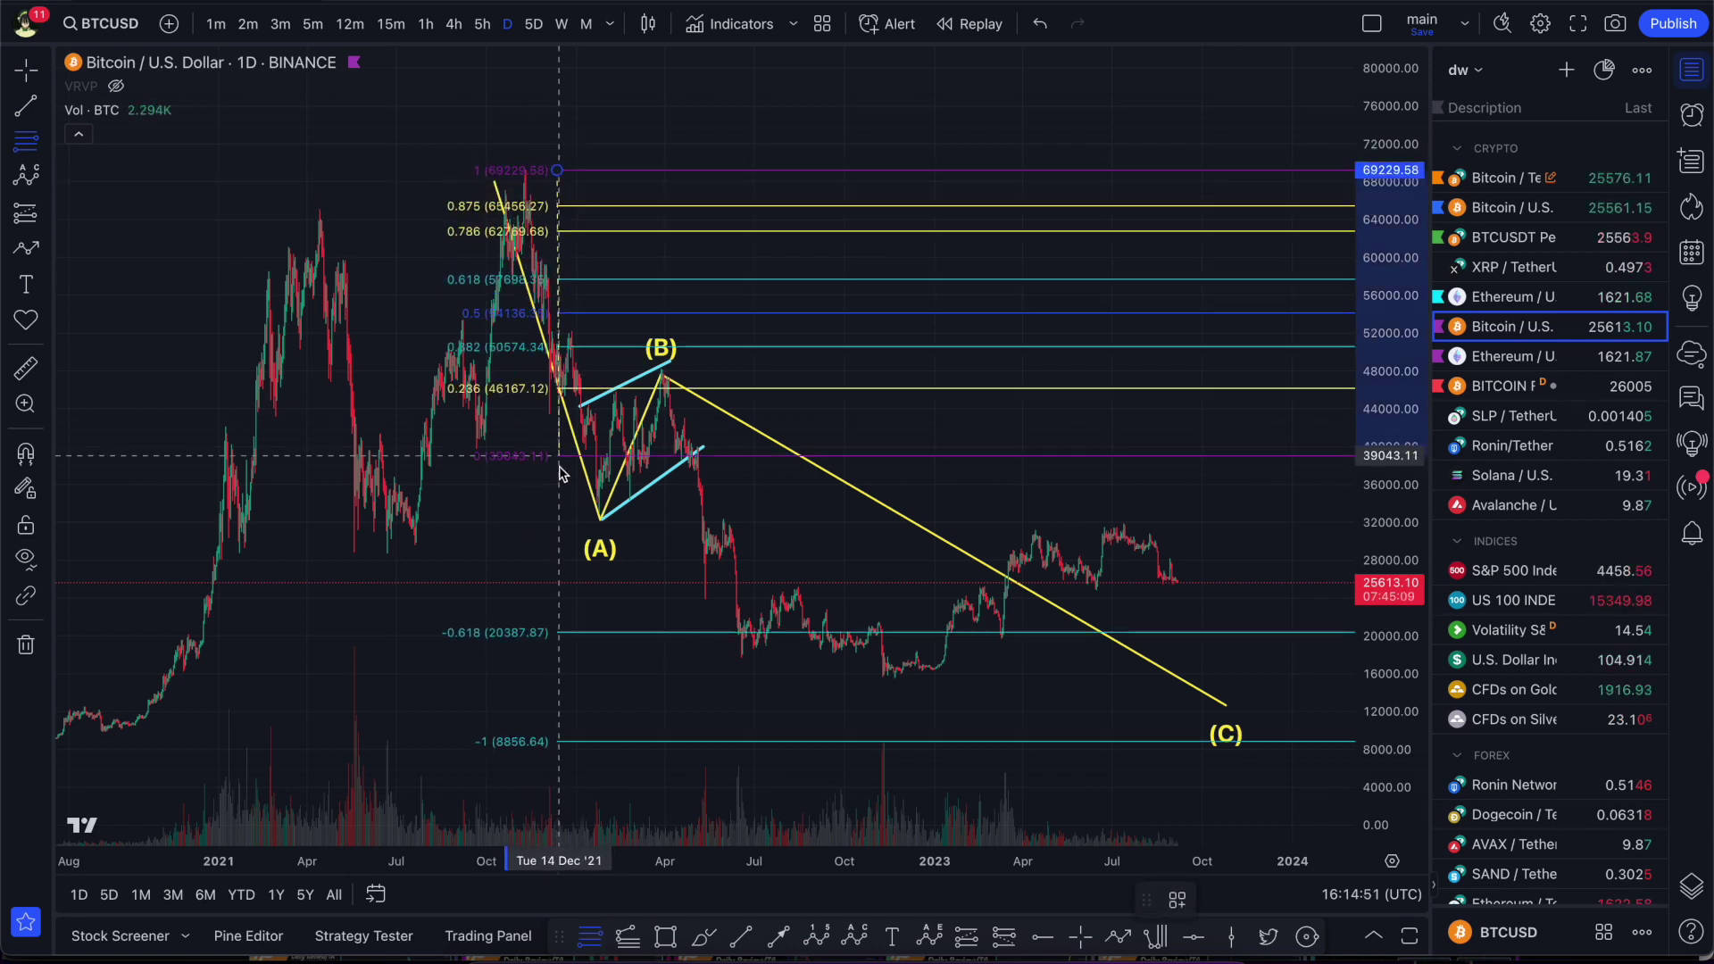
{"action": "left_click", "coordinate": [557, 517]}
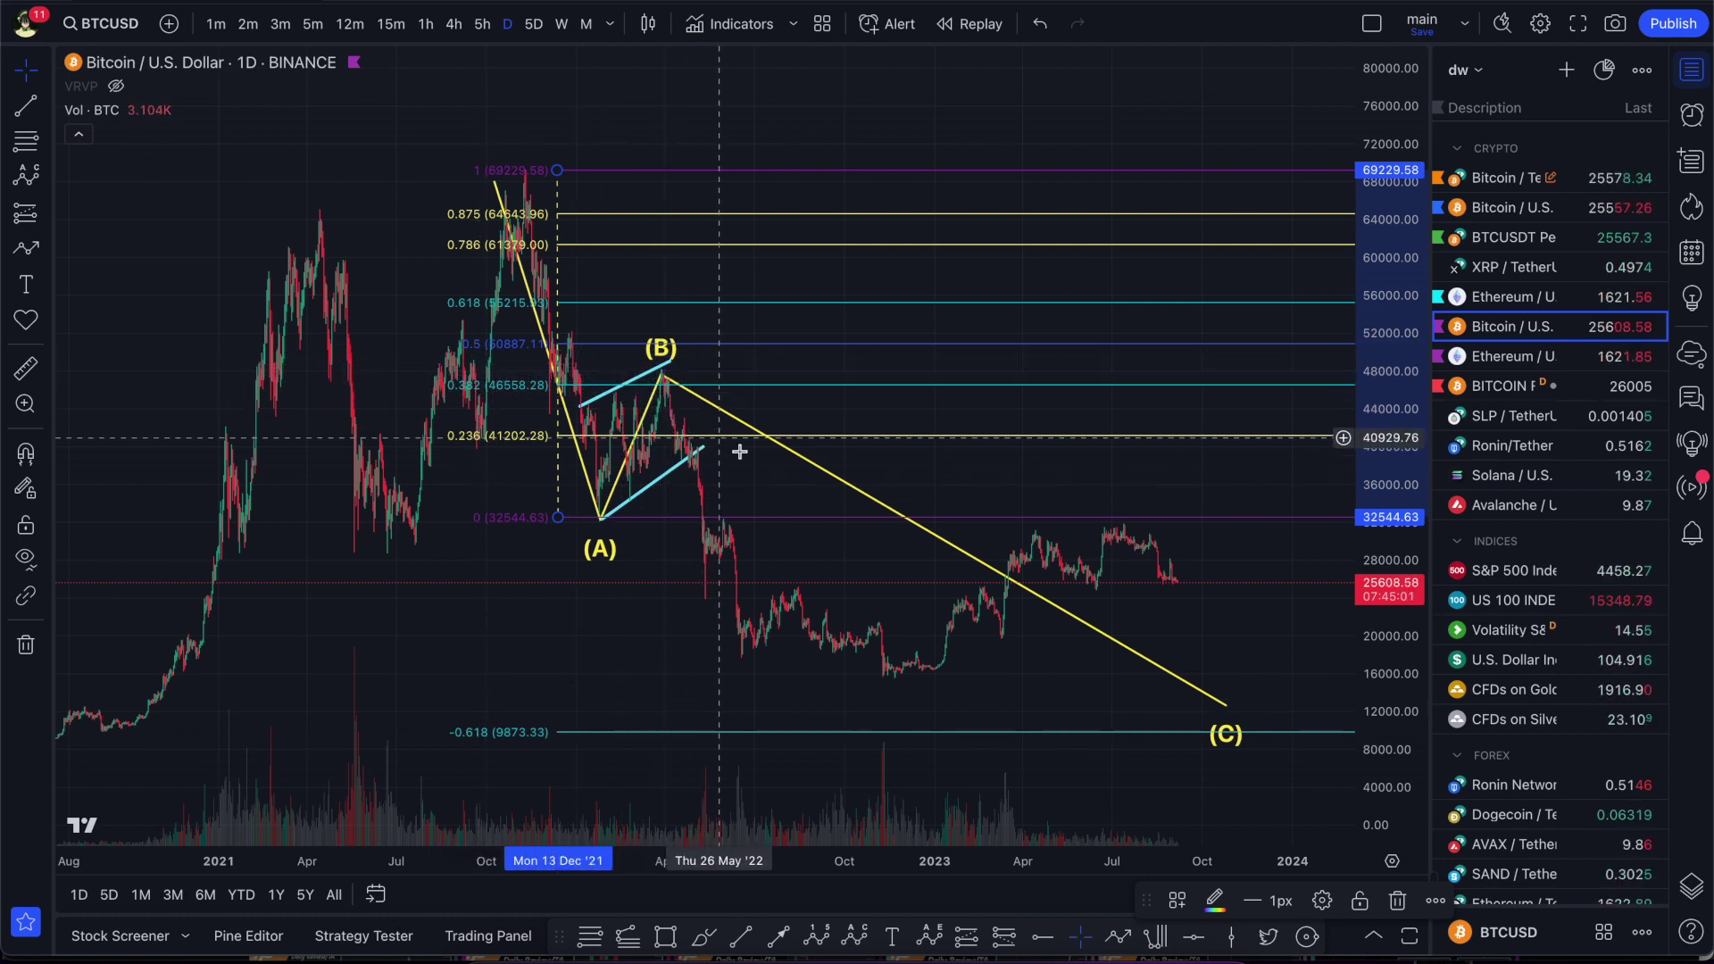
{"action": "key", "text": "Delete"}
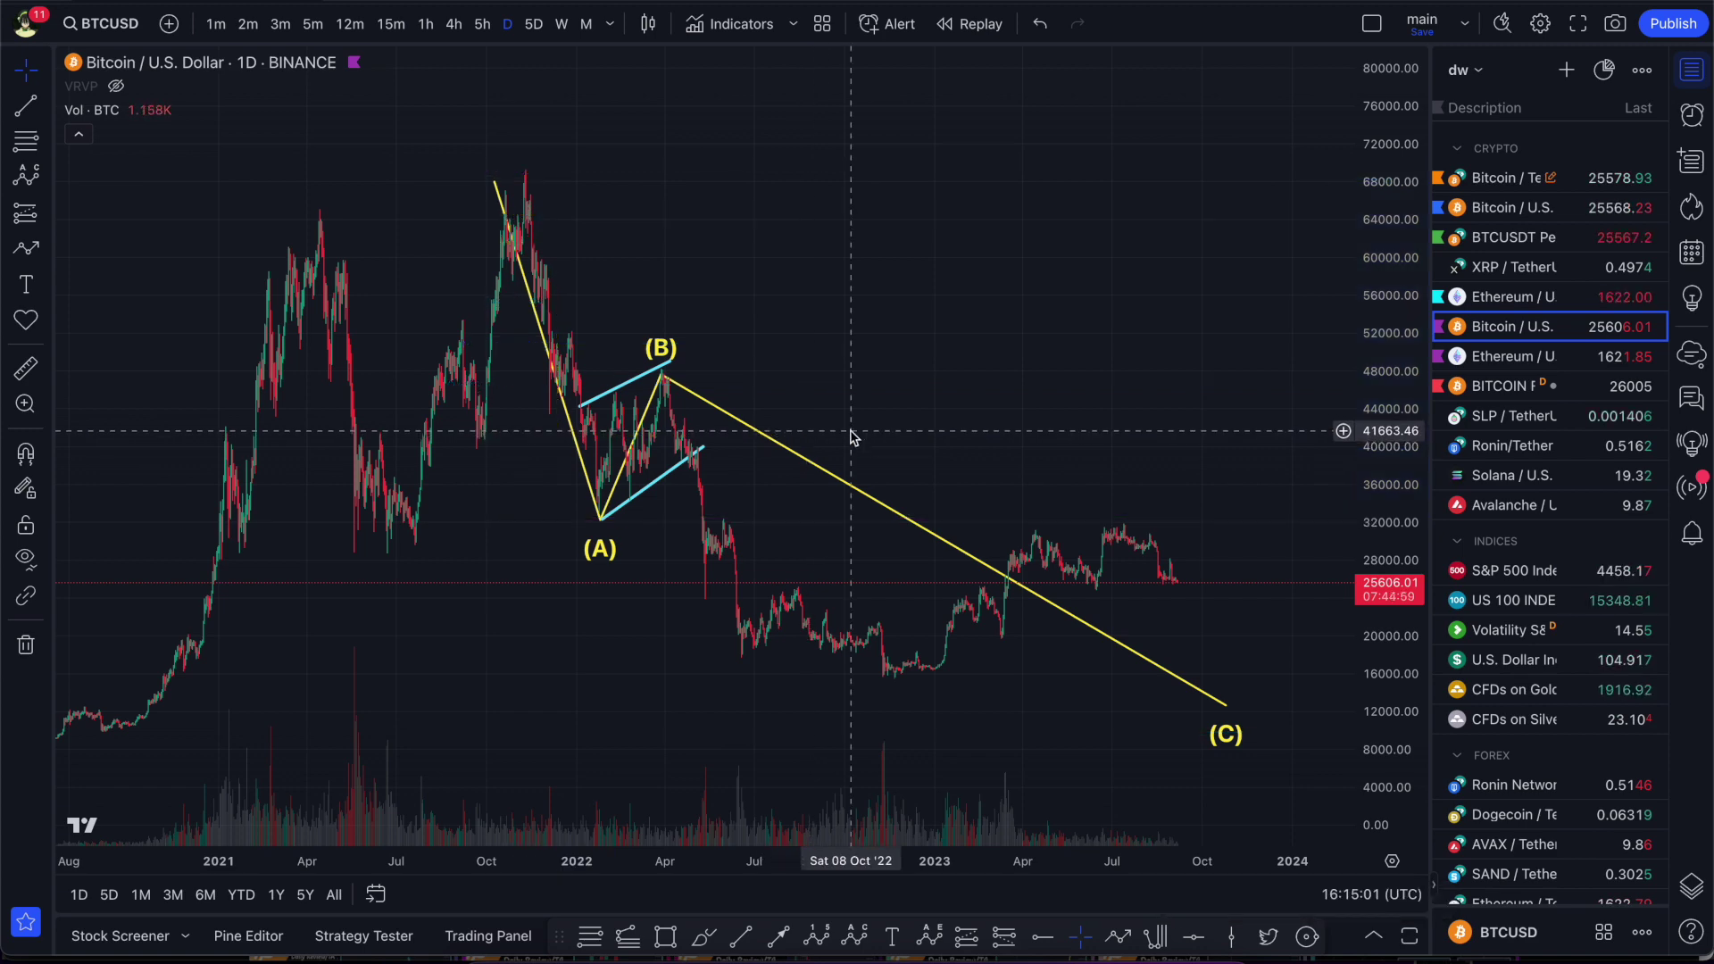
Delete both blue trend lines around wave (B).
{"action": "scroll", "coordinate": [856, 442], "scroll_direction": "down", "scroll_amount": 3}
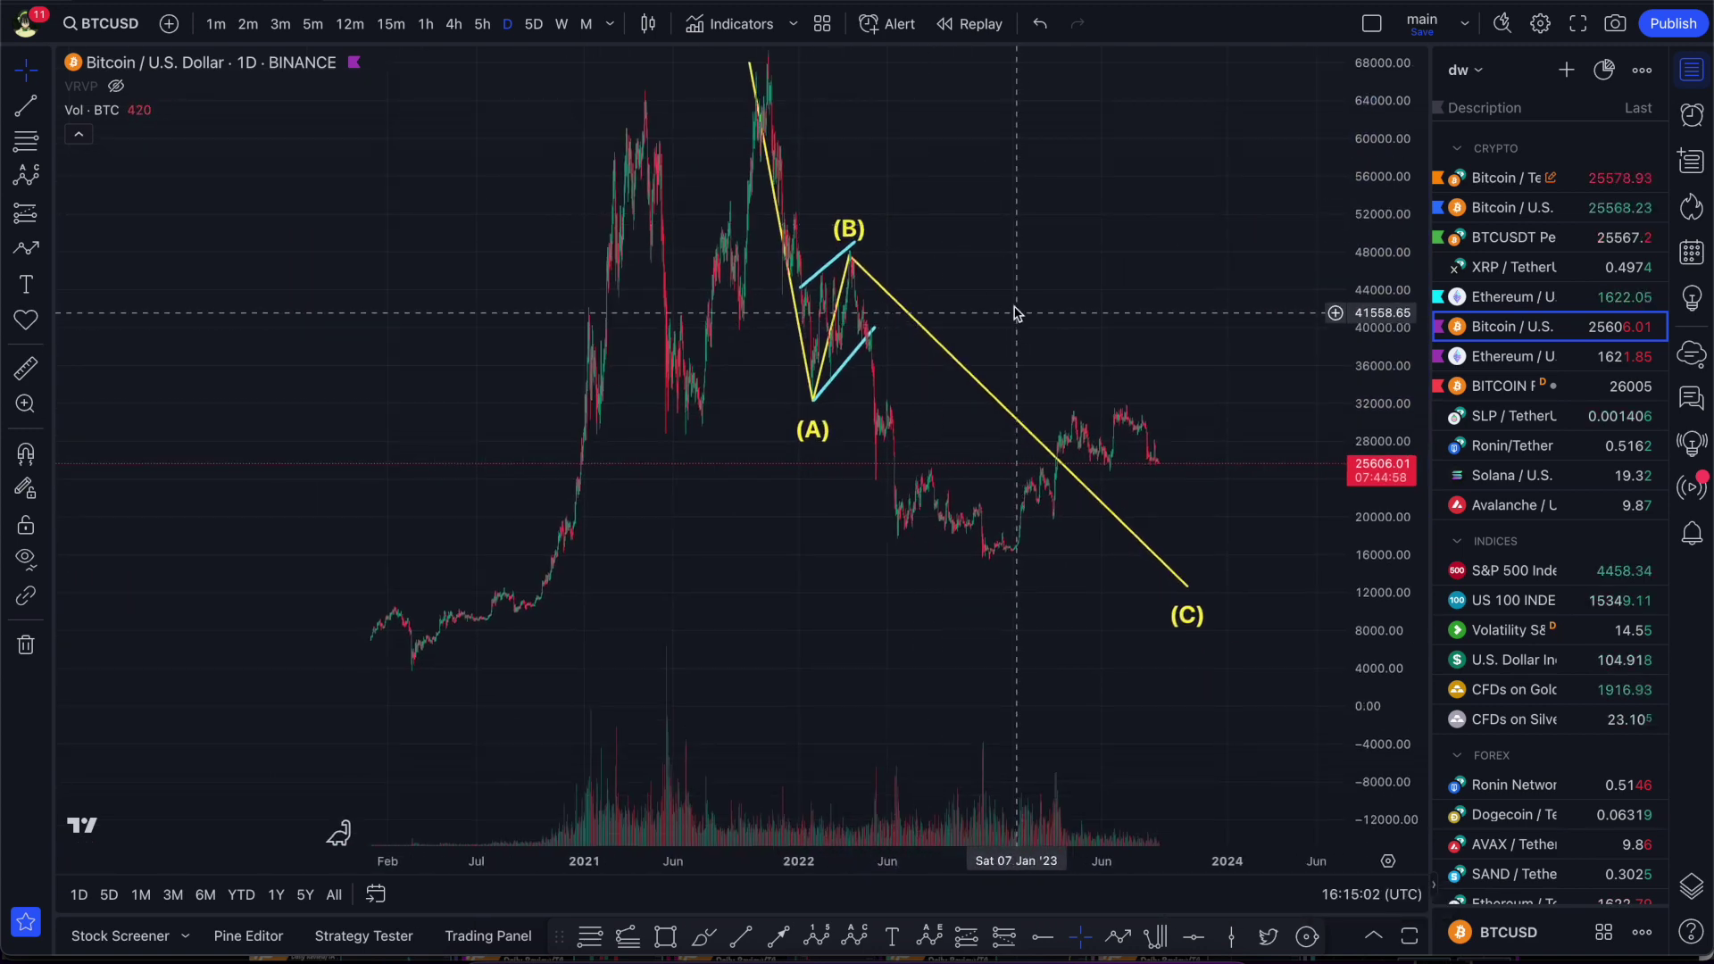
{"action": "left_click", "coordinate": [848, 361]}
{"action": "key", "text": "Delete"}
{"action": "left_click", "coordinate": [819, 270]}
{"action": "key", "text": "Delete"}
Place a trend-based Fibonacci extension through the peak at about 69,228, the wave (A) low at 32,804 and the wave (B) high at 48,147.
{"action": "left_click_drag", "start_coordinate": [943, 258], "coordinate": [996, 307]}
{"action": "left_click_drag", "start_coordinate": [1392, 234], "coordinate": [1394, 393]}
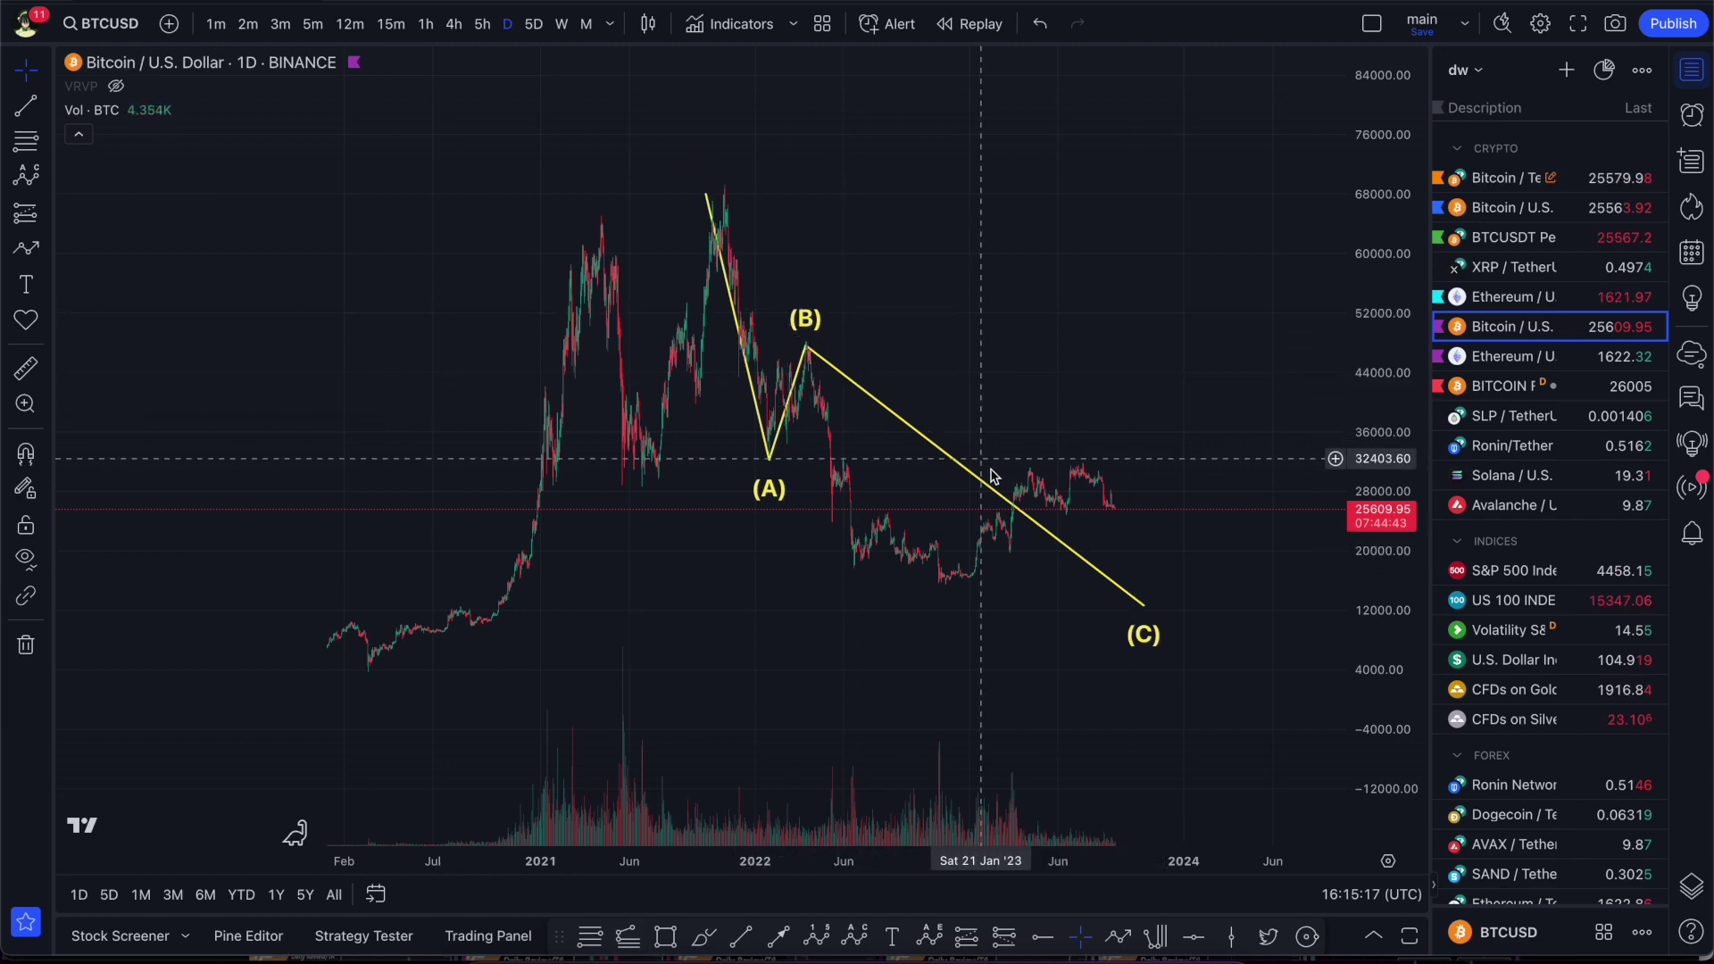
{"action": "left_click", "coordinate": [732, 186]}
{"action": "left_click", "coordinate": [750, 456]}
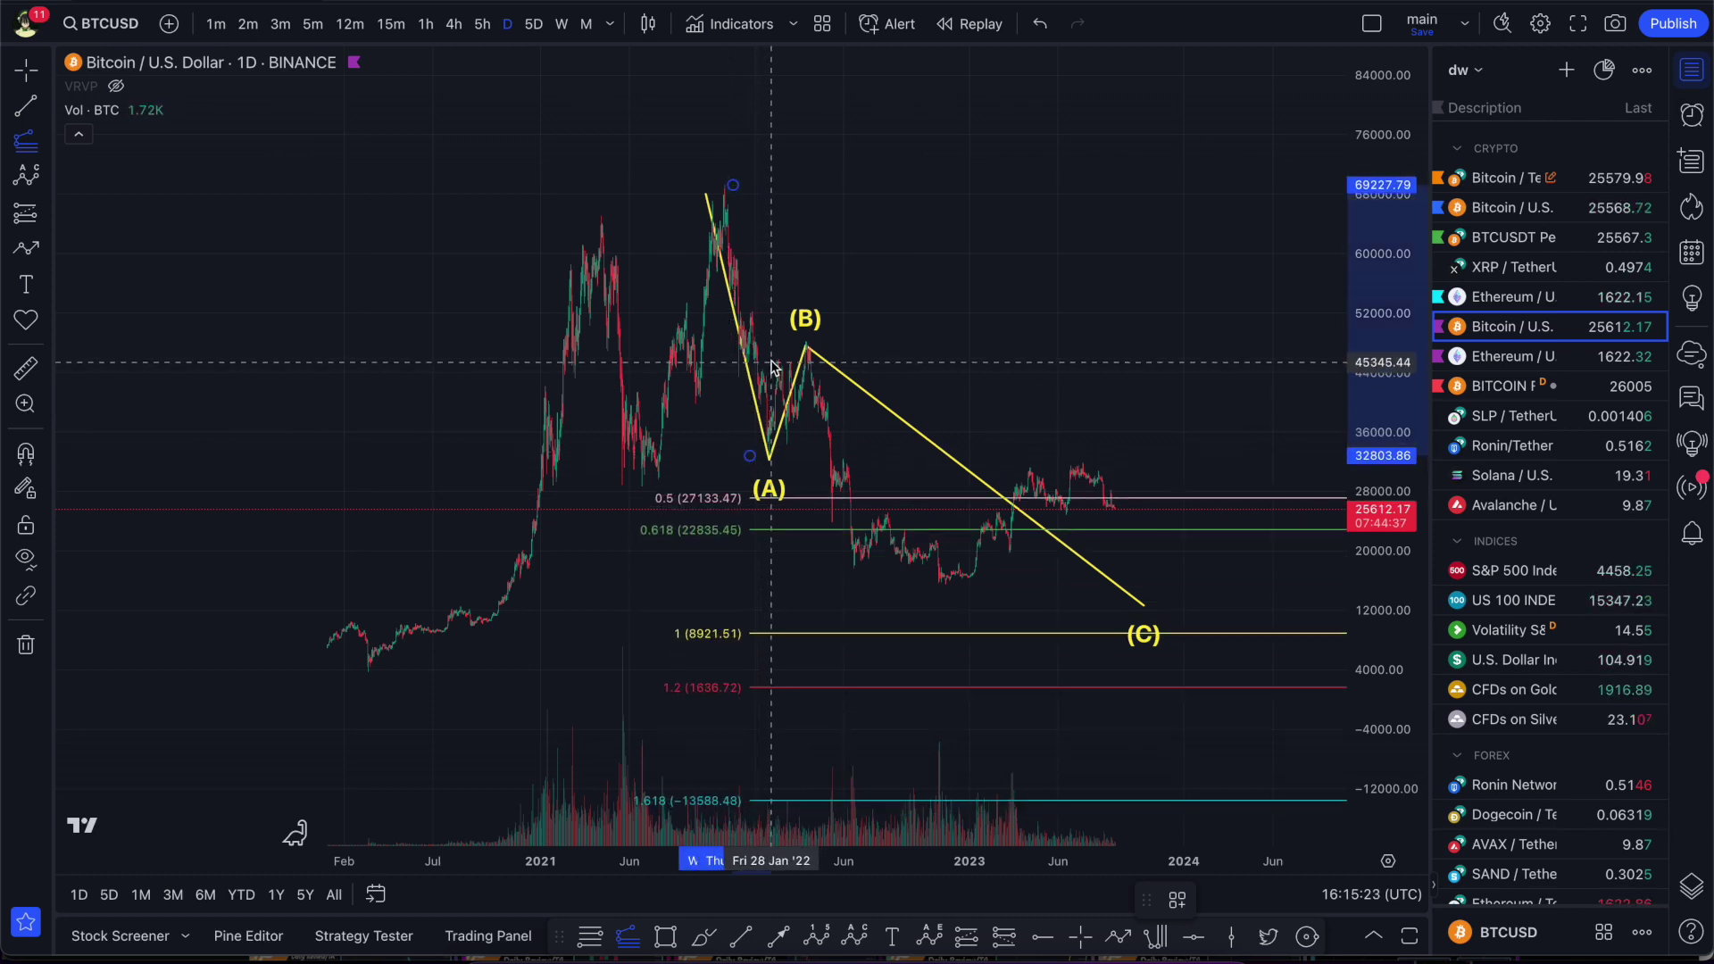
{"action": "left_click", "coordinate": [769, 342]}
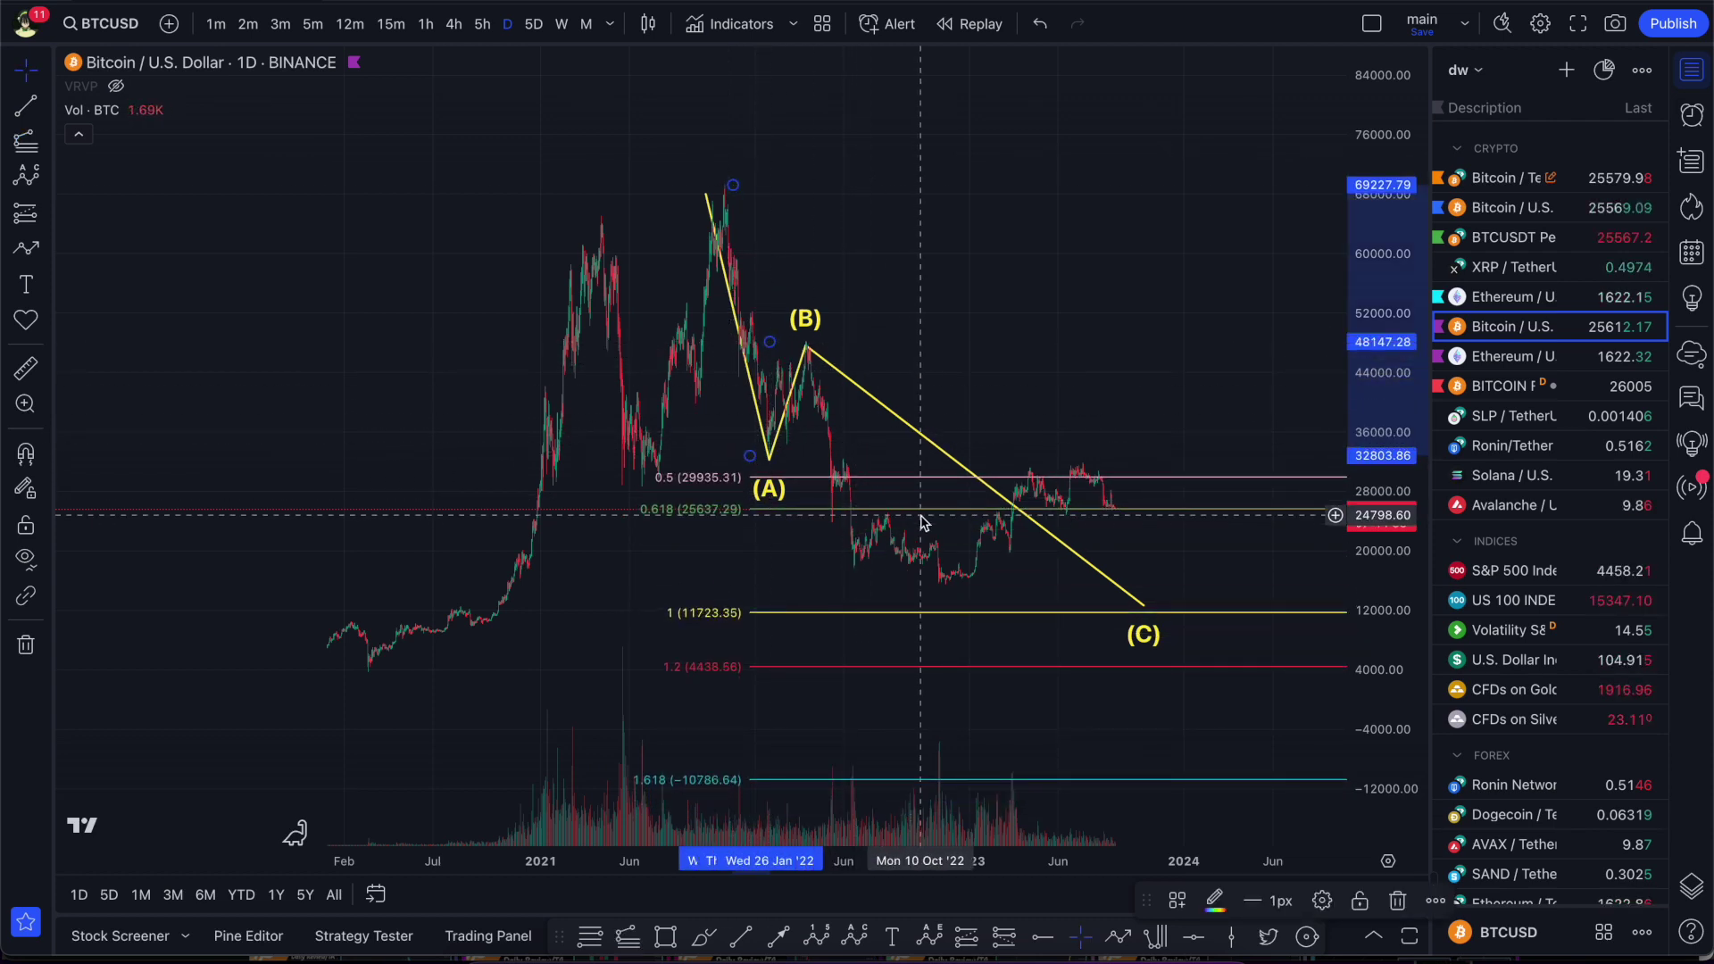
Draw a rectangle between the 1 and 1.2 extension levels from mid-2022 to mid-2024, and delete the Fibonacci extension.
{"action": "left_click_drag", "start_coordinate": [1141, 607], "coordinate": [1086, 511]}
{"action": "left_click", "coordinate": [593, 523]}
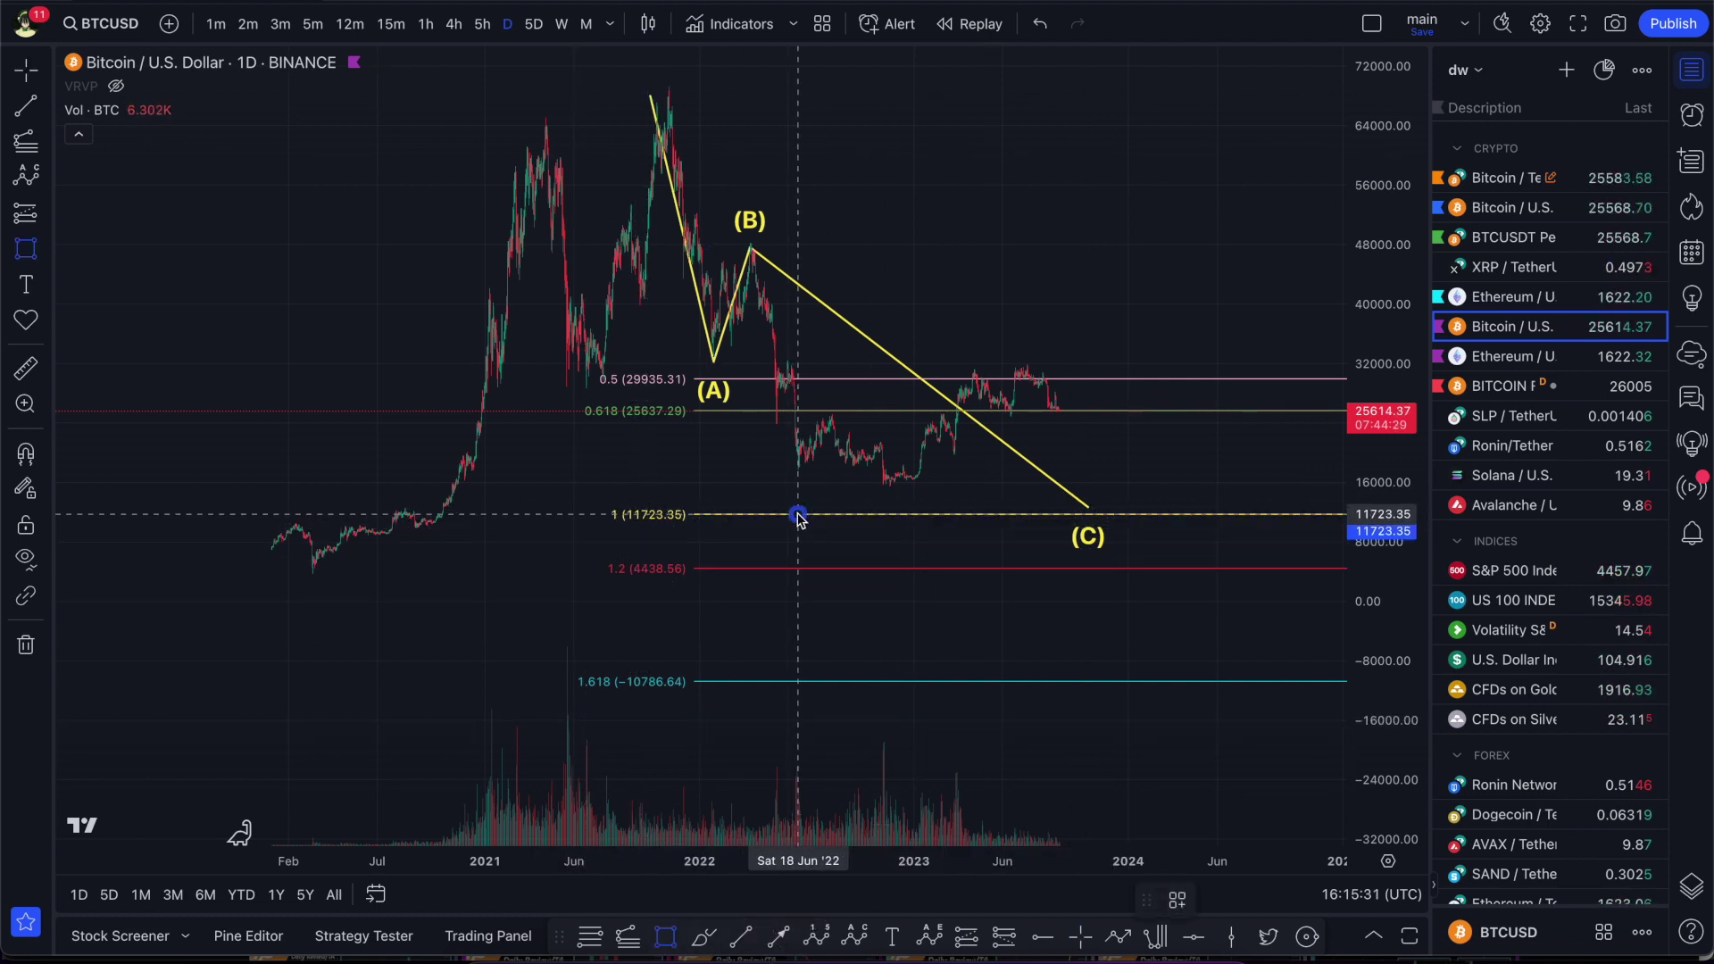
{"action": "left_click_drag", "start_coordinate": [798, 515], "coordinate": [1244, 568]}
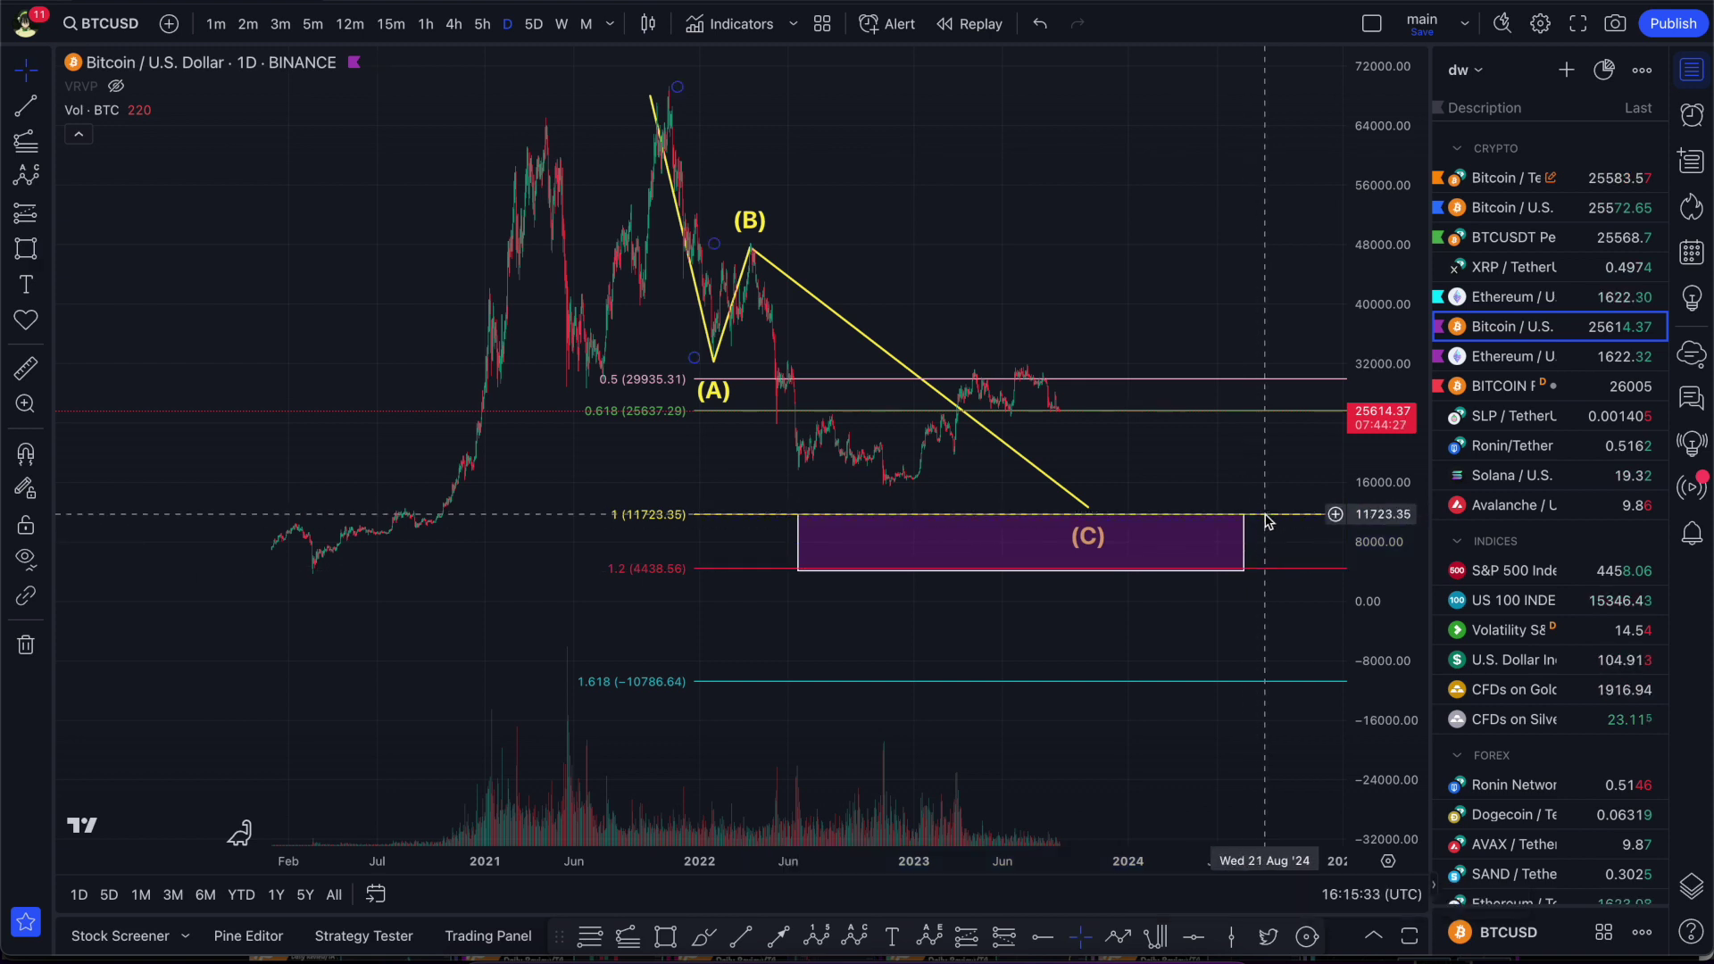
{"action": "key", "text": "Delete"}
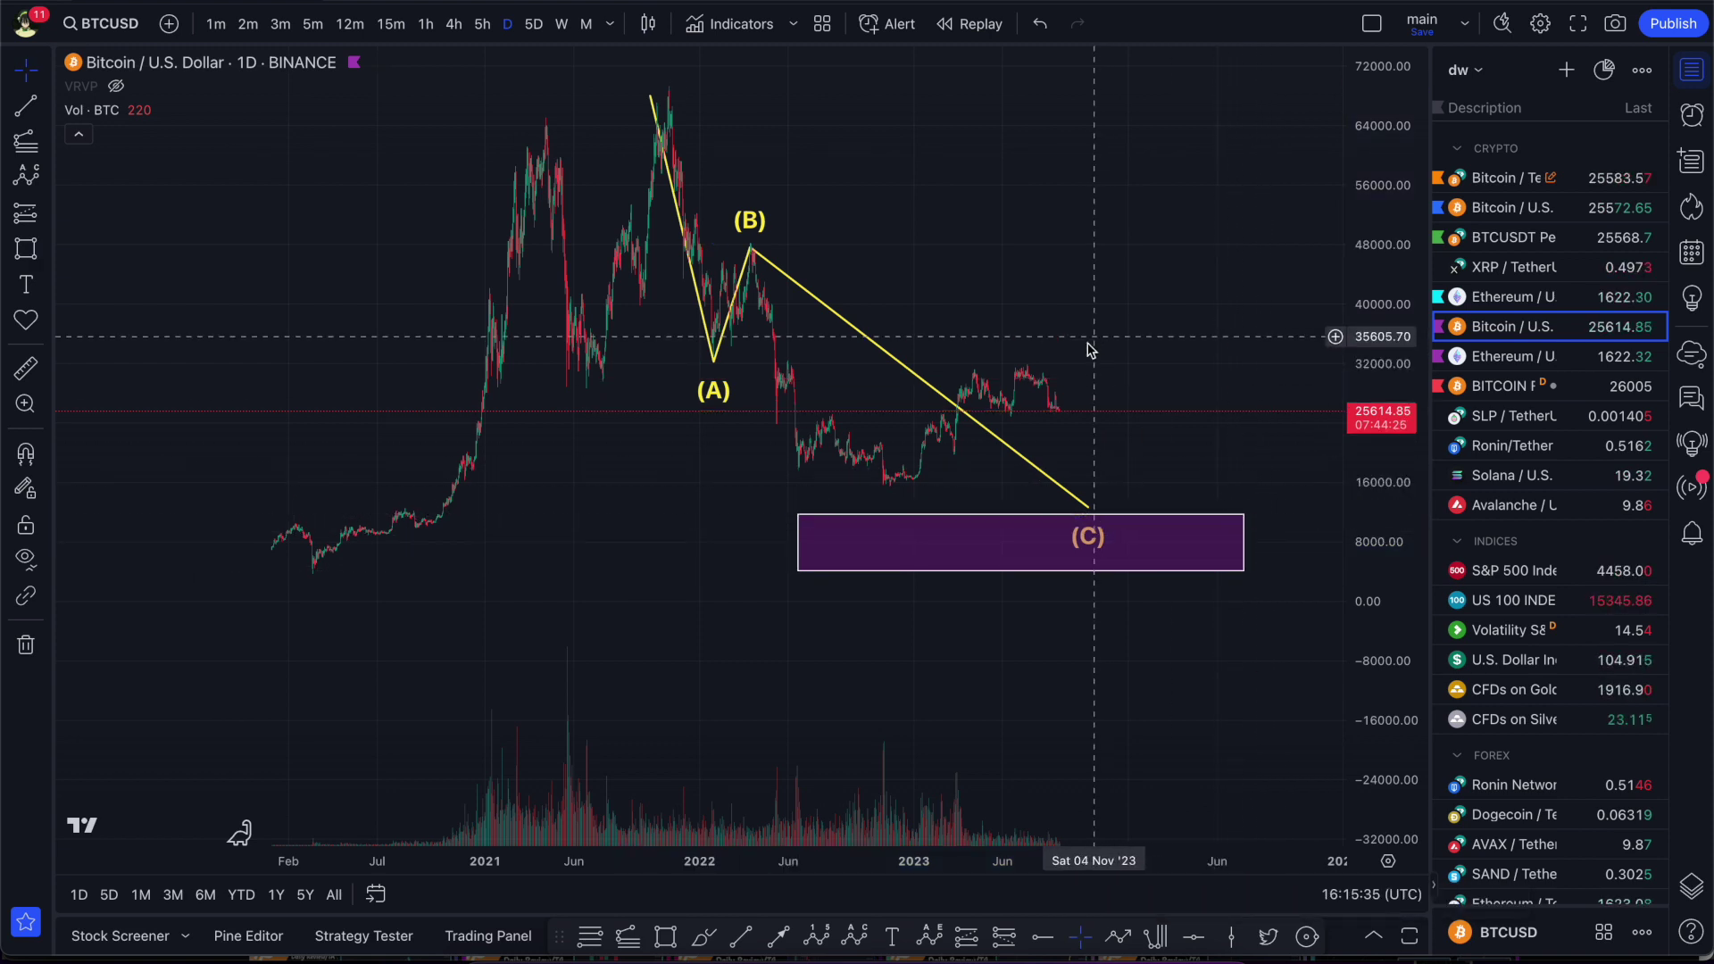
Try wave point (C) on the November 2022 low, and place it inside the rectangle at about 10,656 in December 2023.
{"action": "left_click_drag", "start_coordinate": [1088, 508], "coordinate": [1073, 523]}
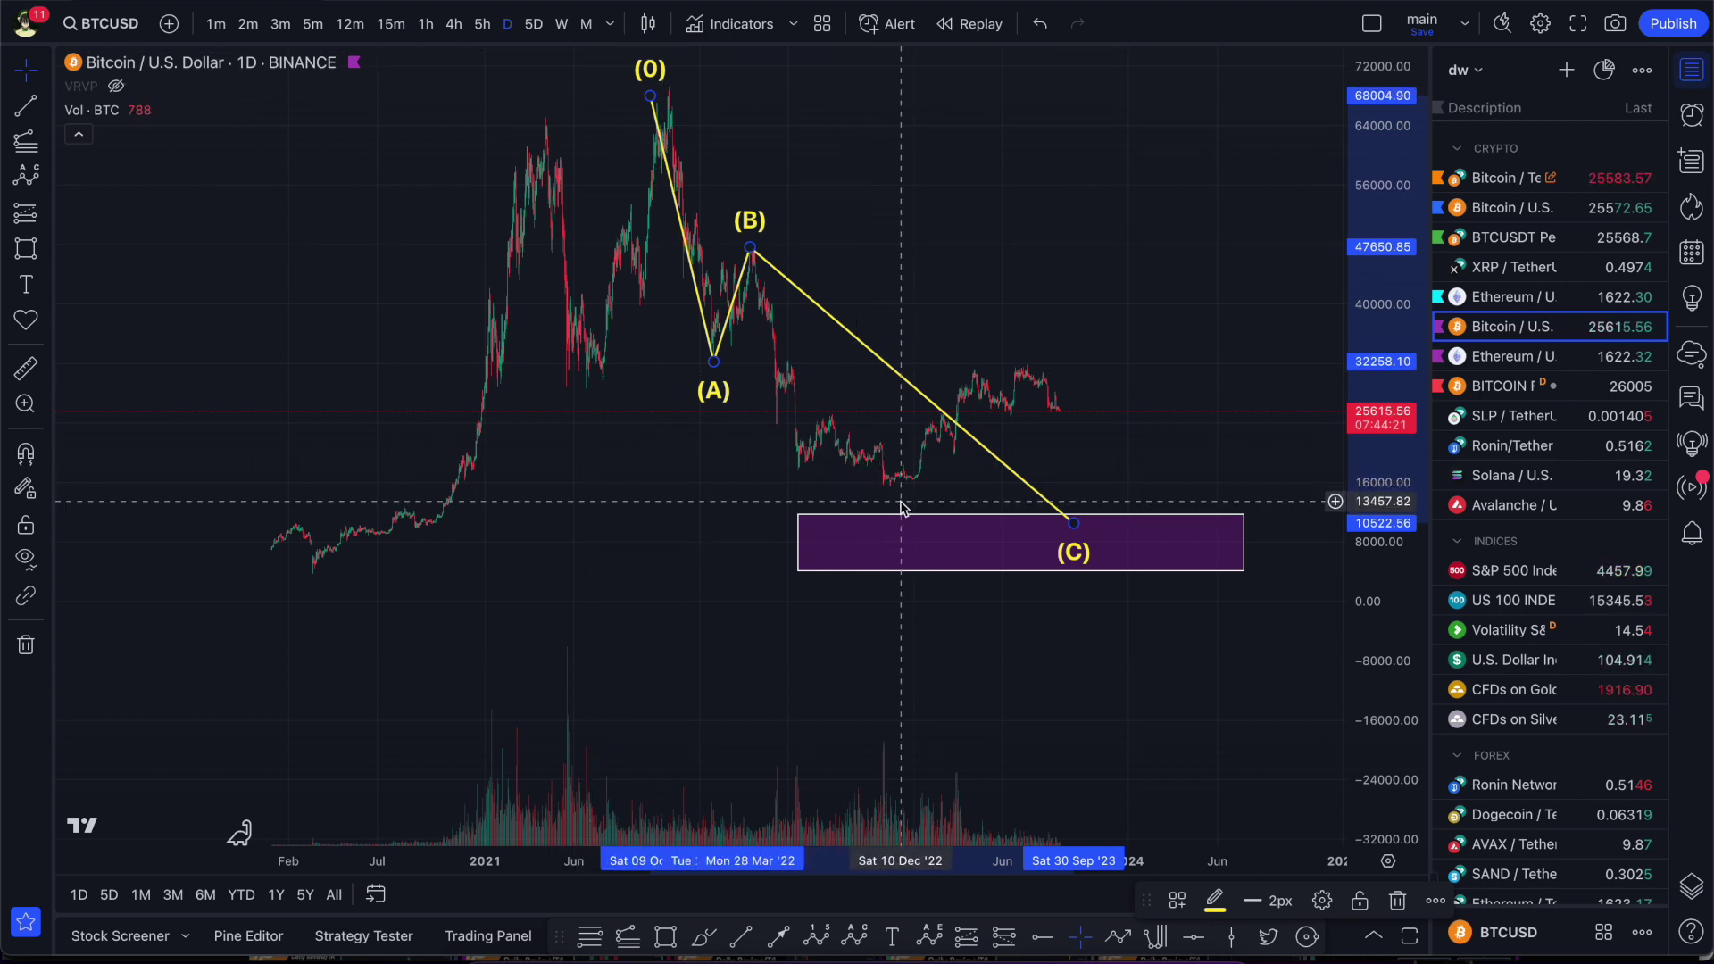
{"action": "mouse_move", "coordinate": [1074, 523]}
{"action": "left_mouse_down"}
{"action": "mouse_move", "coordinate": [895, 479]}
{"action": "mouse_move", "coordinate": [843, 412]}
{"action": "mouse_move", "coordinate": [893, 481]}
{"action": "left_mouse_up"}
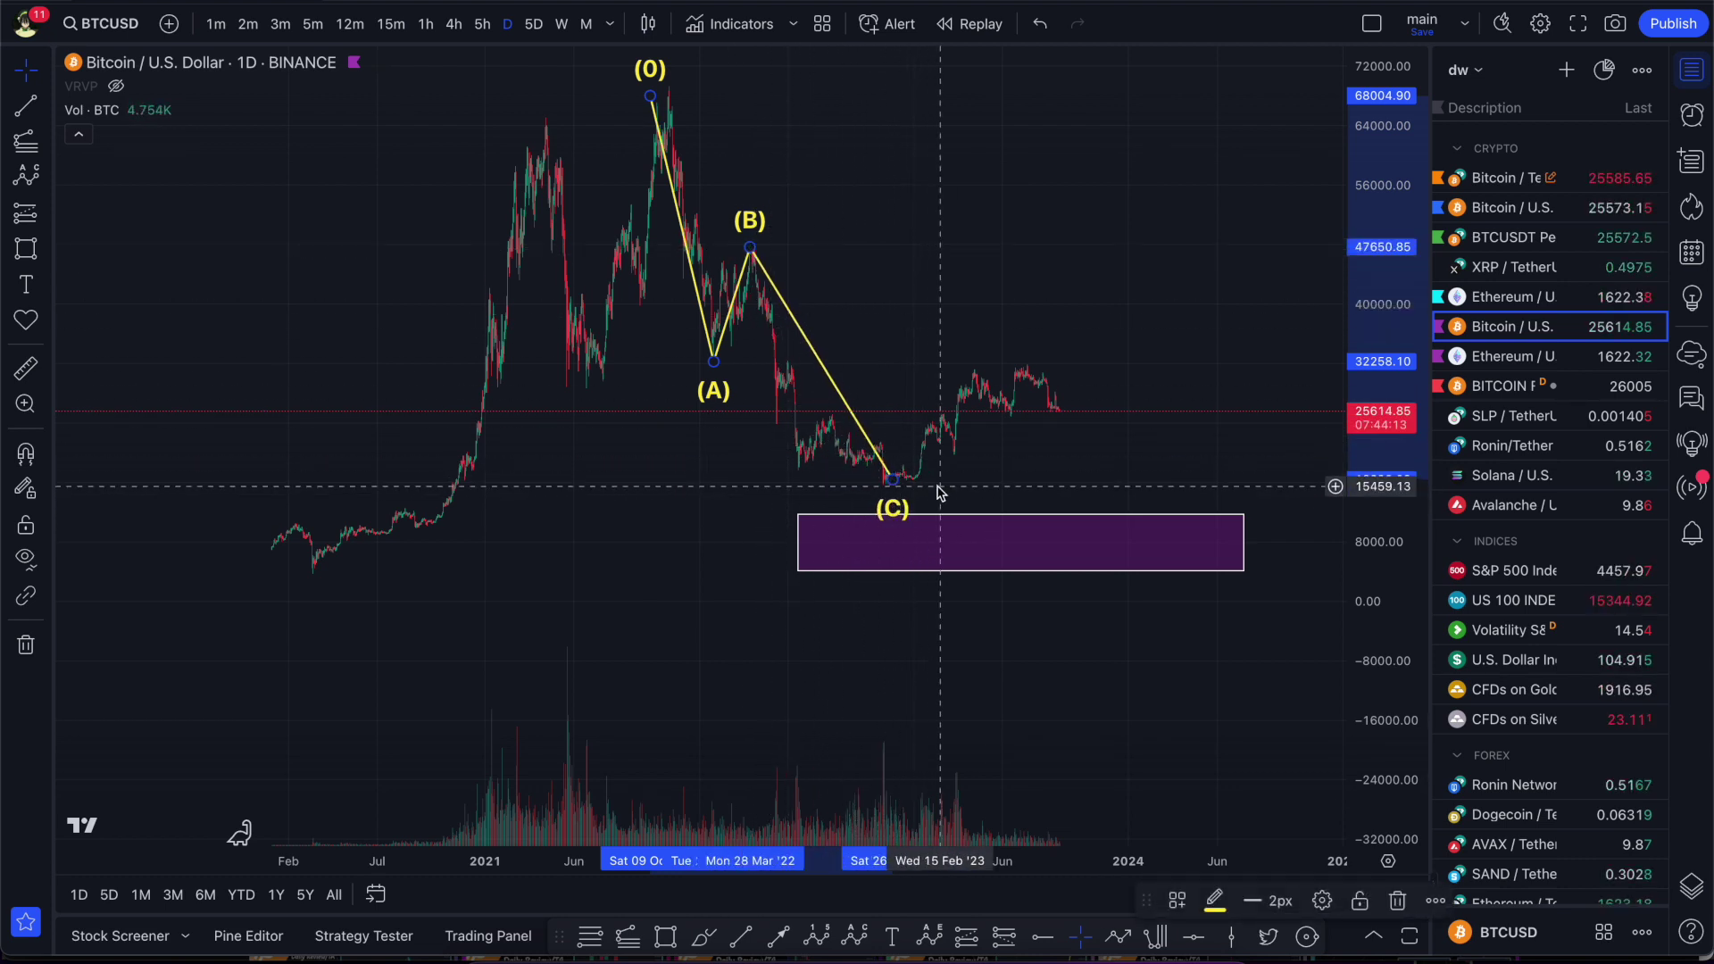
{"action": "mouse_move", "coordinate": [891, 485]}
{"action": "left_mouse_down"}
{"action": "mouse_move", "coordinate": [908, 483]}
{"action": "mouse_move", "coordinate": [873, 445]}
{"action": "mouse_move", "coordinate": [909, 484]}
{"action": "mouse_move", "coordinate": [1082, 505]}
{"action": "mouse_move", "coordinate": [1120, 530]}
{"action": "left_mouse_up"}
{"action": "scroll", "coordinate": [1019, 453], "scroll_direction": "down", "scroll_amount": 2}
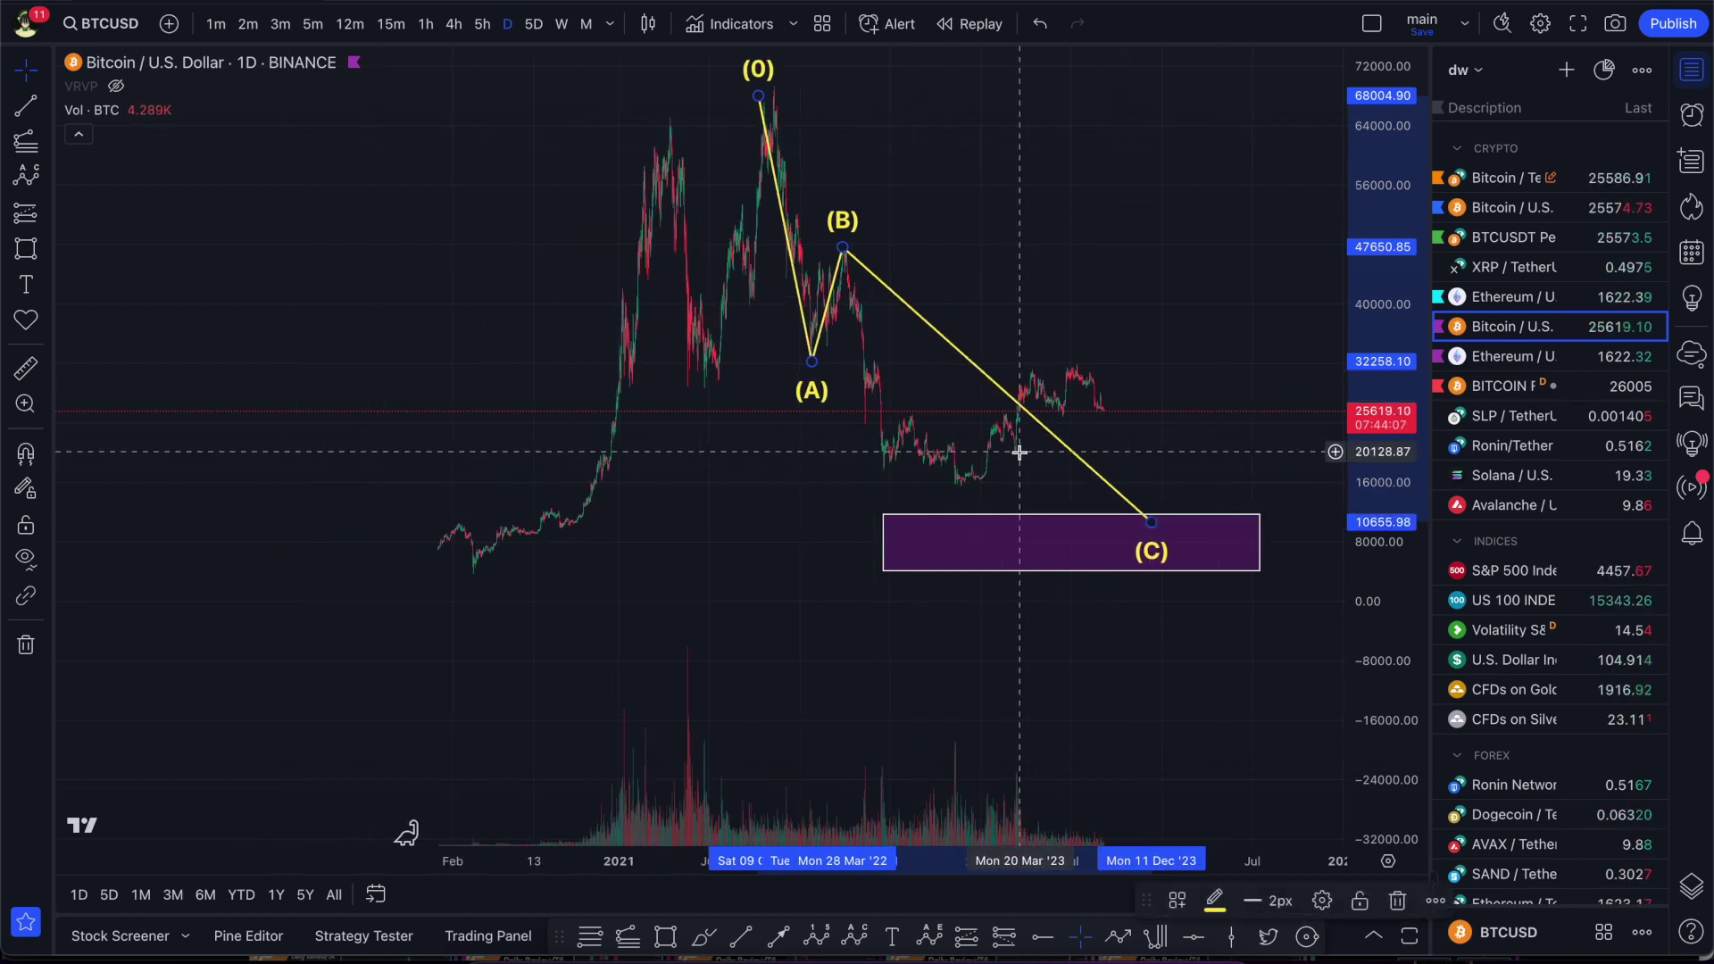
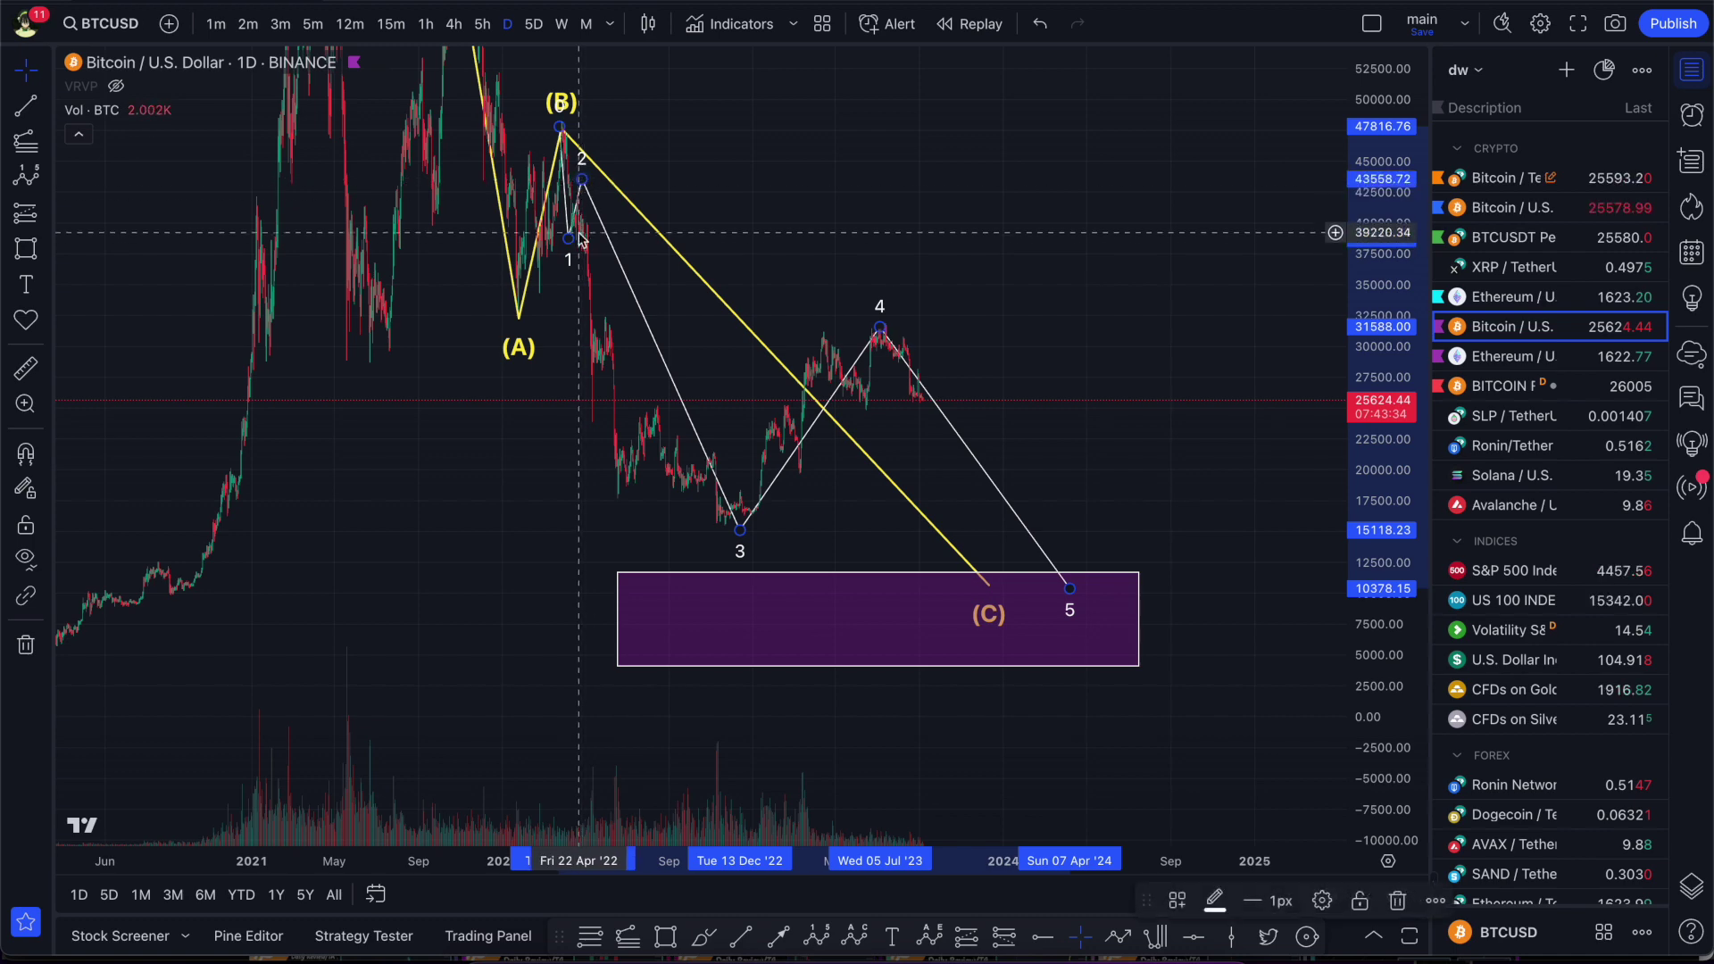
Move impulse wave point 2 to about 42,916 on 26 April 2022 and point 1 to about 38,738 on 14 April.
{"action": "left_click_drag", "start_coordinate": [580, 183], "coordinate": [580, 187]}
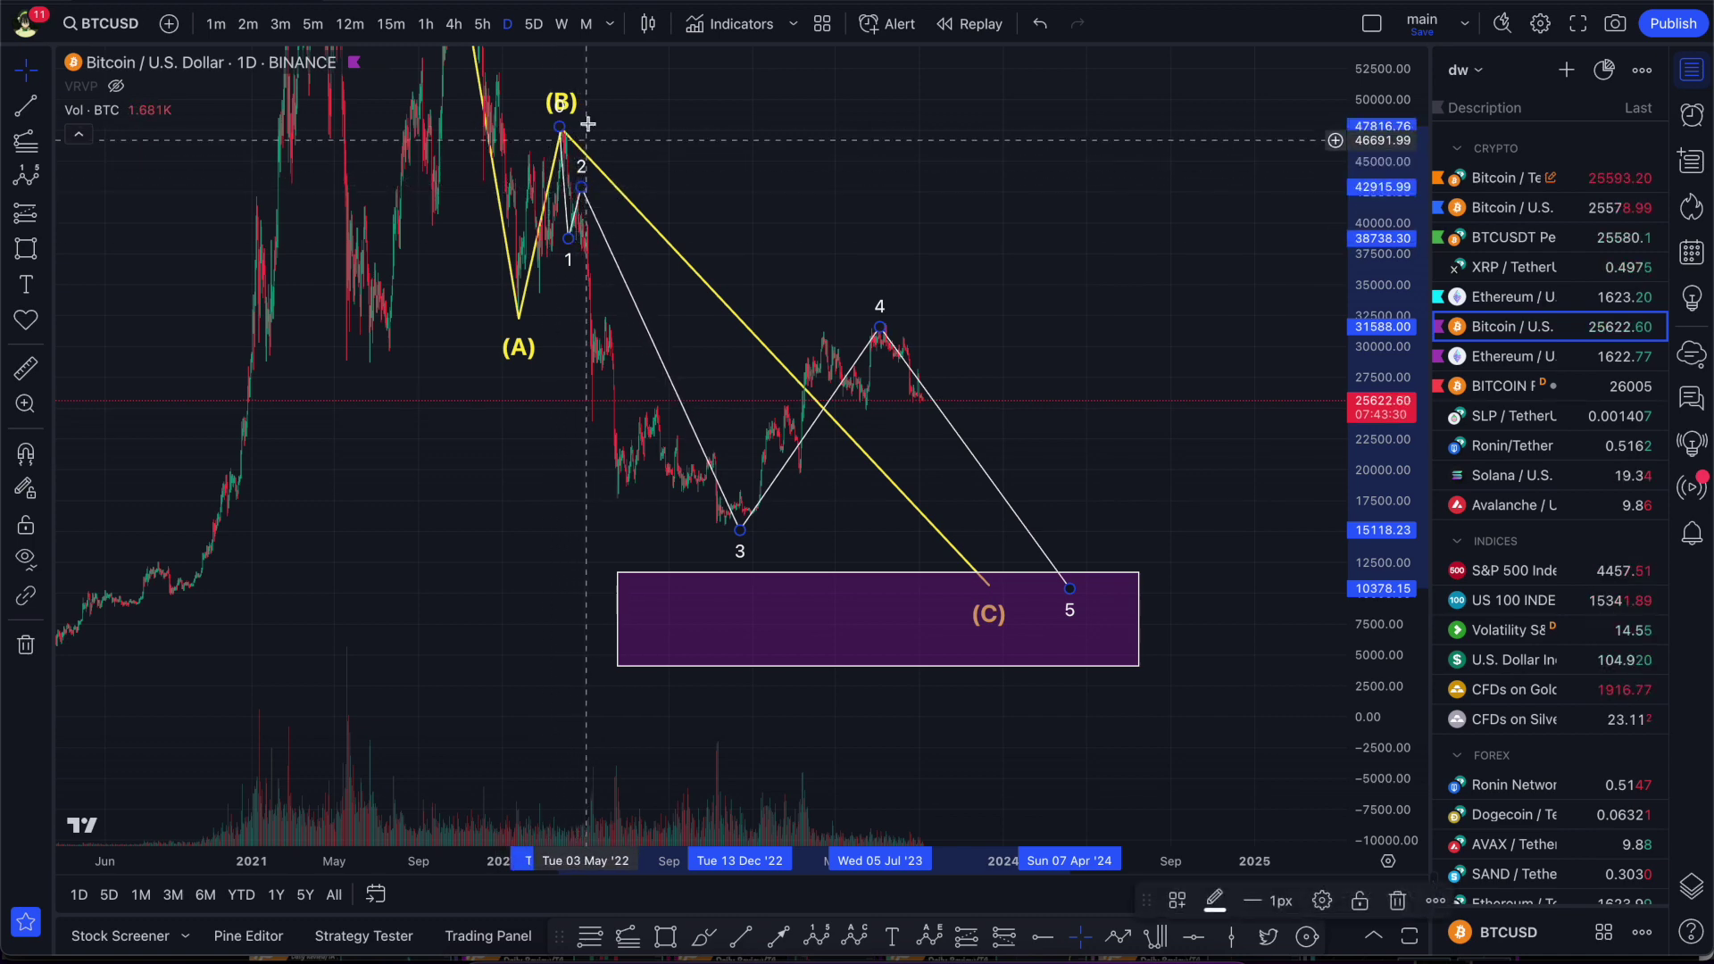
{"action": "scroll", "coordinate": [589, 160], "scroll_direction": "up", "scroll_amount": 4}
{"action": "left_click", "coordinate": [353, 161]}
{"action": "left_click_drag", "start_coordinate": [352, 161], "coordinate": [605, 181]}
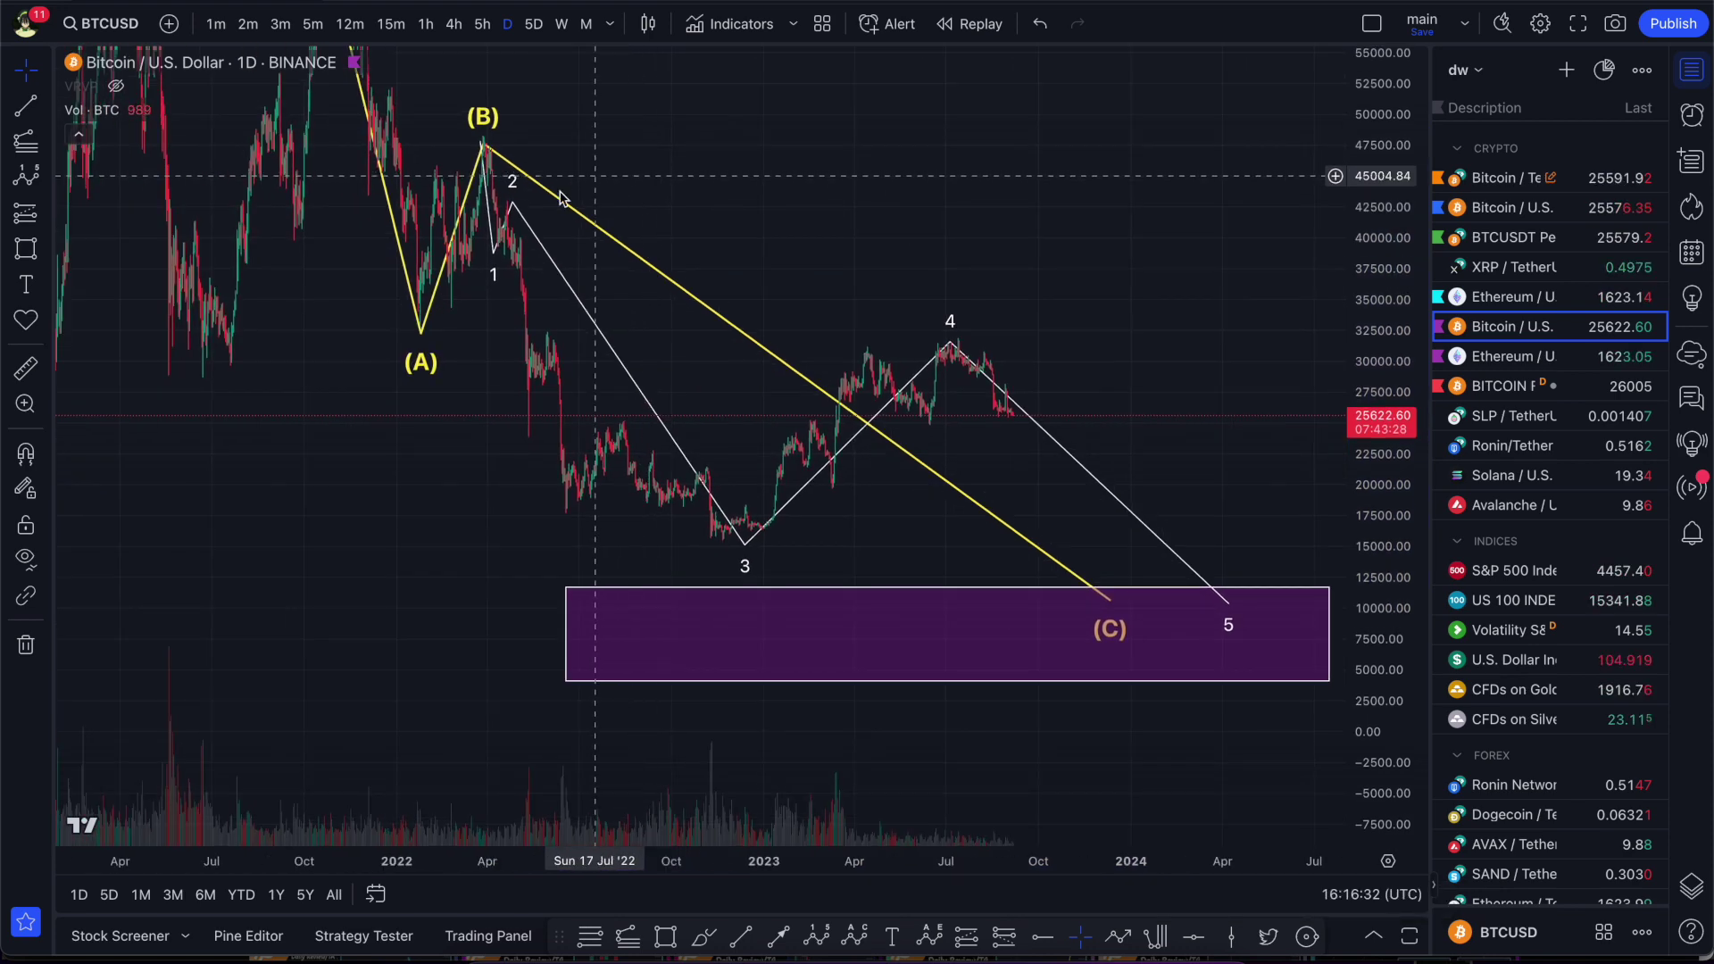
{"action": "left_click", "coordinate": [493, 258]}
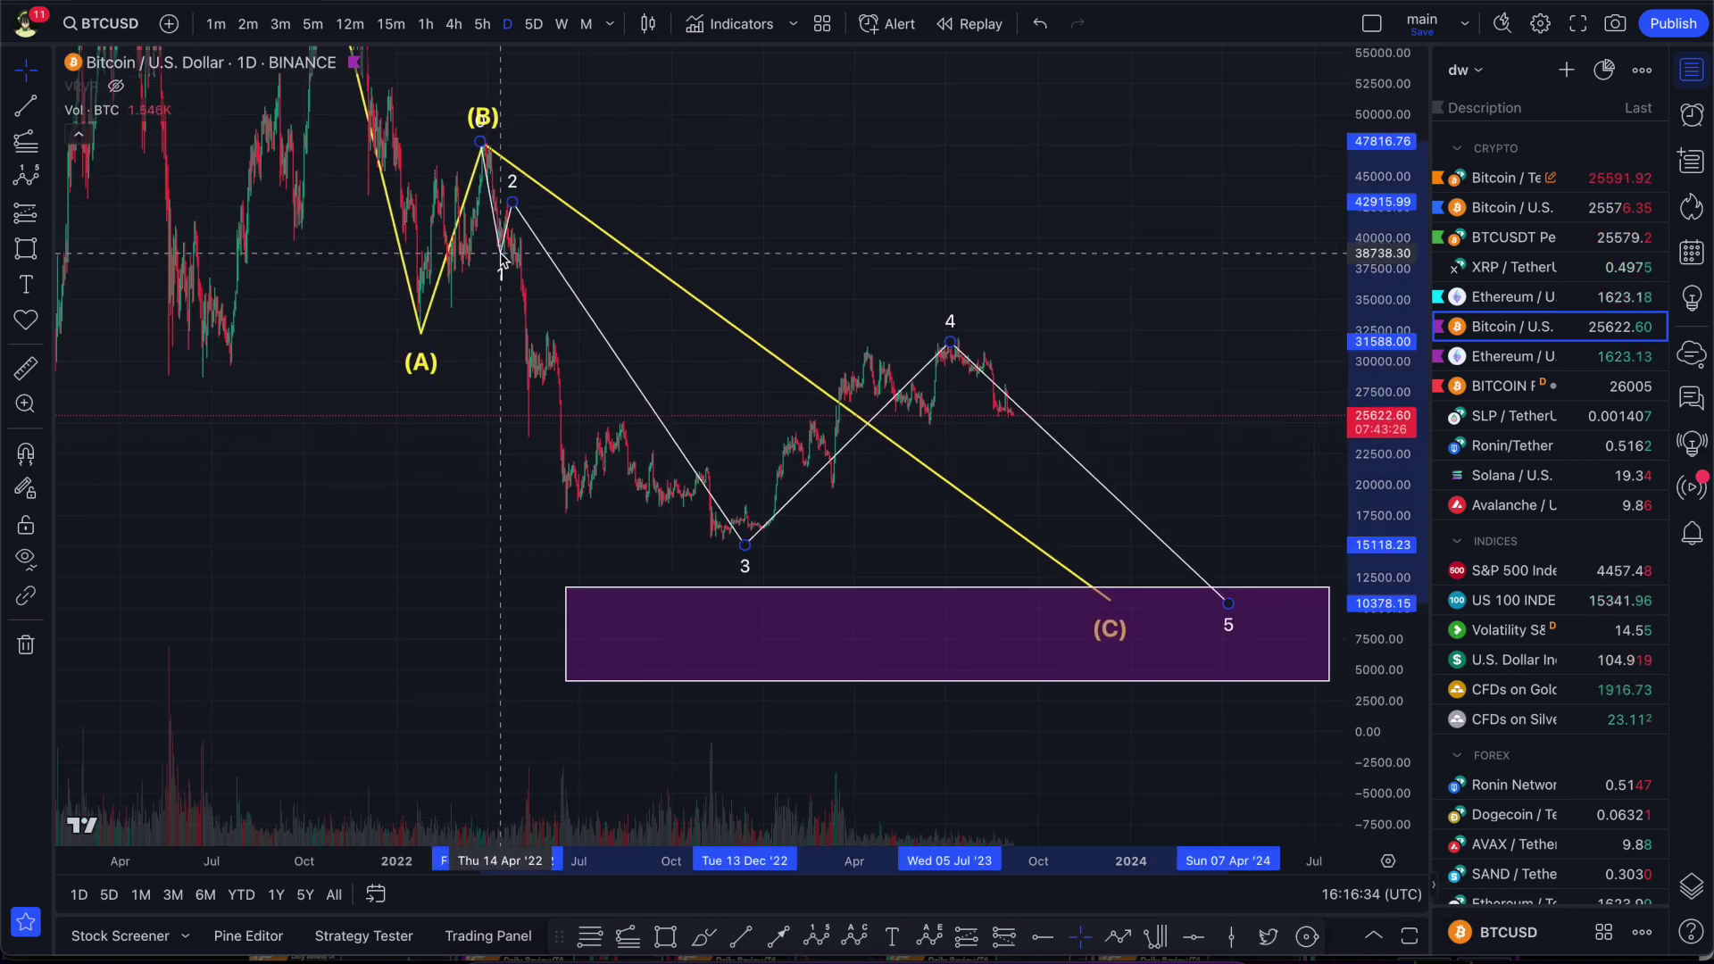
{"action": "left_click_drag", "start_coordinate": [501, 254], "coordinate": [501, 253]}
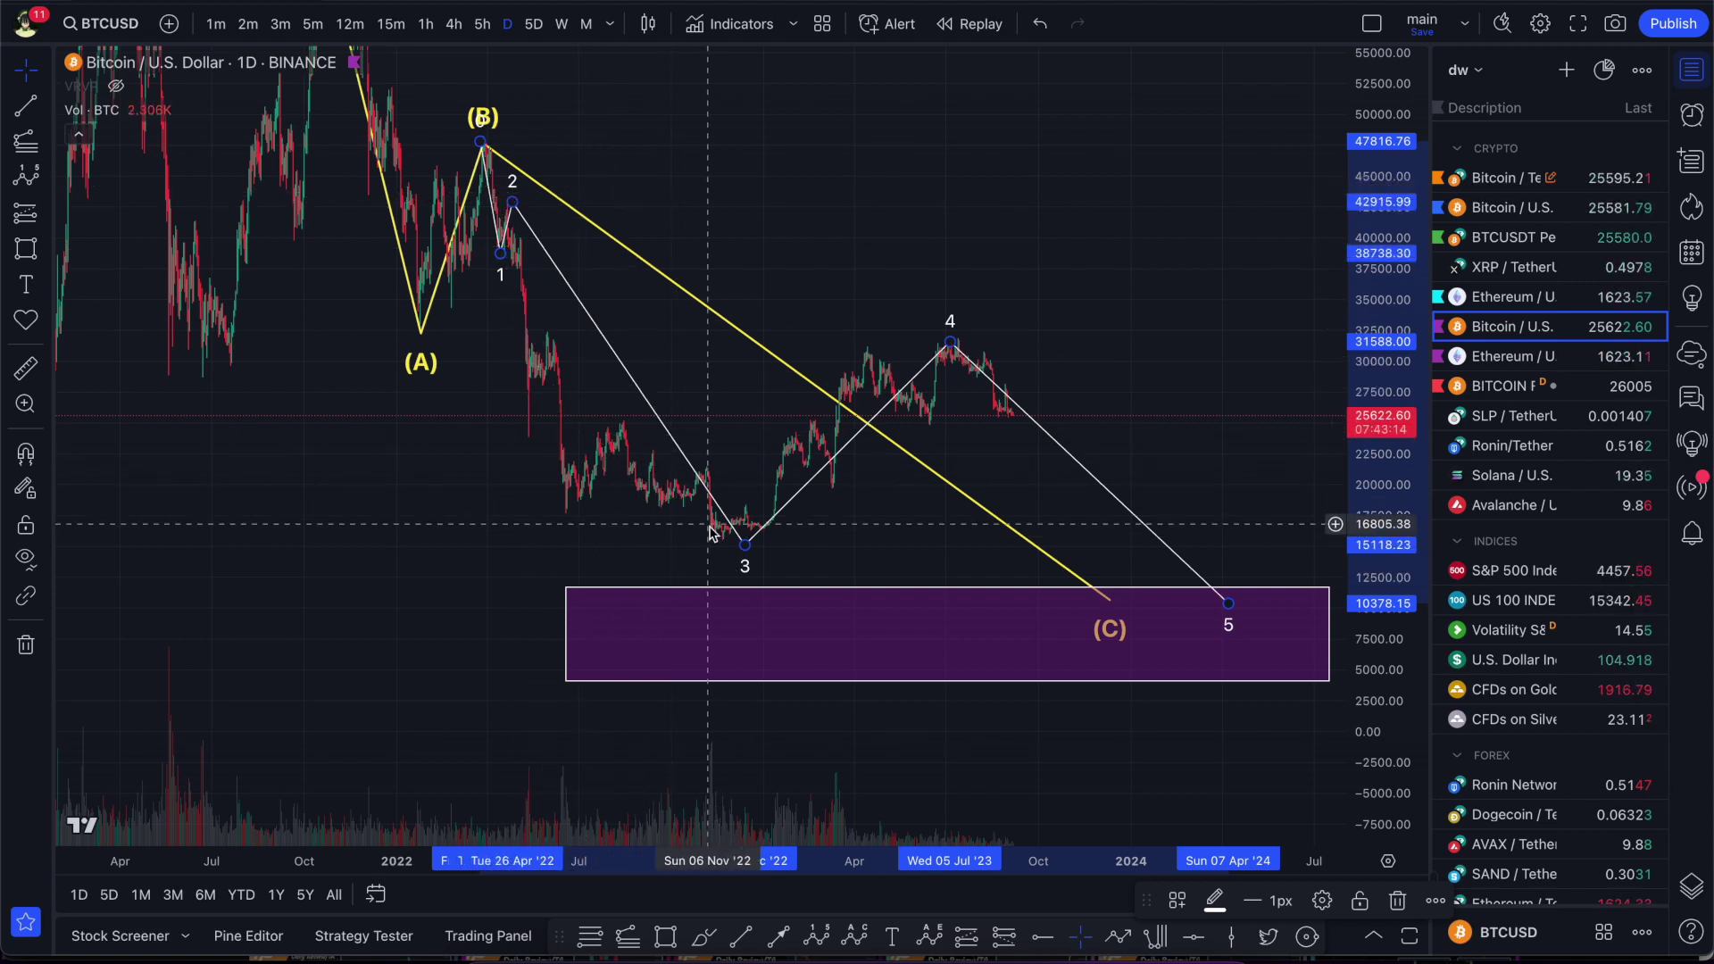
Move wave point 3 onto the late-2022 low, at about 15,680 on 2 December 2022.
{"action": "mouse_move", "coordinate": [741, 545]}
{"action": "left_mouse_down"}
{"action": "mouse_move", "coordinate": [718, 535]}
{"action": "mouse_move", "coordinate": [731, 542]}
{"action": "left_mouse_up"}
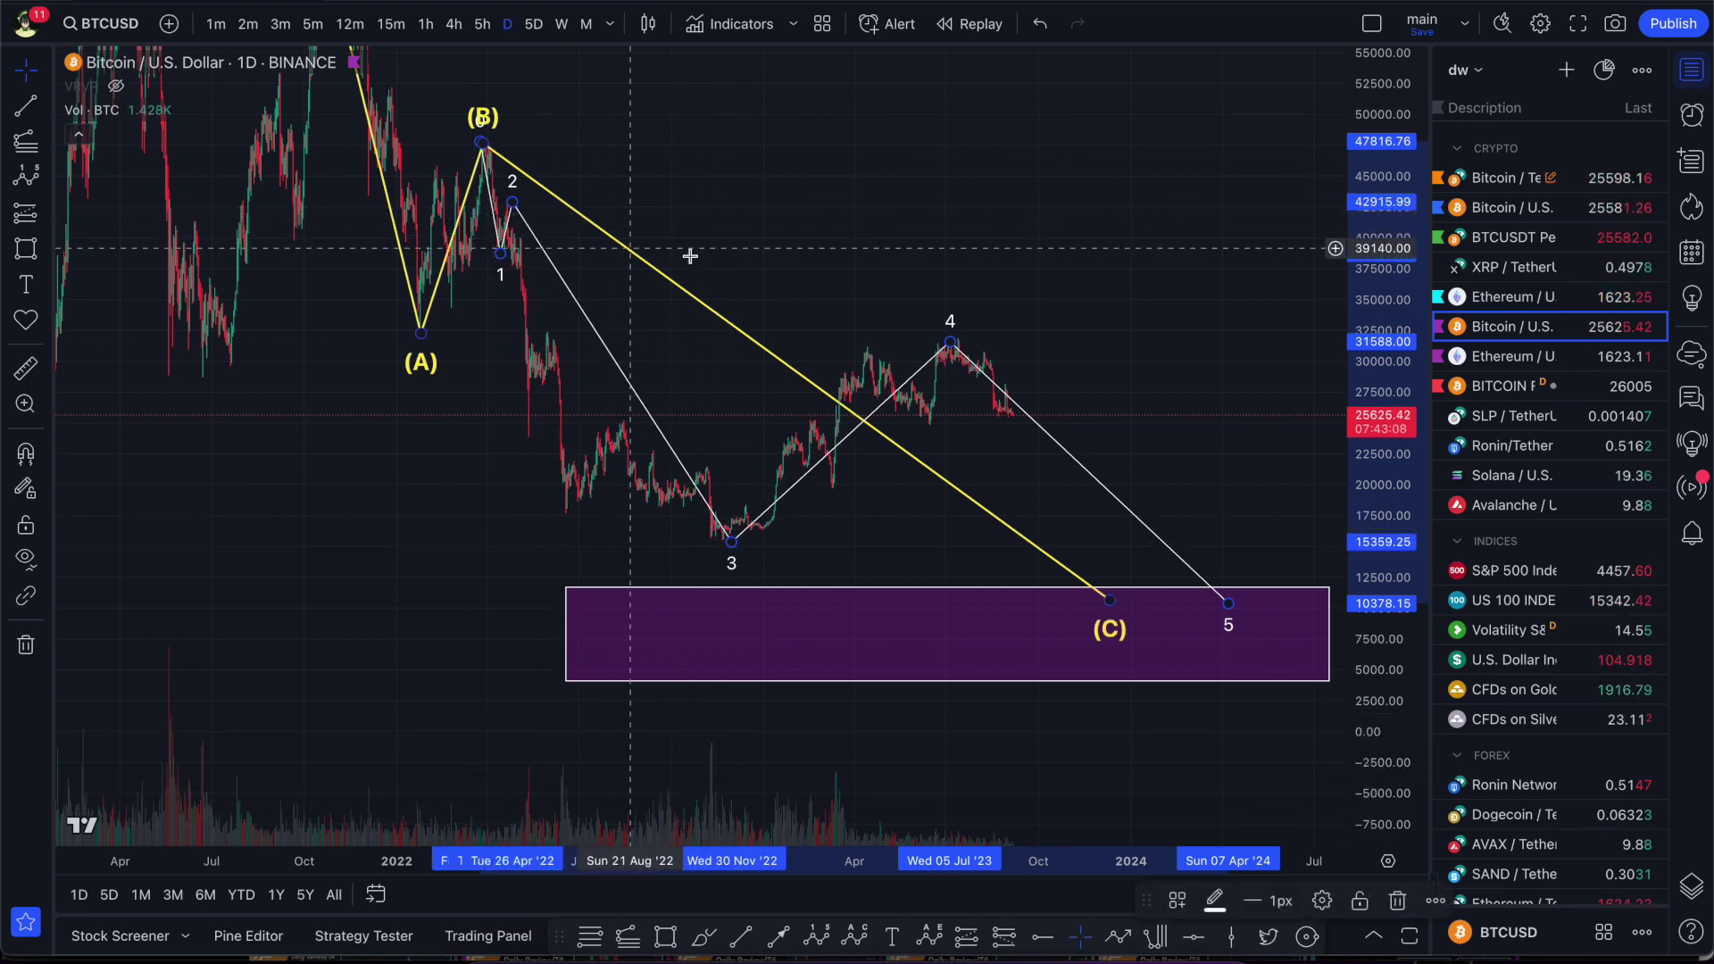
{"action": "scroll", "coordinate": [955, 268], "scroll_direction": "down", "scroll_amount": 4}
{"action": "scroll", "coordinate": [785, 191], "scroll_direction": "up", "scroll_amount": 3}
{"action": "scroll", "coordinate": [605, 222], "scroll_direction": "down", "scroll_amount": 1}
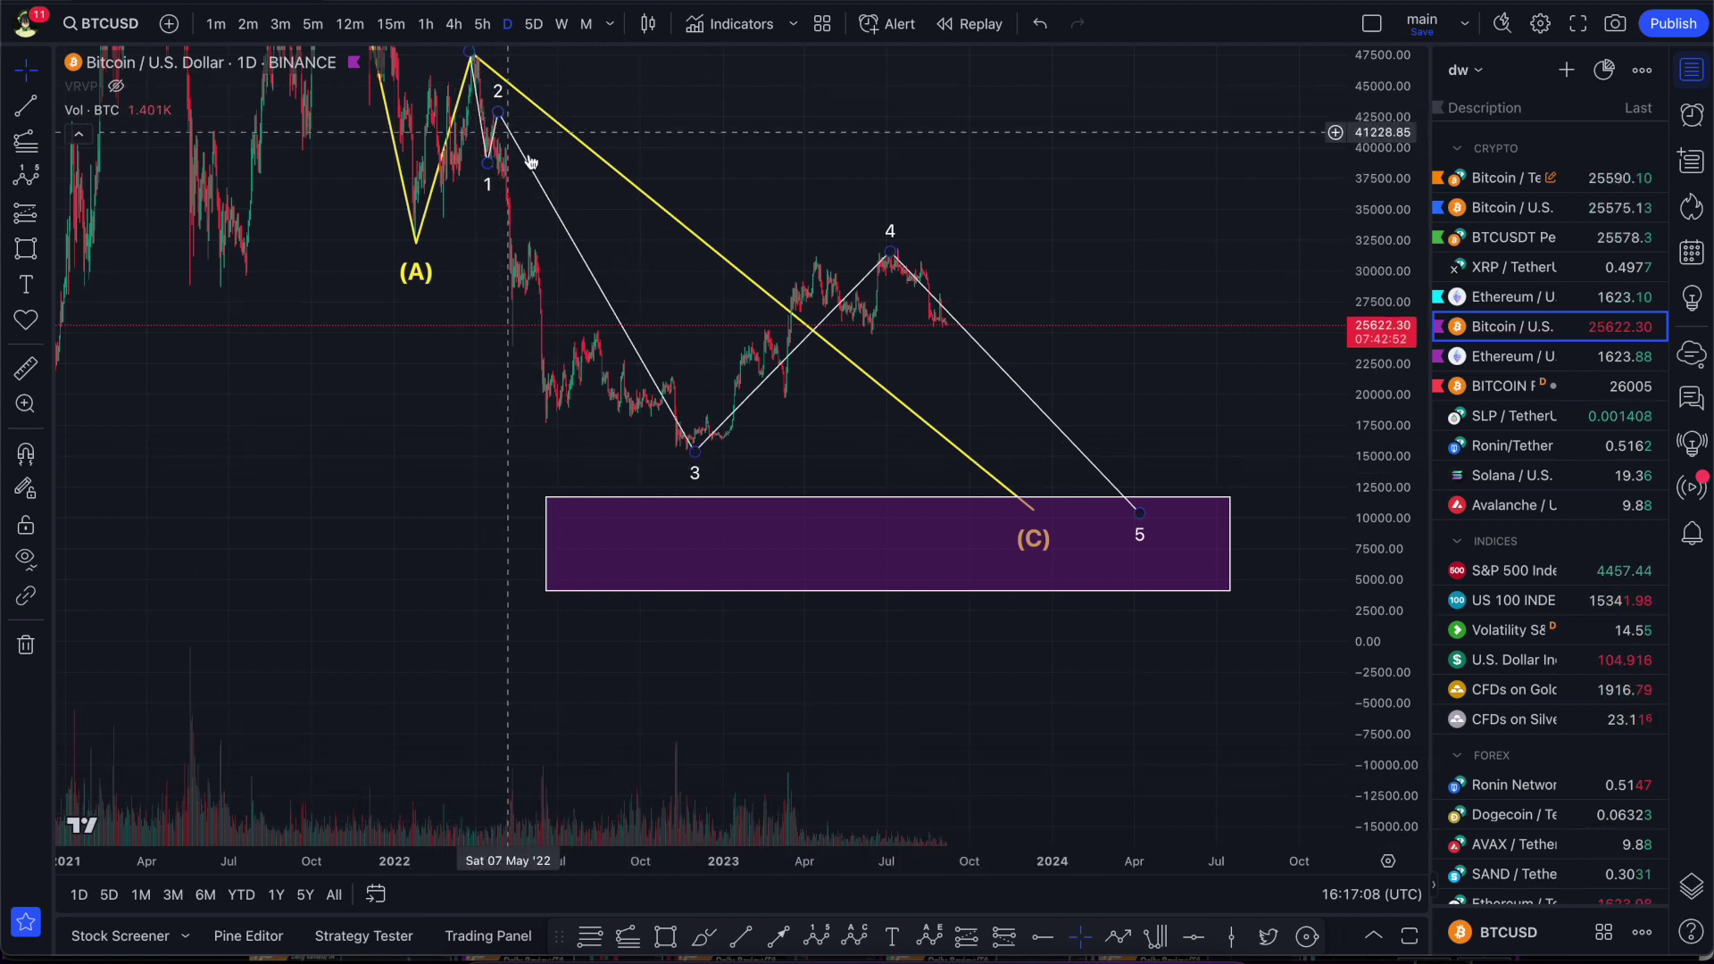
{"action": "left_click_drag", "start_coordinate": [695, 453], "coordinate": [697, 451]}
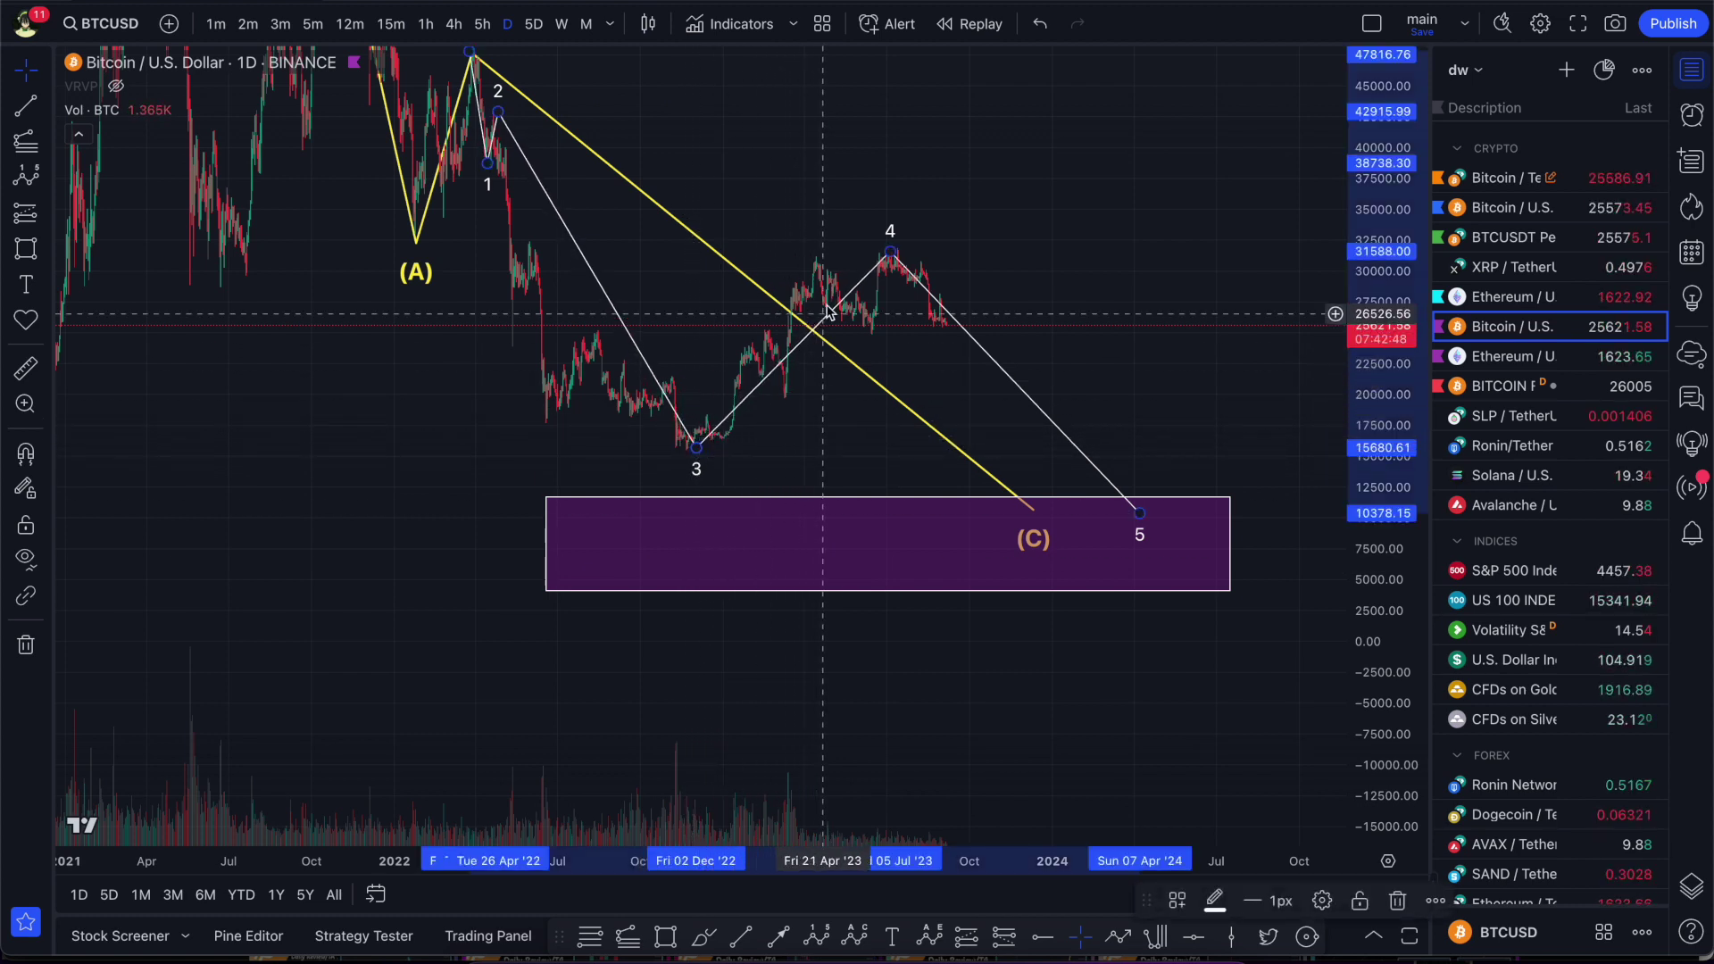
Draw an ABC correction wave from the November 2022 low through about 25,615 and 19,780 up to 32,120, and delete it.
{"action": "left_click", "coordinate": [1067, 219]}
{"action": "left_click_drag", "start_coordinate": [1060, 225], "coordinate": [993, 254]}
{"action": "left_click_drag", "start_coordinate": [1378, 539], "coordinate": [1354, 490]}
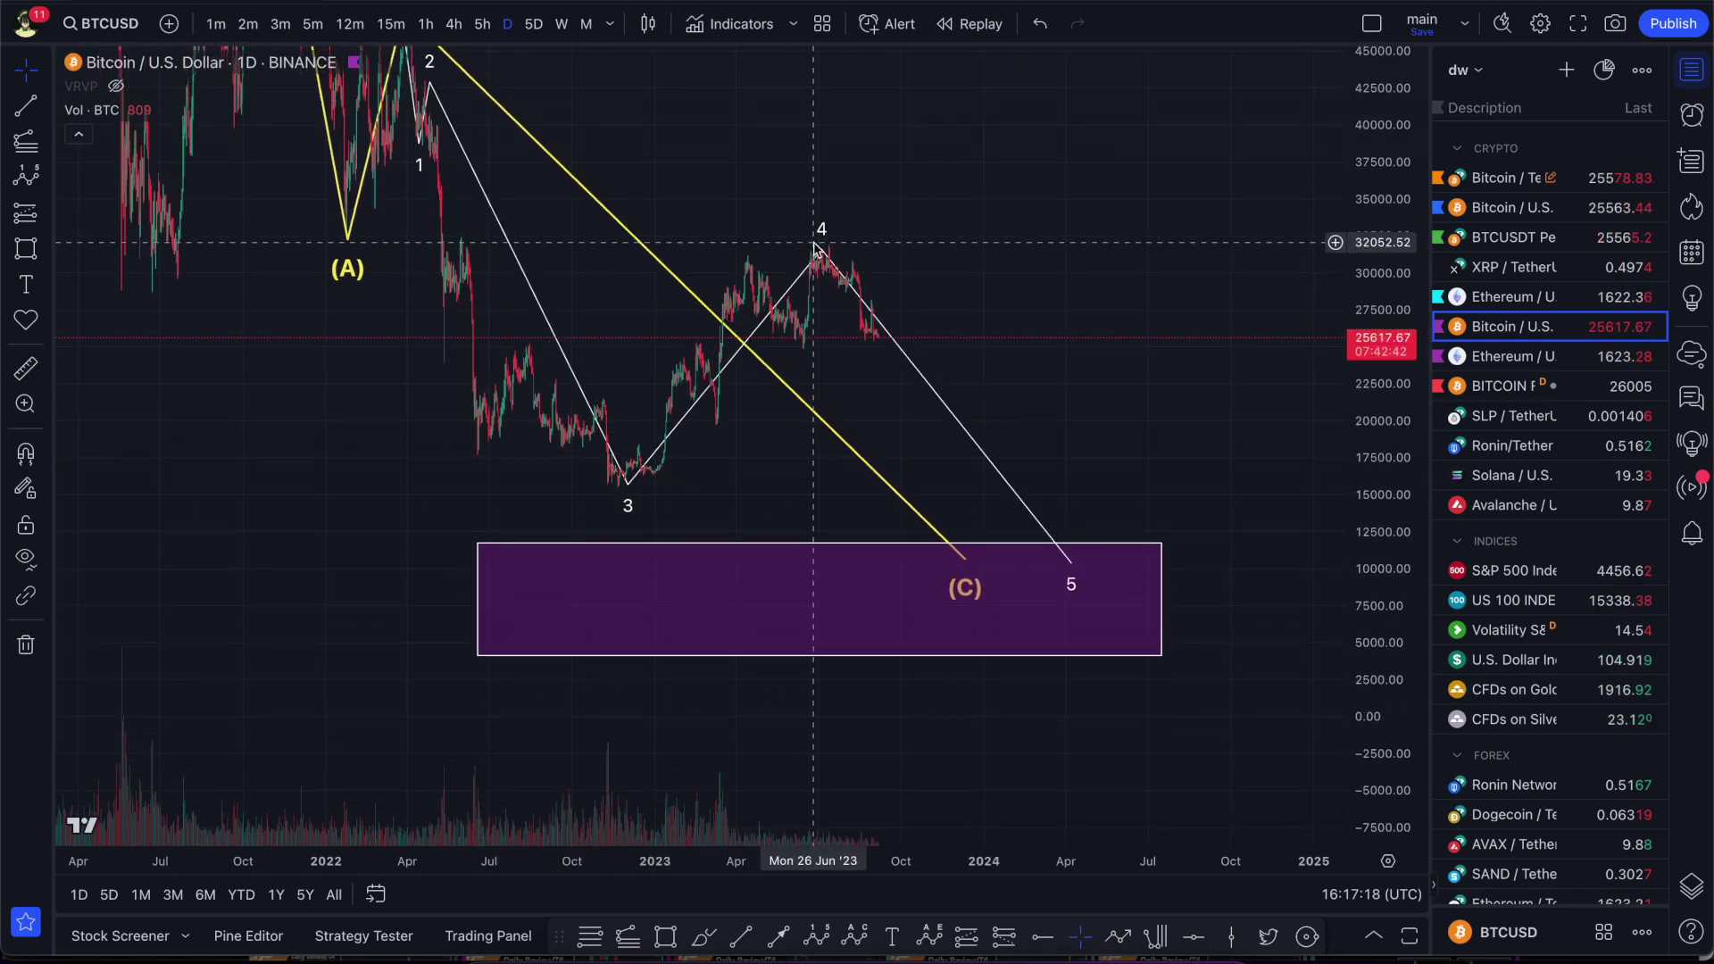
{"action": "left_click", "coordinate": [855, 936]}
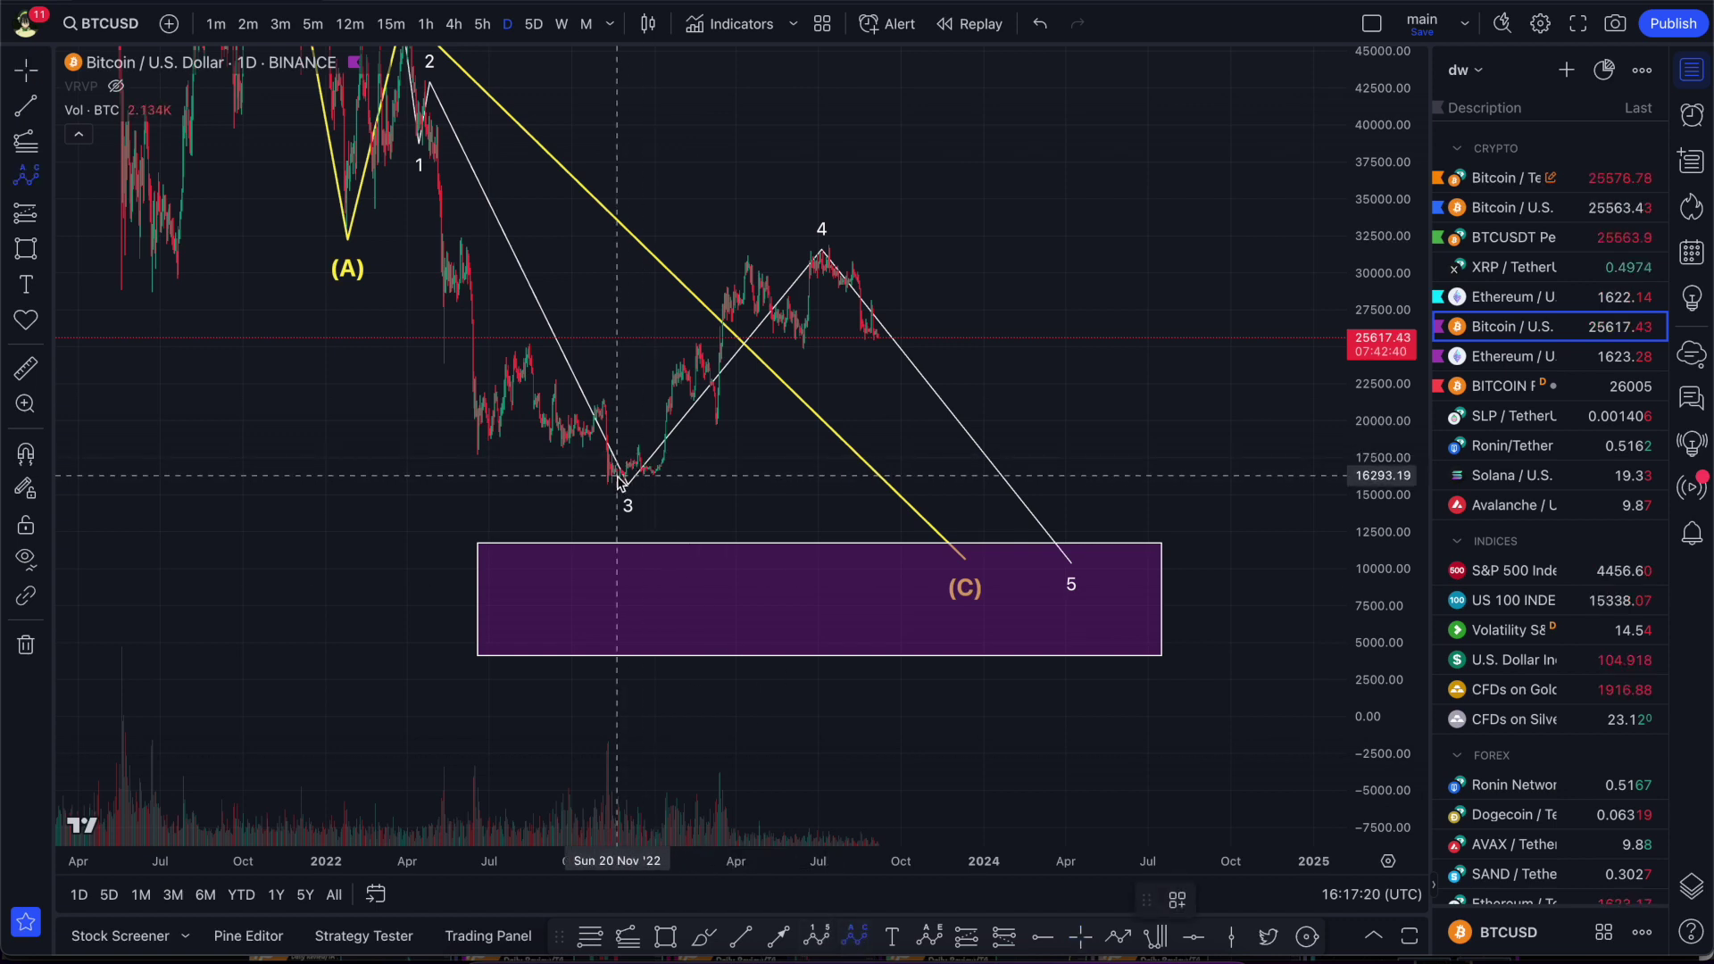
{"action": "left_click", "coordinate": [624, 484]}
{"action": "left_click", "coordinate": [696, 338]}
{"action": "left_click", "coordinate": [724, 423]}
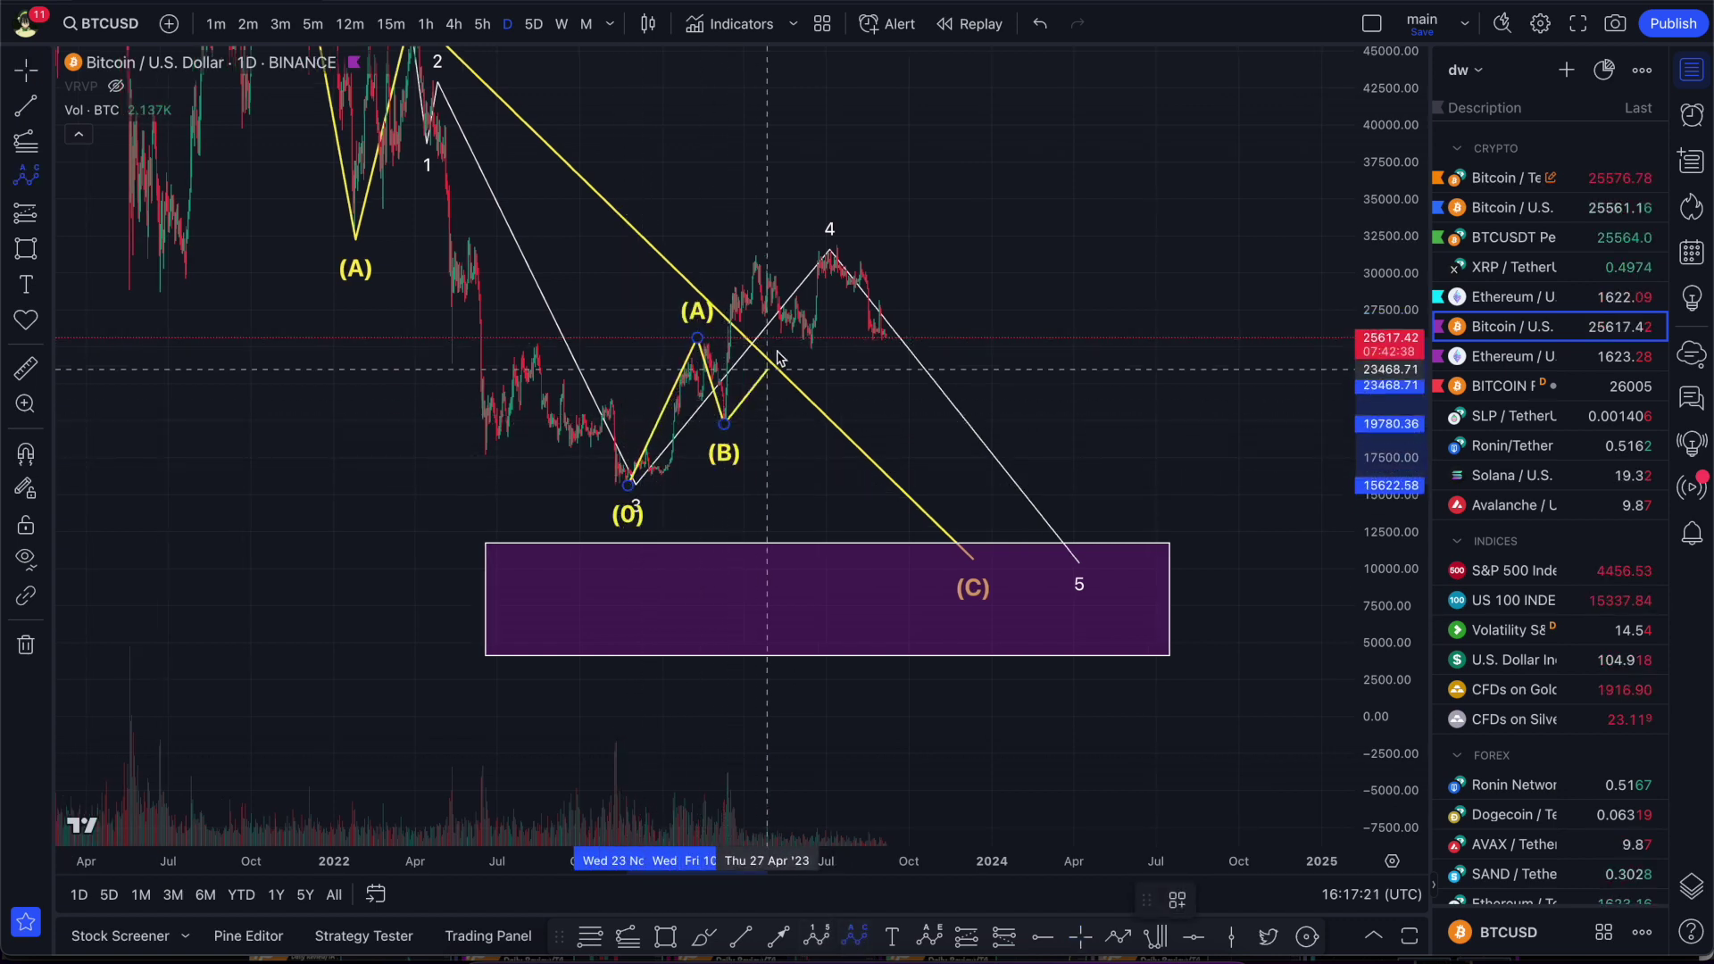
{"action": "left_click", "coordinate": [857, 241]}
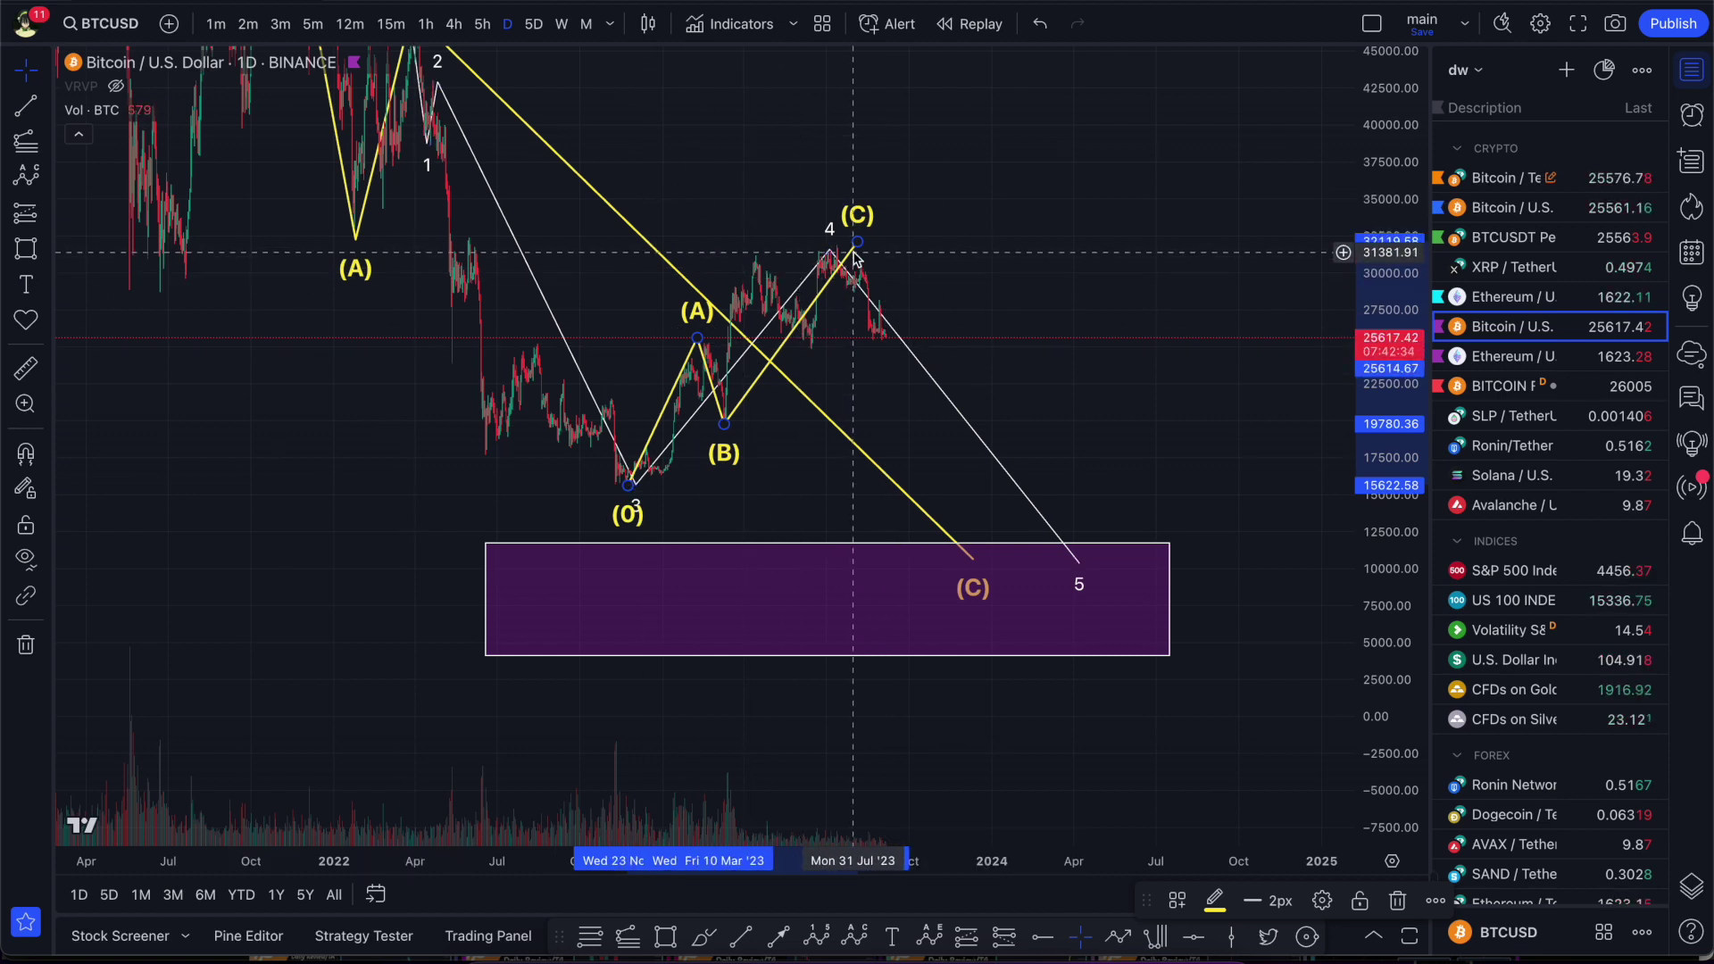
{"action": "key", "text": "Delete"}
Move wave point 4 up to about 32,120, just above the July 2023 high.
{"action": "left_click", "coordinate": [853, 257]}
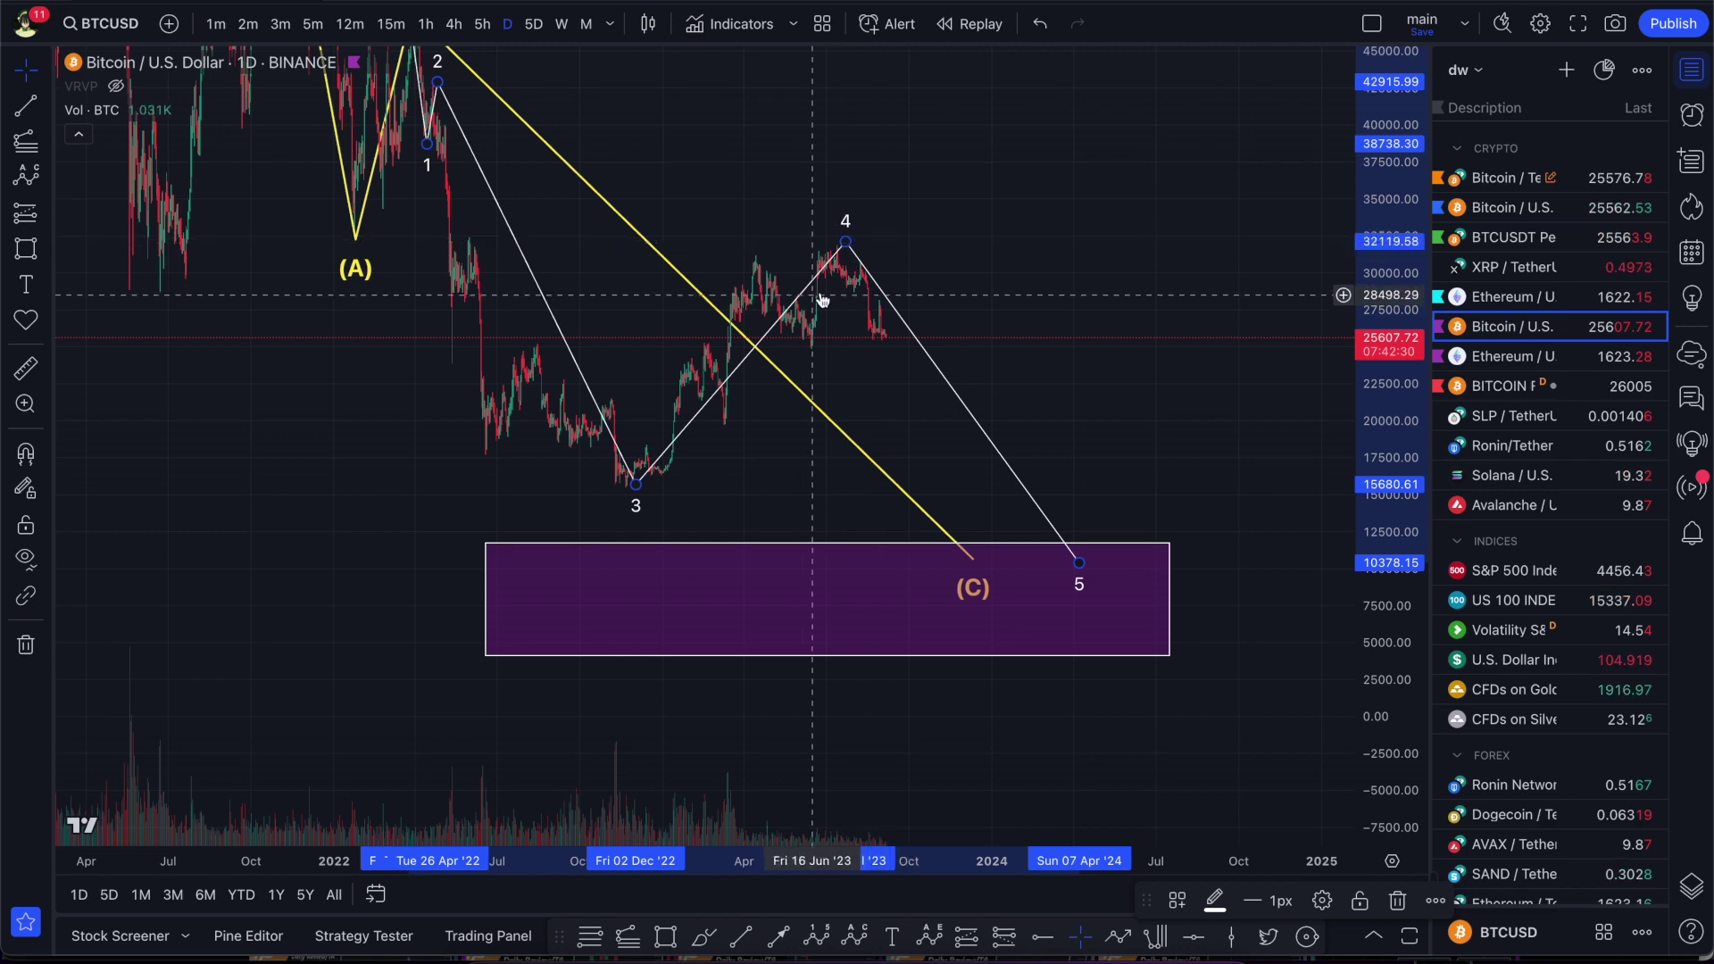
{"action": "left_click_drag", "start_coordinate": [846, 239], "coordinate": [921, 261]}
{"action": "left_click_drag", "start_coordinate": [1001, 348], "coordinate": [971, 292]}
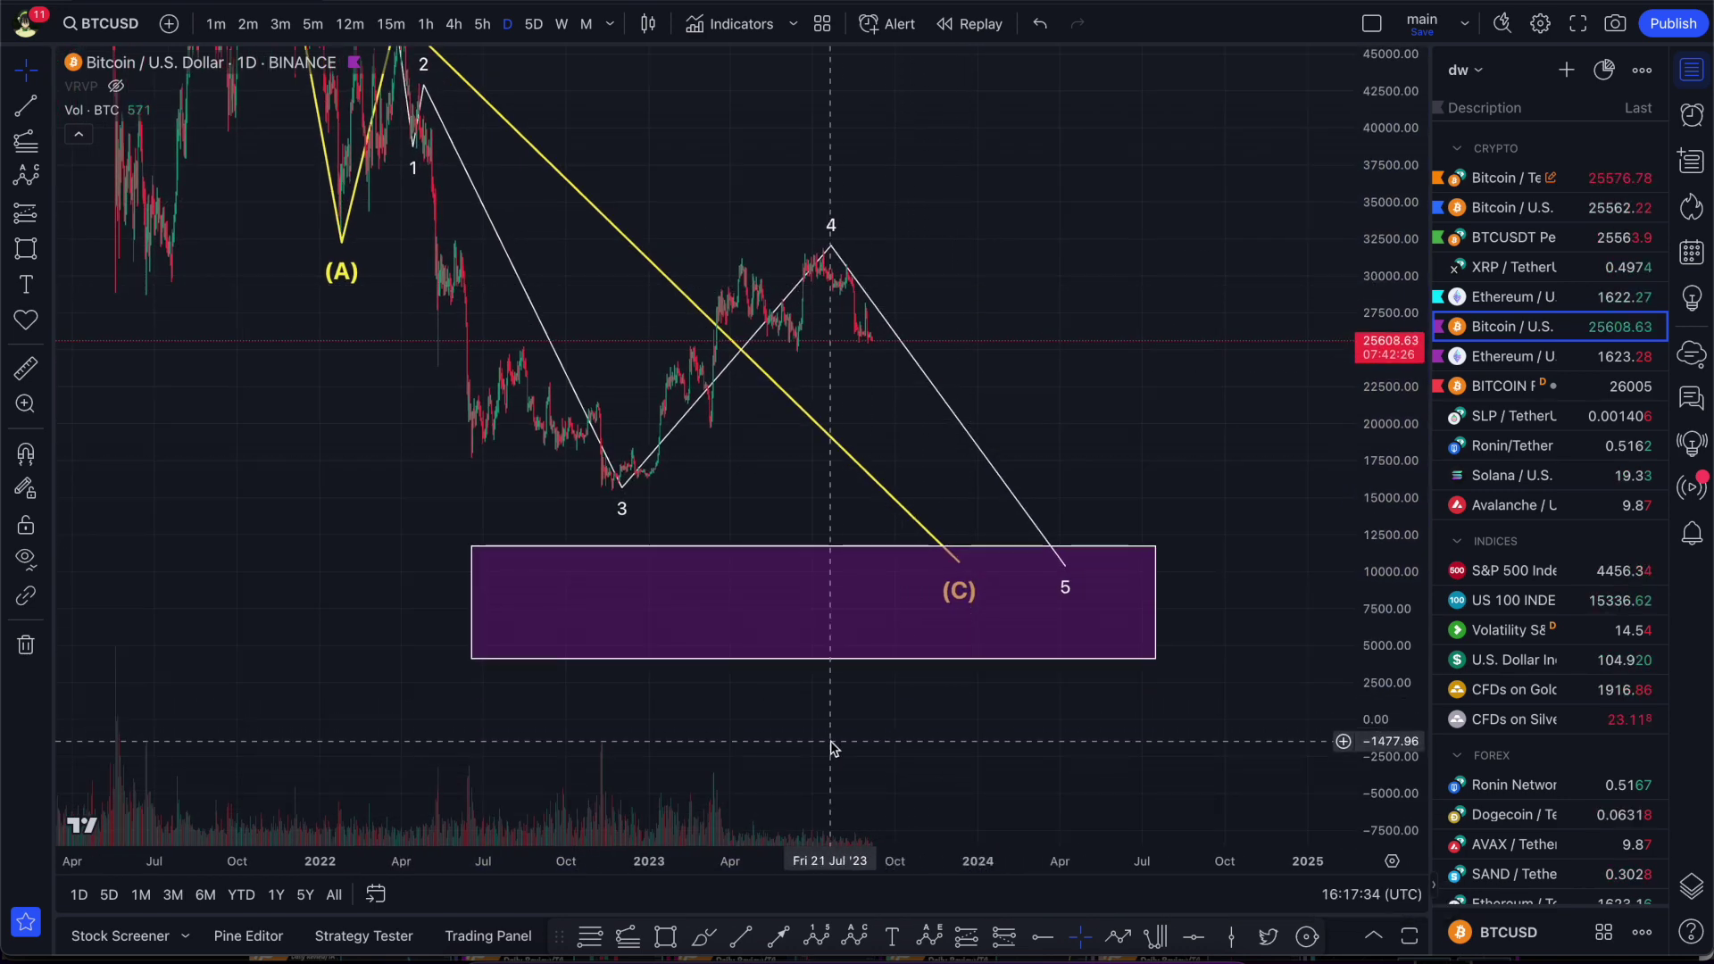
Draw a rising trend line under the price from December 2022 to October 2023 and a falling one over the volume bars.
{"action": "left_click", "coordinate": [746, 937]}
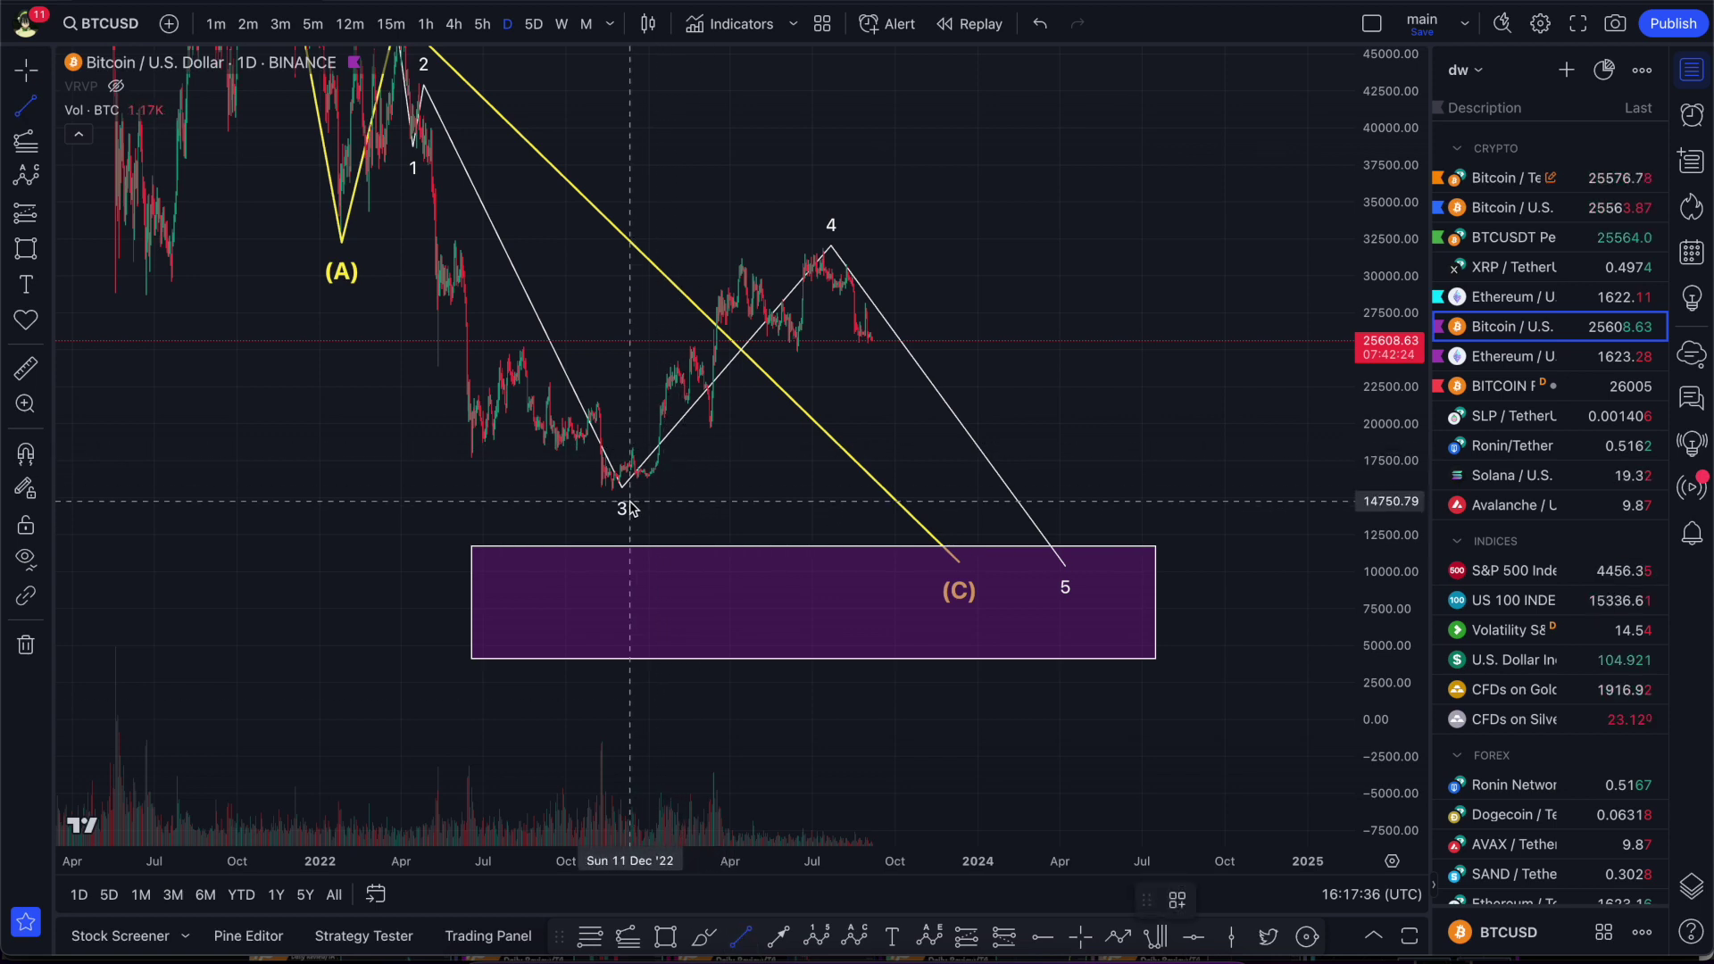
{"action": "left_click", "coordinate": [628, 501]}
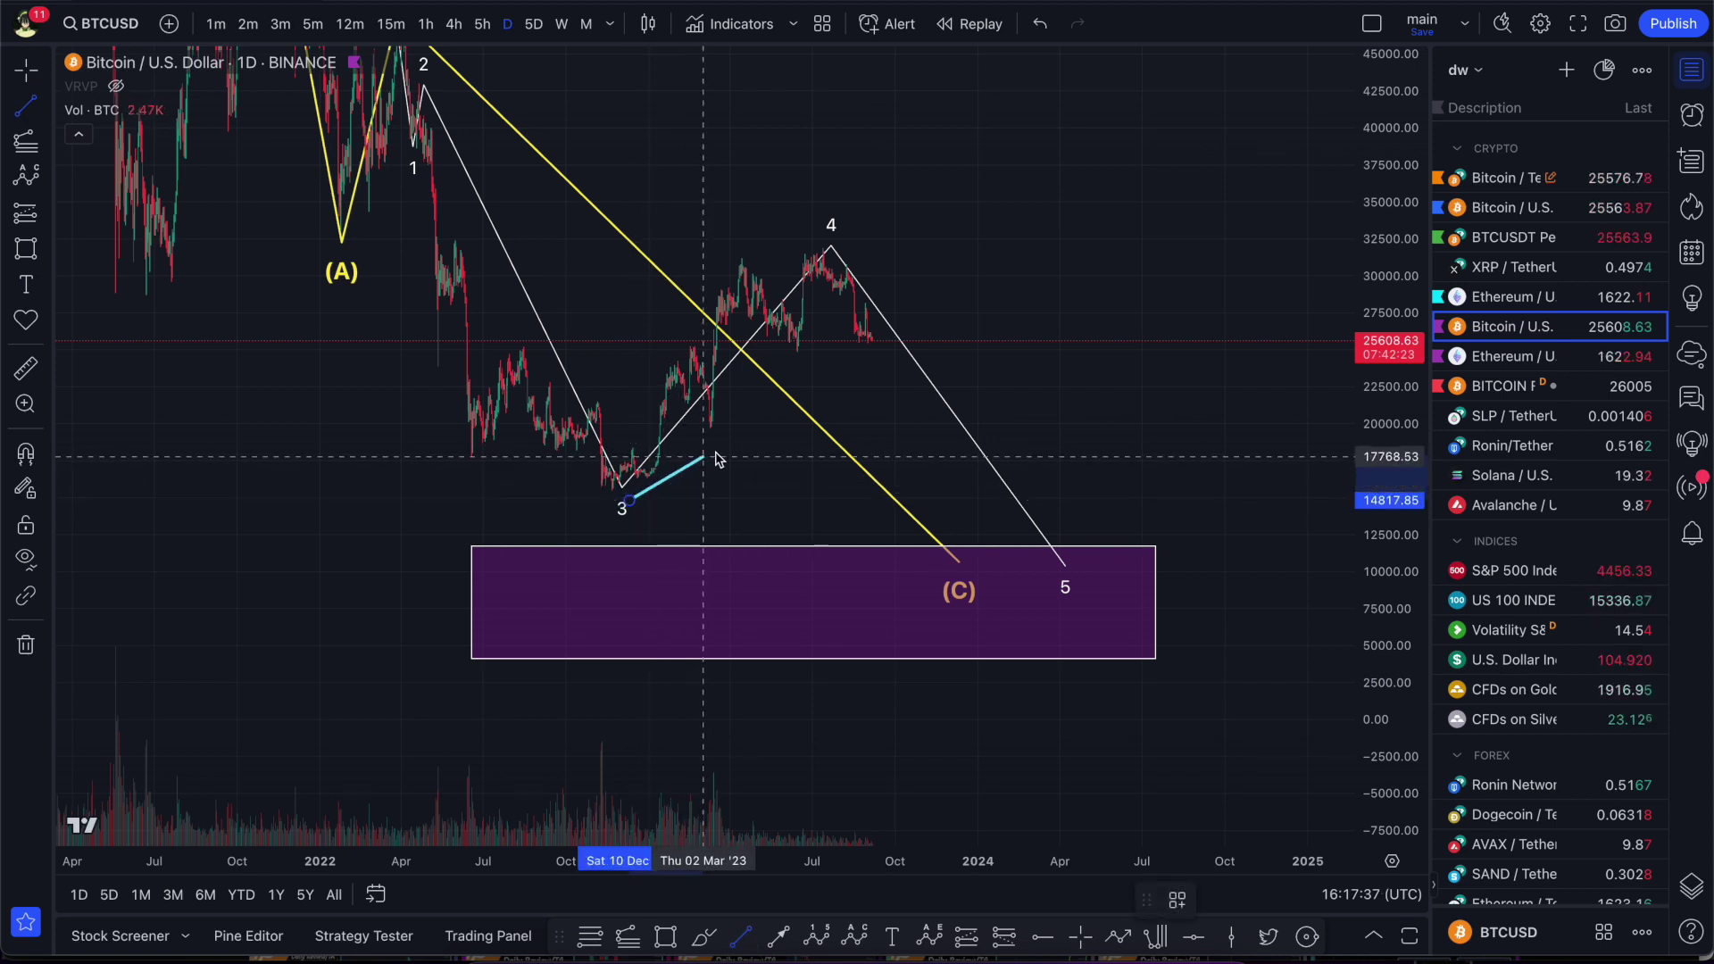
{"action": "left_click", "coordinate": [896, 340]}
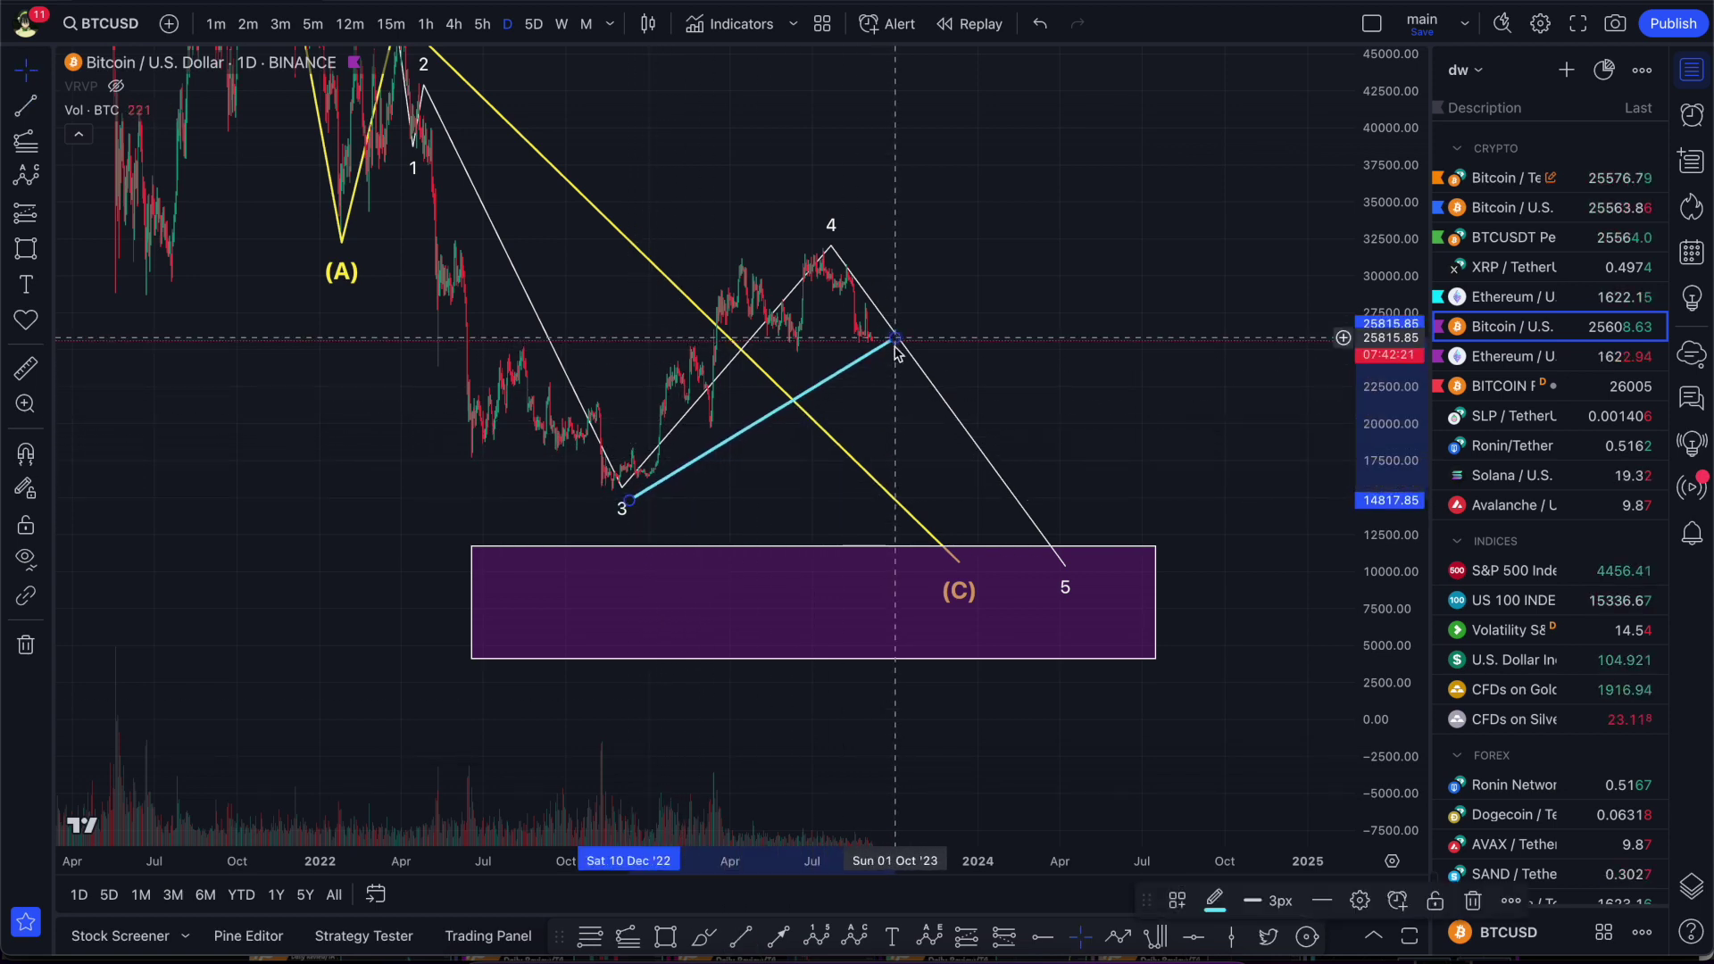
{"action": "left_click", "coordinate": [739, 942]}
{"action": "left_click", "coordinate": [595, 726]}
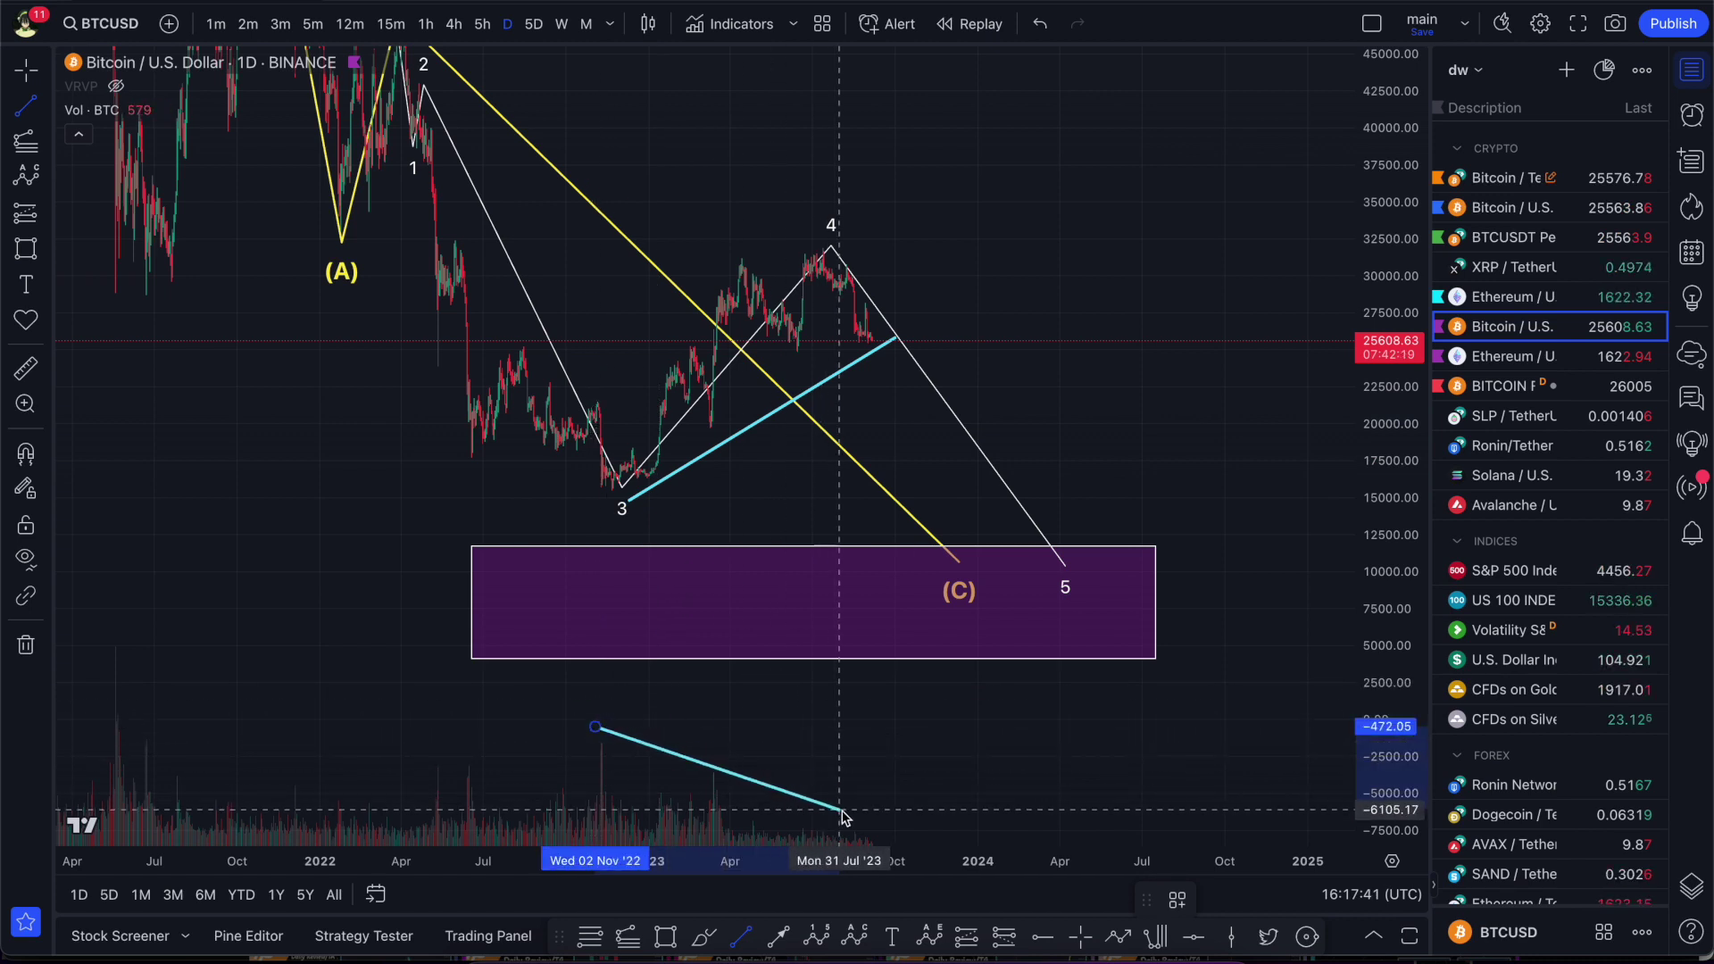
{"action": "left_click", "coordinate": [888, 830]}
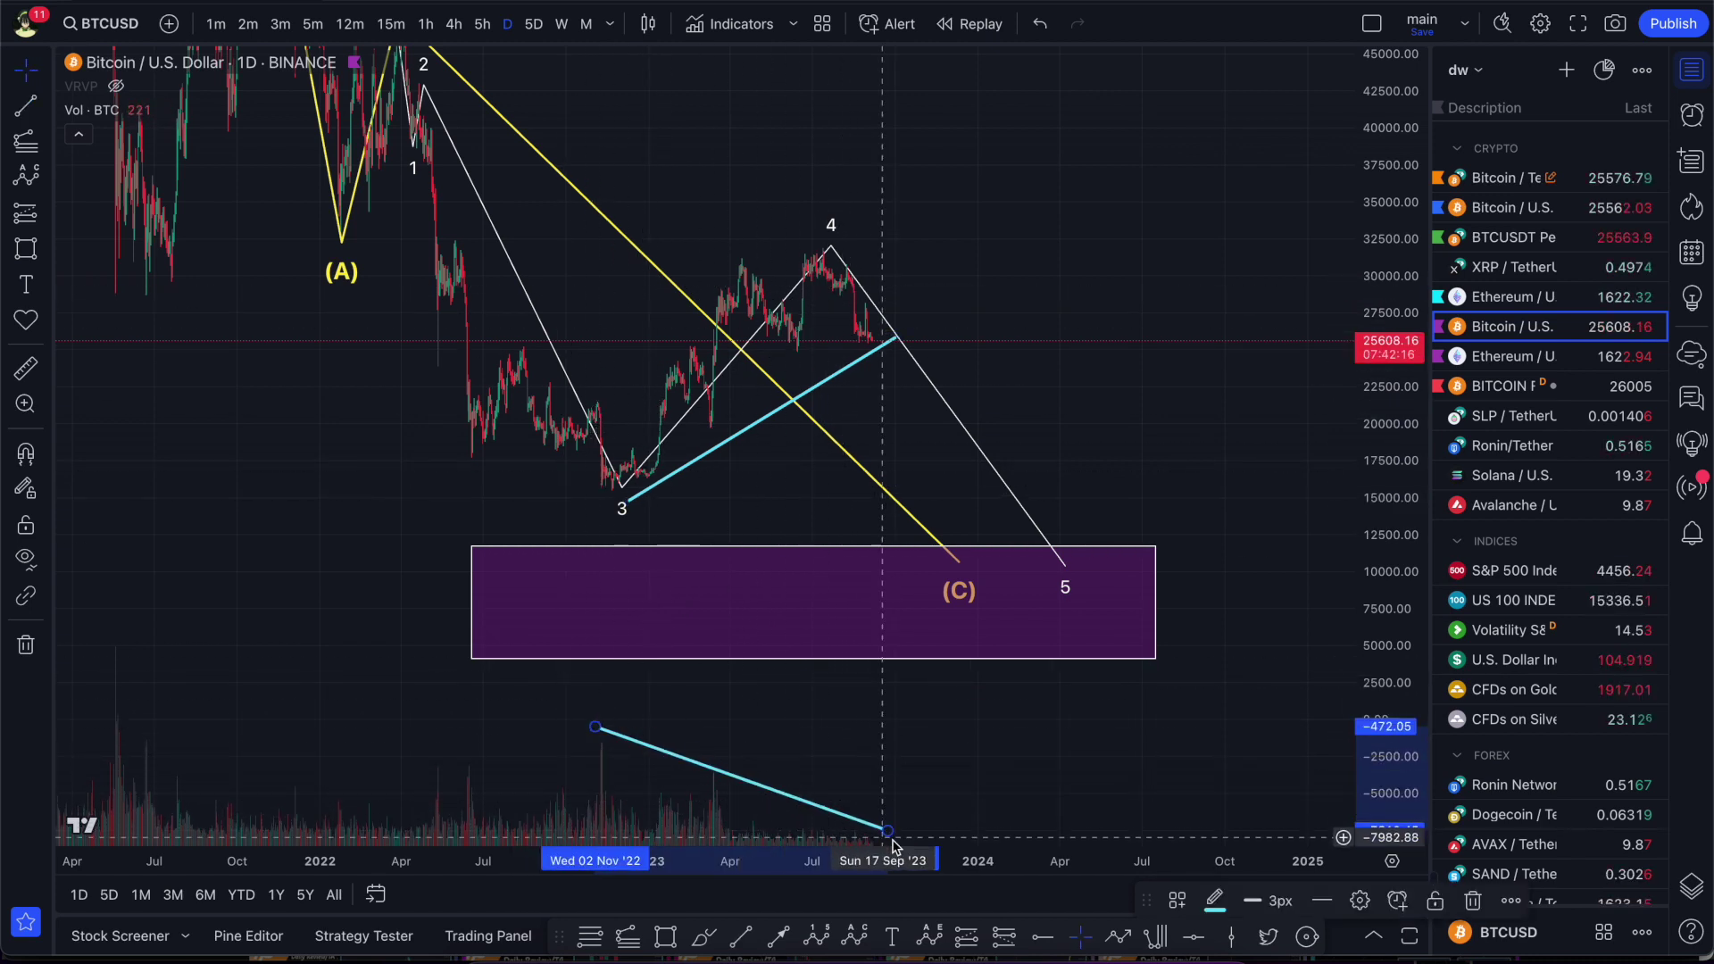
Delete the trend line under the price and the one over the volume bars.
{"action": "left_click", "coordinate": [705, 460]}
{"action": "key", "text": "Delete"}
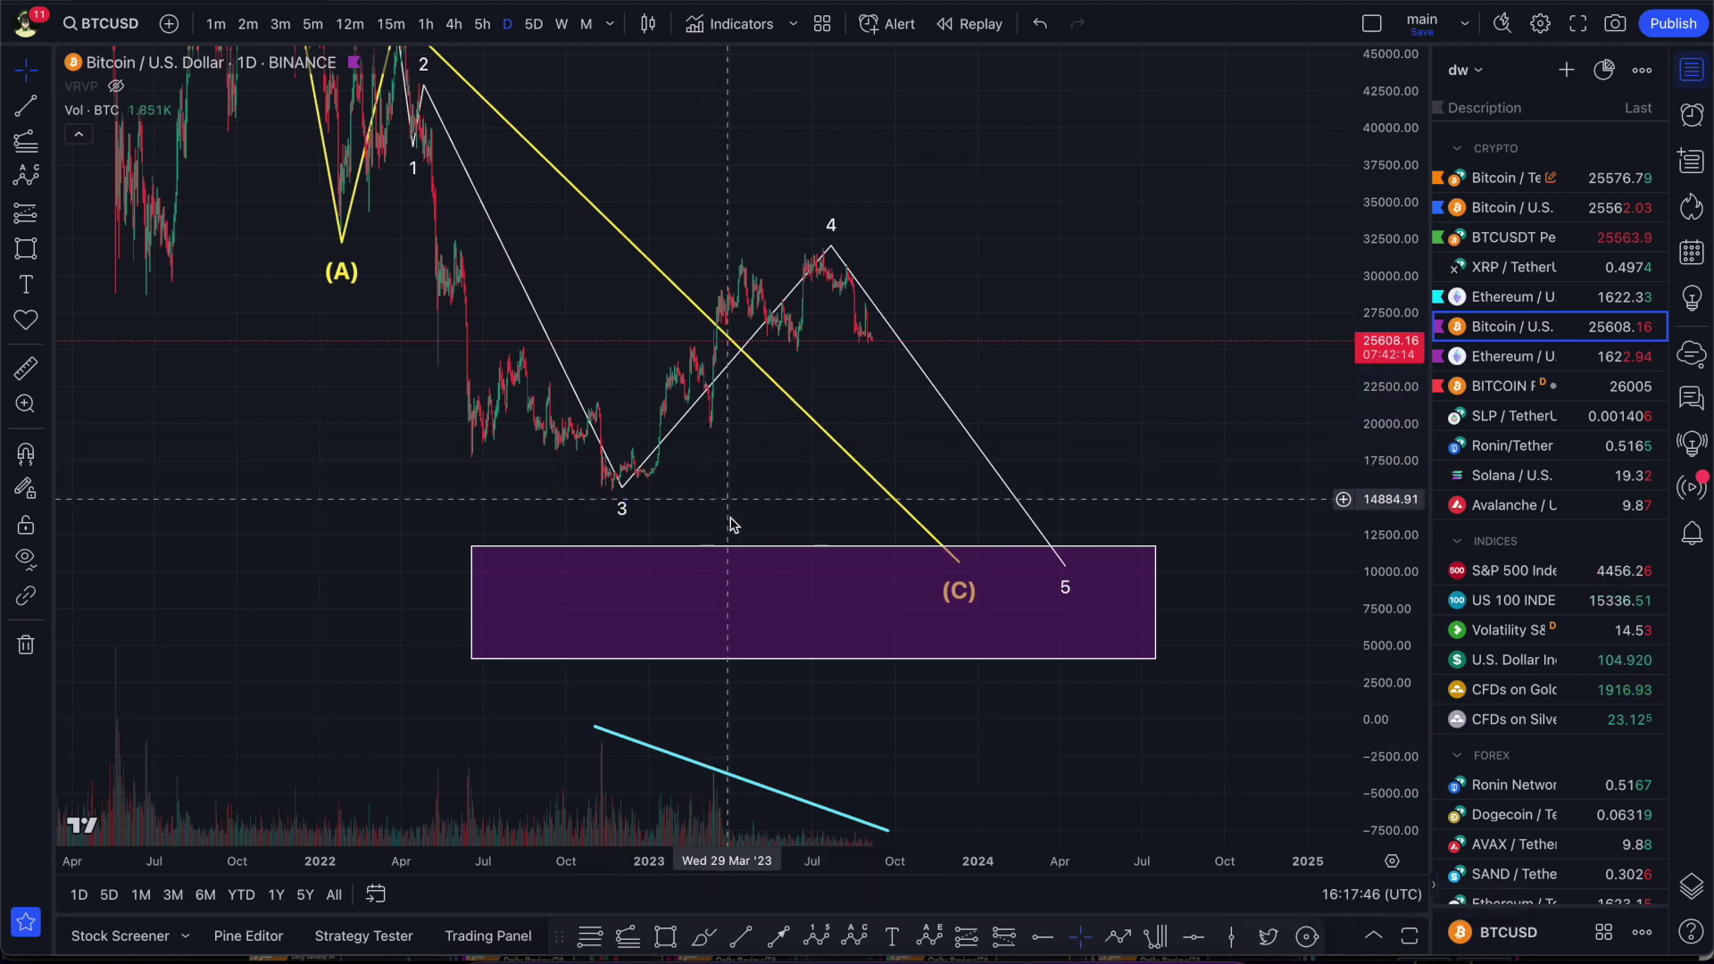
{"action": "left_click", "coordinate": [699, 768]}
{"action": "key", "text": "Delete"}
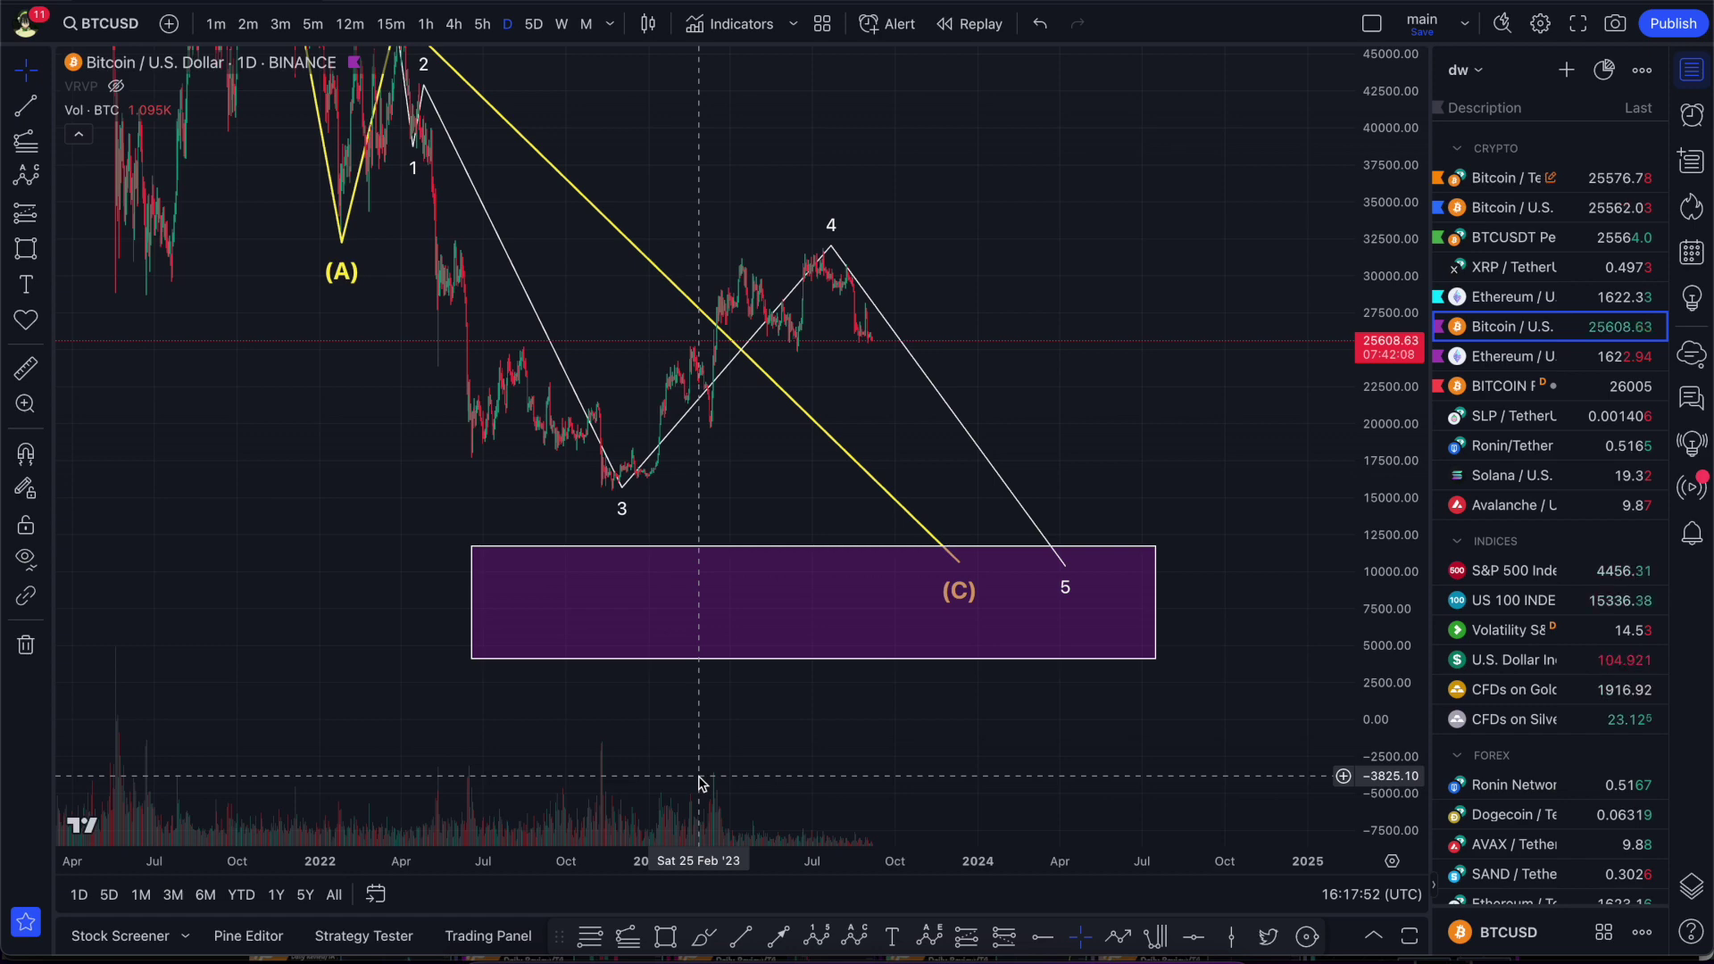
Move wave point 4 to about 31,717 on 18 July 2023.
{"action": "scroll", "coordinate": [727, 420], "scroll_direction": "down", "scroll_amount": 5}
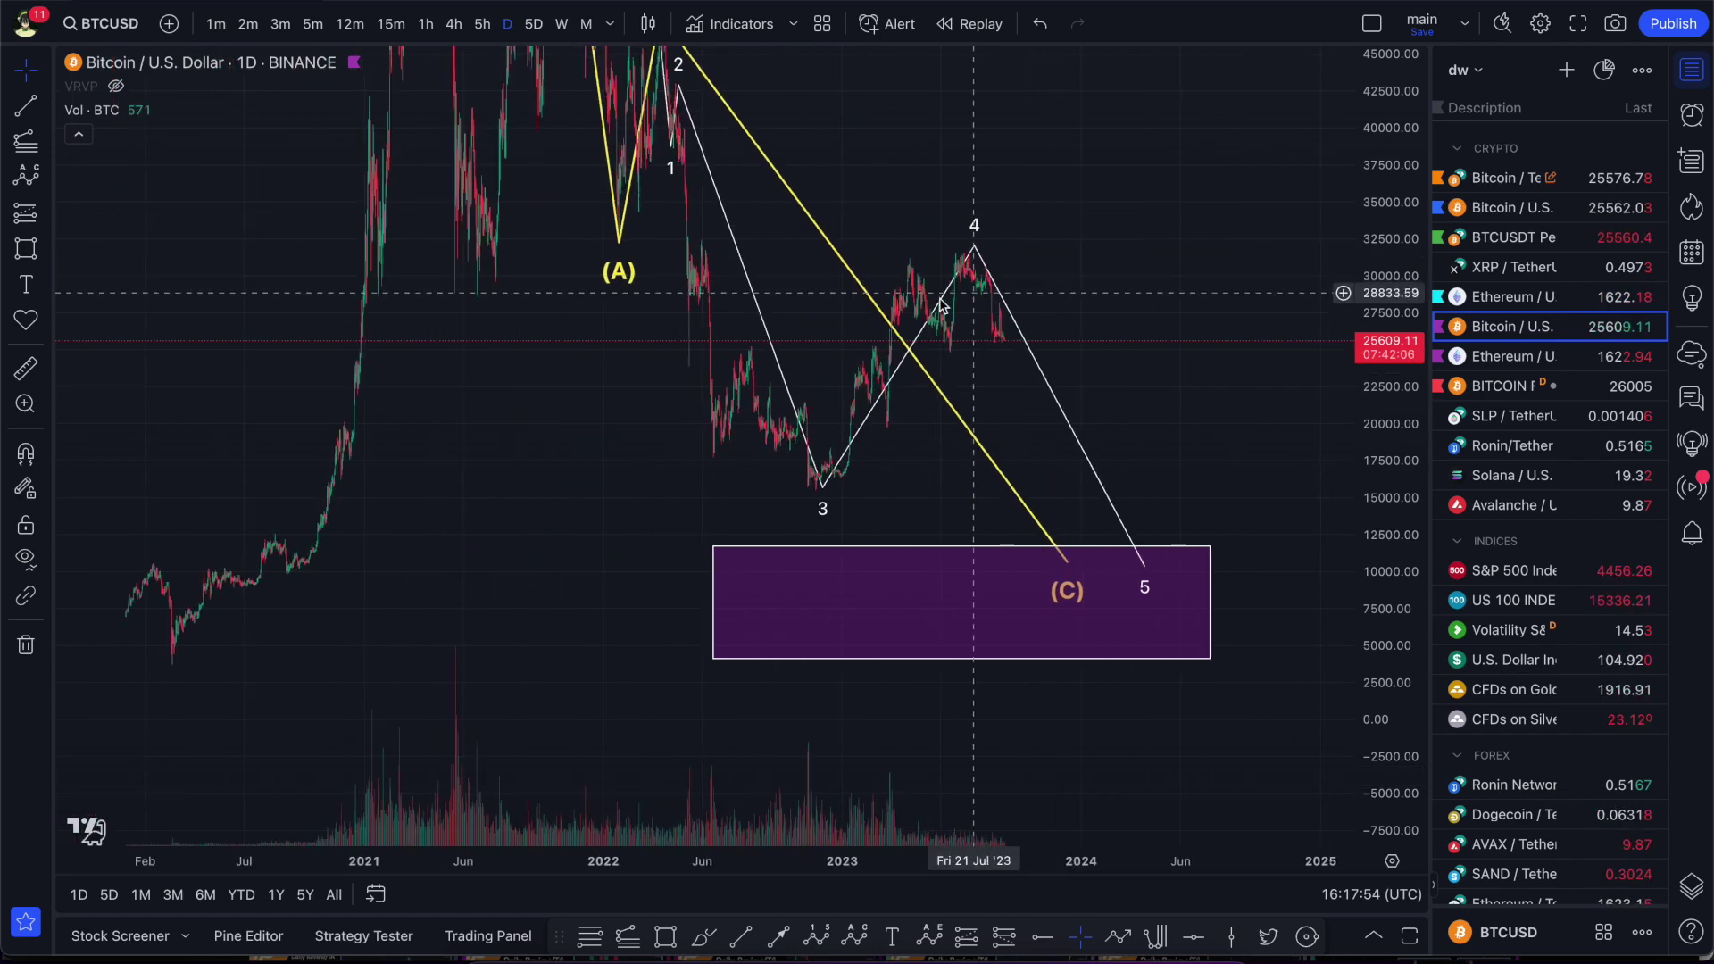
{"action": "scroll", "coordinate": [874, 304], "scroll_direction": "up", "scroll_amount": 3}
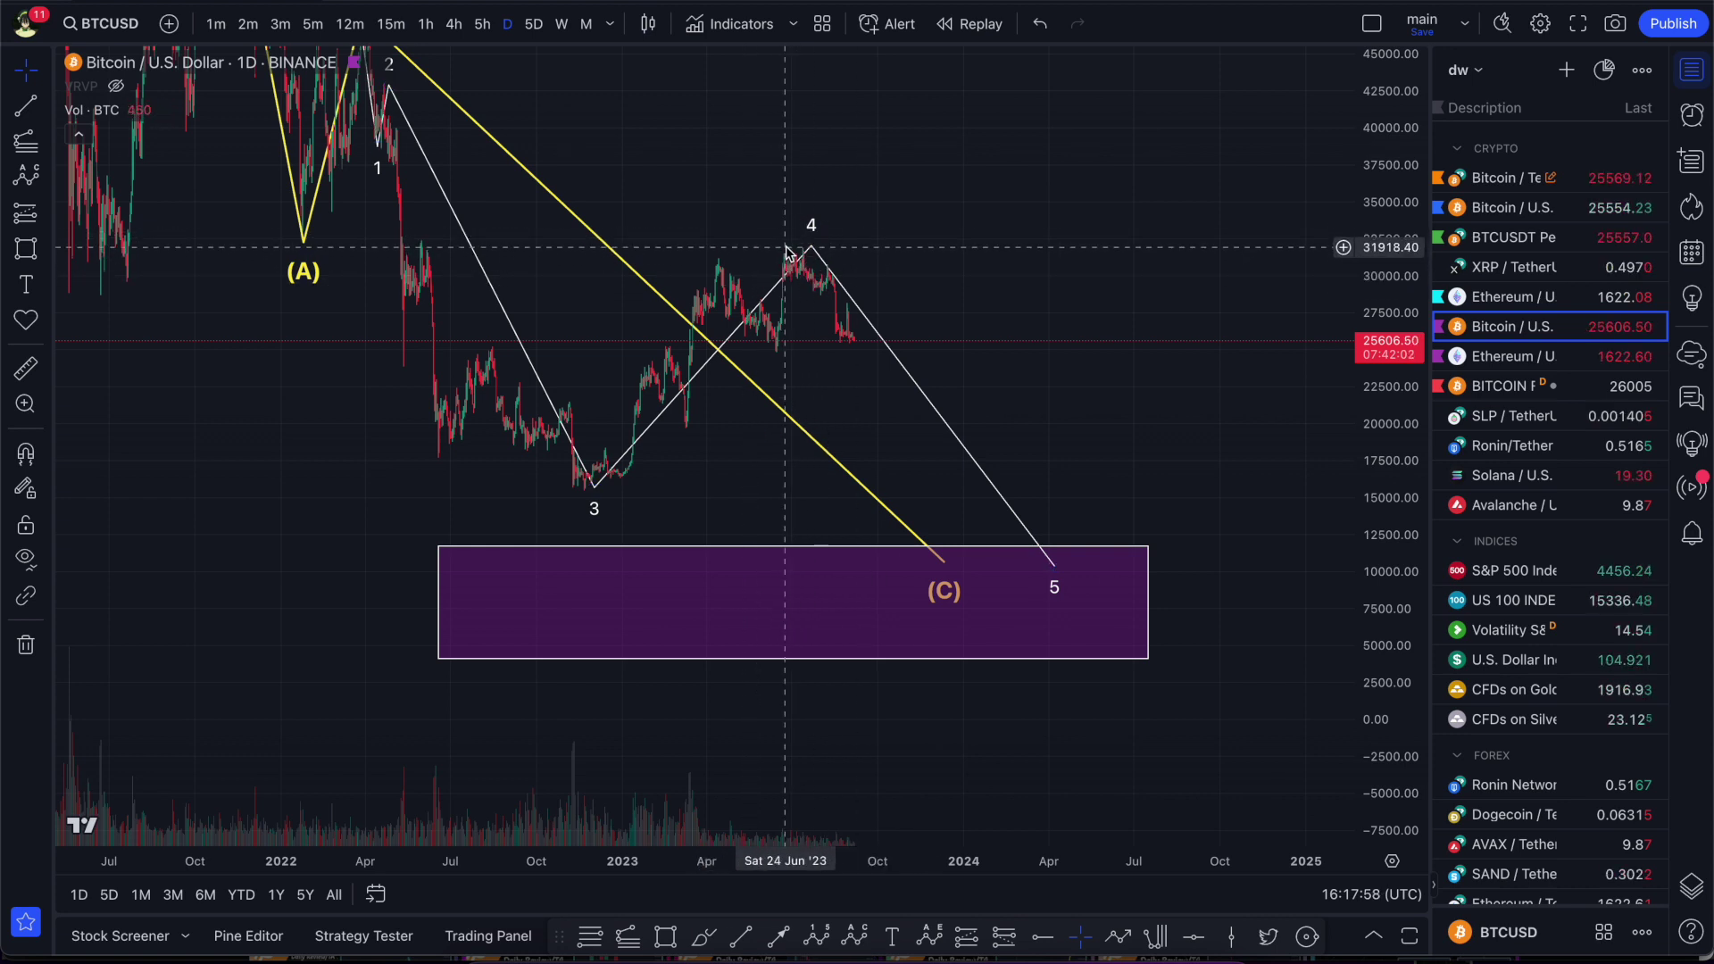
{"action": "left_click_drag", "start_coordinate": [811, 247], "coordinate": [807, 251]}
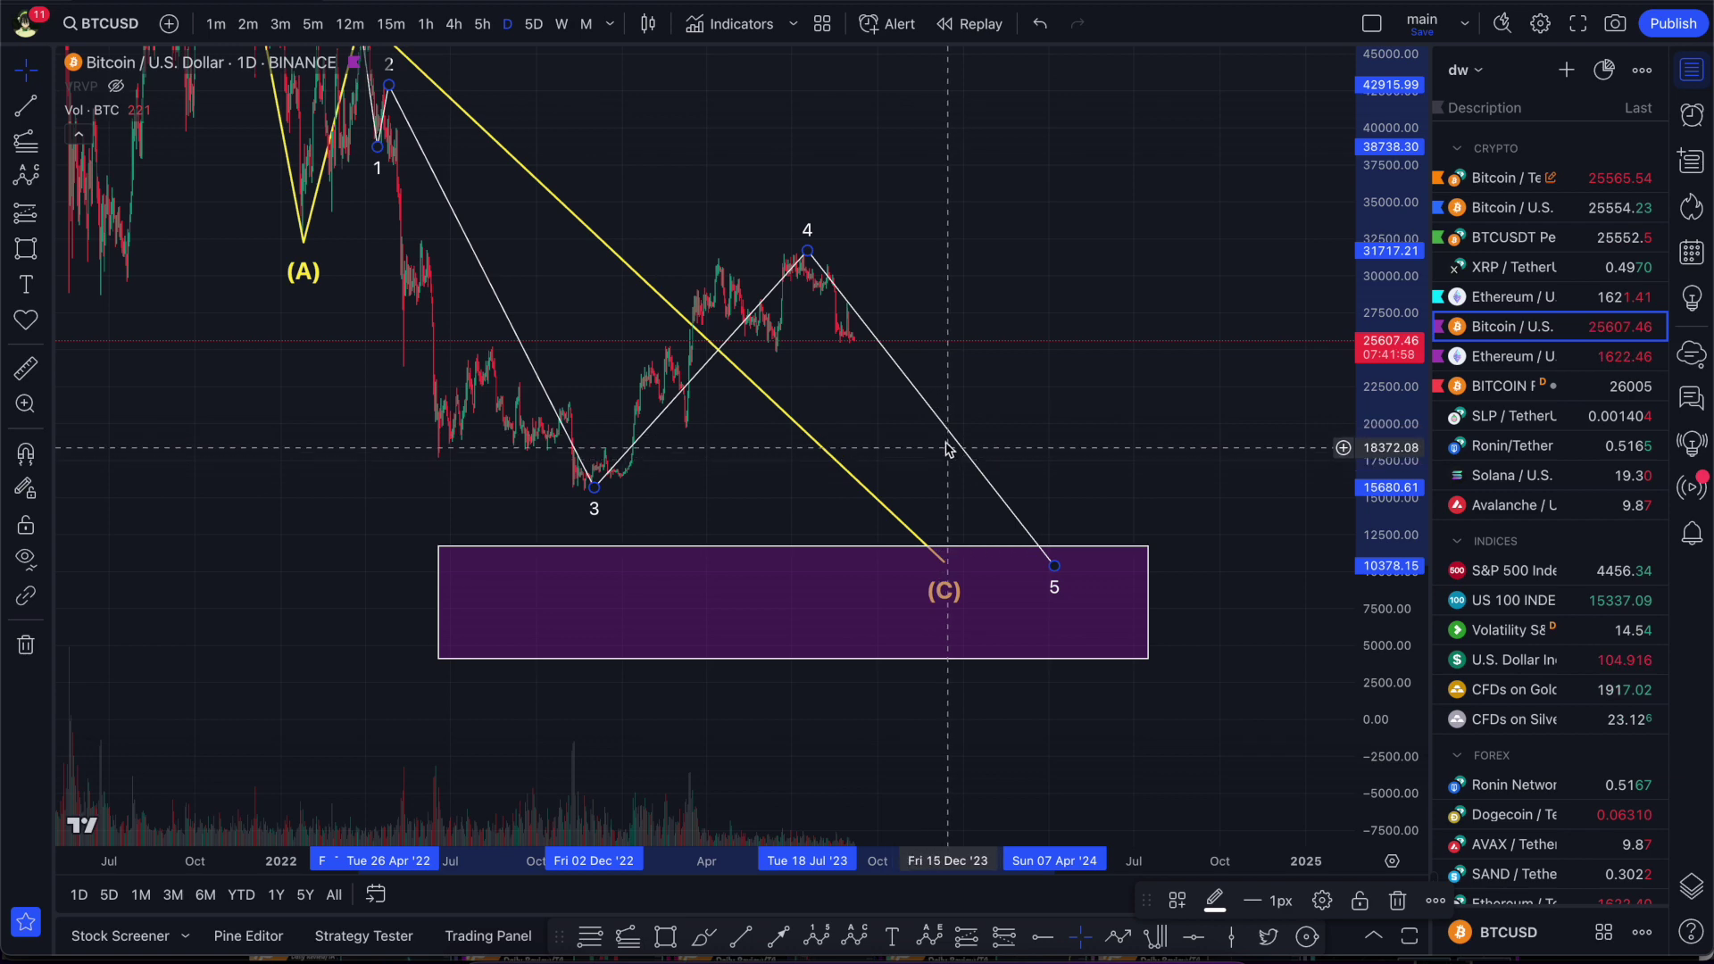
{"action": "scroll", "coordinate": [893, 428], "scroll_direction": "down", "scroll_amount": 3}
{"action": "left_click_drag", "start_coordinate": [1110, 276], "coordinate": [1063, 298]}
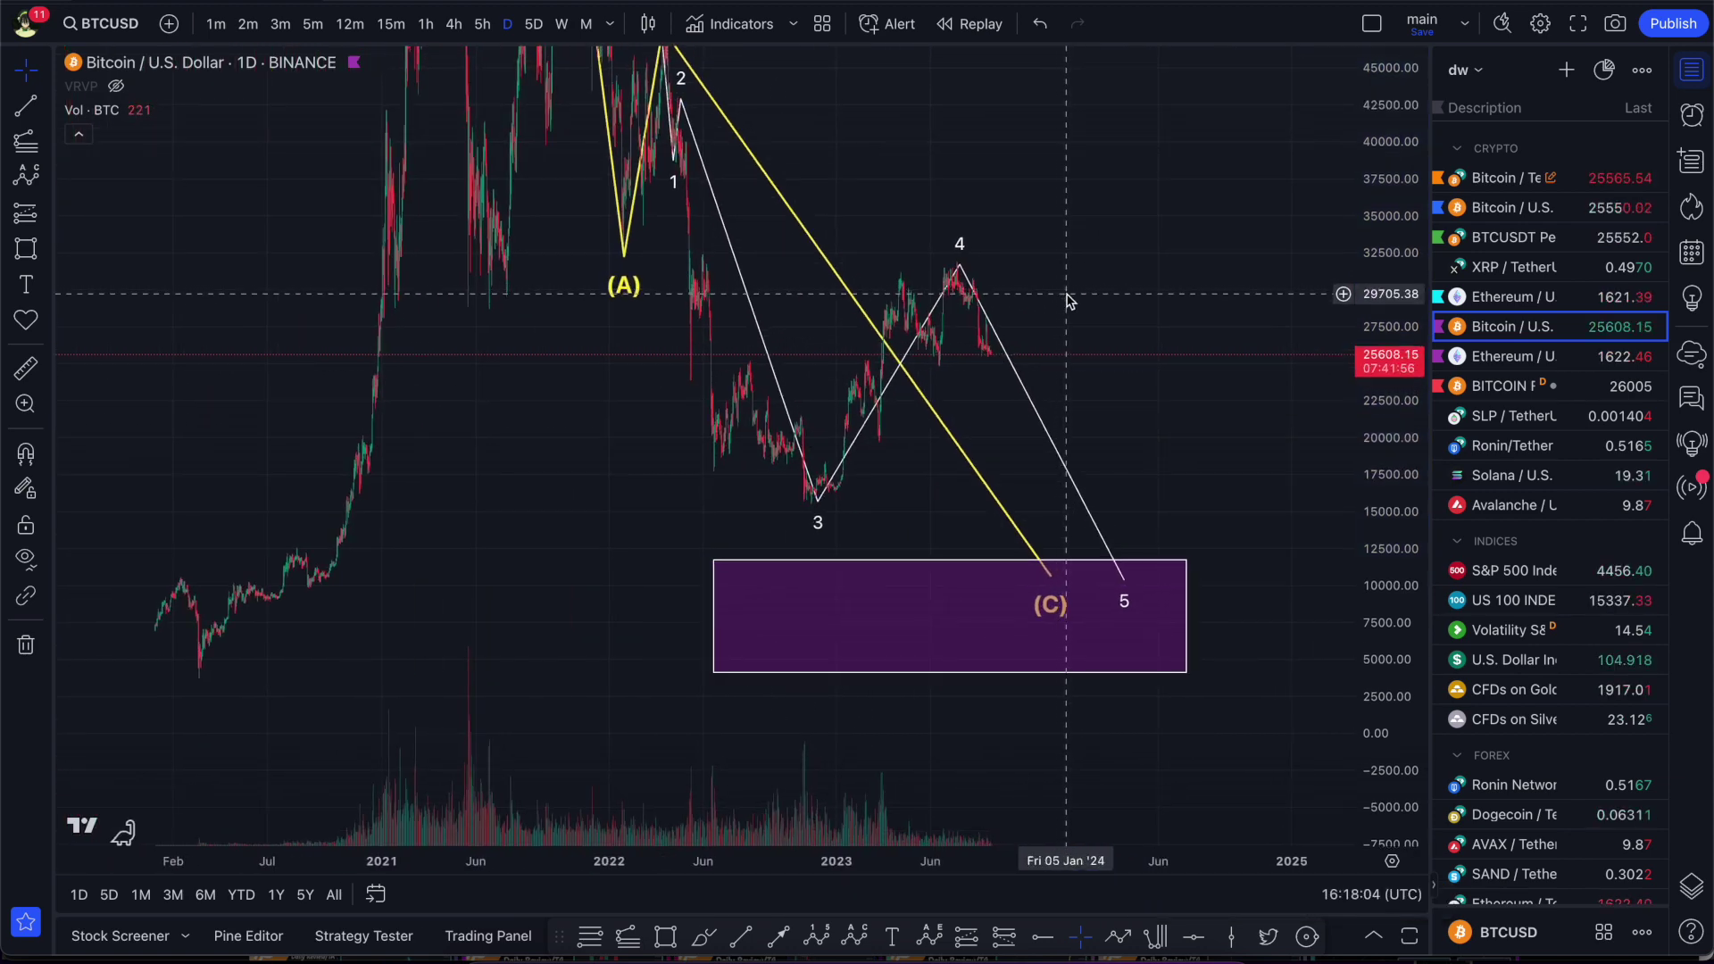
Place a Fibonacci retracement from about 43,050 to 15,555 over wave 3, and move wave point 4 to the 0.618 level on 27 July 2023.
{"action": "left_click", "coordinate": [590, 936]}
{"action": "left_click", "coordinate": [689, 105]}
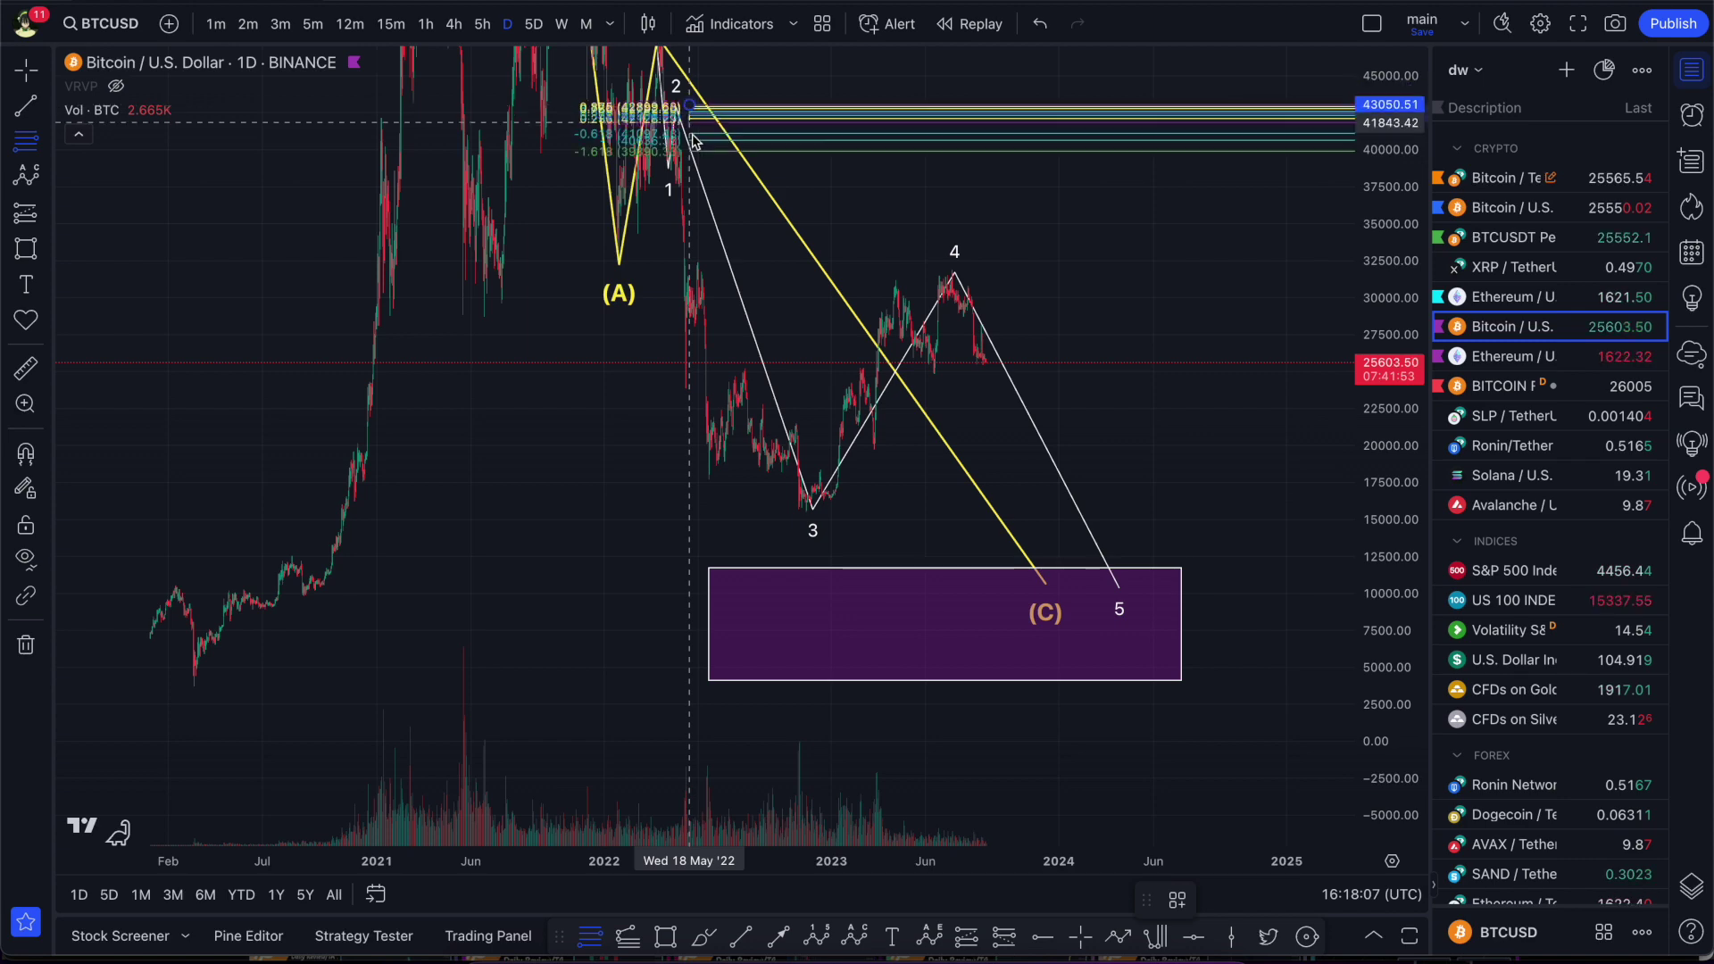
{"action": "left_click", "coordinate": [783, 511]}
{"action": "mouse_move", "coordinate": [955, 286]}
{"action": "left_mouse_down"}
{"action": "mouse_move", "coordinate": [936, 281]}
{"action": "mouse_move", "coordinate": [789, 392]}
{"action": "mouse_move", "coordinate": [870, 368]}
{"action": "mouse_move", "coordinate": [909, 421]}
{"action": "mouse_move", "coordinate": [872, 366]}
{"action": "mouse_move", "coordinate": [929, 284]}
{"action": "mouse_move", "coordinate": [952, 342]}
{"action": "mouse_move", "coordinate": [961, 260]}
{"action": "left_mouse_up"}
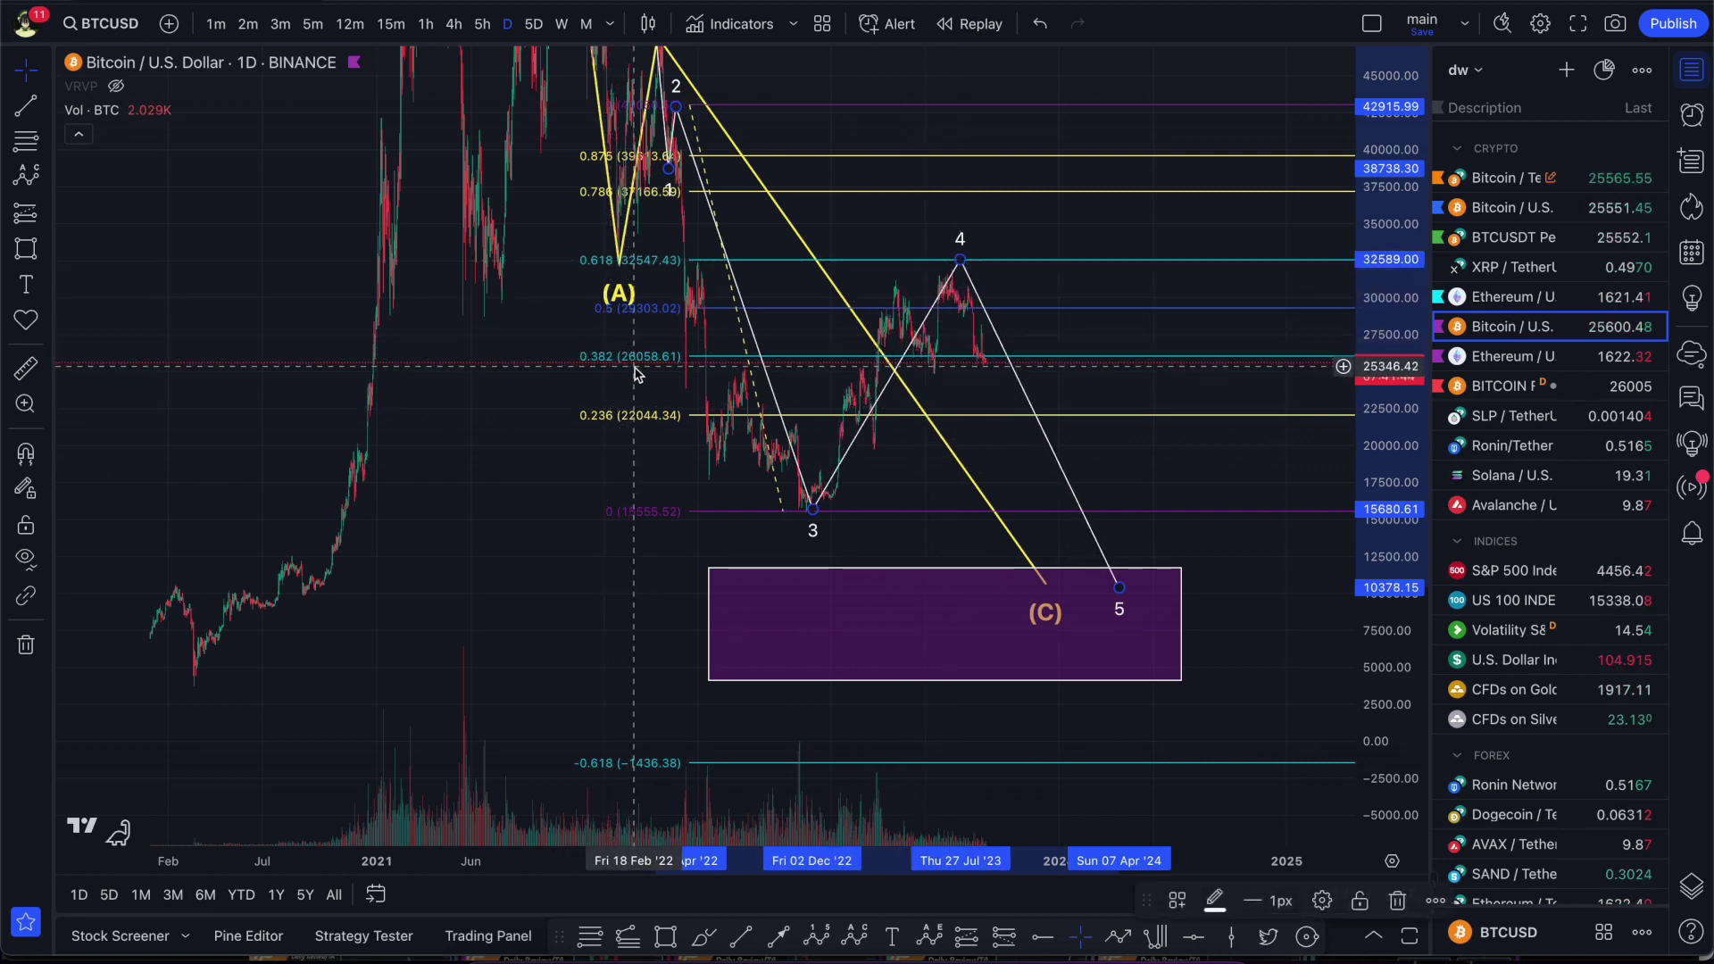
Draw a rectangle between the 0.5 and 0.618 levels from 8 December 2022 to 4 March 2024, and delete the Fibonacci retracement.
{"action": "left_click", "coordinate": [665, 936]}
{"action": "left_click", "coordinate": [816, 261]}
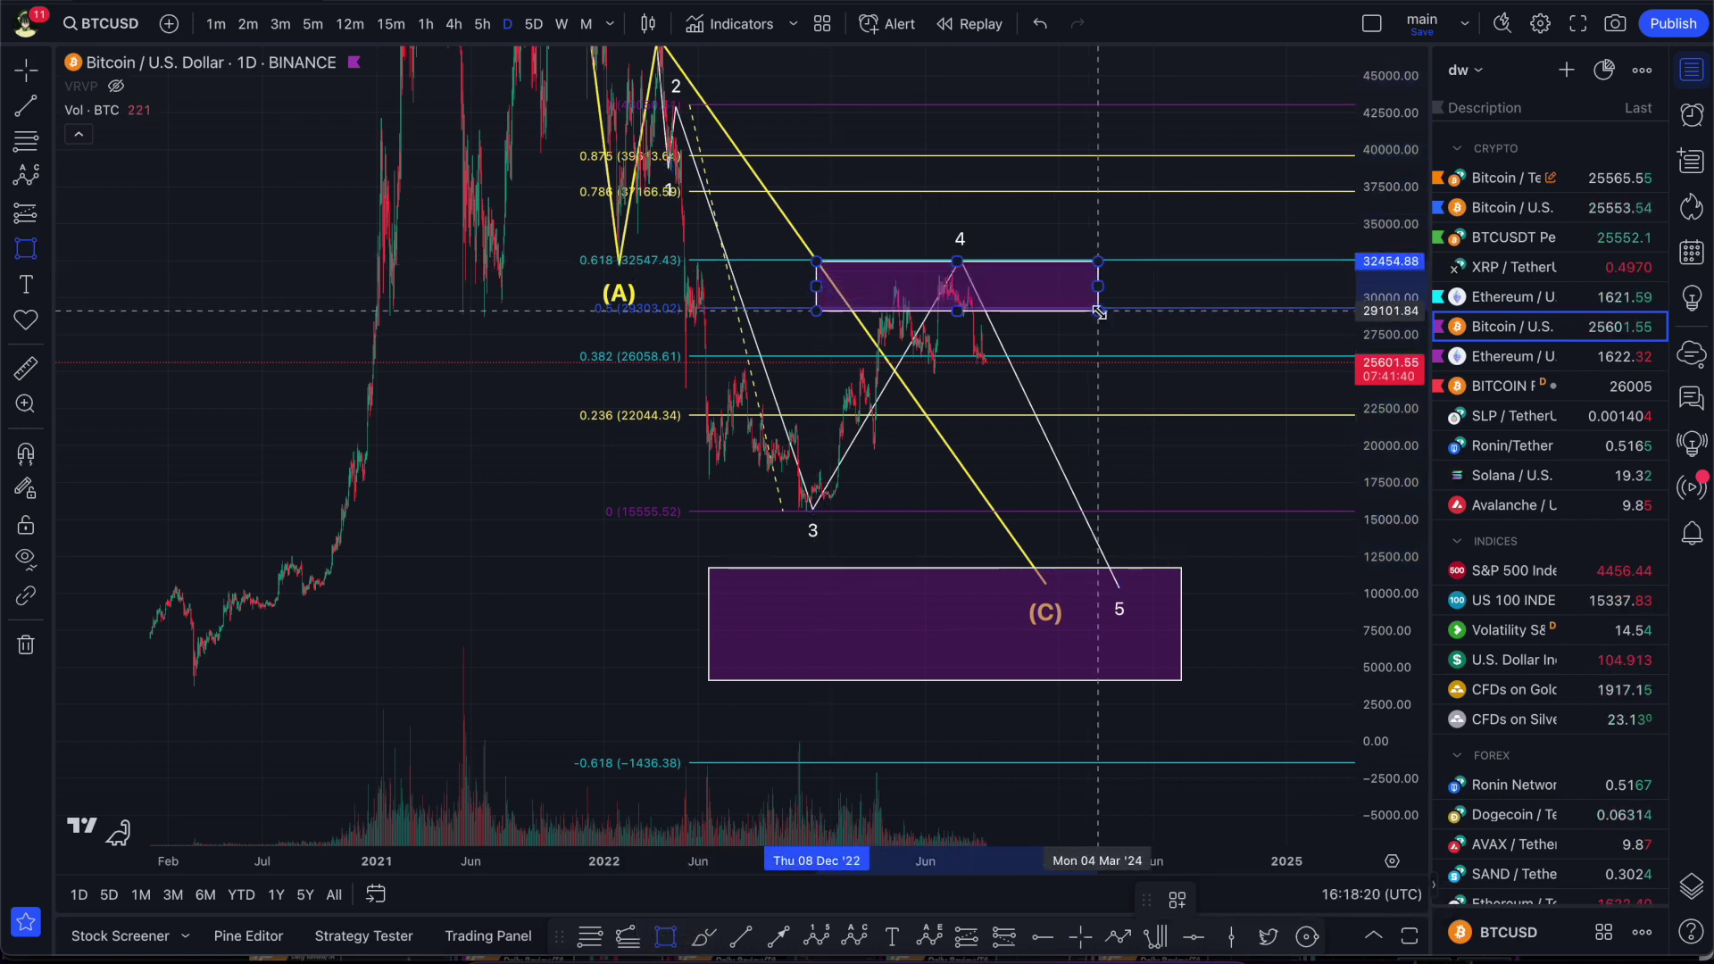
{"action": "left_click", "coordinate": [1098, 310]}
{"action": "key", "text": "Delete"}
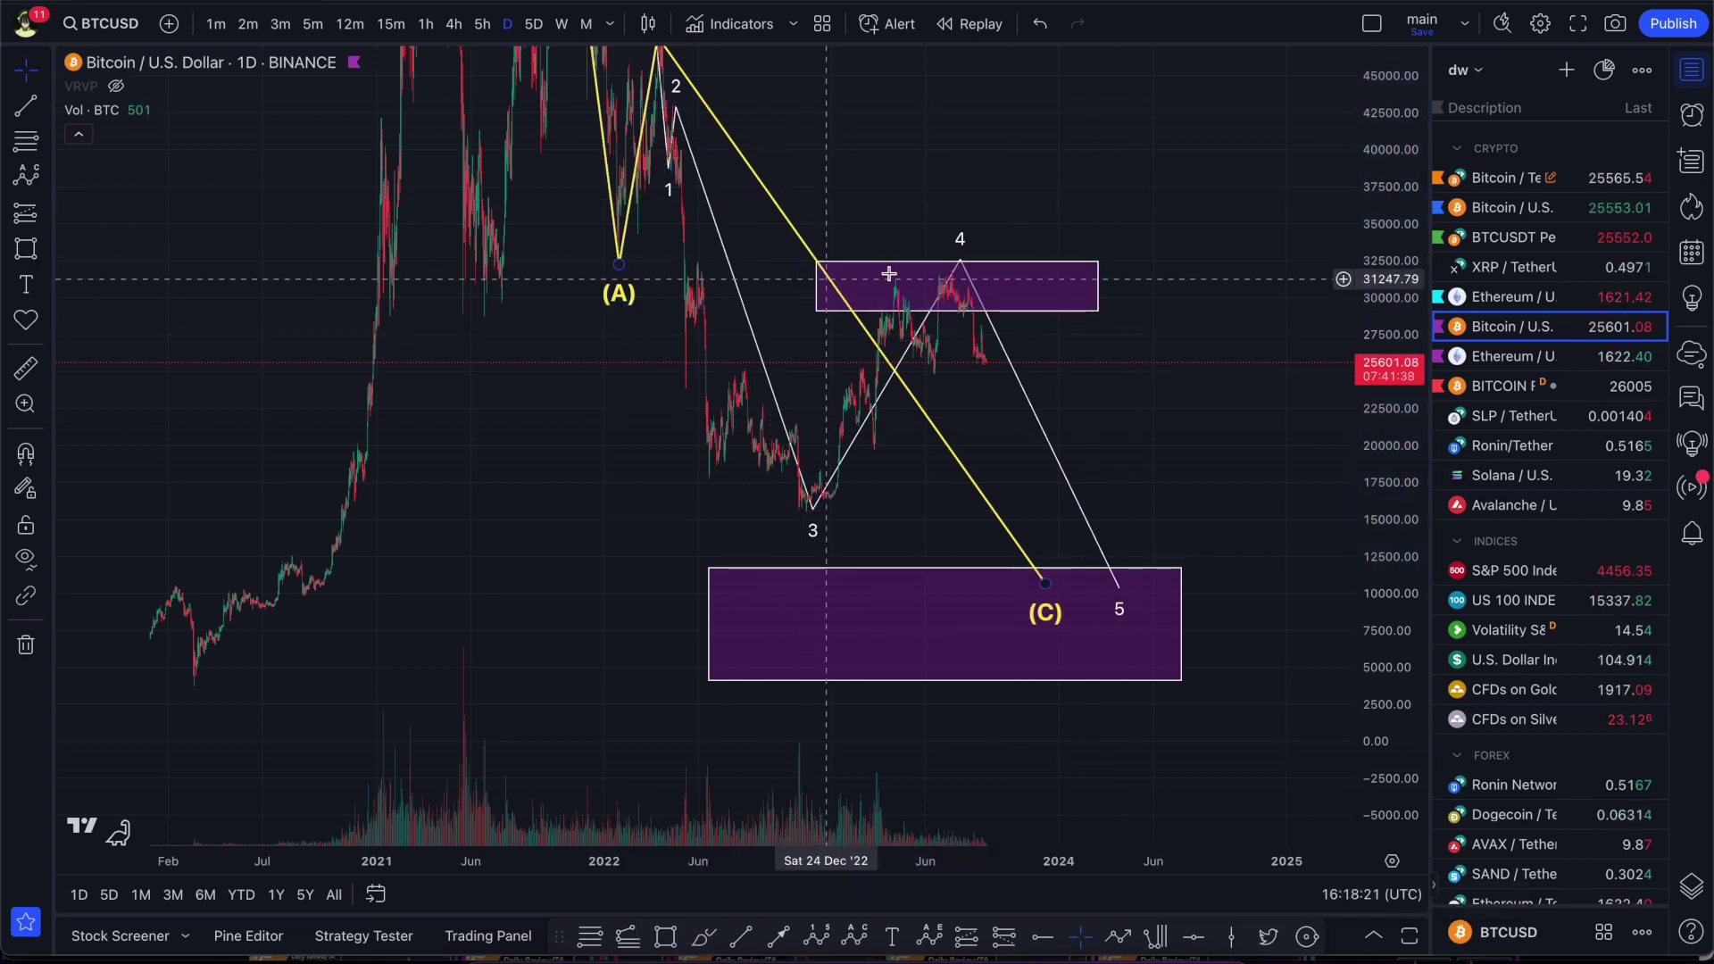
Raise the upper rectangle's top edge to about 32,656 and extend its start back to 23 September 2022.
{"action": "left_click_drag", "start_coordinate": [1026, 228], "coordinate": [998, 225]}
{"action": "scroll", "coordinate": [969, 223], "scroll_direction": "up", "scroll_amount": 2}
{"action": "scroll", "coordinate": [654, 199], "scroll_direction": "down", "scroll_amount": 1}
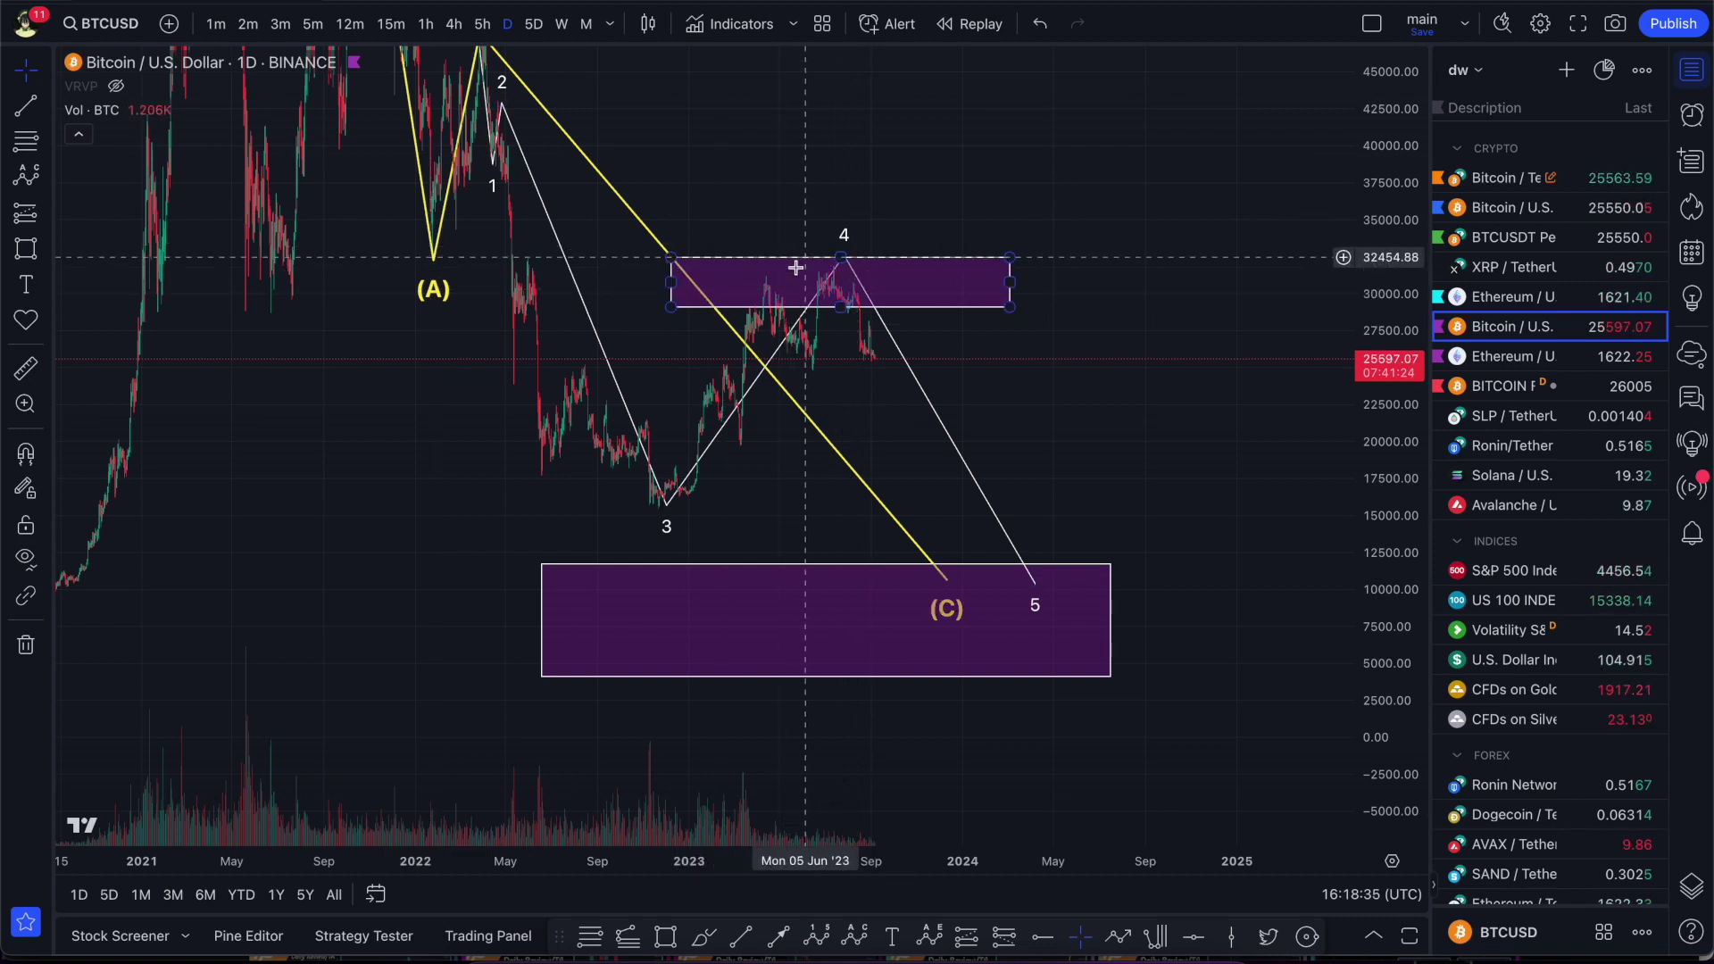
{"action": "left_click", "coordinate": [850, 262]}
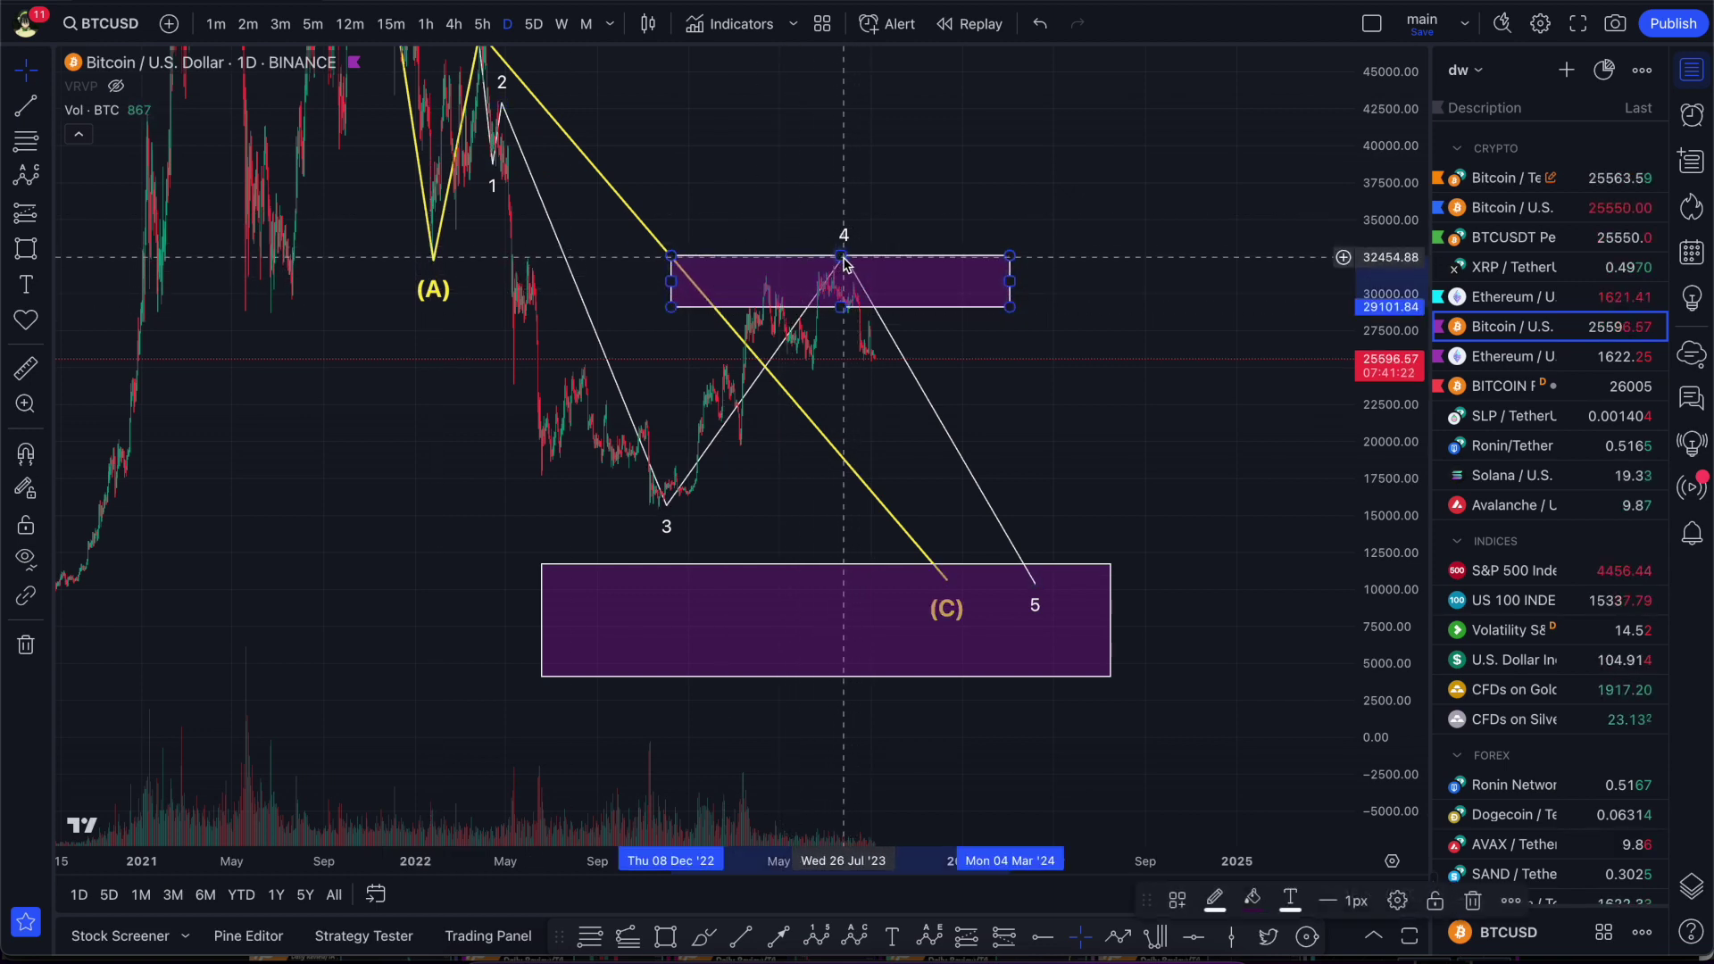
{"action": "left_click_drag", "start_coordinate": [624, 206], "coordinate": [840, 247]}
{"action": "mouse_move", "coordinate": [888, 323]}
{"action": "left_mouse_down"}
{"action": "mouse_move", "coordinate": [325, 332]}
{"action": "mouse_move", "coordinate": [830, 322]}
{"action": "left_mouse_up"}
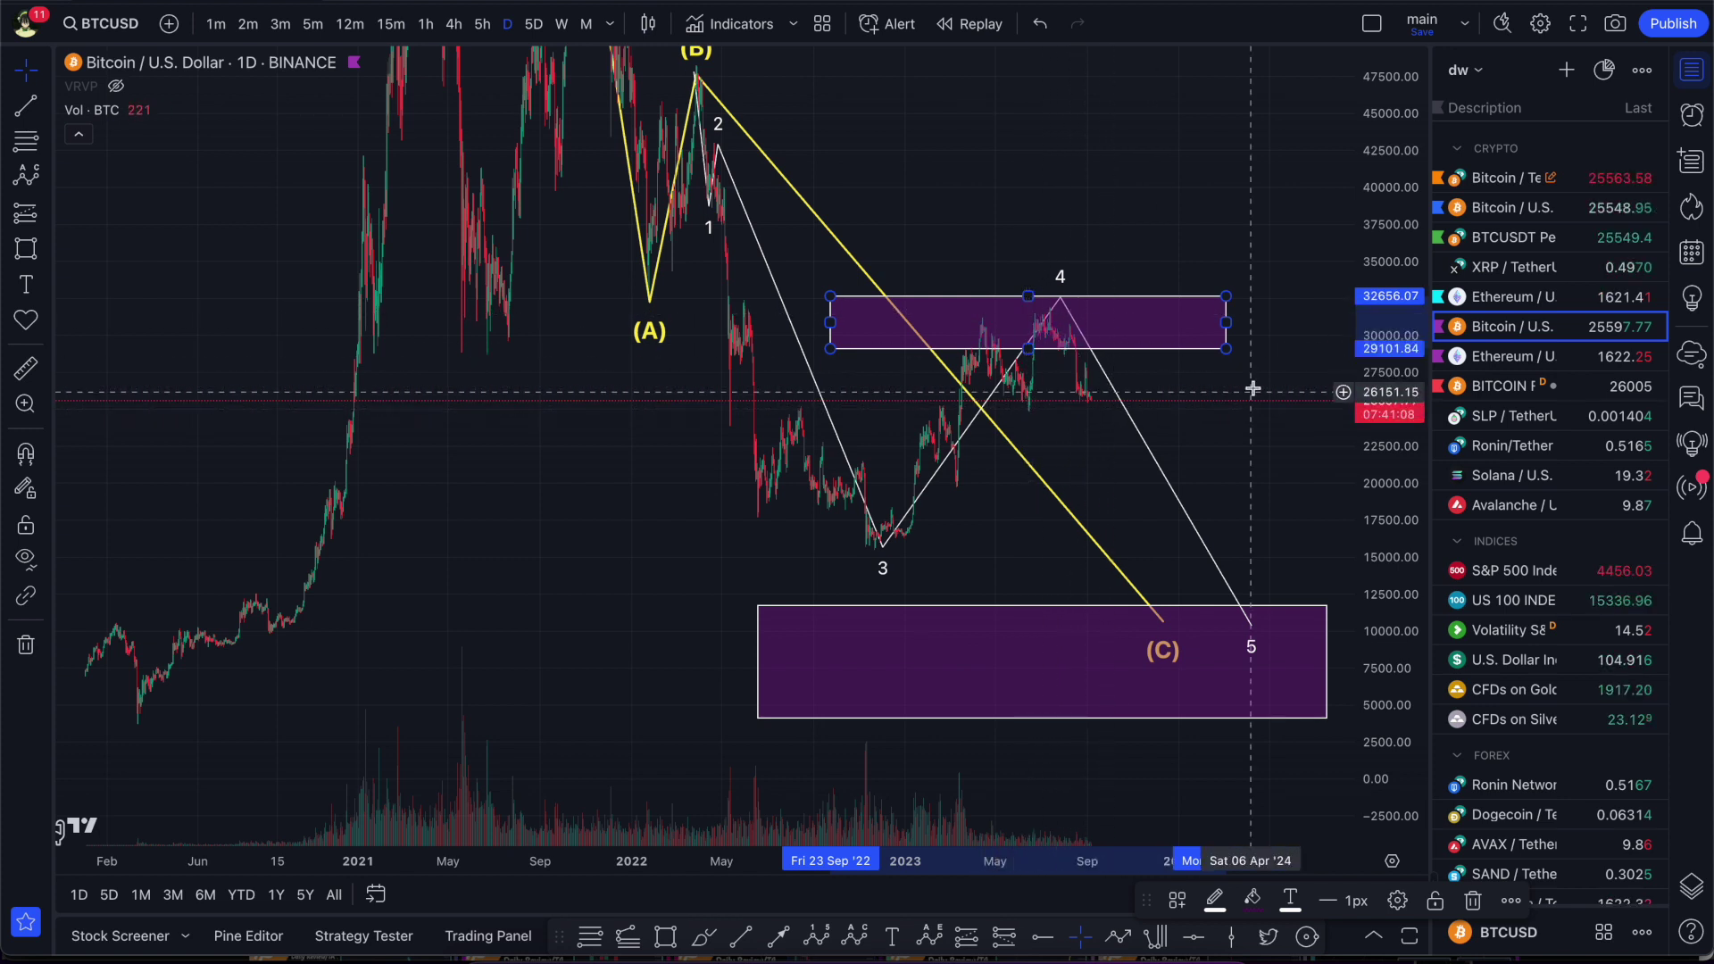
Switch the chart to the weekly timeframe for a closer look at the upper rectangle.
{"action": "left_click_drag", "start_coordinate": [1230, 233], "coordinate": [1196, 239]}
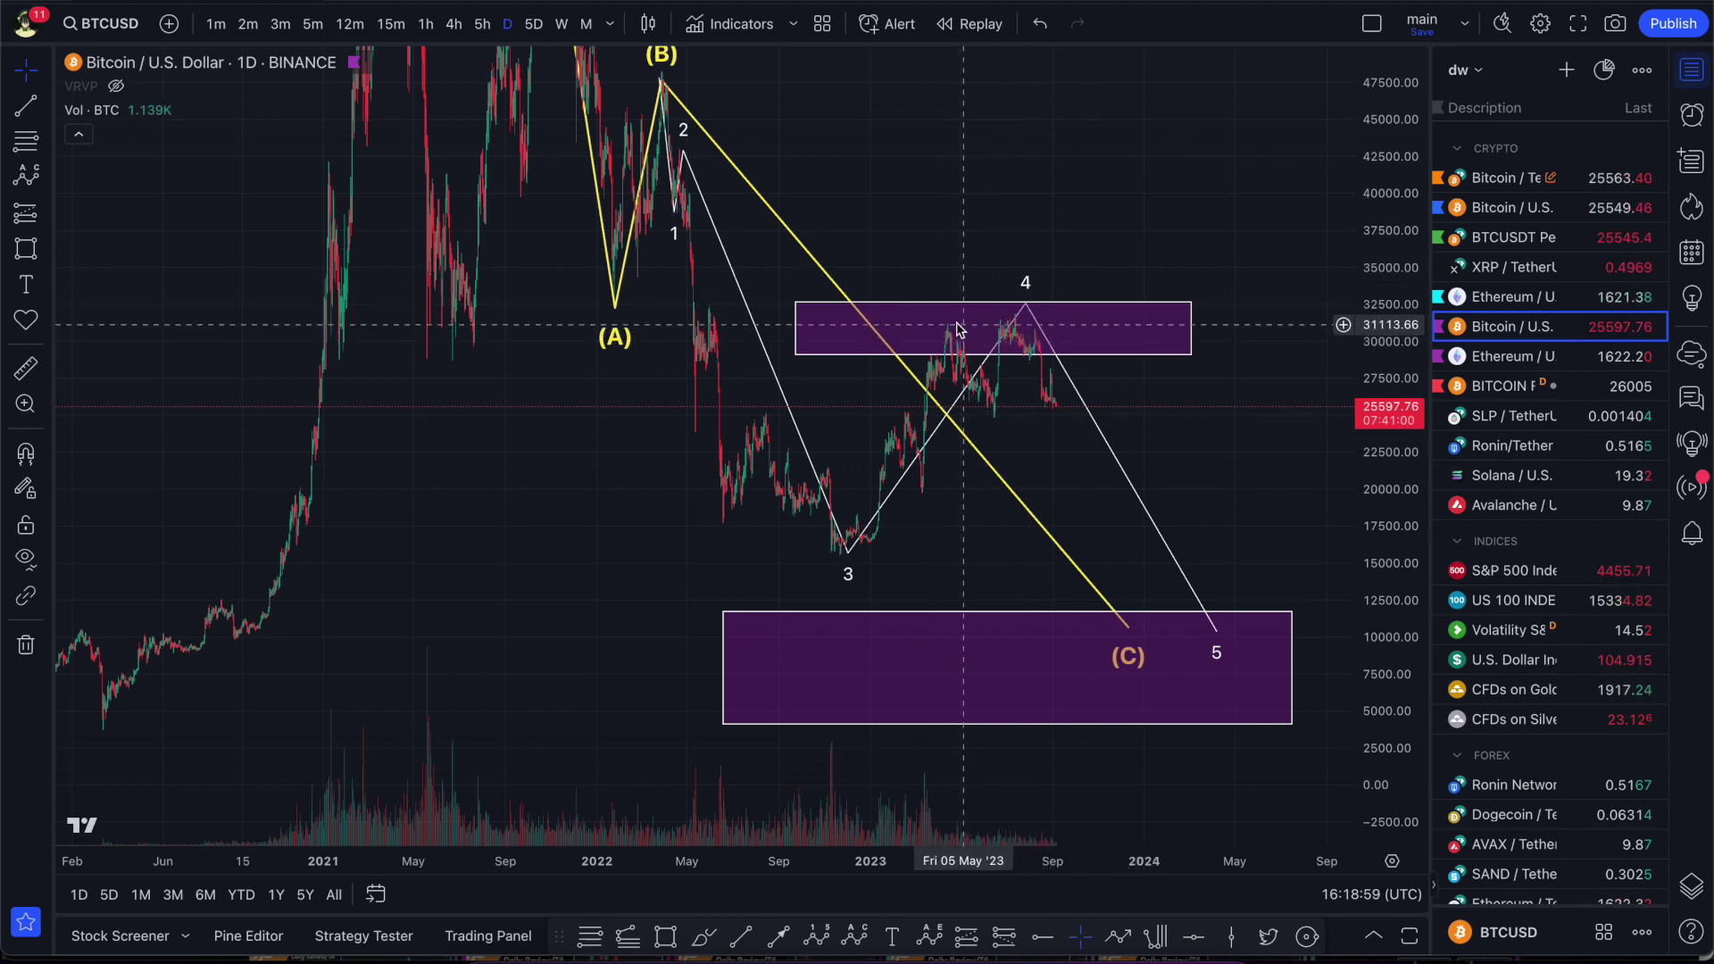
{"action": "left_click", "coordinate": [1187, 332]}
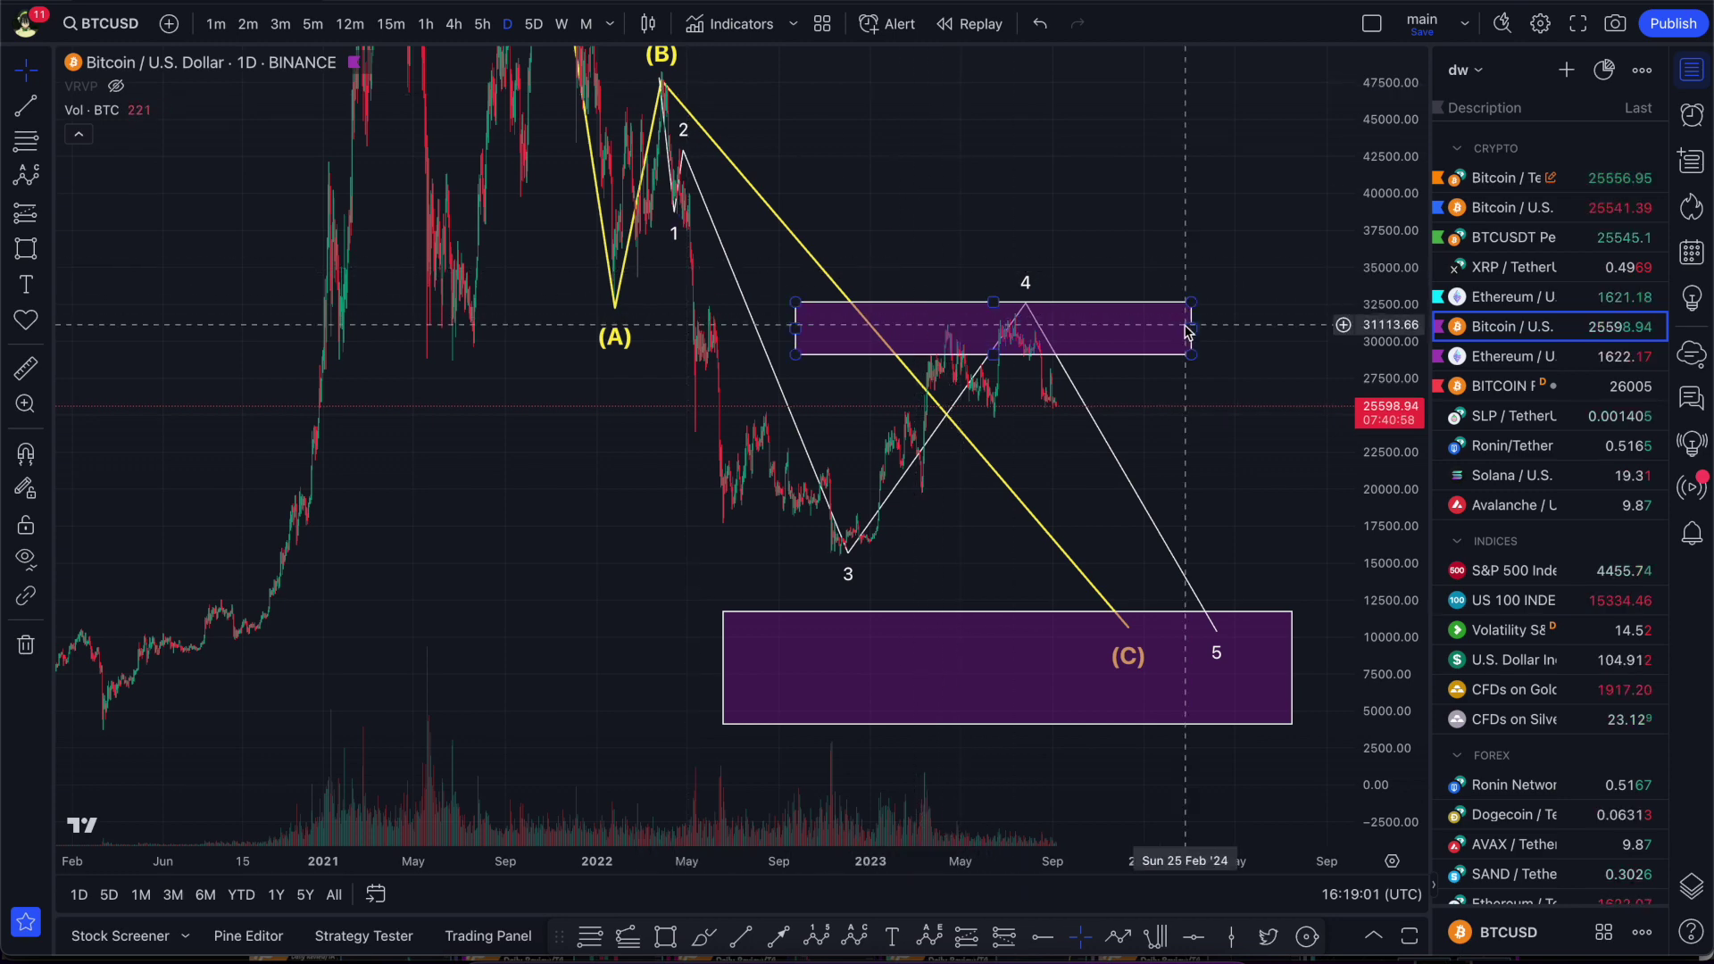
{"action": "scroll", "coordinate": [1187, 332], "scroll_direction": "up", "scroll_amount": 5}
{"action": "left_click", "coordinate": [561, 24]}
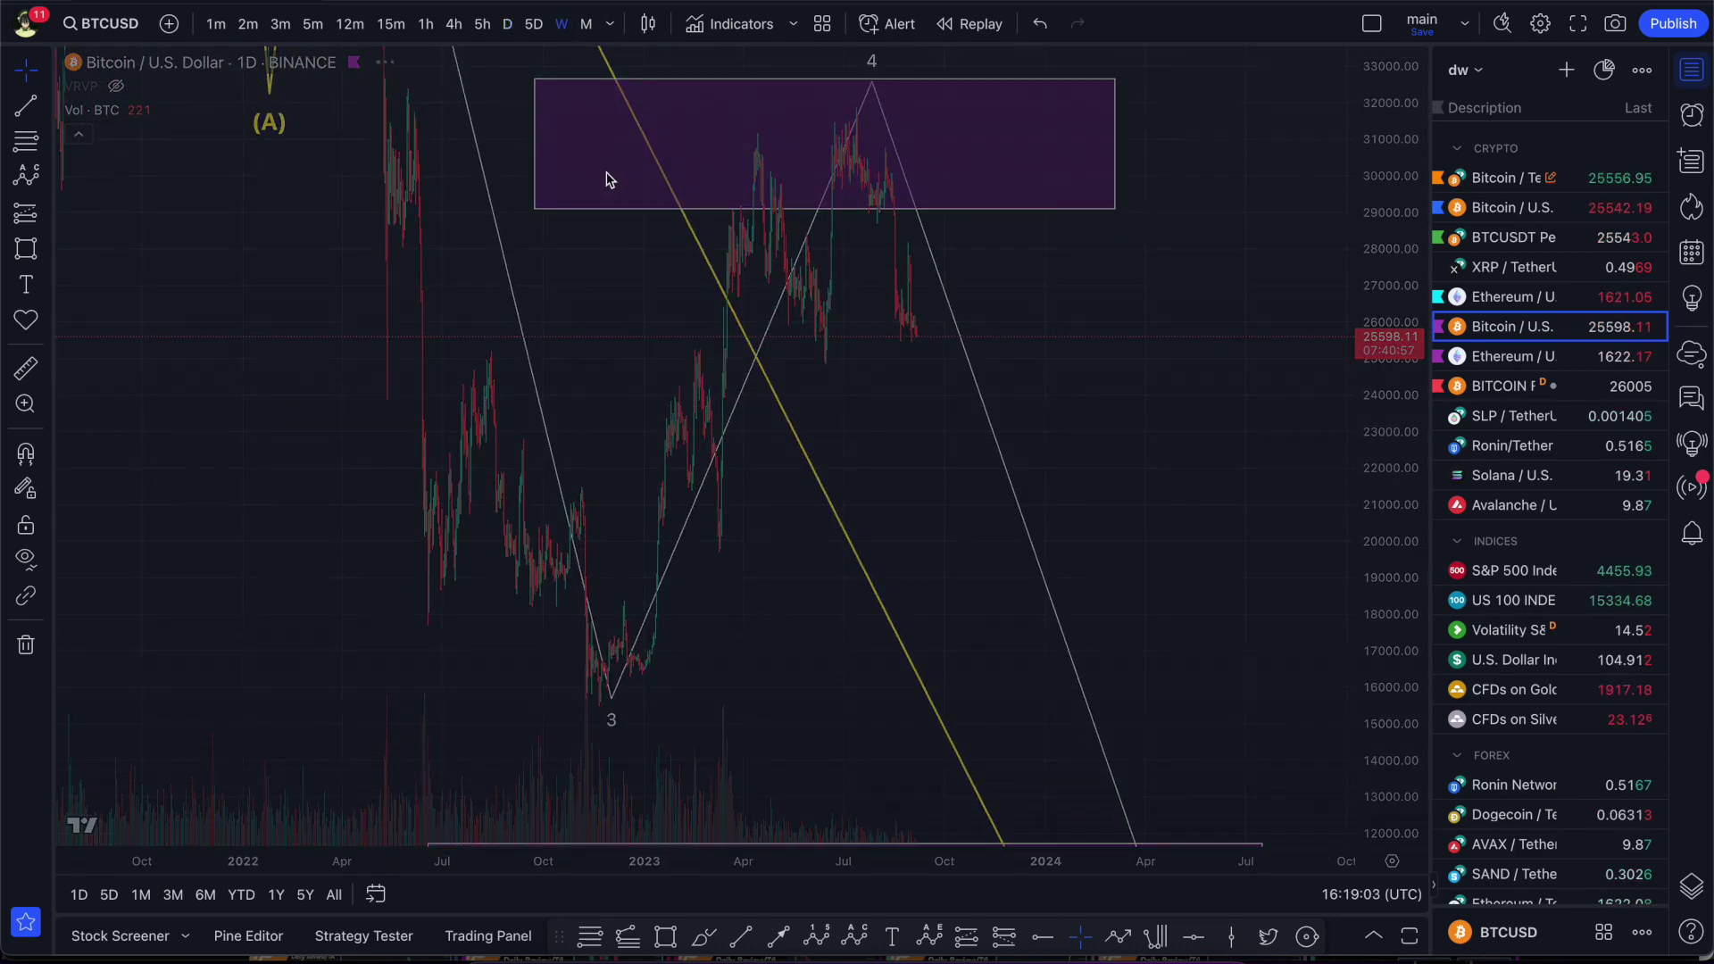
{"action": "scroll", "coordinate": [430, 258], "scroll_direction": "up", "scroll_amount": 10}
{"action": "scroll", "coordinate": [380, 282], "scroll_direction": "up", "scroll_amount": 12}
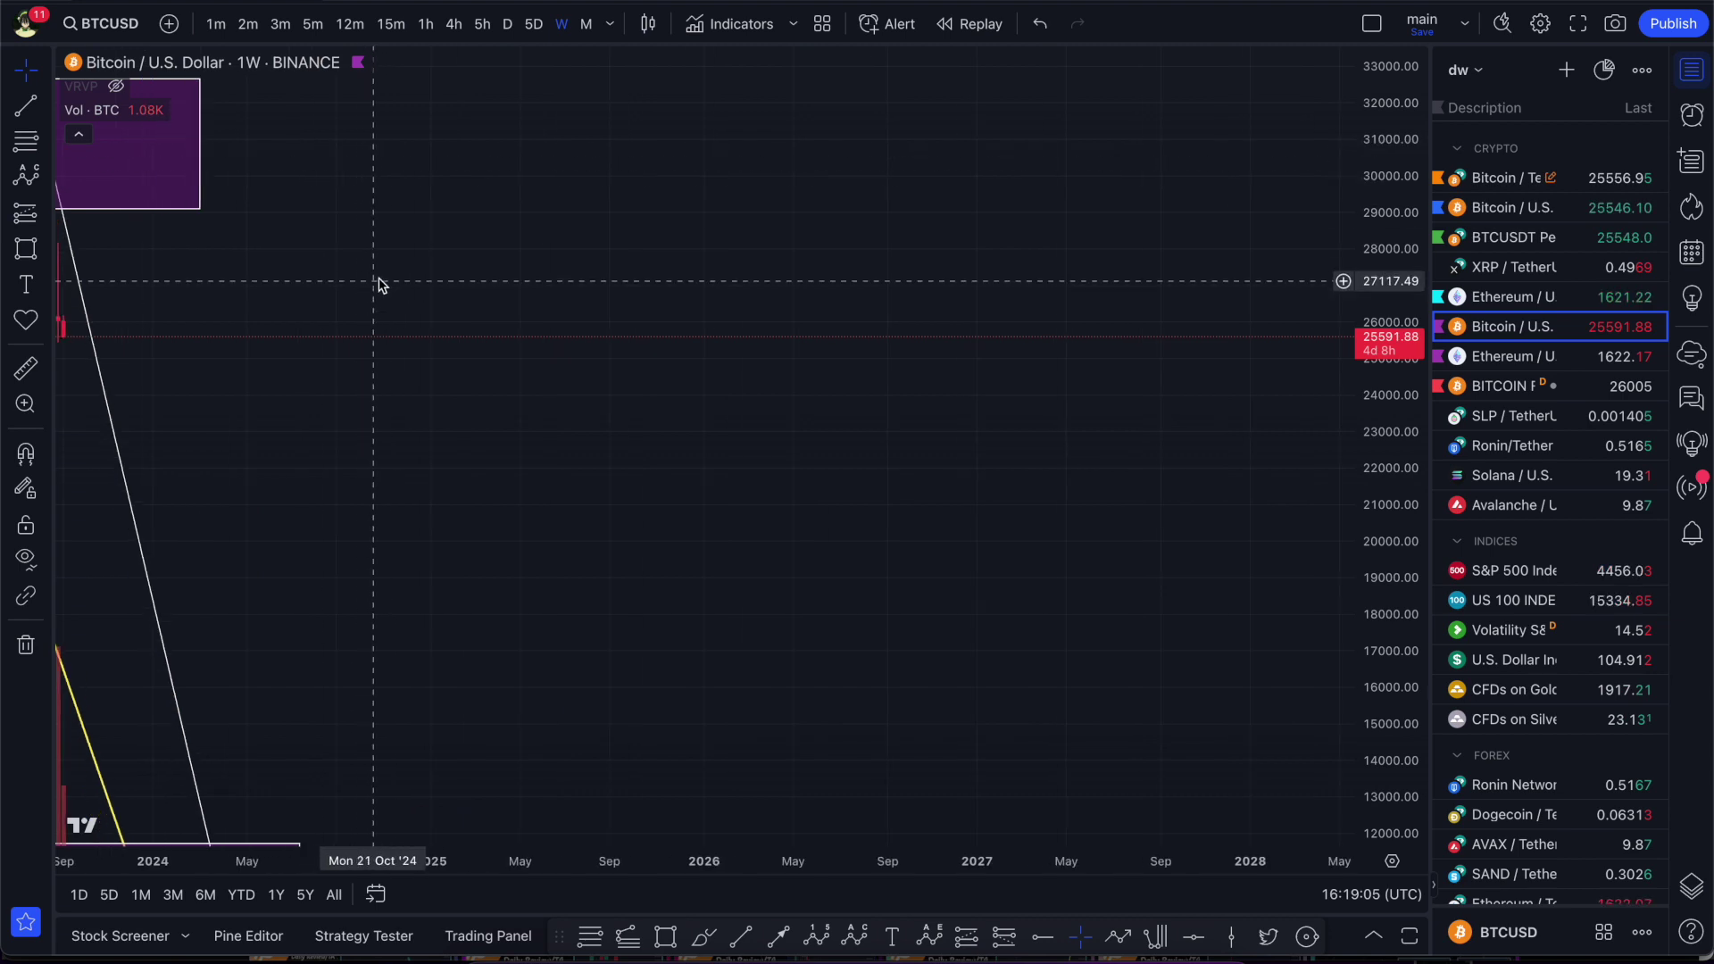
Examine the weekly candles around wave point 4 inside the upper rectangle and the decline that follows.
{"action": "left_click_drag", "start_coordinate": [397, 286], "coordinate": [1193, 540]}
{"action": "left_click_drag", "start_coordinate": [1402, 717], "coordinate": [1393, 431]}
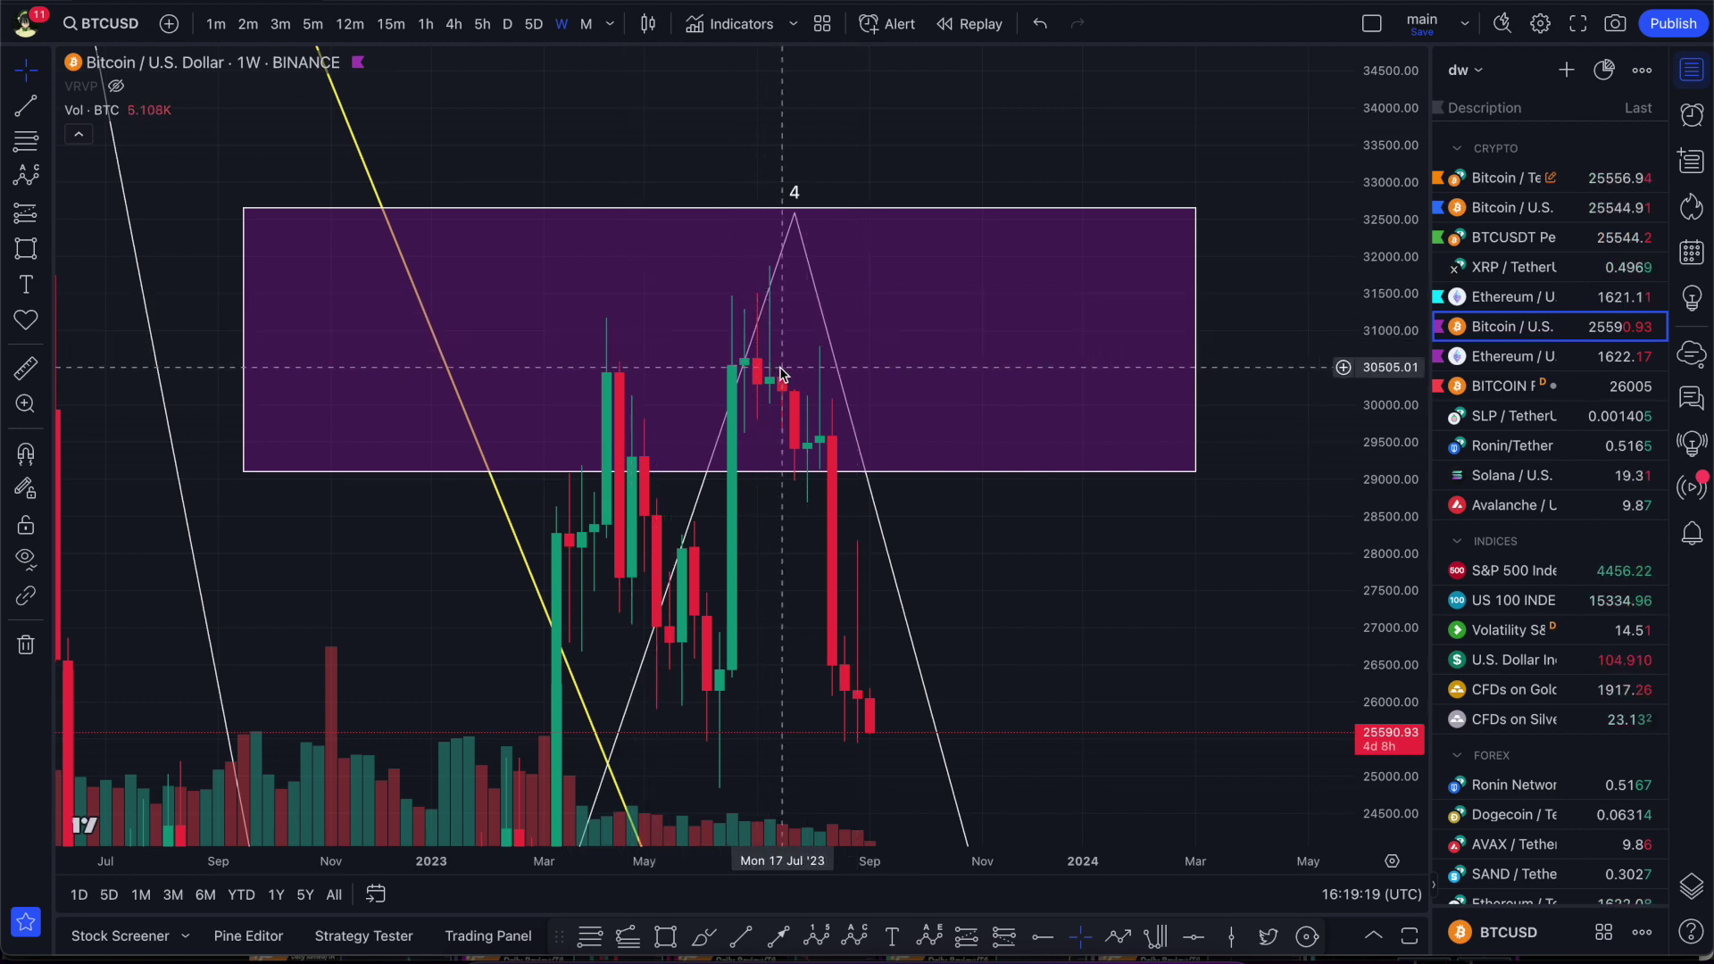
{"action": "left_click_drag", "start_coordinate": [882, 314], "coordinate": [875, 309]}
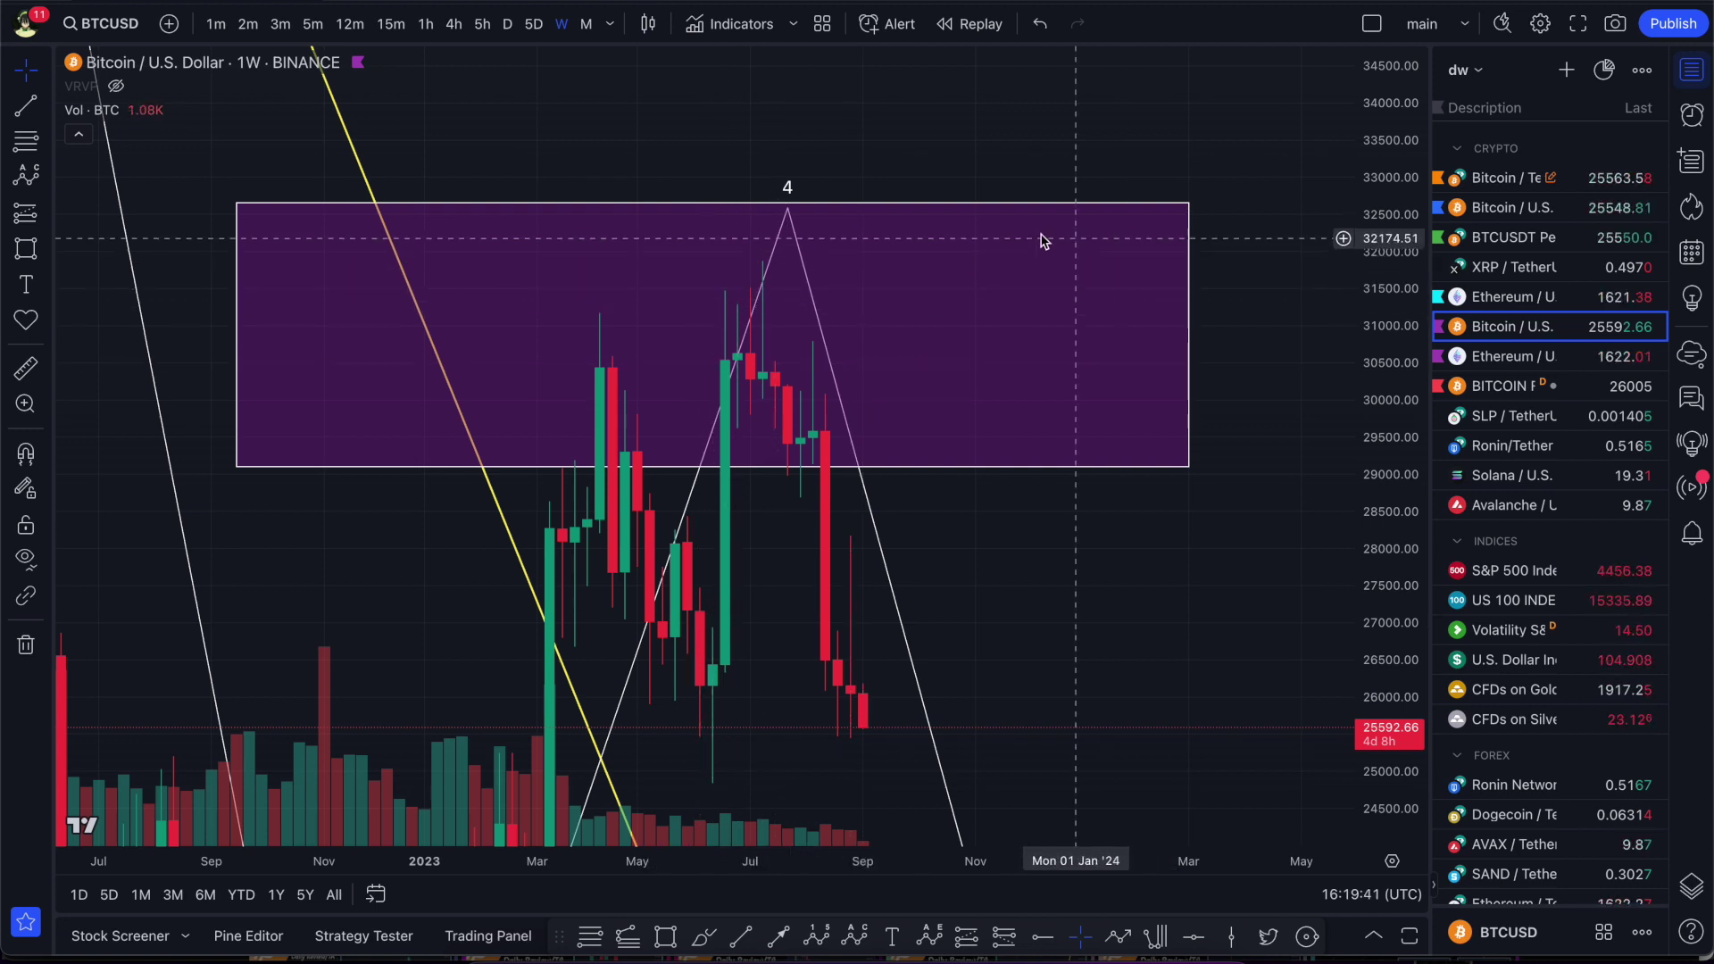
{"action": "scroll", "coordinate": [682, 268], "scroll_direction": "down", "scroll_amount": 3}
{"action": "scroll", "coordinate": [625, 245], "scroll_direction": "left", "scroll_amount": 5}
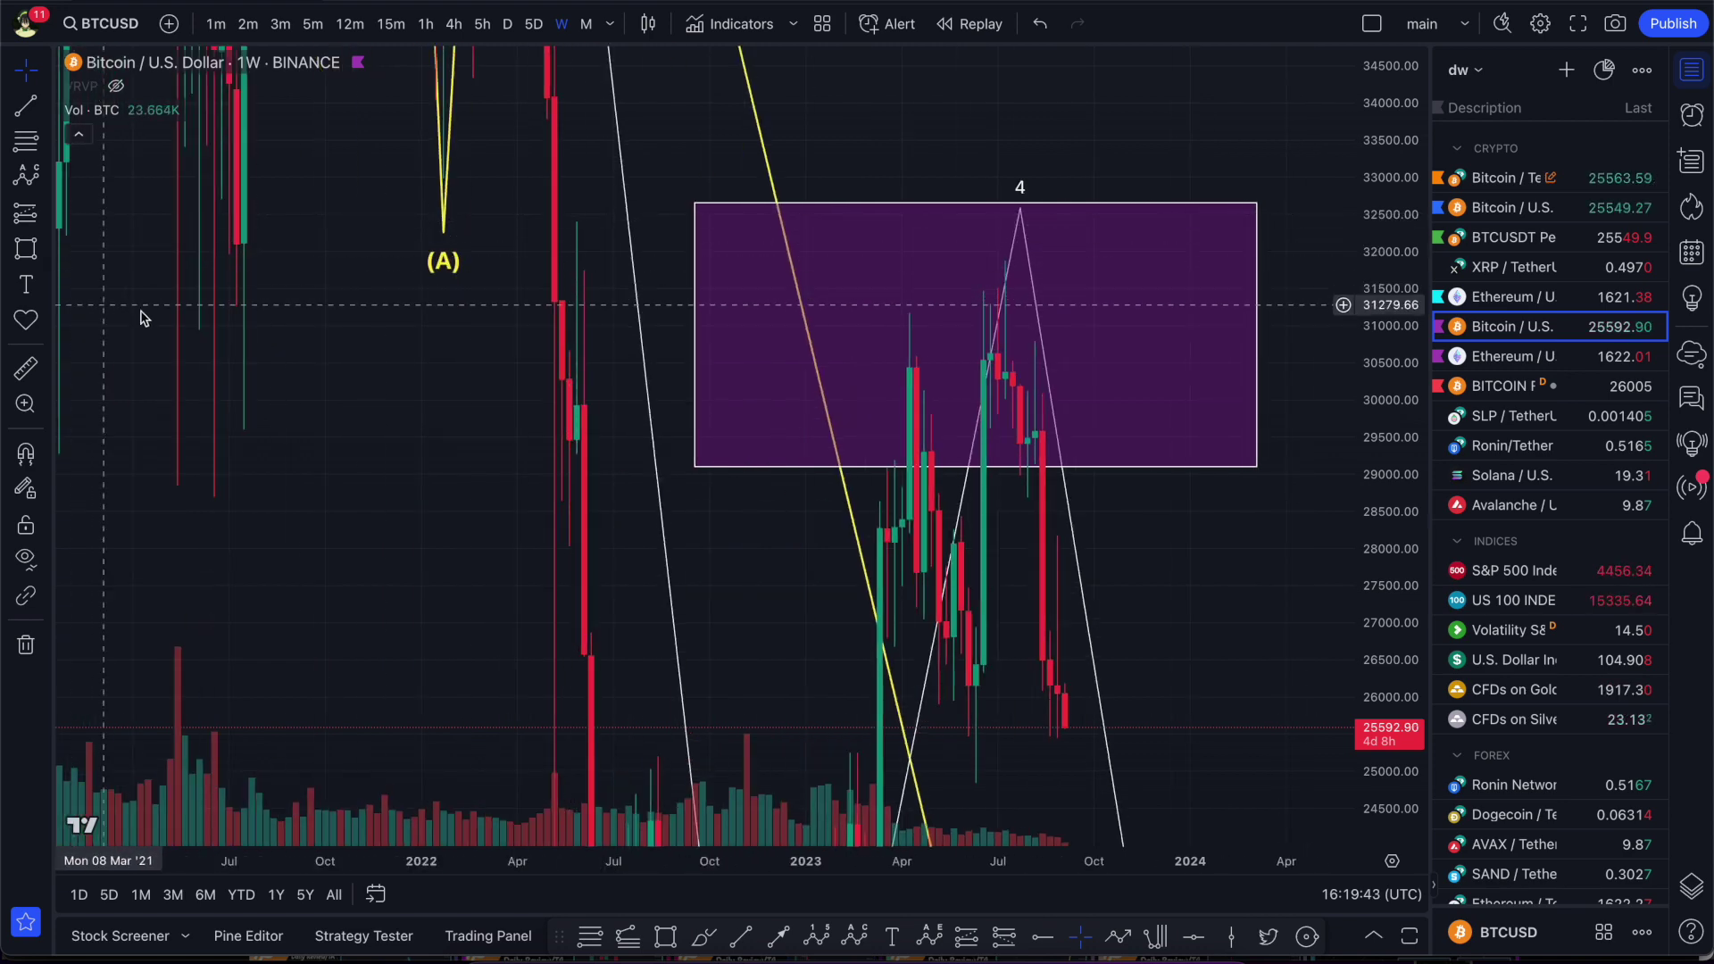
{"action": "scroll", "coordinate": [788, 297], "scroll_direction": "up", "scroll_amount": 3}
{"action": "left_click_drag", "start_coordinate": [639, 275], "coordinate": [797, 304]}
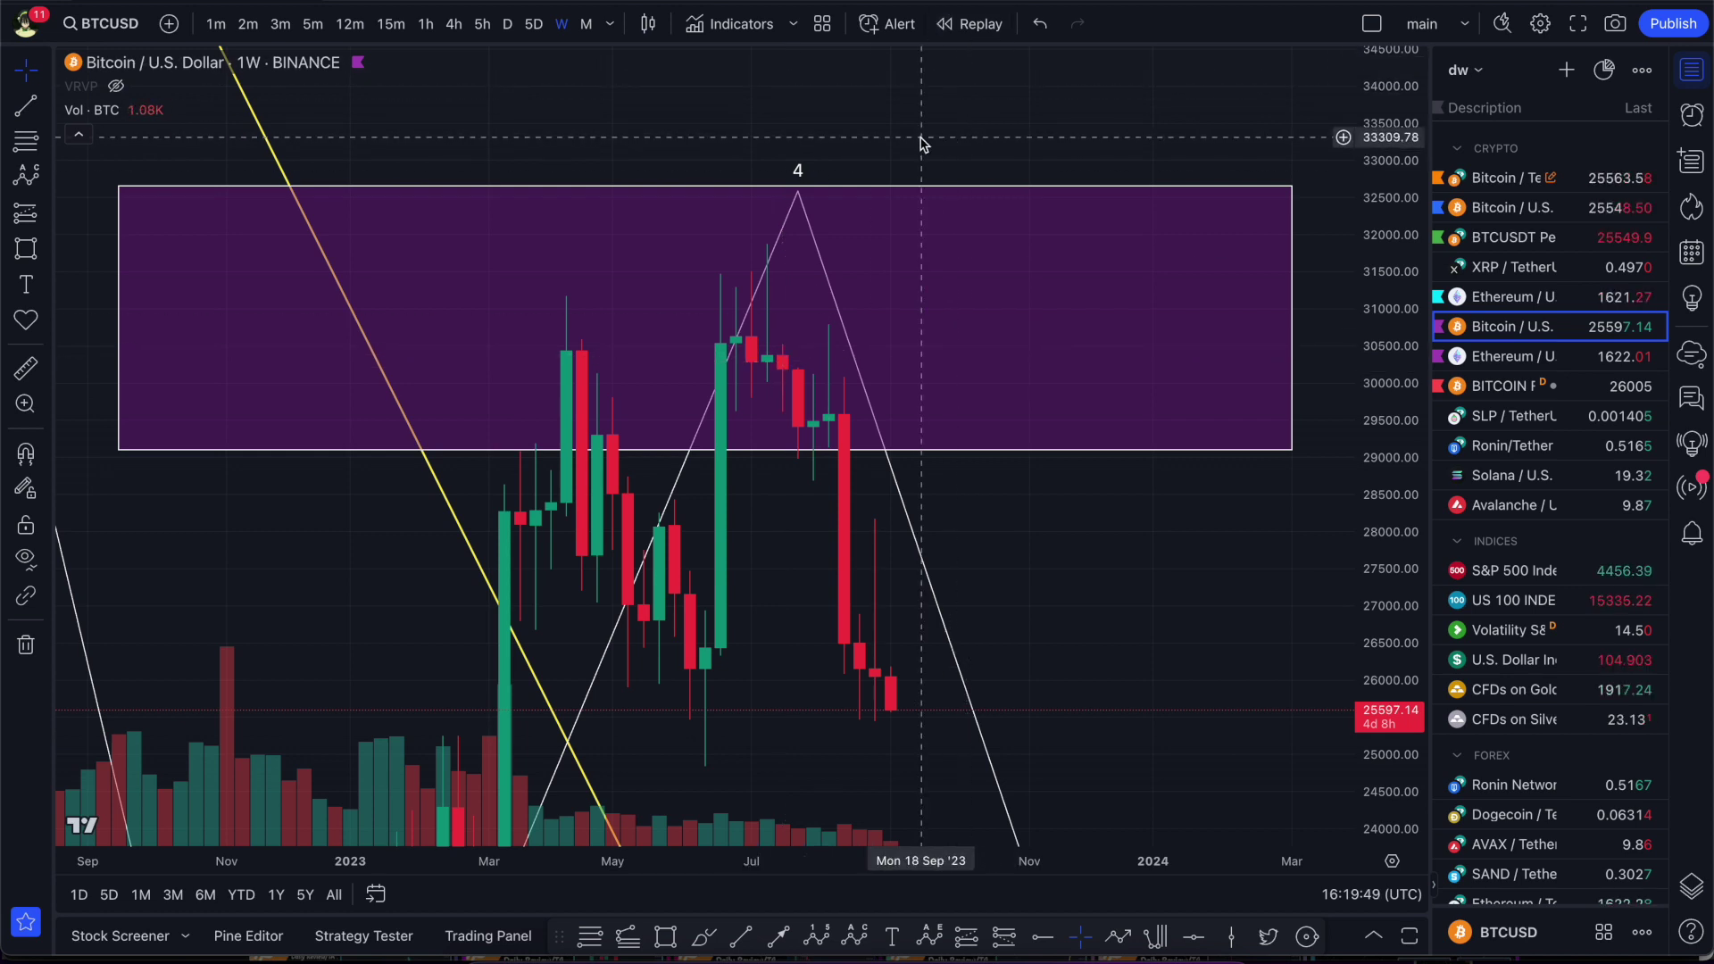
{"action": "left_click_drag", "start_coordinate": [854, 116], "coordinate": [837, 39]}
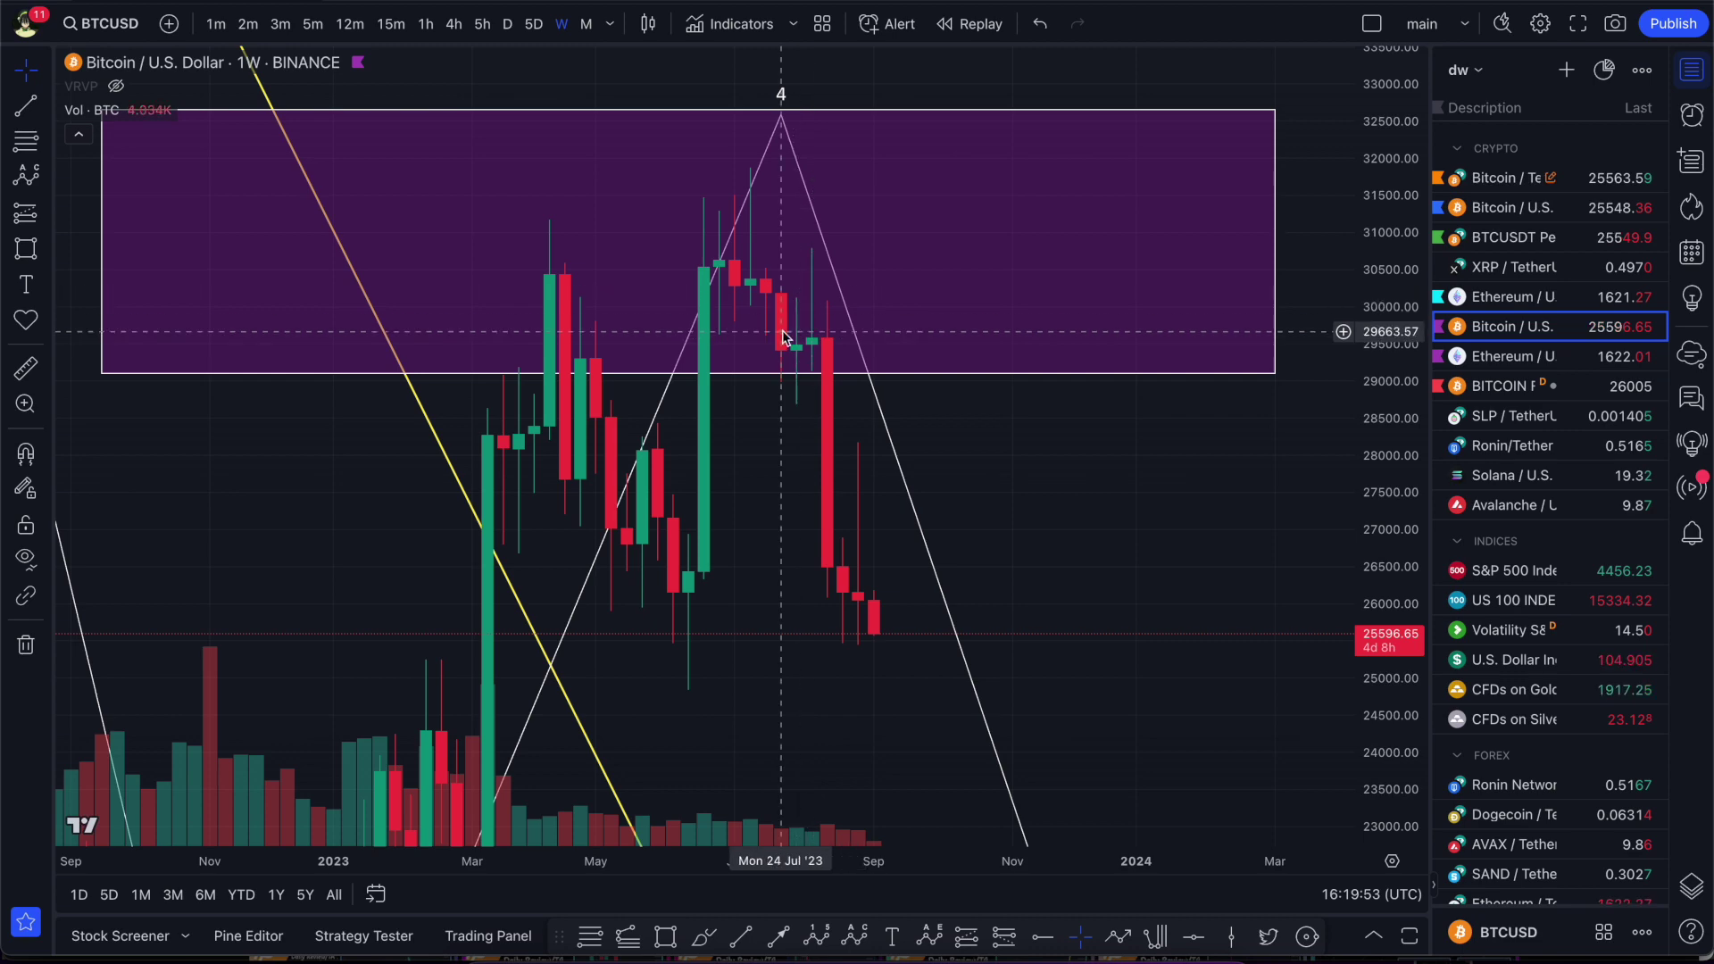
{"action": "left_click_drag", "start_coordinate": [910, 673], "coordinate": [832, 320]}
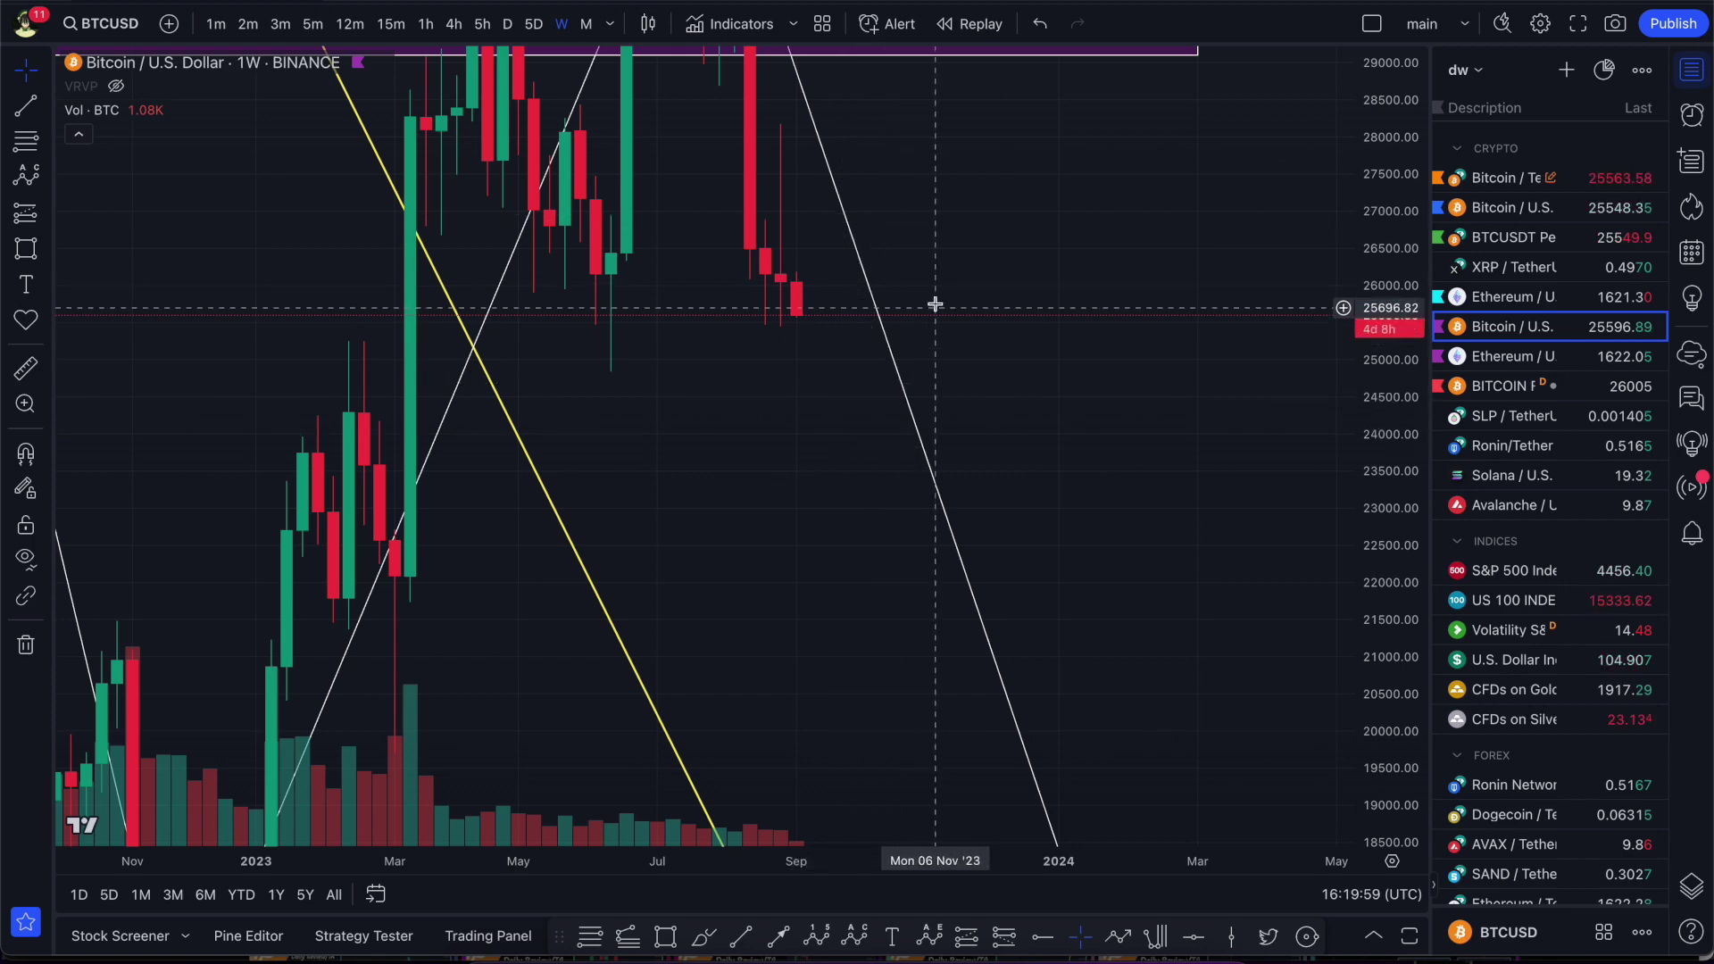
{"action": "scroll", "coordinate": [951, 294], "scroll_direction": "down", "scroll_amount": 4}
{"action": "left_click_drag", "start_coordinate": [1091, 169], "coordinate": [1171, 327]}
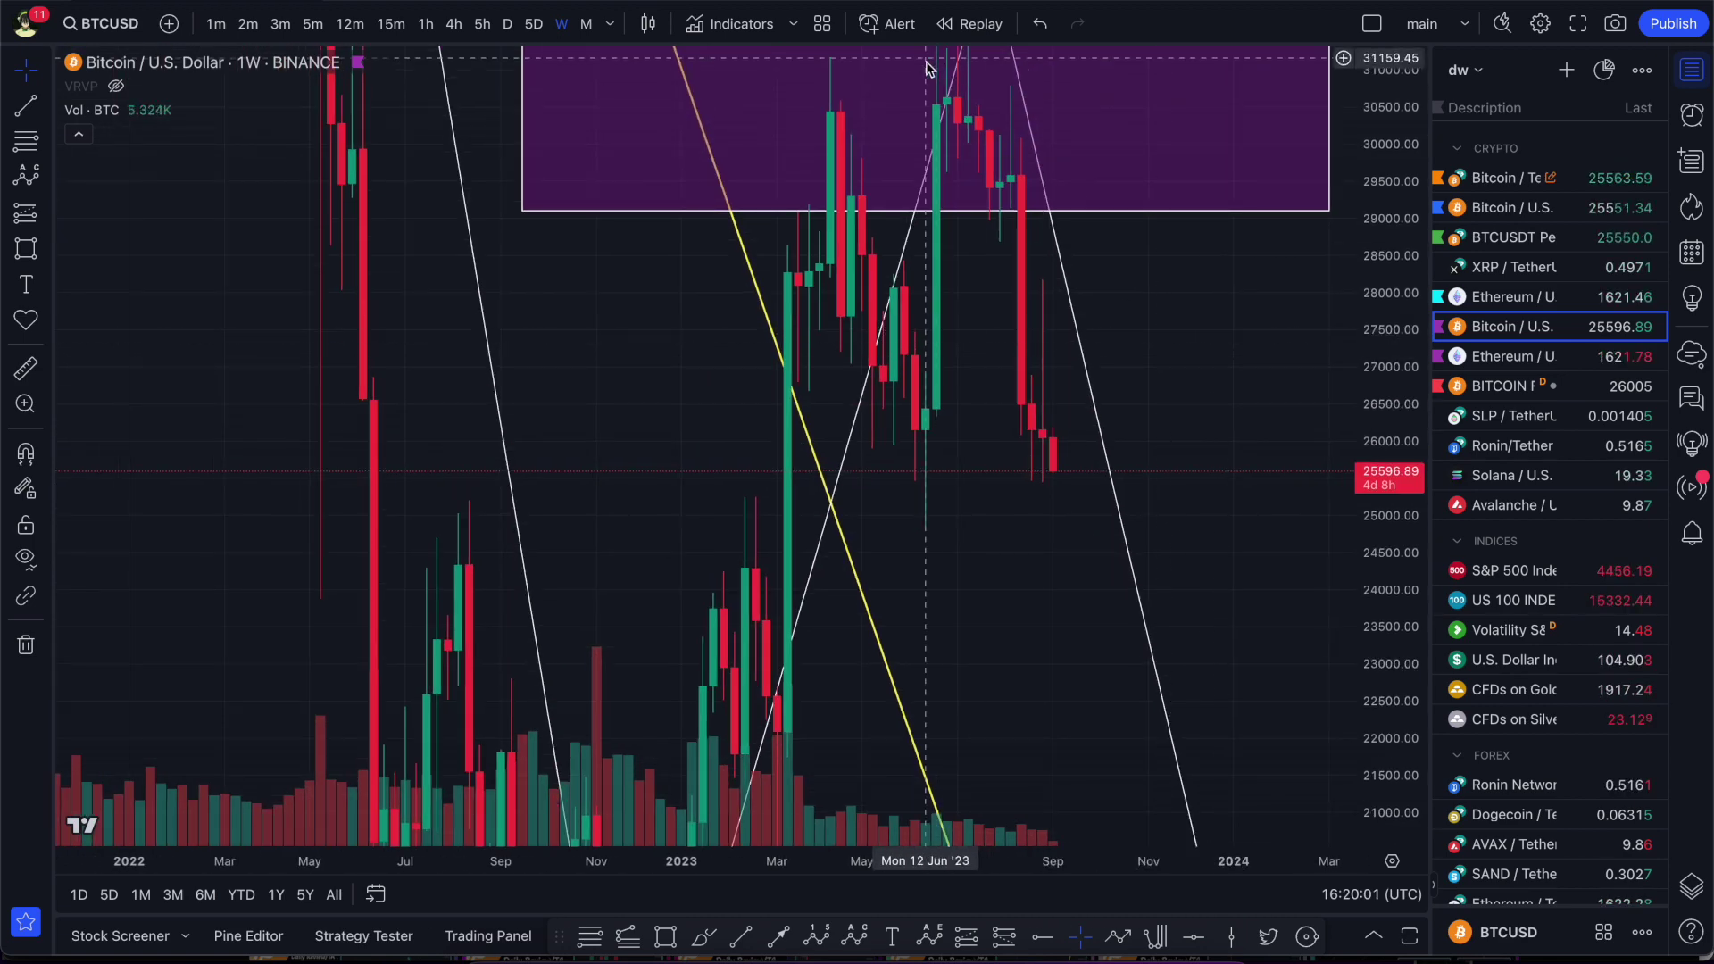
{"action": "scroll", "coordinate": [1223, 425], "scroll_direction": "up", "scroll_amount": 3}
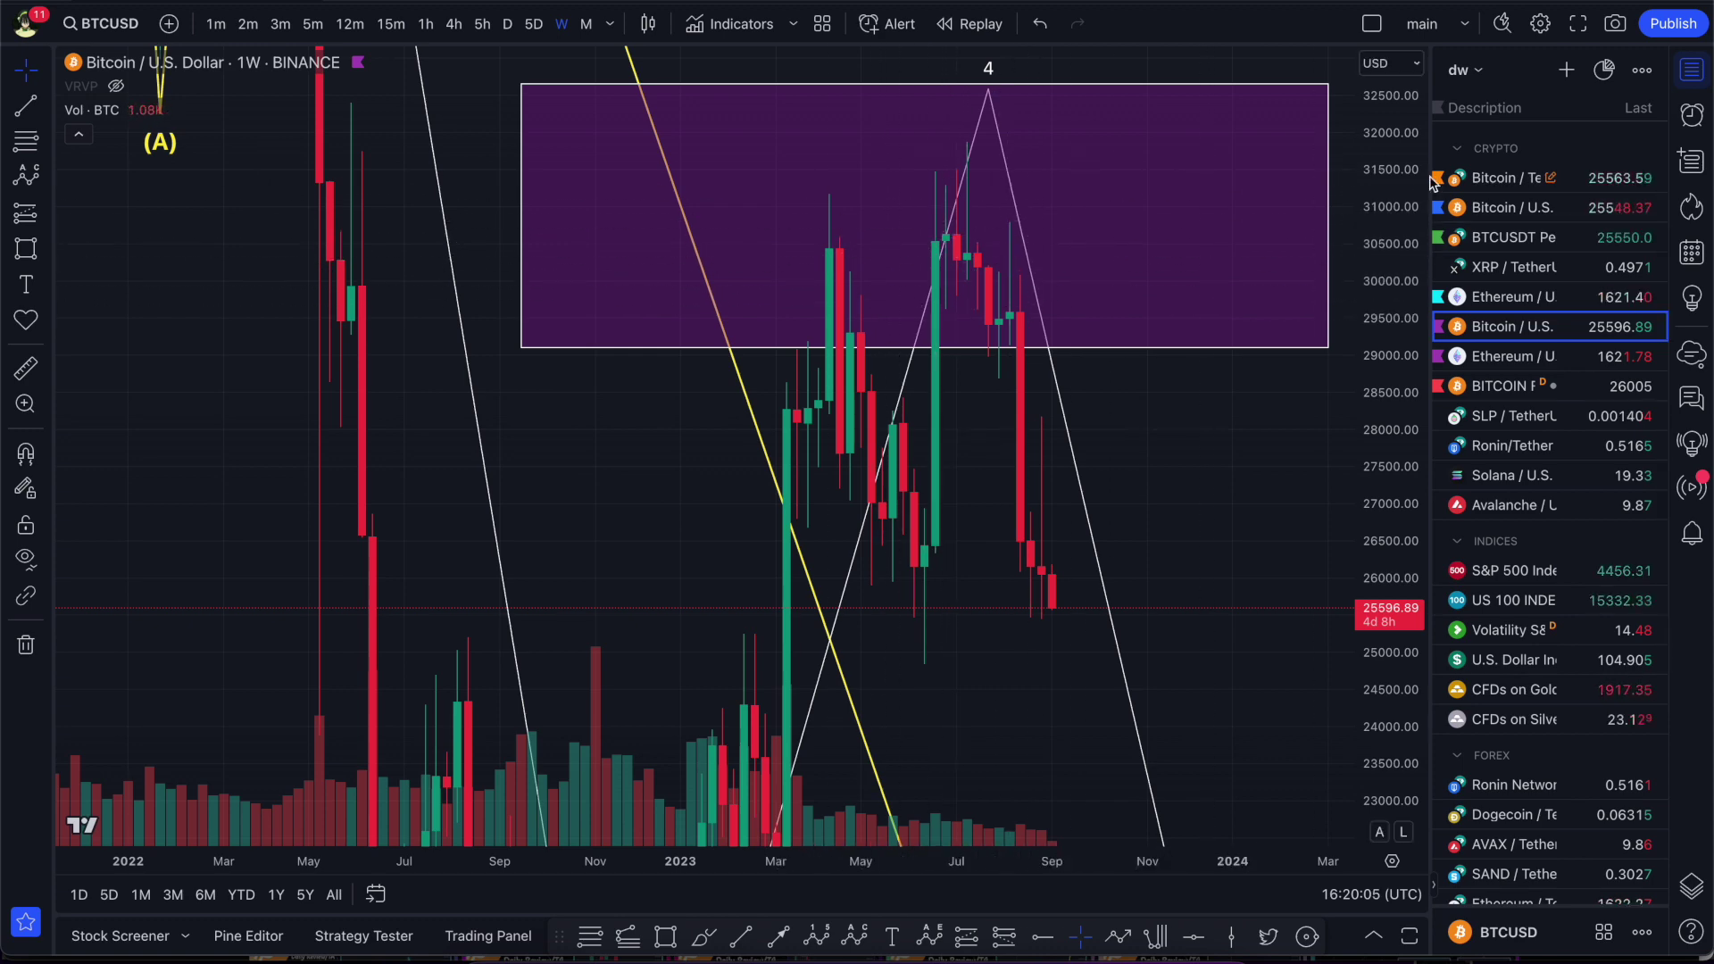
Review the wider count from wave points A and B down to the projected end of wave C in the lower rectangle.
{"action": "left_click_drag", "start_coordinate": [1412, 159], "coordinate": [1392, 411]}
{"action": "left_click_drag", "start_coordinate": [1062, 160], "coordinate": [997, 145]}
{"action": "left_click_drag", "start_coordinate": [1389, 375], "coordinate": [1382, 505]}
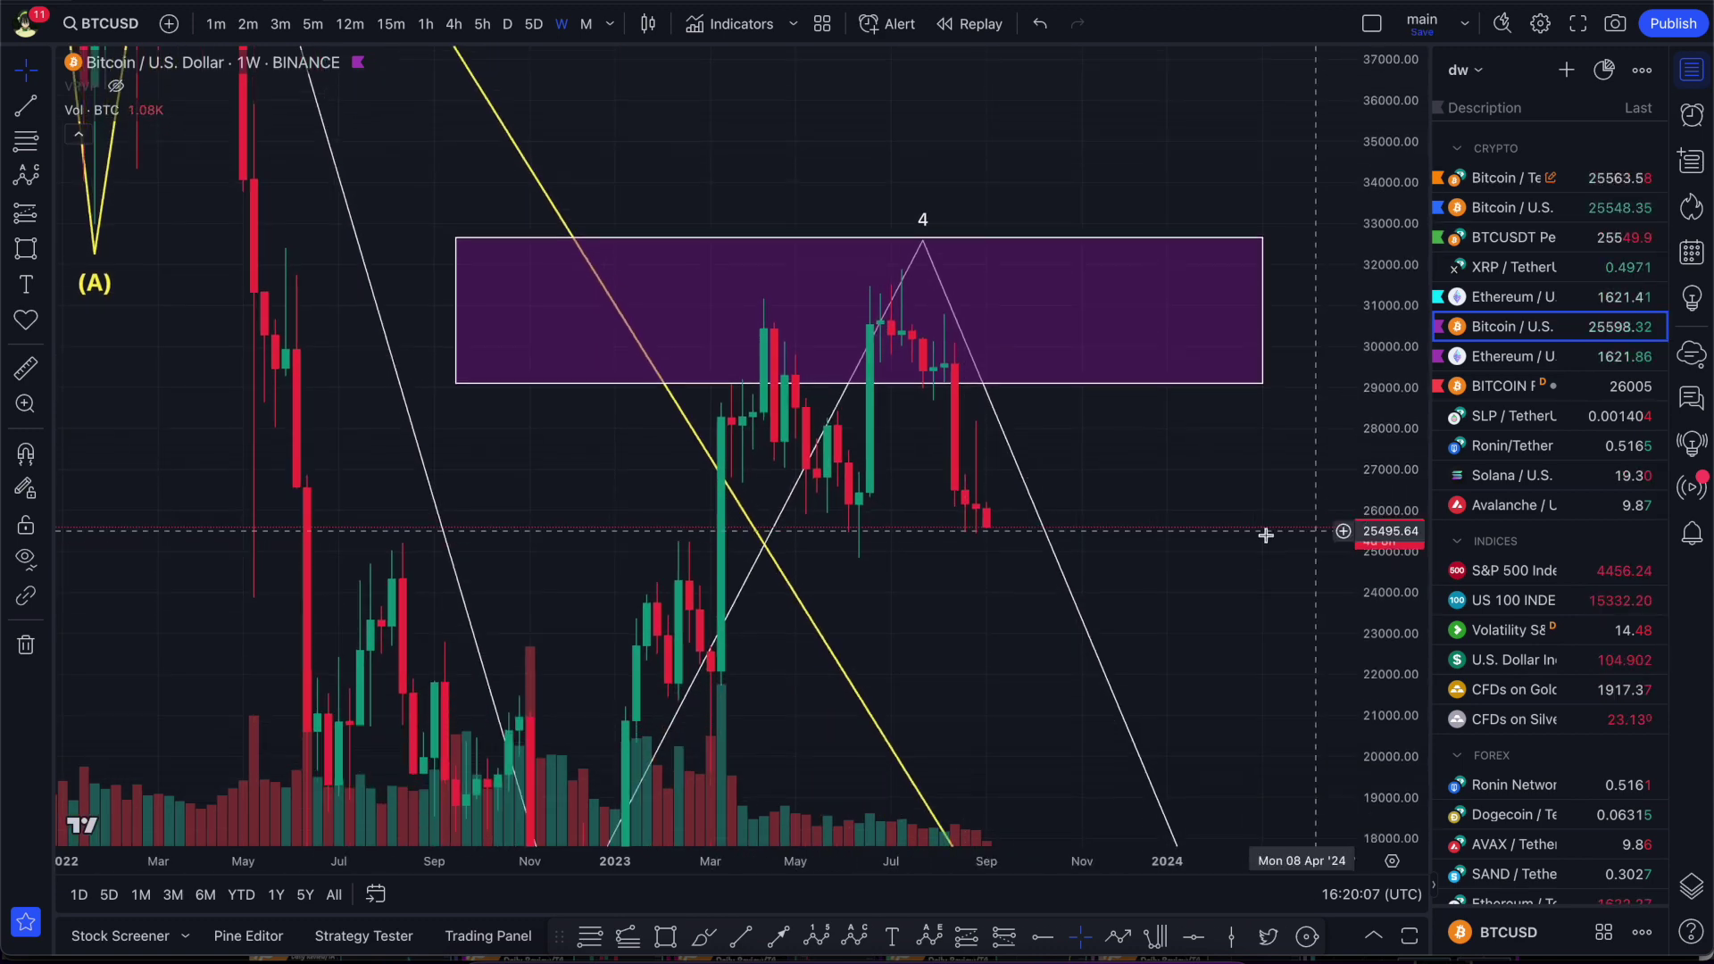
{"action": "scroll", "coordinate": [983, 490], "scroll_direction": "down", "scroll_amount": 5}
{"action": "scroll", "coordinate": [1090, 375], "scroll_direction": "up", "scroll_amount": 4}
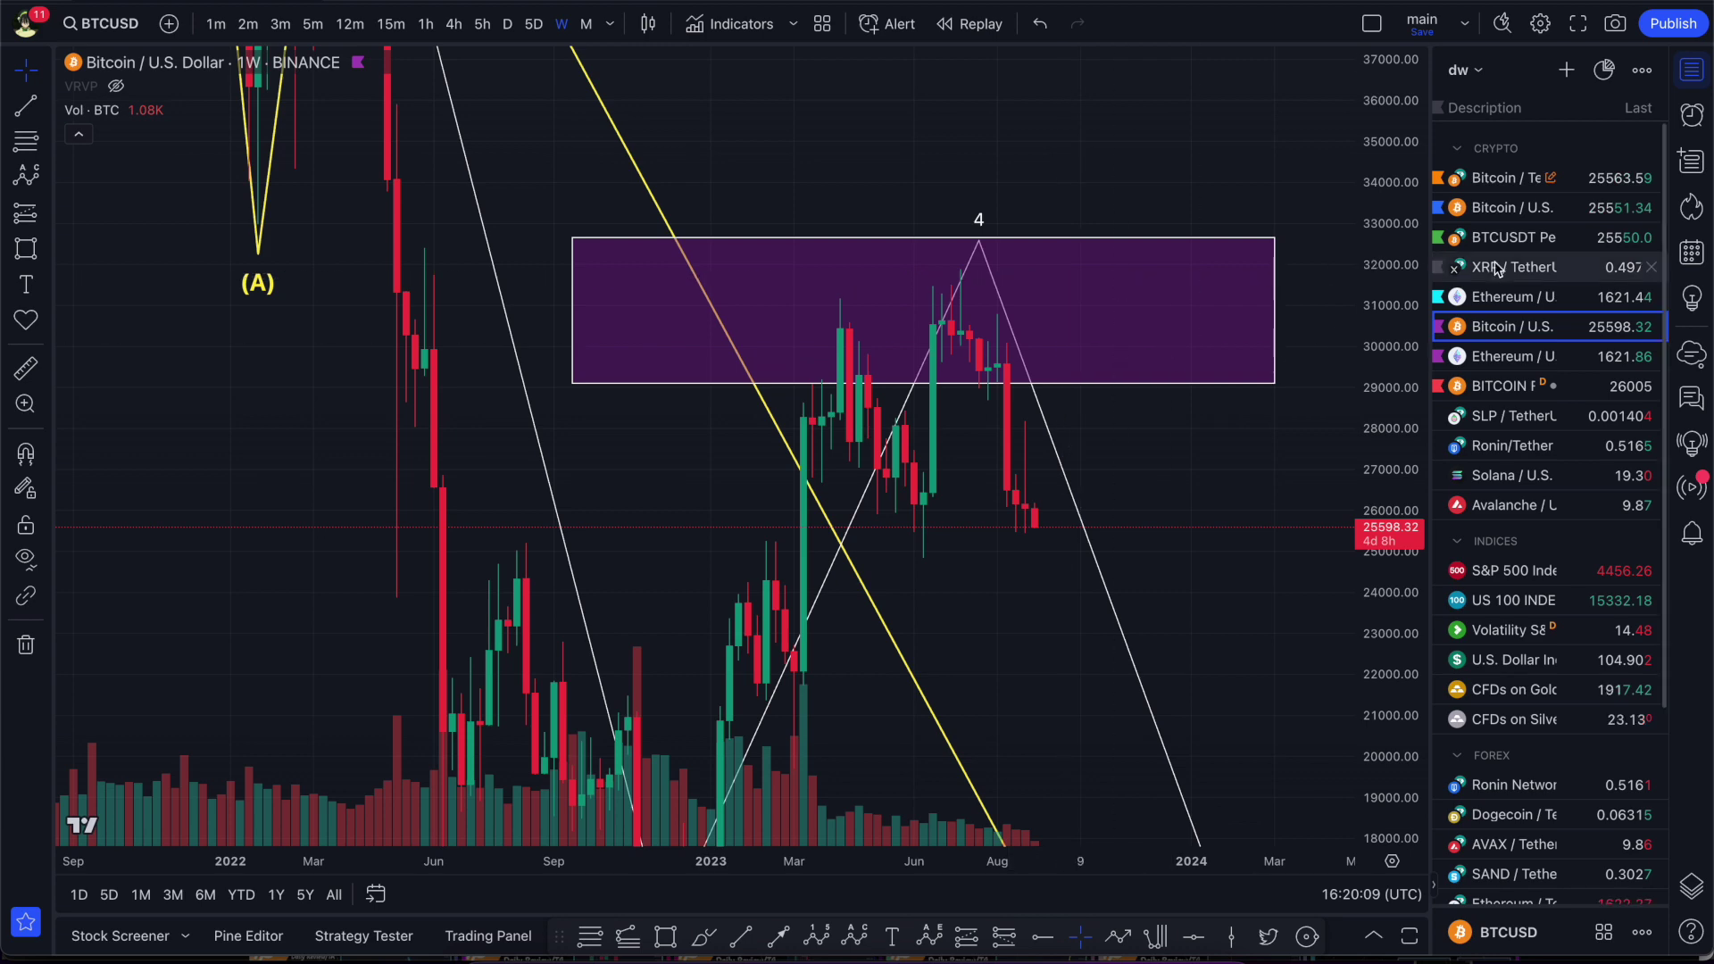
{"action": "scroll", "coordinate": [1105, 562], "scroll_direction": "down", "scroll_amount": 5}
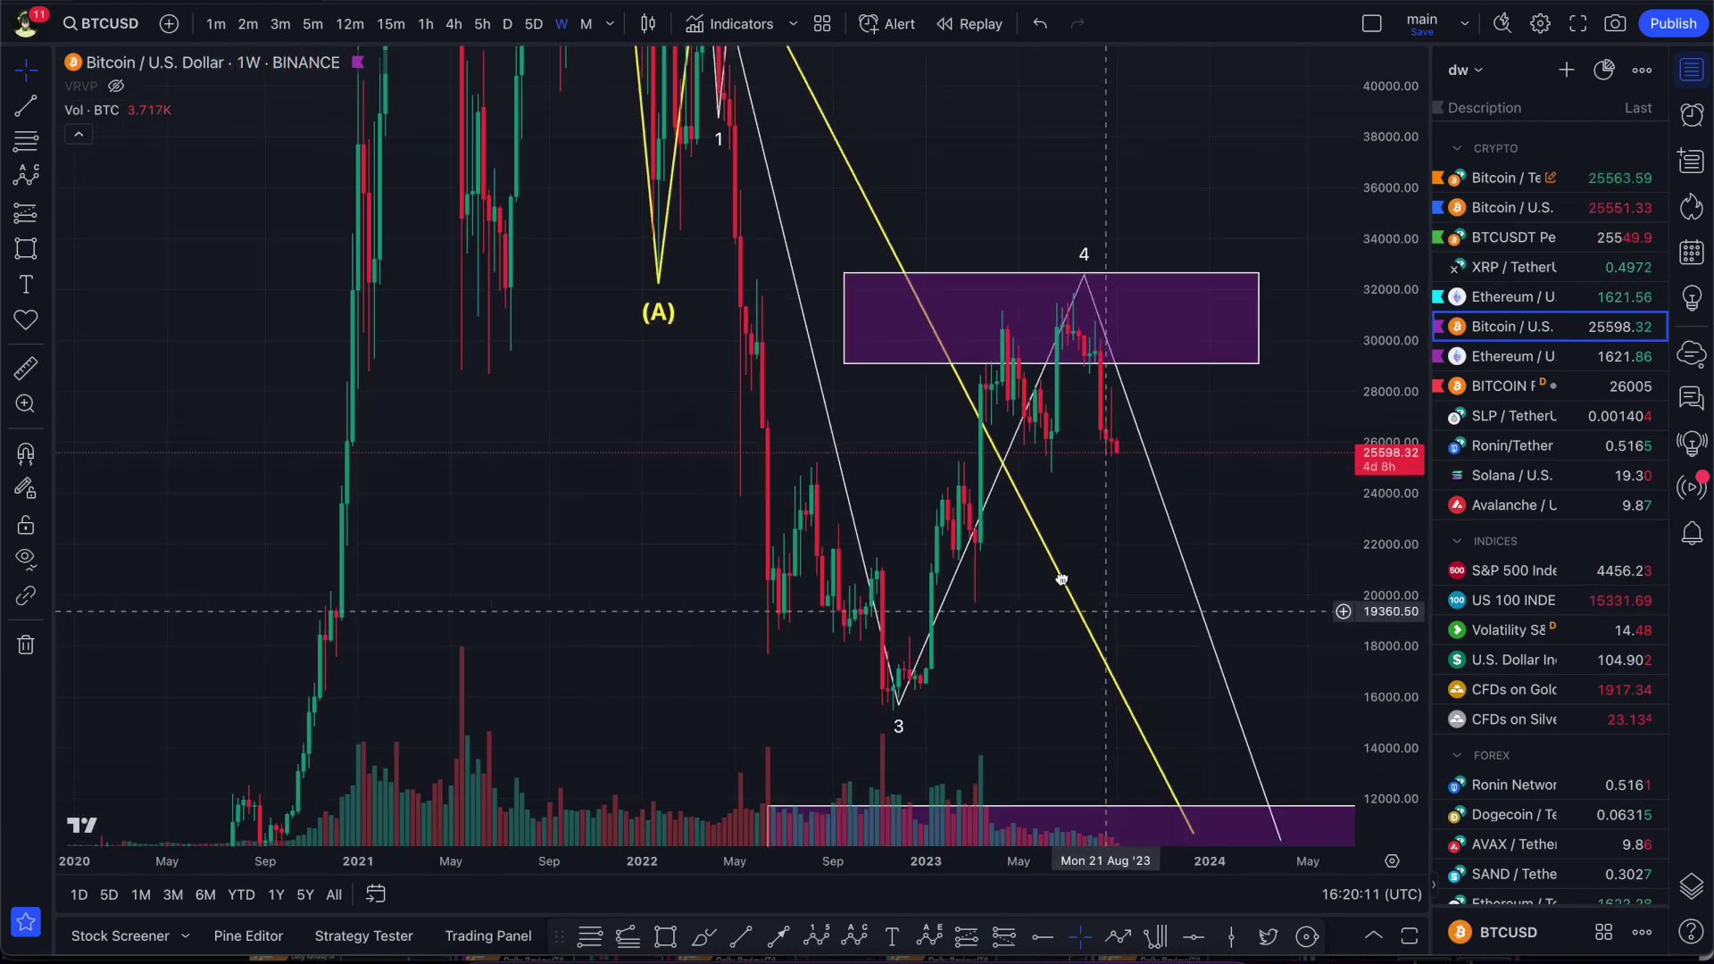
{"action": "scroll", "coordinate": [1061, 580], "scroll_direction": "down", "scroll_amount": 3}
{"action": "mouse_move", "coordinate": [1384, 625]}
{"action": "left_mouse_down"}
{"action": "mouse_move", "coordinate": [1384, 699]}
{"action": "mouse_move", "coordinate": [1383, 596]}
{"action": "left_mouse_up"}
{"action": "left_click_drag", "start_coordinate": [1041, 298], "coordinate": [1068, 344]}
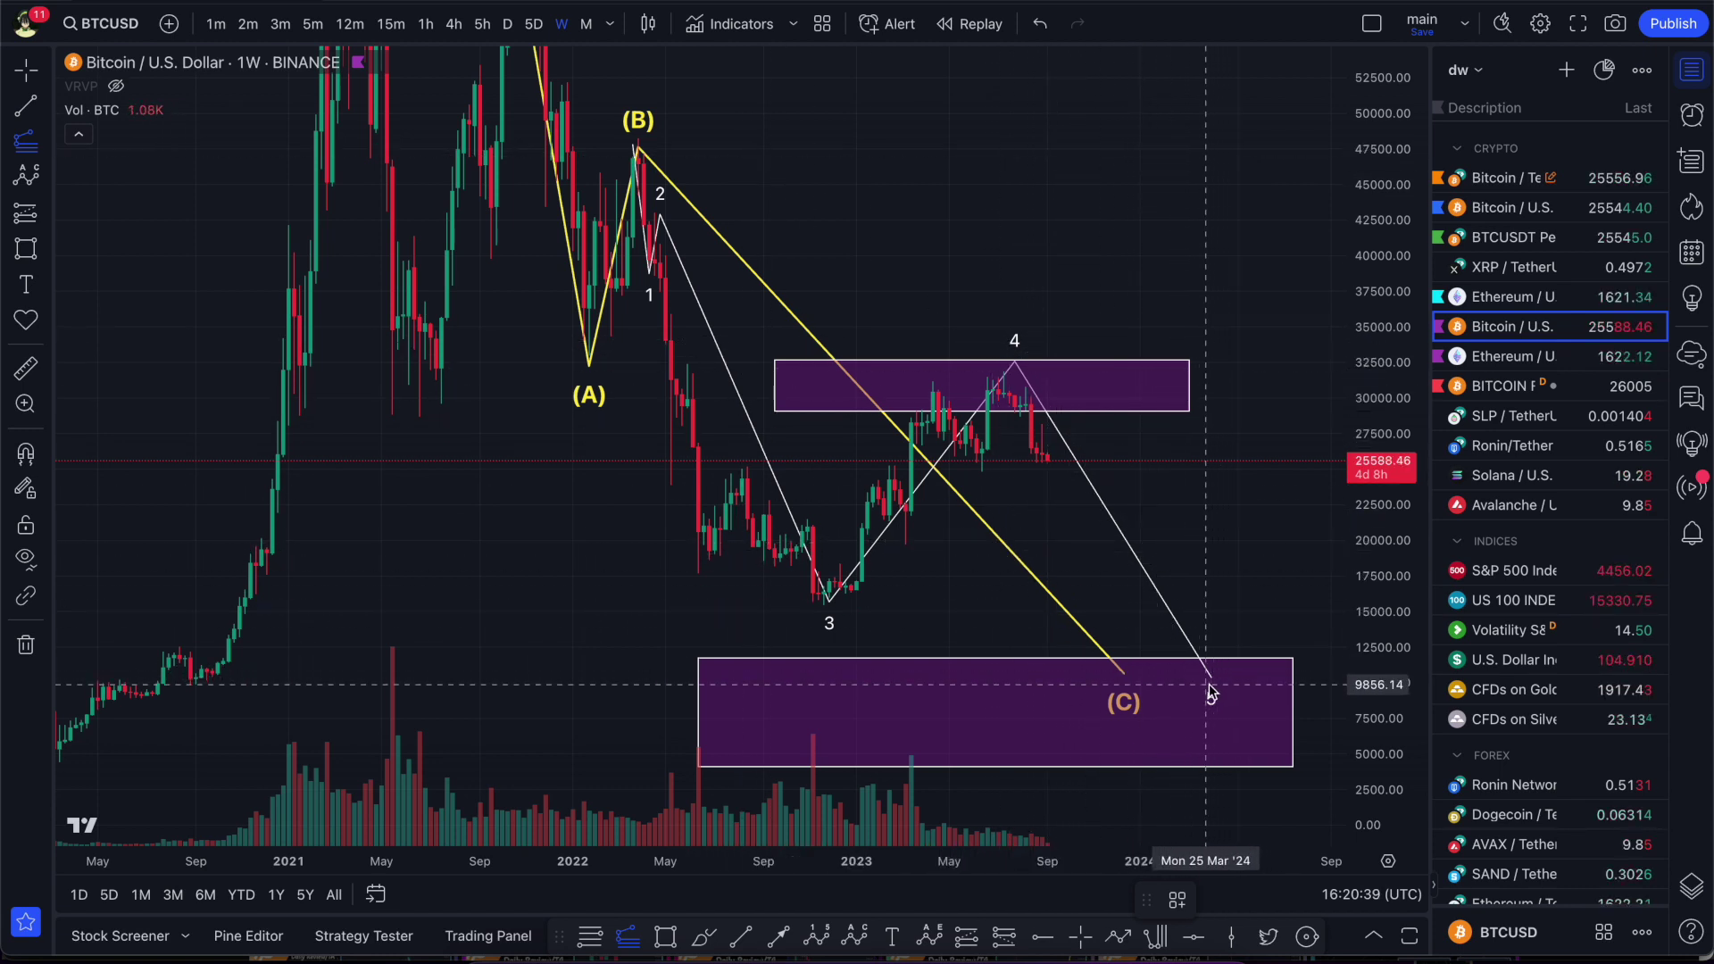
Raise wave point C to about 11,110, and place a trend-based Fibonacci extension from about 48,313 to 15,360 and back up to 32,000.
{"action": "key", "text": "Escape"}
{"action": "left_click_drag", "start_coordinate": [1123, 674], "coordinate": [1123, 665]}
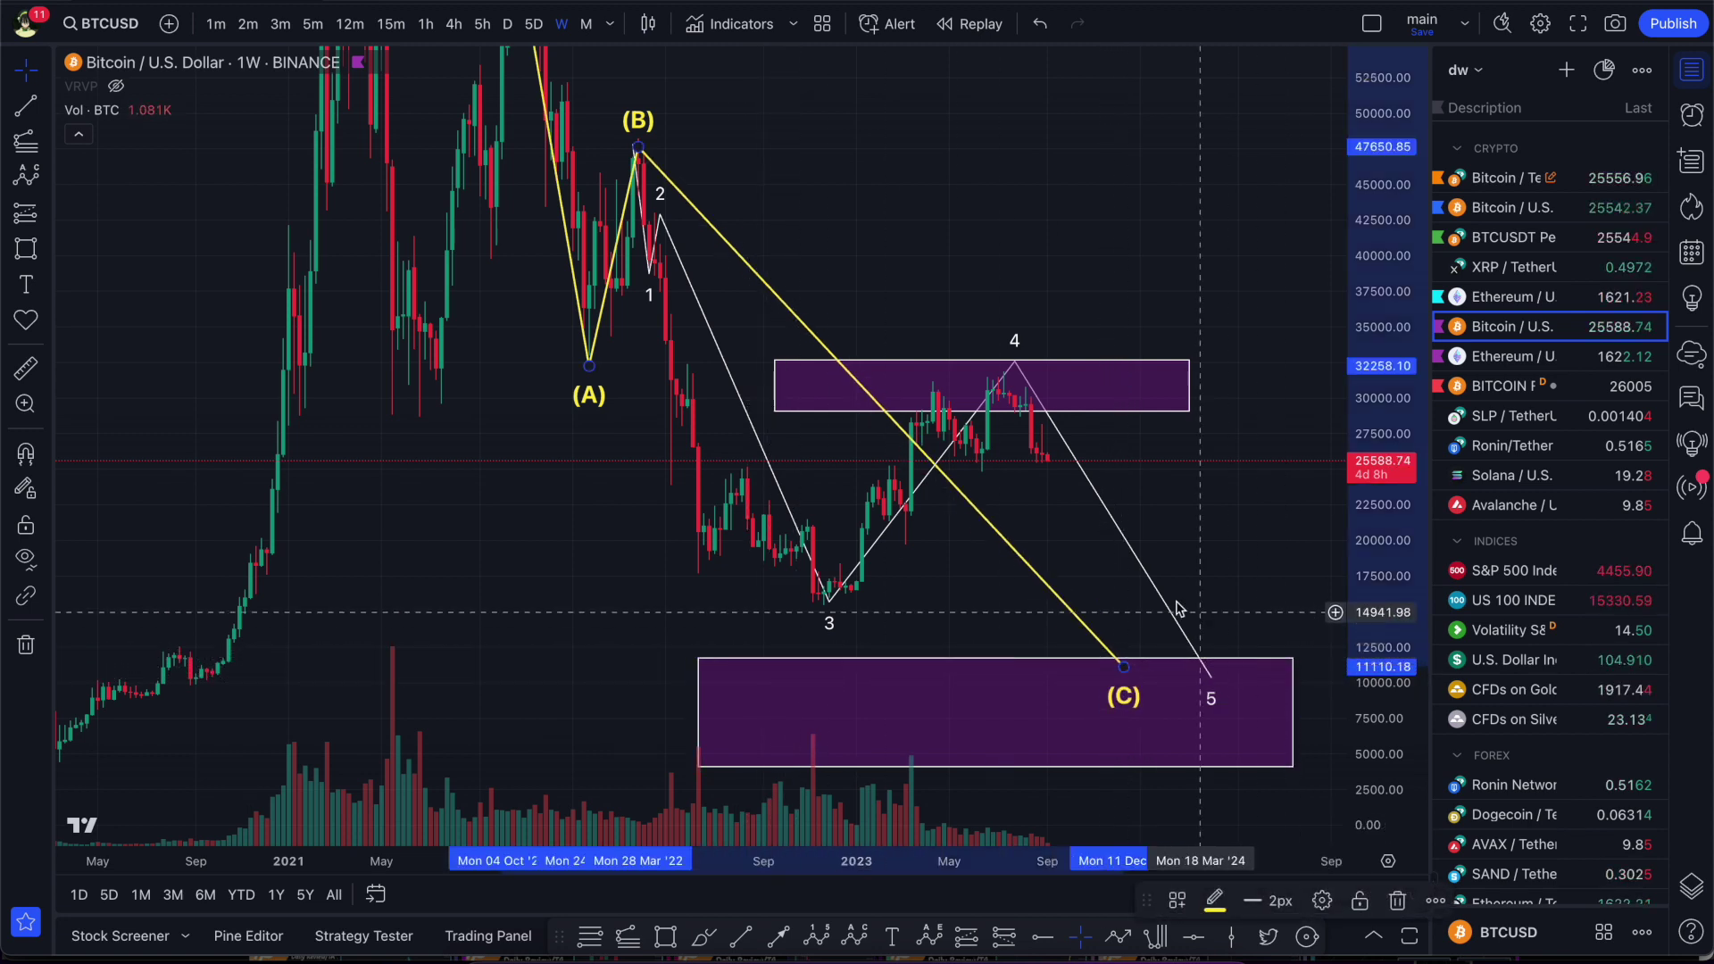
{"action": "left_click", "coordinate": [629, 937]}
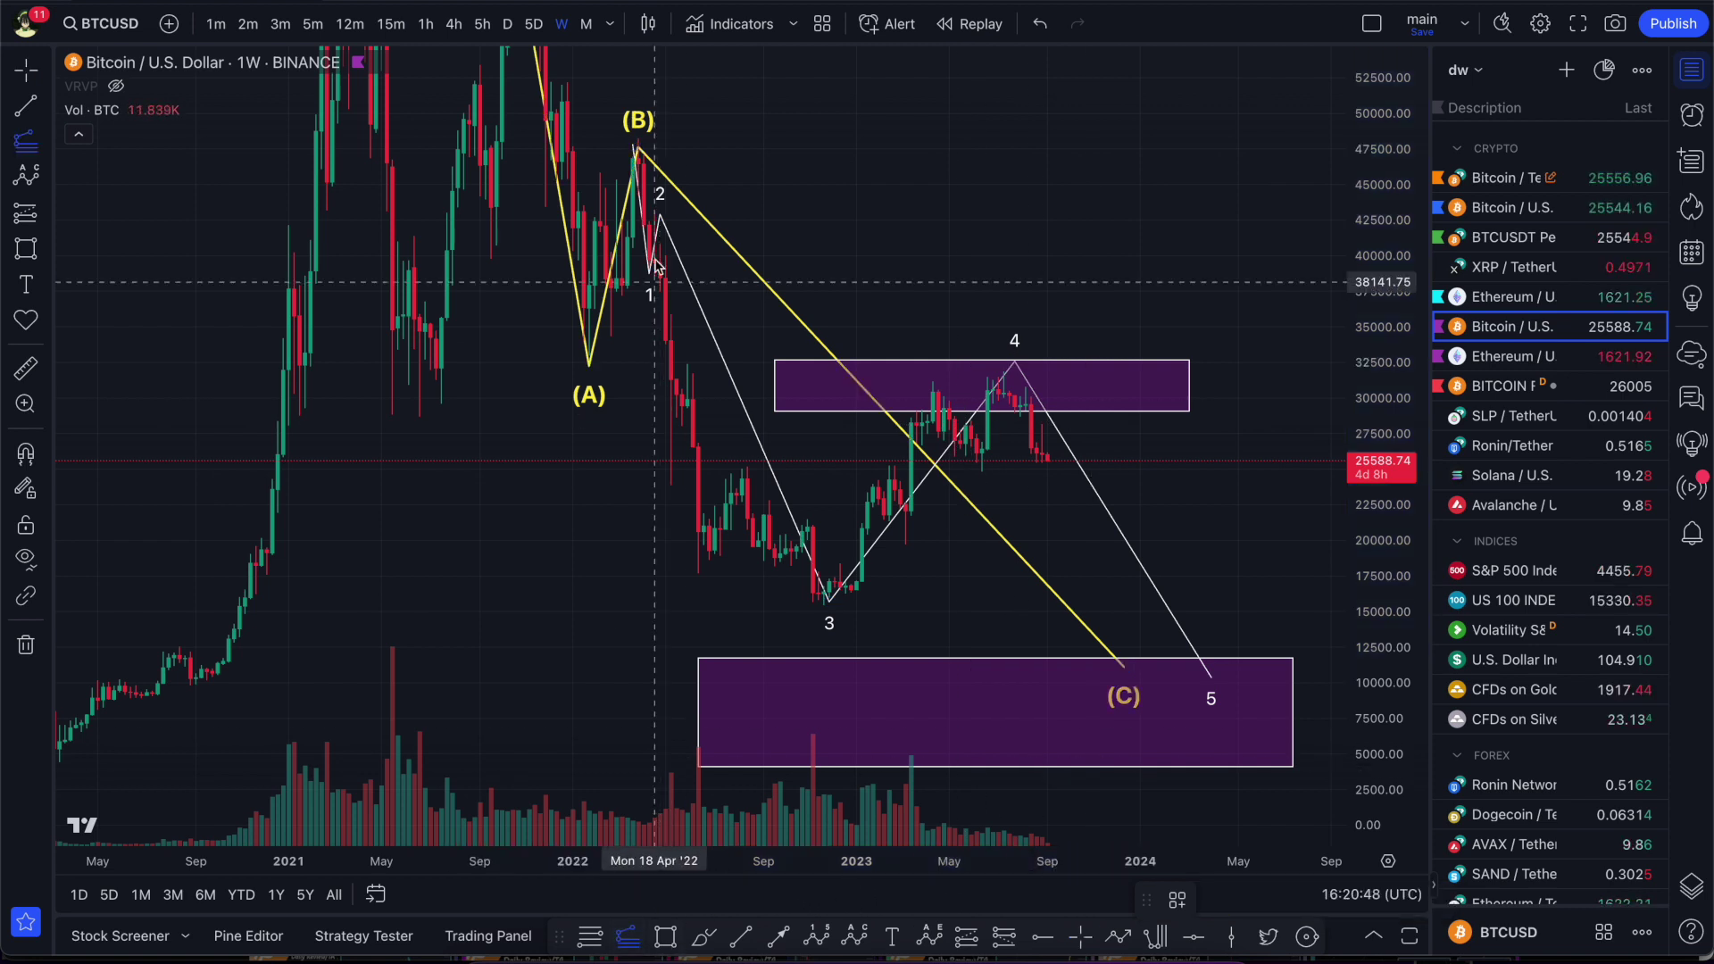
{"action": "left_click", "coordinate": [677, 138]}
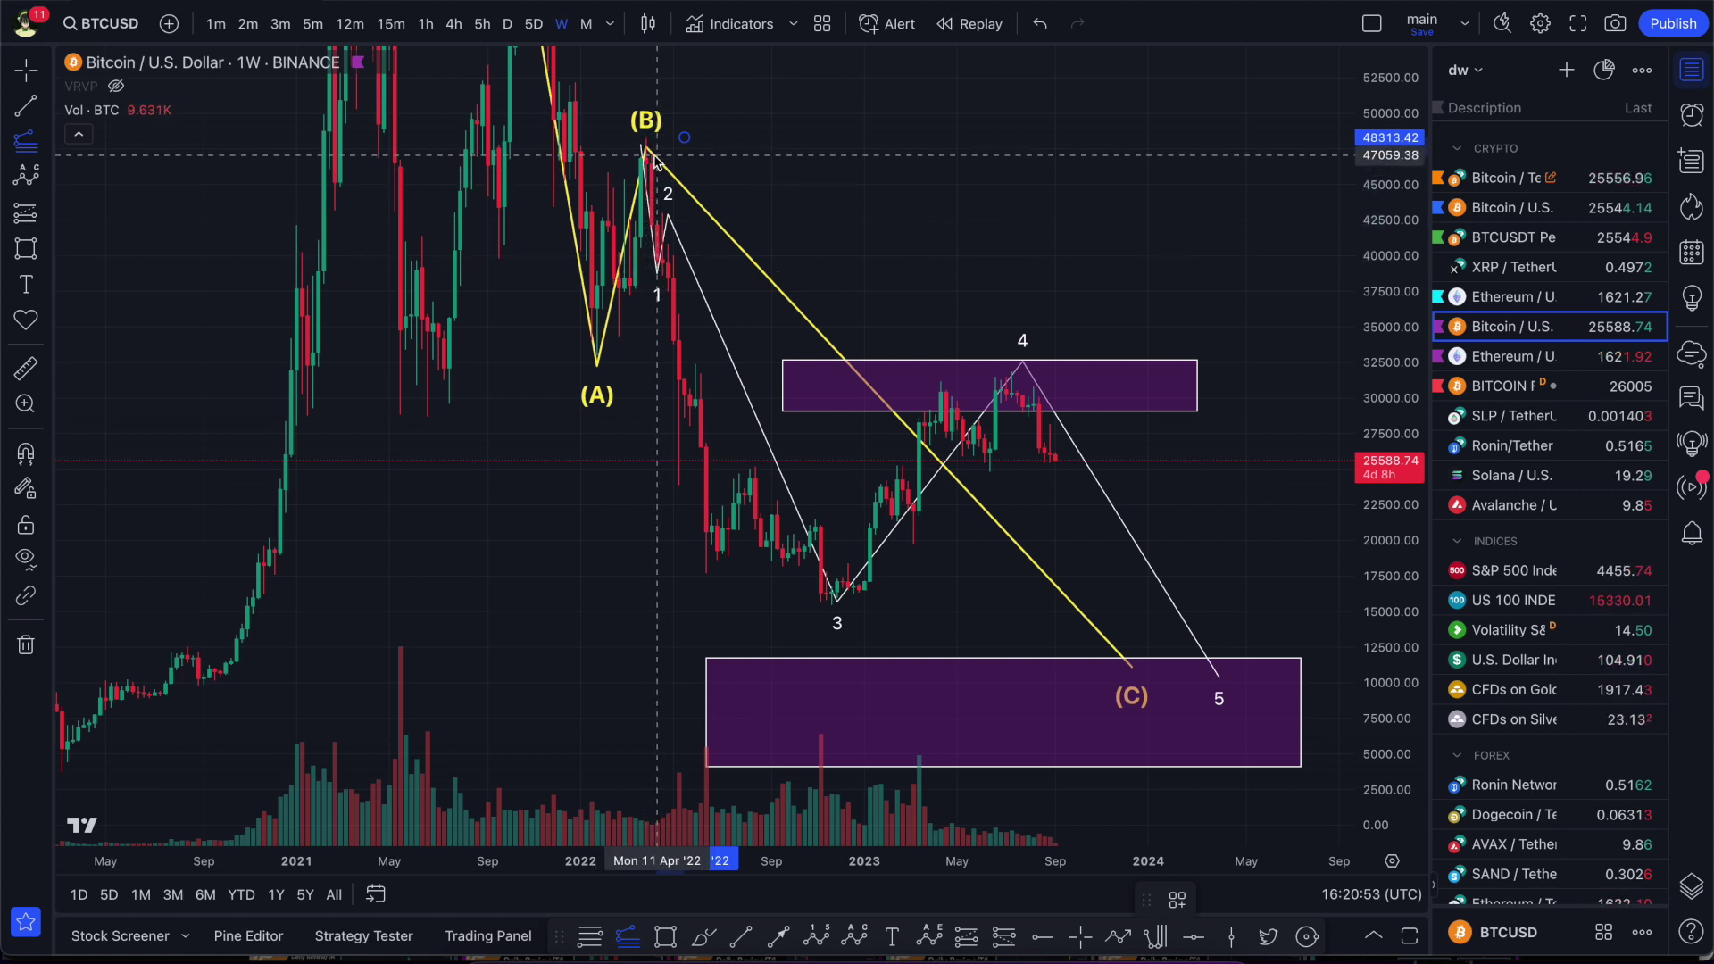
{"action": "left_click", "coordinate": [810, 606]}
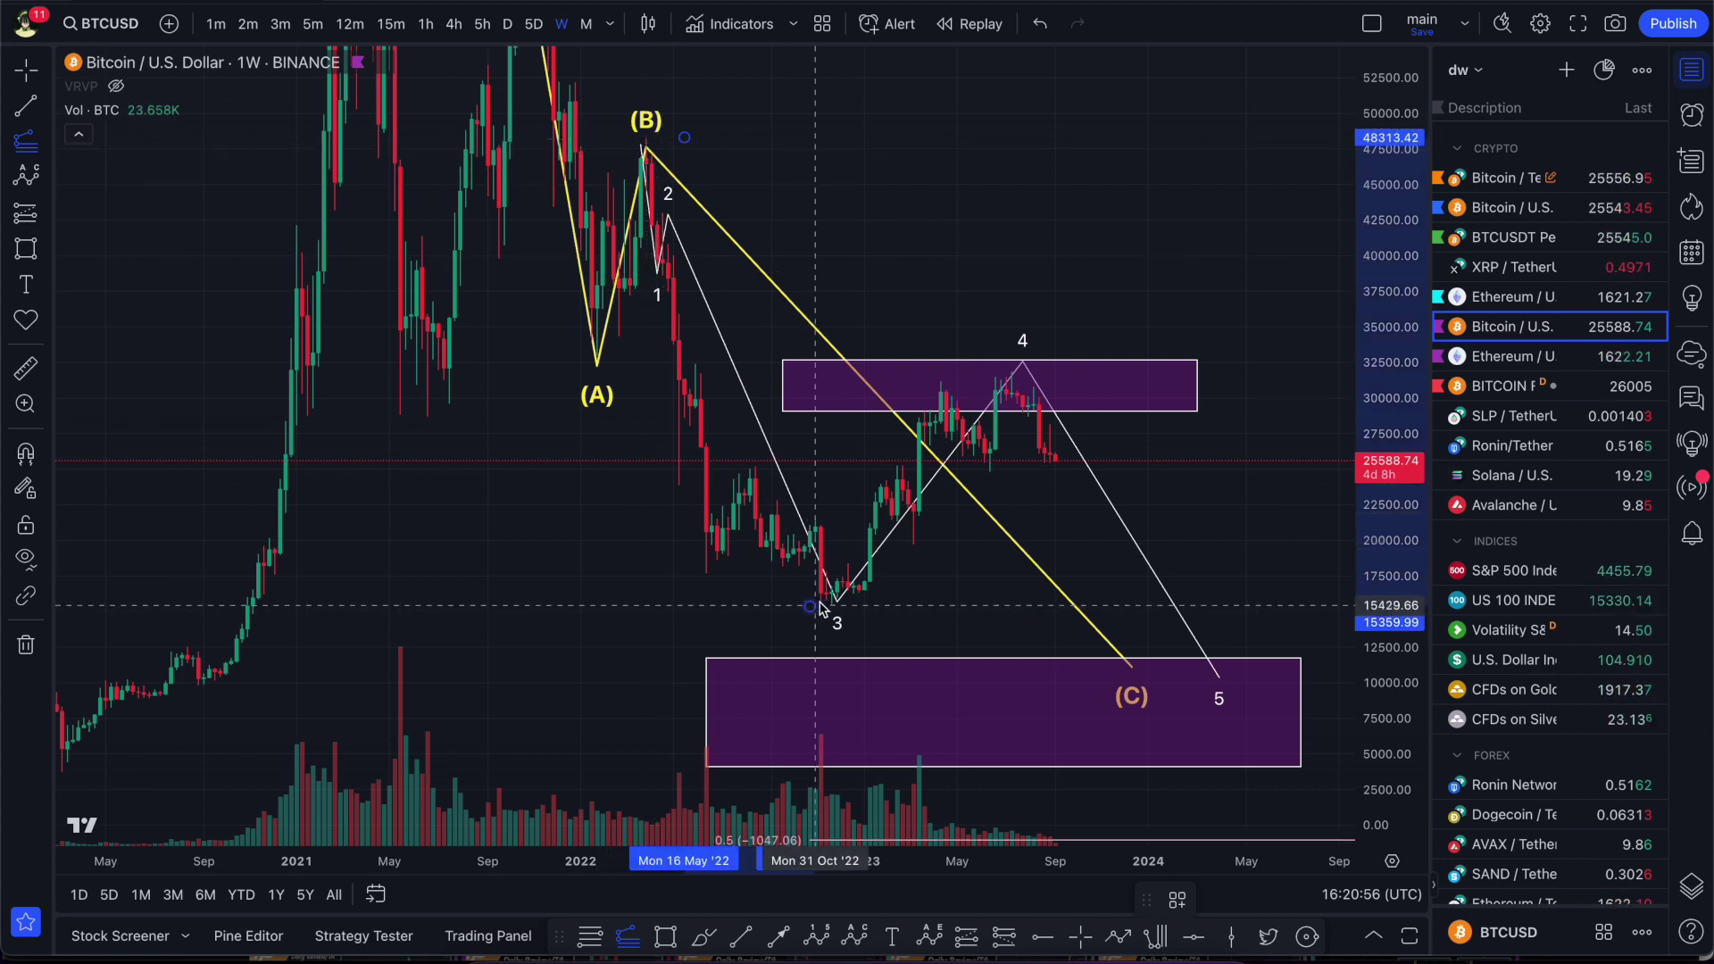
{"action": "left_click", "coordinate": [930, 370]}
{"action": "left_click_drag", "start_coordinate": [1010, 299], "coordinate": [956, 218]}
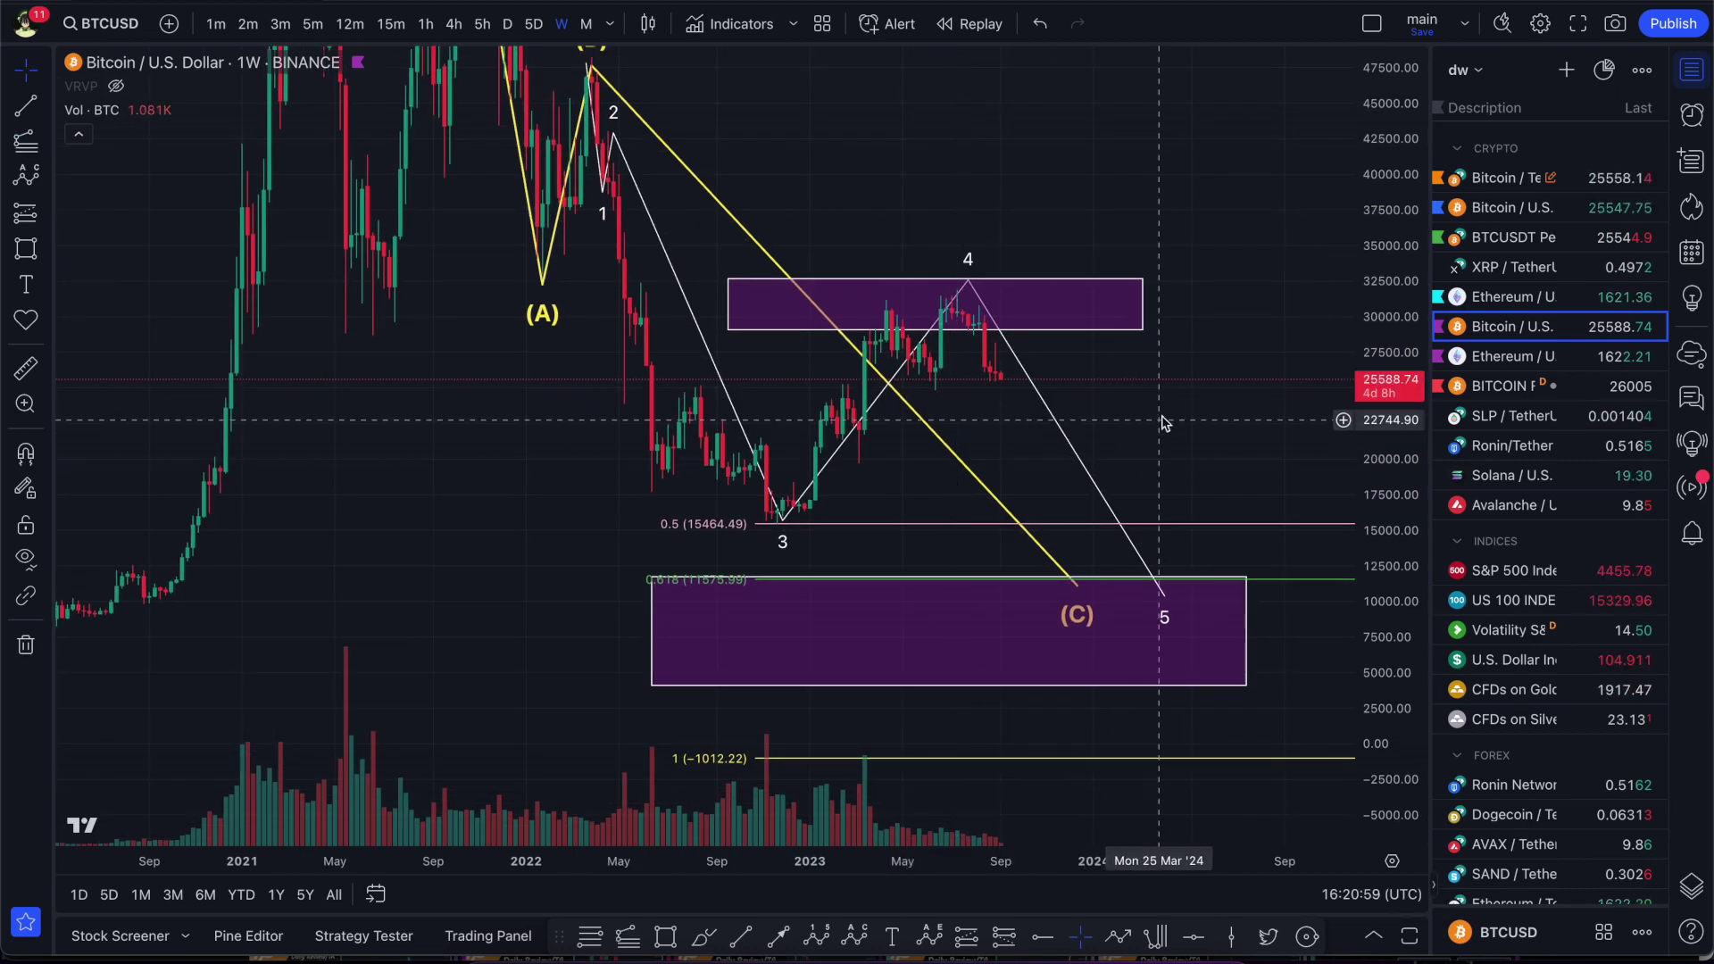
Move wave point 5 to about 11,737 on 25 March 2024, and draw a horizontal line at about 11,528 along the 0.618 extension level.
{"action": "left_click_drag", "start_coordinate": [1198, 383], "coordinate": [1154, 340]}
{"action": "left_click_drag", "start_coordinate": [1121, 553], "coordinate": [1115, 533]}
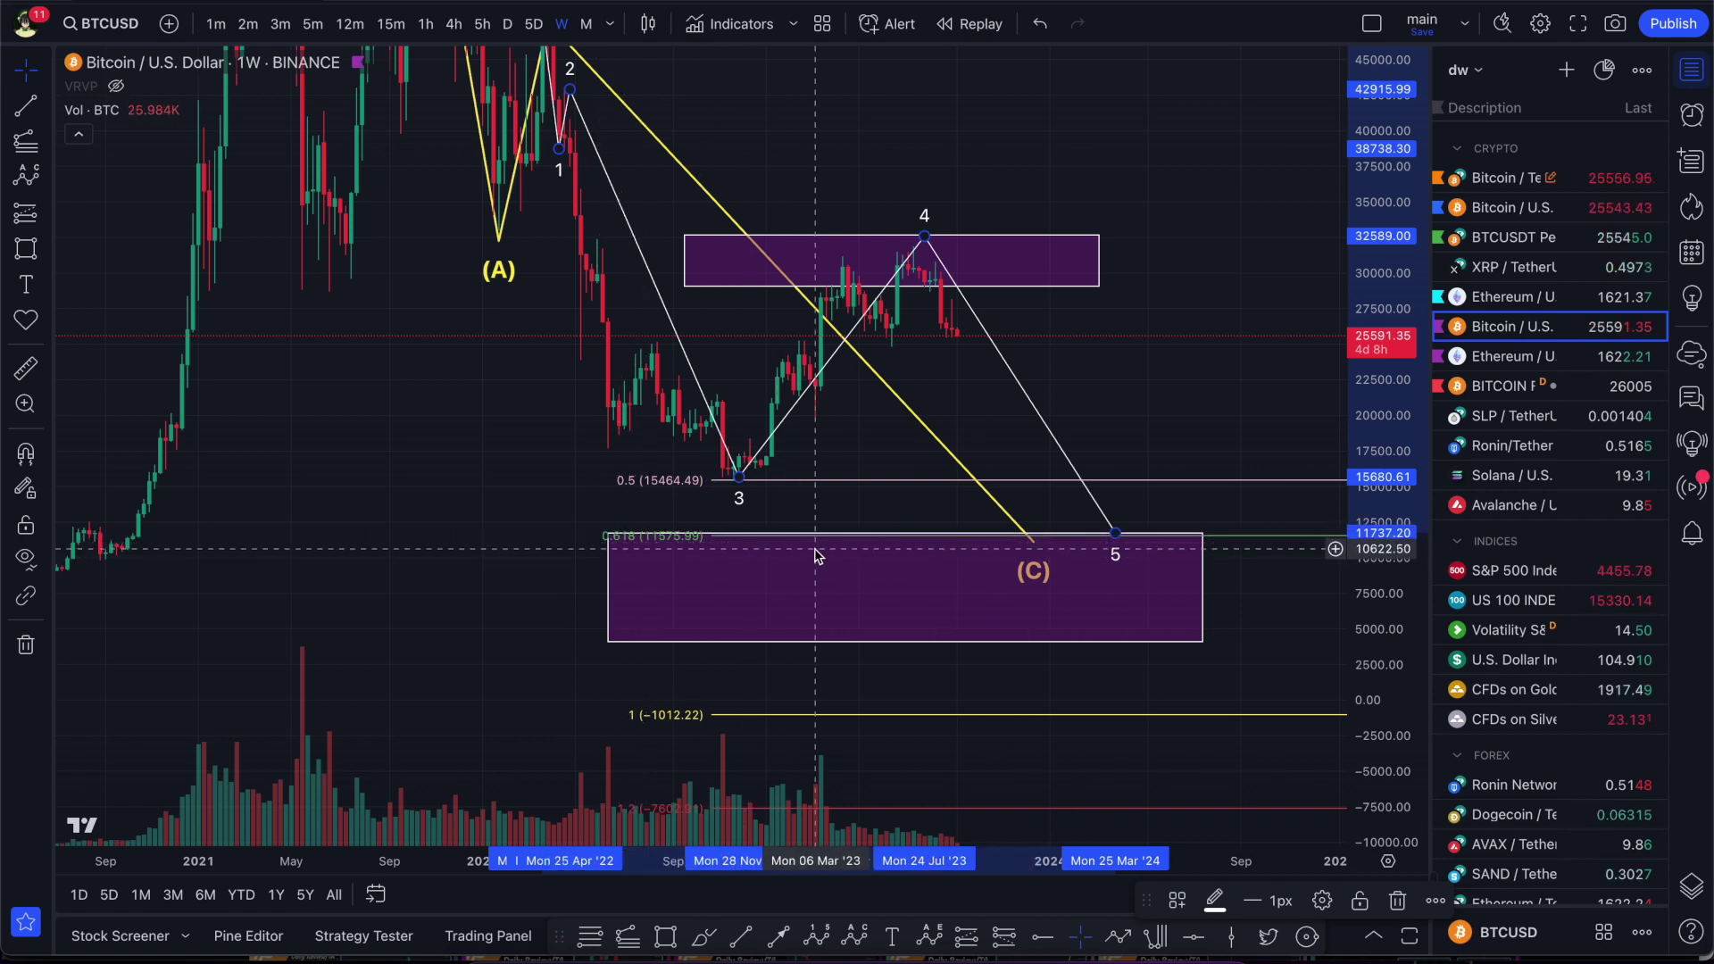
{"action": "left_click", "coordinate": [1193, 935]}
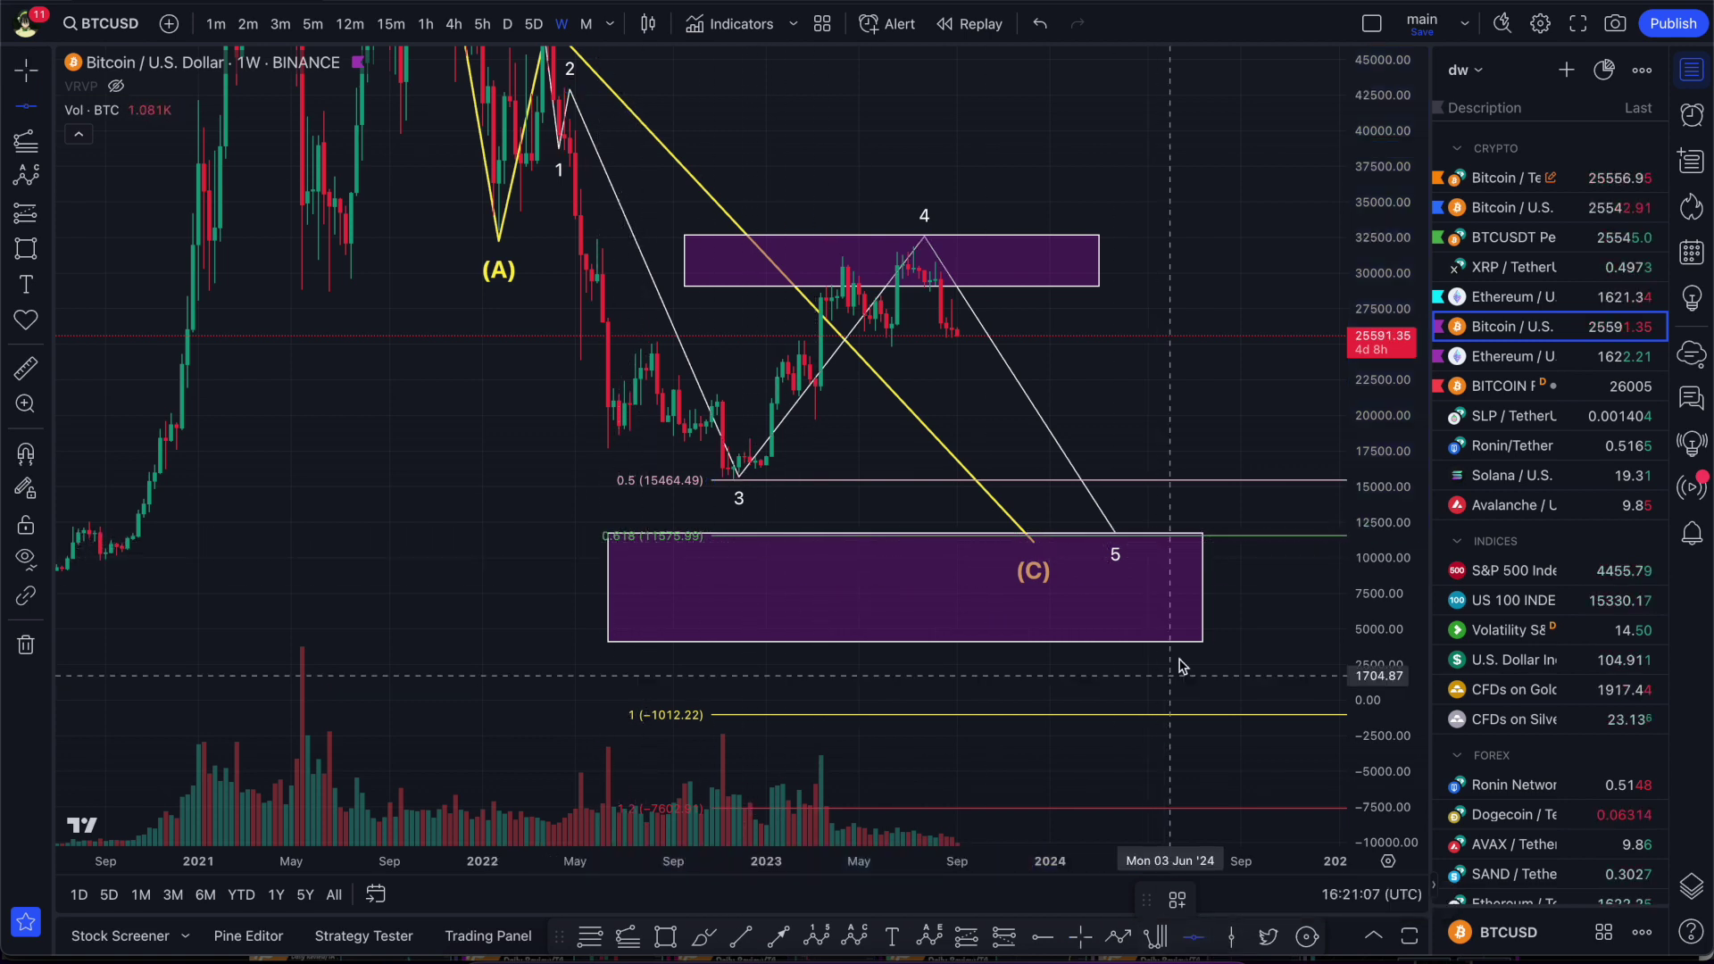
{"action": "left_click", "coordinate": [1216, 538]}
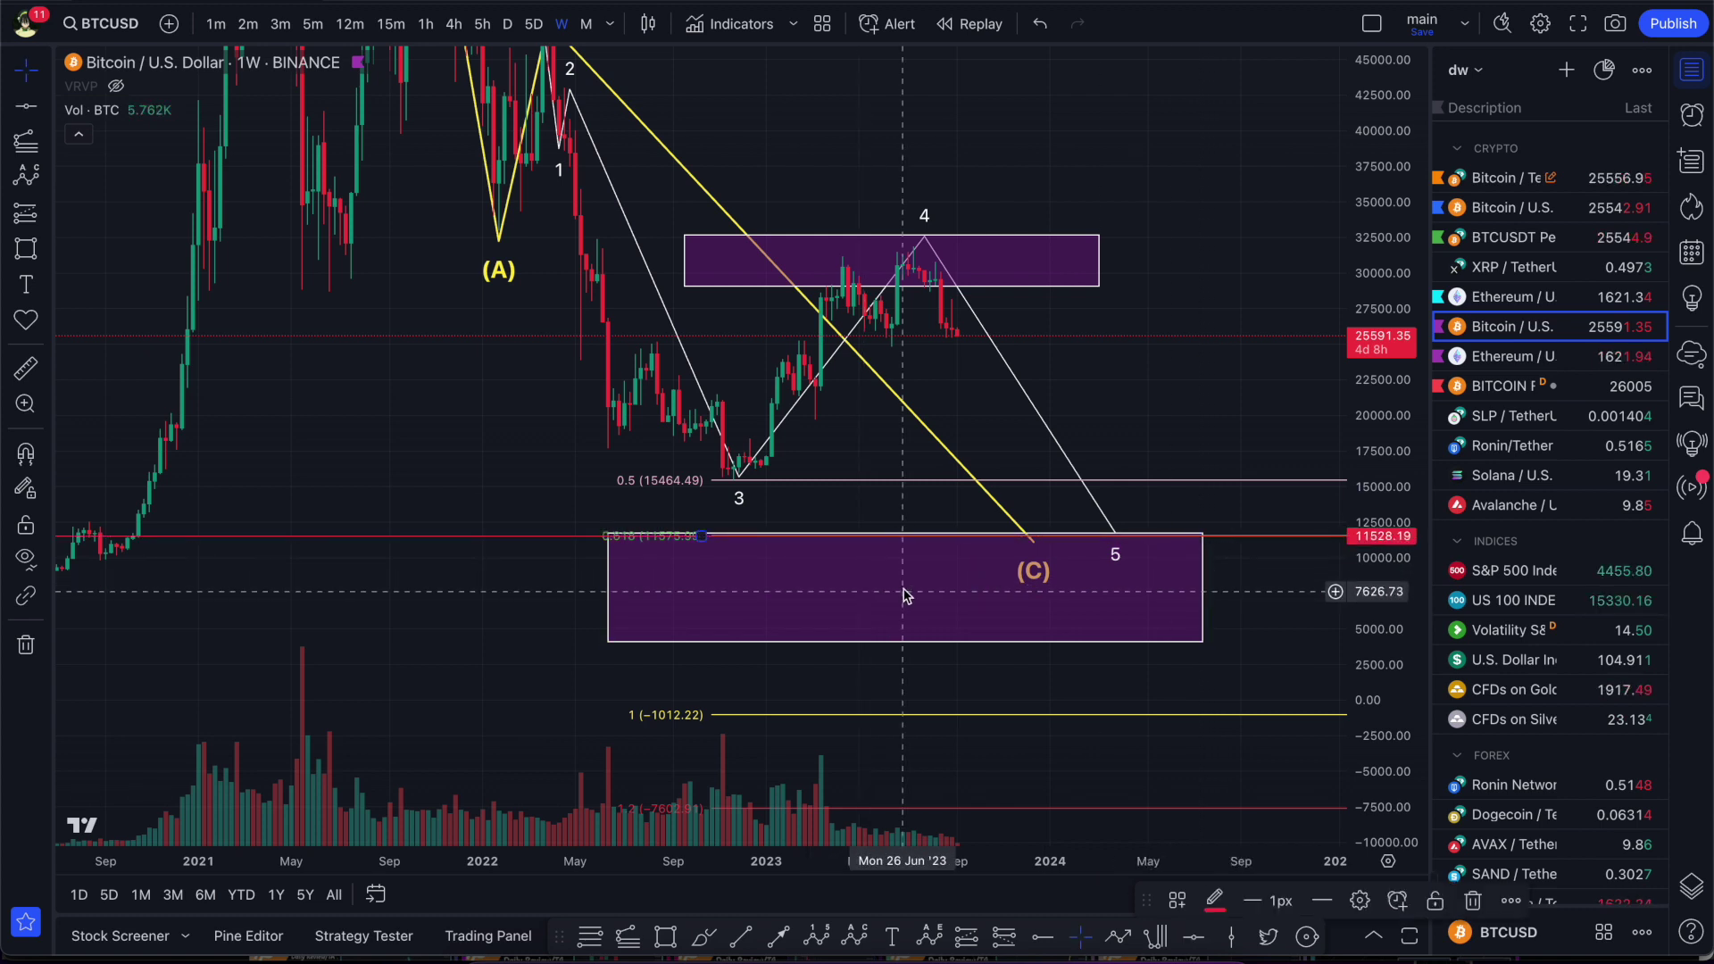
Shift wave point C to late February 2024, and delete the lower rectangle and the Fibonacci extension.
{"action": "mouse_move", "coordinate": [1033, 540]}
{"action": "left_mouse_down"}
{"action": "mouse_move", "coordinate": [1107, 554]}
{"action": "mouse_move", "coordinate": [1187, 616]}
{"action": "mouse_move", "coordinate": [1147, 606]}
{"action": "left_mouse_up"}
{"action": "left_click", "coordinate": [1201, 608]}
{"action": "key", "text": "Delete"}
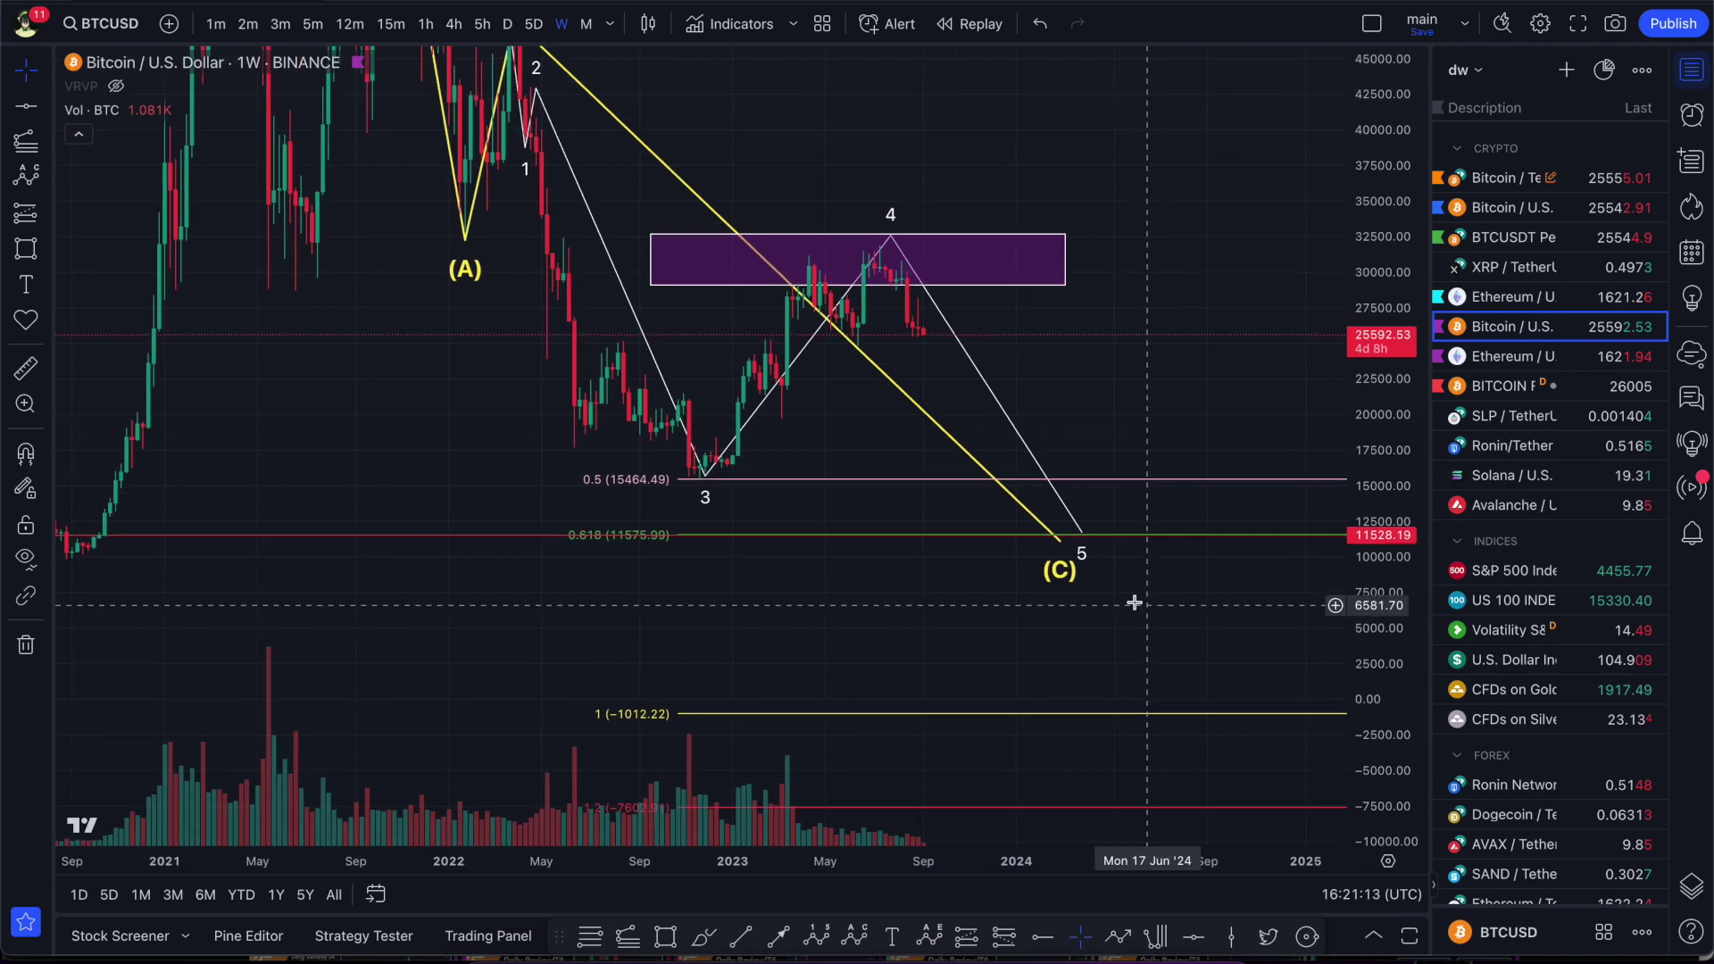
{"action": "left_click", "coordinate": [1129, 480]}
{"action": "key", "text": "Delete"}
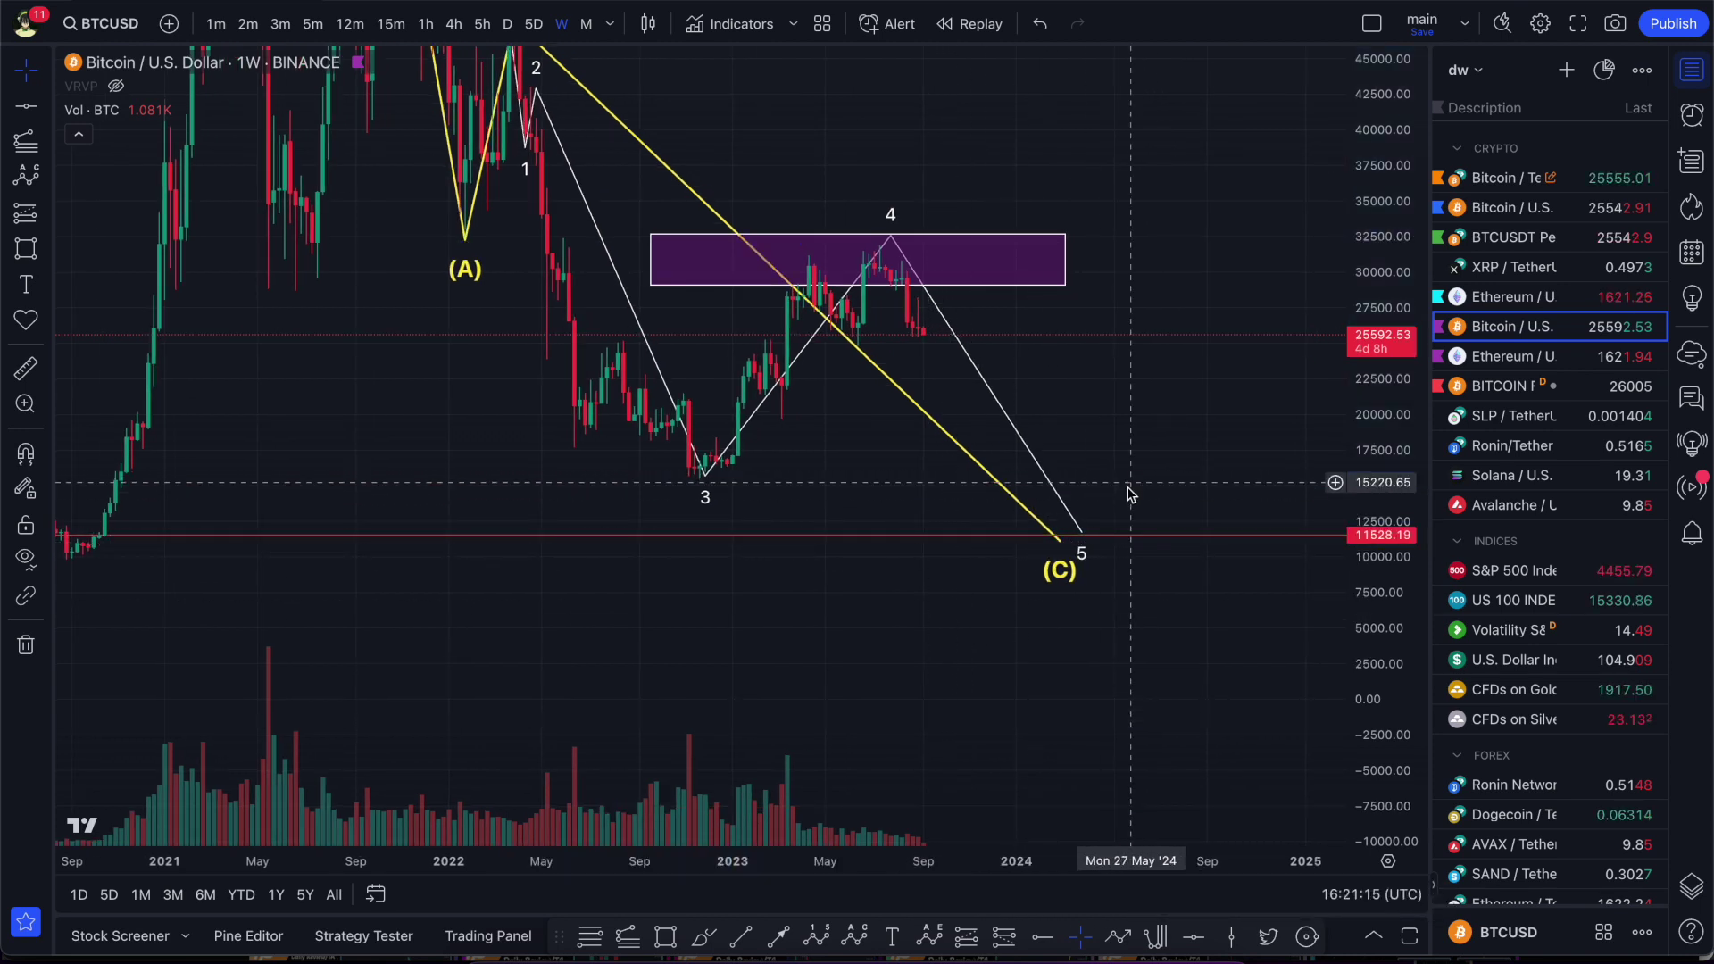
Change the horizontal line's colour from red to green.
{"action": "double_click", "coordinate": [1116, 535]}
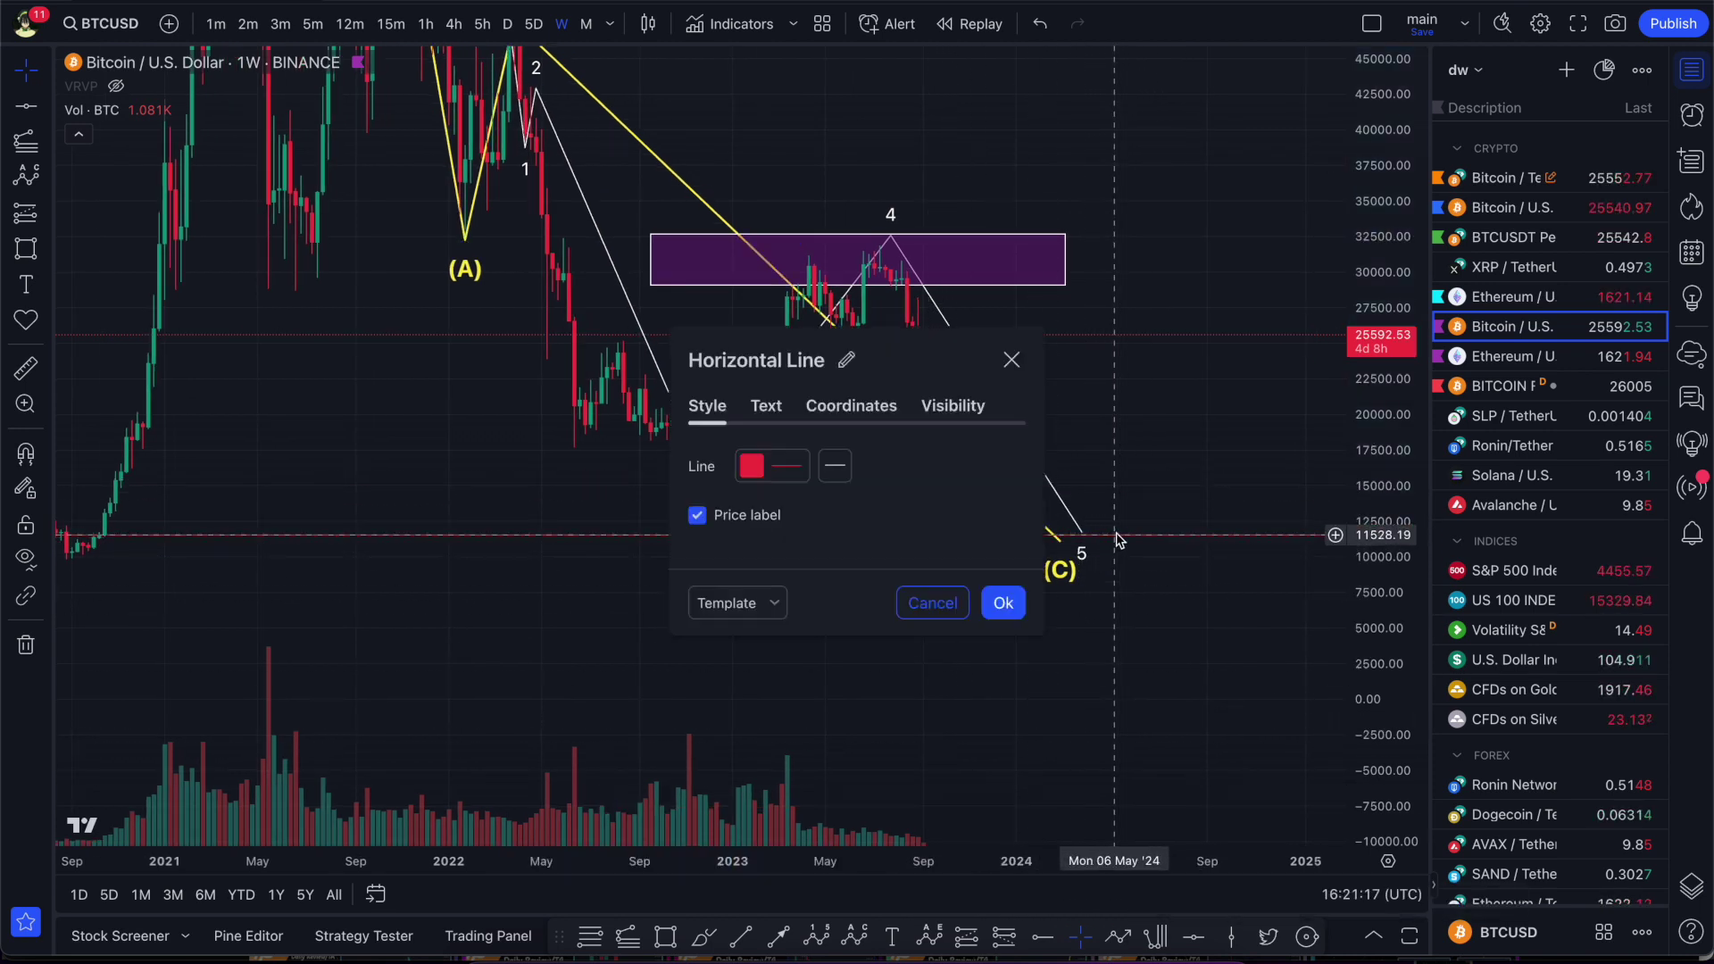
{"action": "left_click", "coordinate": [774, 465]}
{"action": "left_click", "coordinate": [844, 533]}
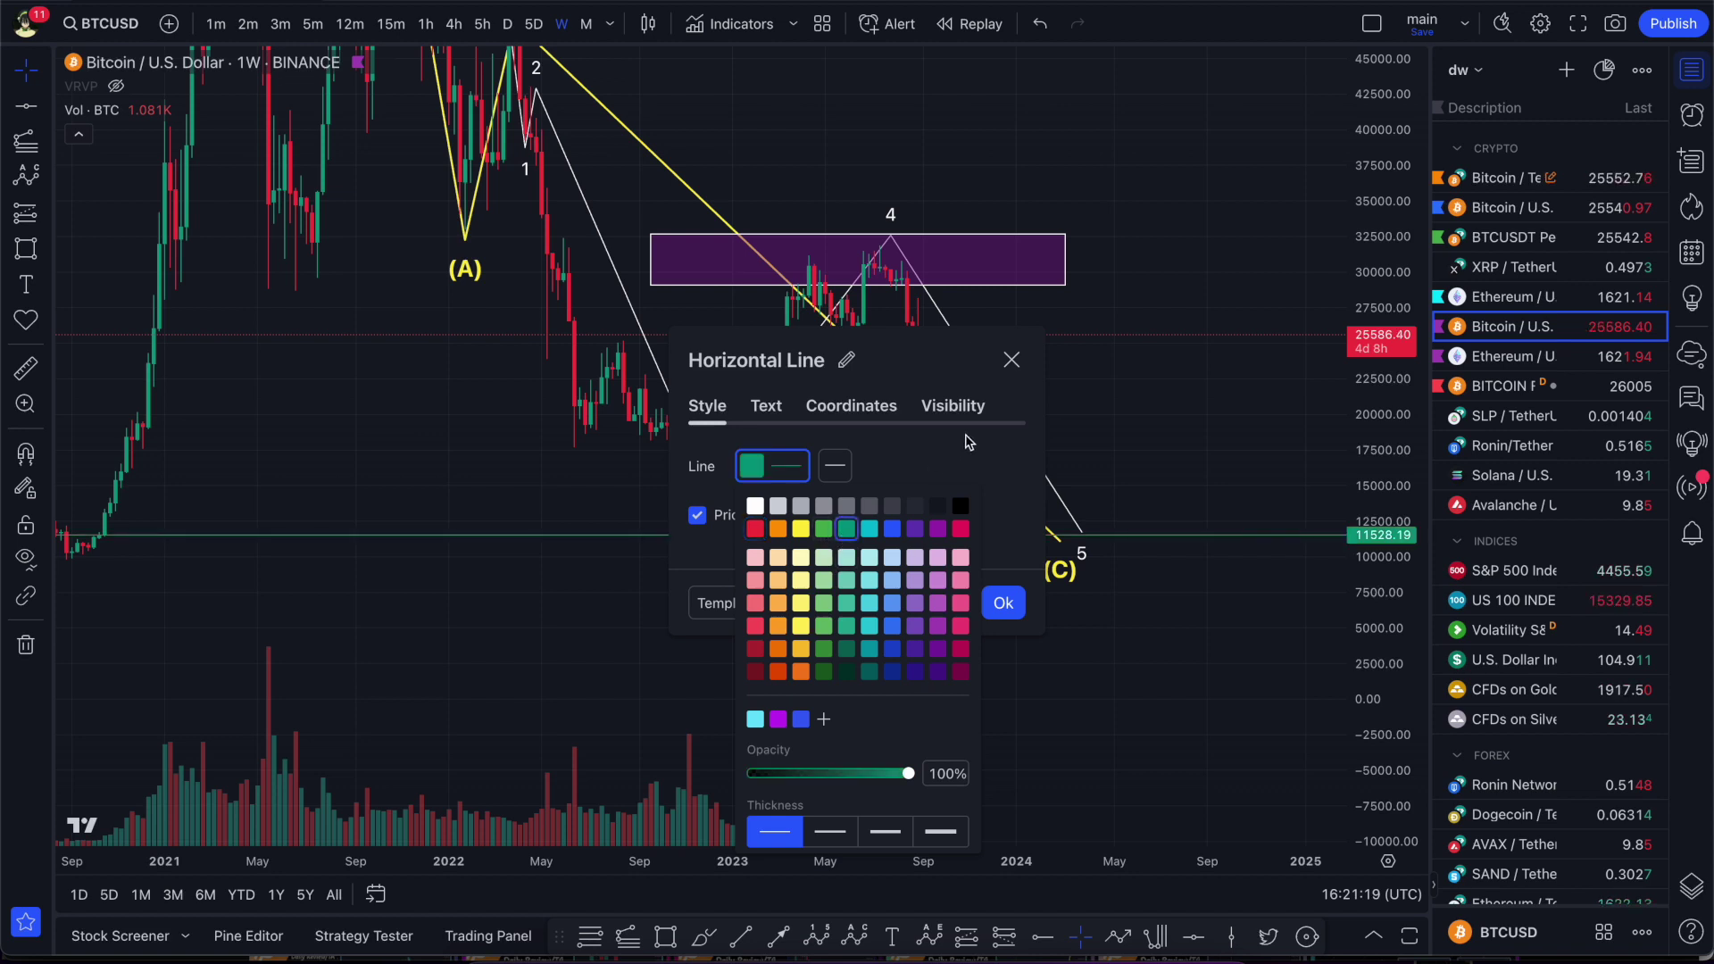
{"action": "left_click", "coordinate": [971, 442]}
{"action": "left_click", "coordinate": [1009, 605]}
Move wave point C slightly earlier, to 19 February 2024, at about 11,110.
{"action": "scroll", "coordinate": [1062, 448], "scroll_direction": "down", "scroll_amount": 1}
{"action": "scroll", "coordinate": [1062, 446], "scroll_direction": "down", "scroll_amount": 2}
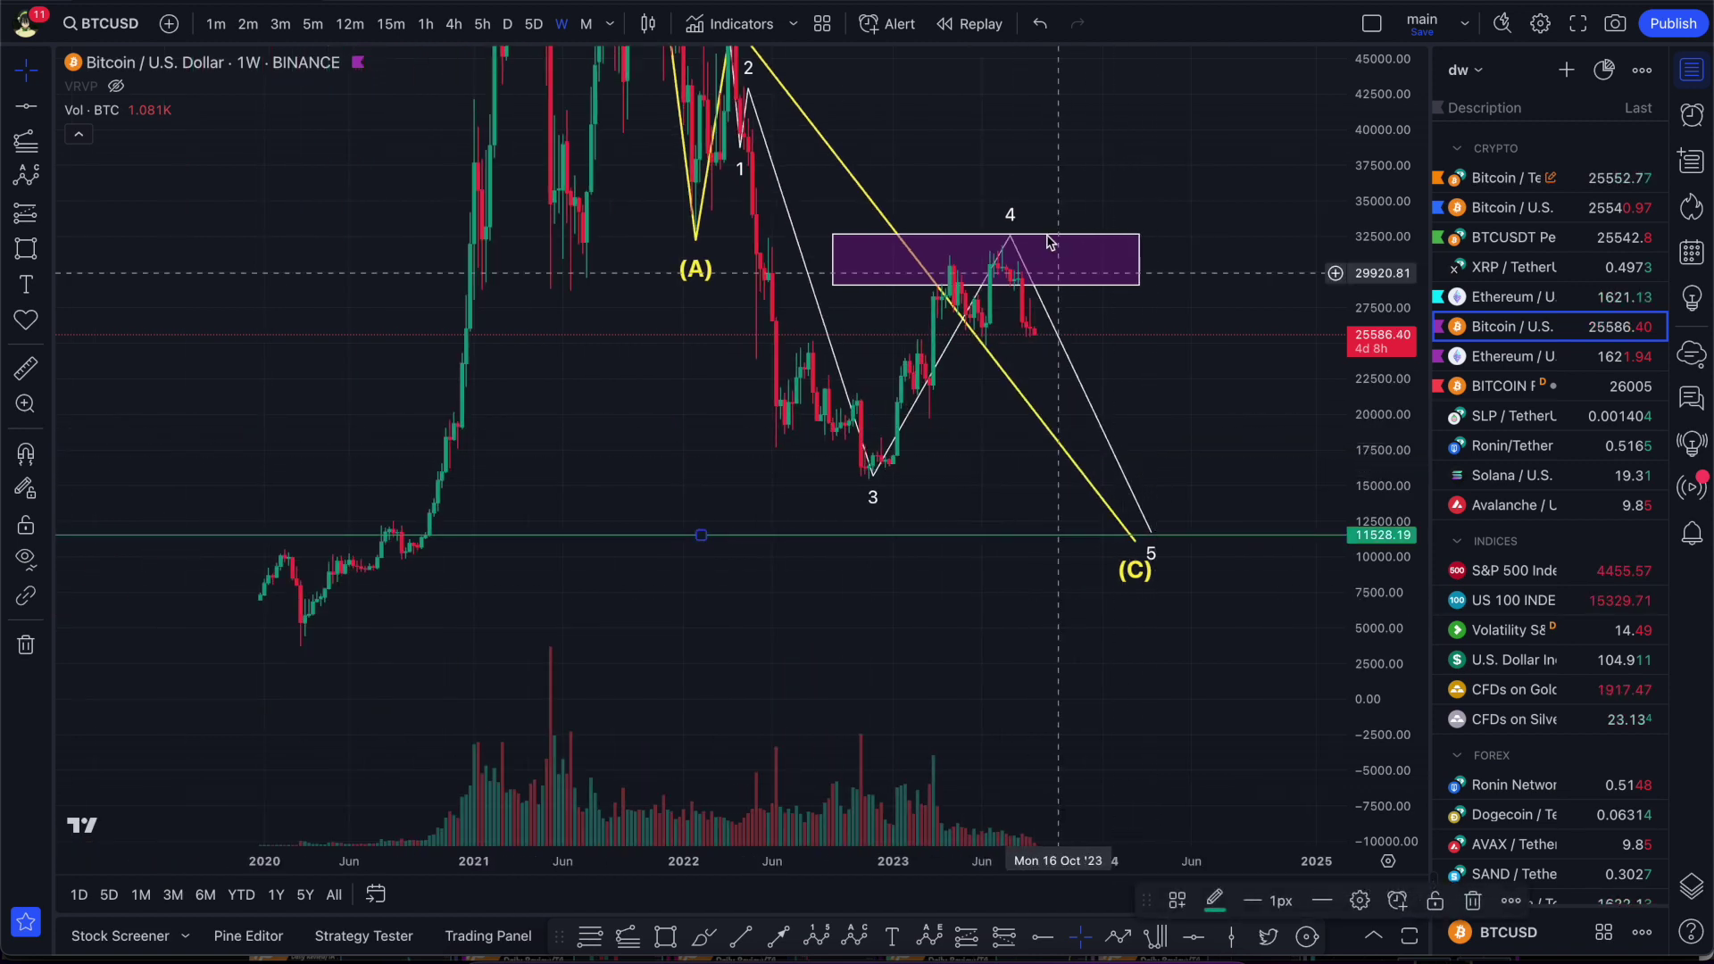
{"action": "left_click_drag", "start_coordinate": [955, 482], "coordinate": [903, 471]}
{"action": "left_click_drag", "start_coordinate": [1084, 528], "coordinate": [1080, 530]}
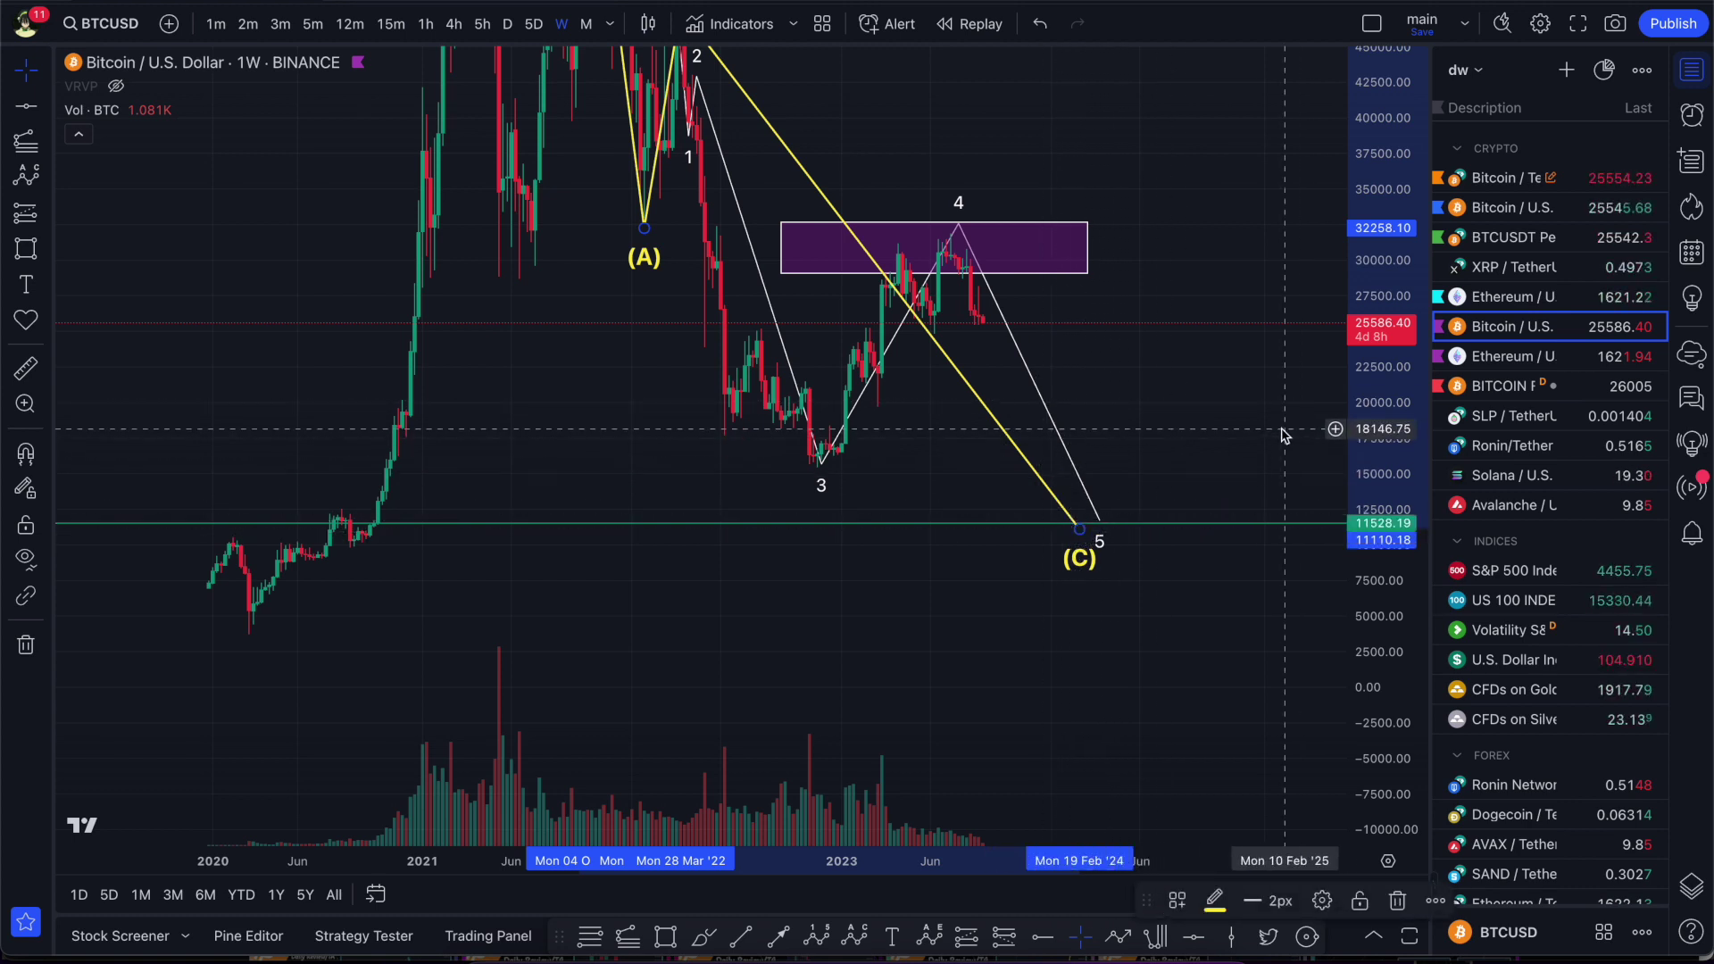
Try a shallower end for wave 5 above the wave 3 low, and return wave point 5 to about 11,537 on 25 March 2024.
{"action": "left_click_drag", "start_coordinate": [1293, 432], "coordinate": [1267, 441]}
{"action": "left_click_drag", "start_coordinate": [1373, 276], "coordinate": [1369, 465]}
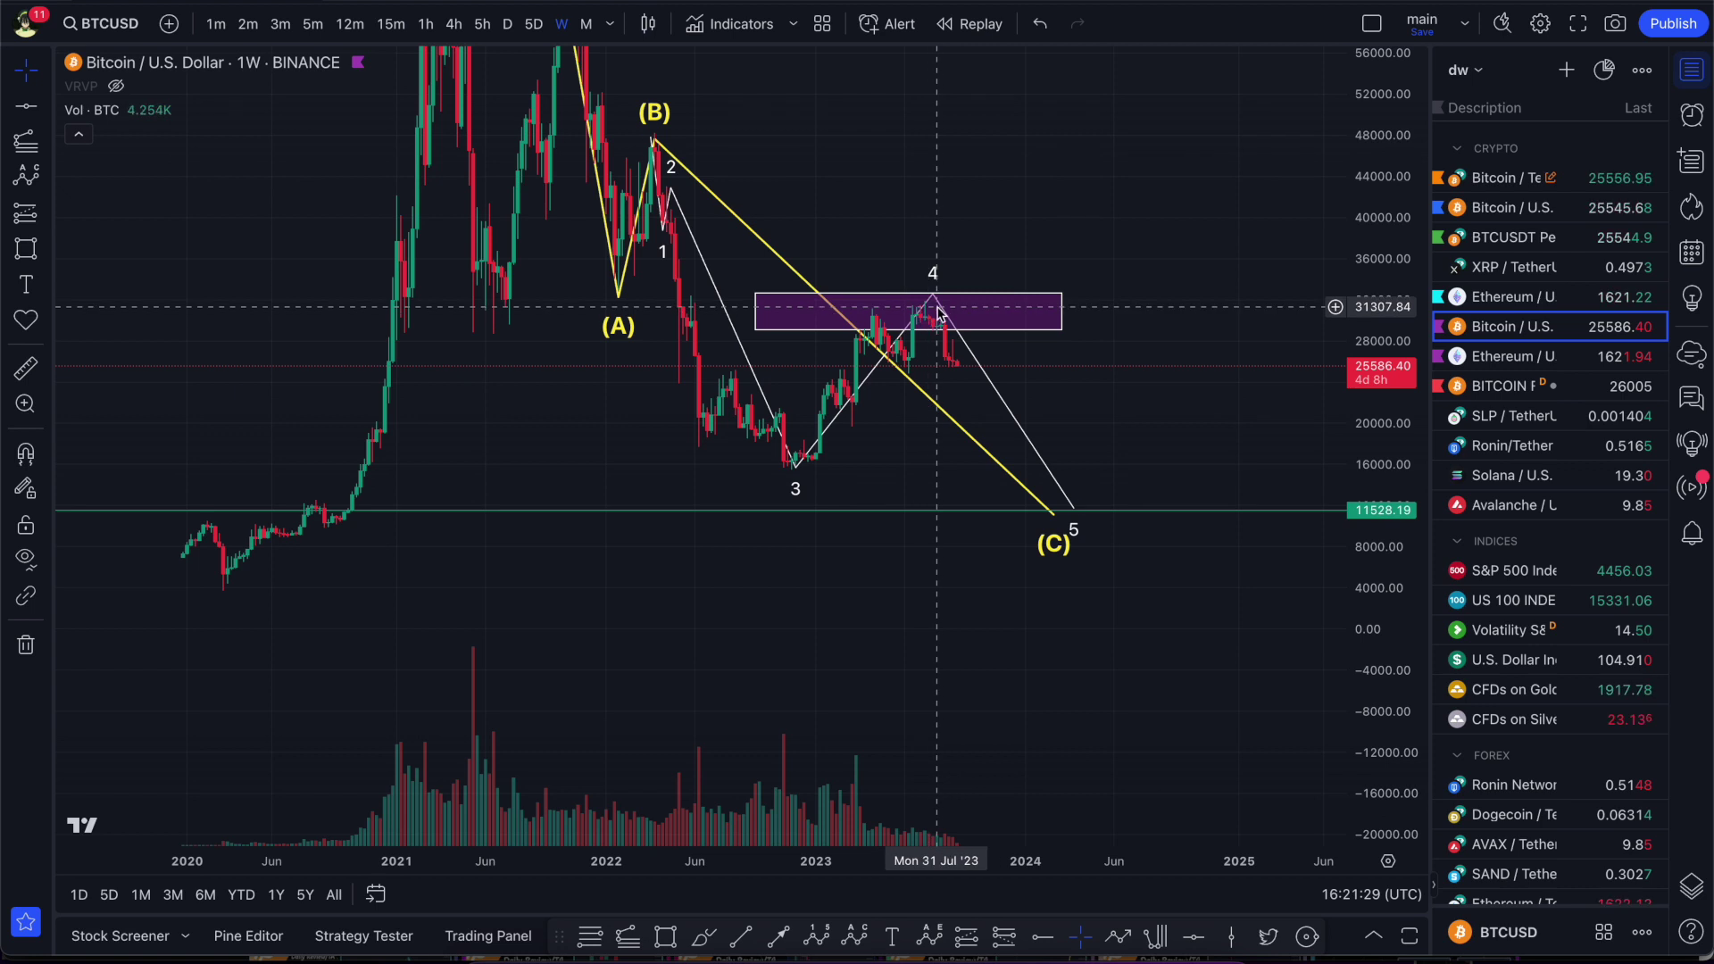
{"action": "left_click_drag", "start_coordinate": [1126, 462], "coordinate": [1203, 471]}
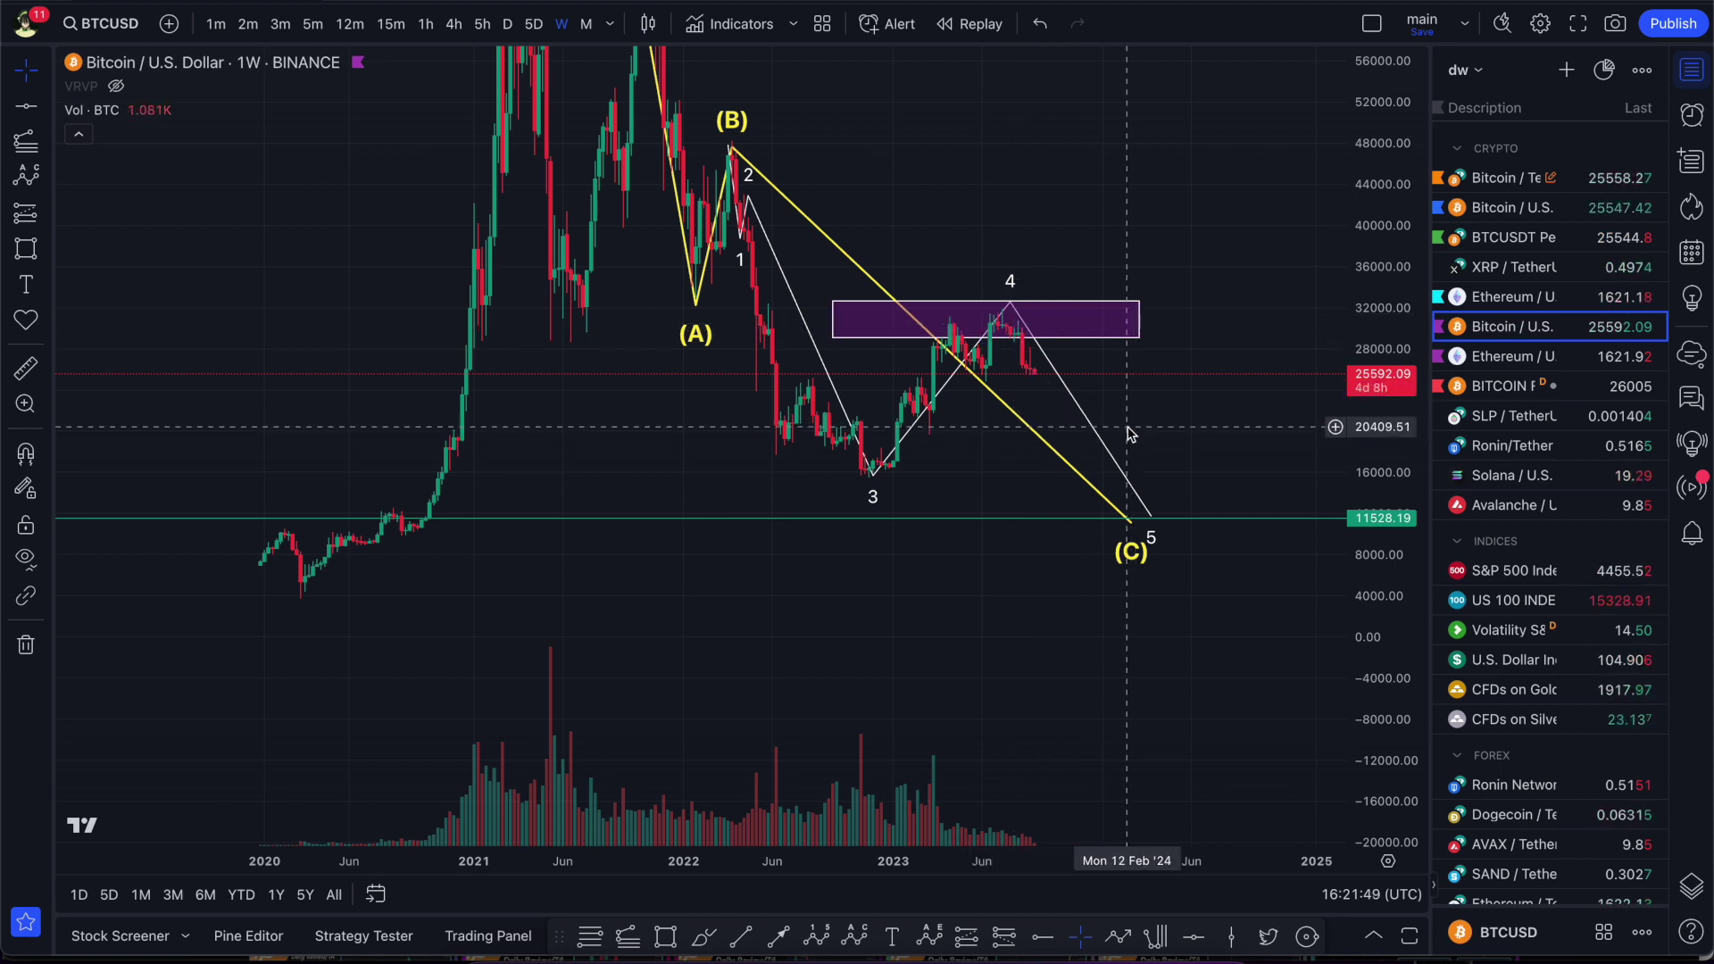
{"action": "scroll", "coordinate": [1134, 438], "scroll_direction": "right", "scroll_amount": 3}
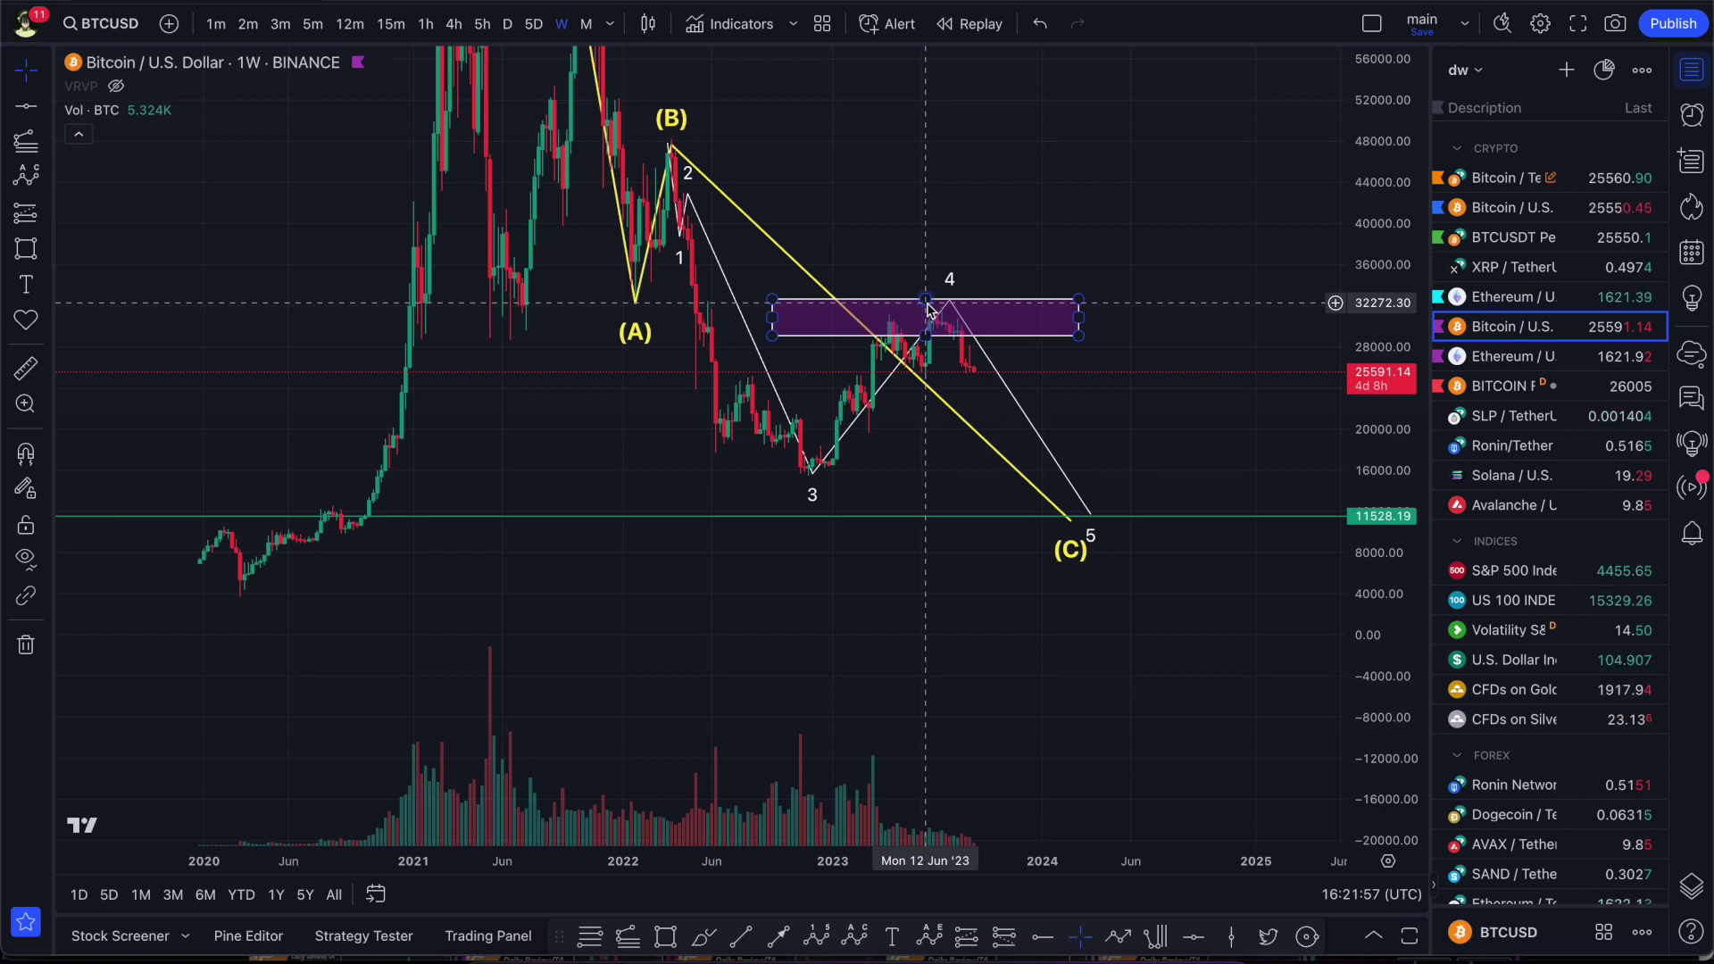
{"action": "mouse_move", "coordinate": [1098, 513]}
{"action": "left_mouse_down"}
{"action": "mouse_move", "coordinate": [1020, 435]}
{"action": "mouse_move", "coordinate": [1040, 473]}
{"action": "mouse_move", "coordinate": [1069, 470]}
{"action": "left_mouse_up"}
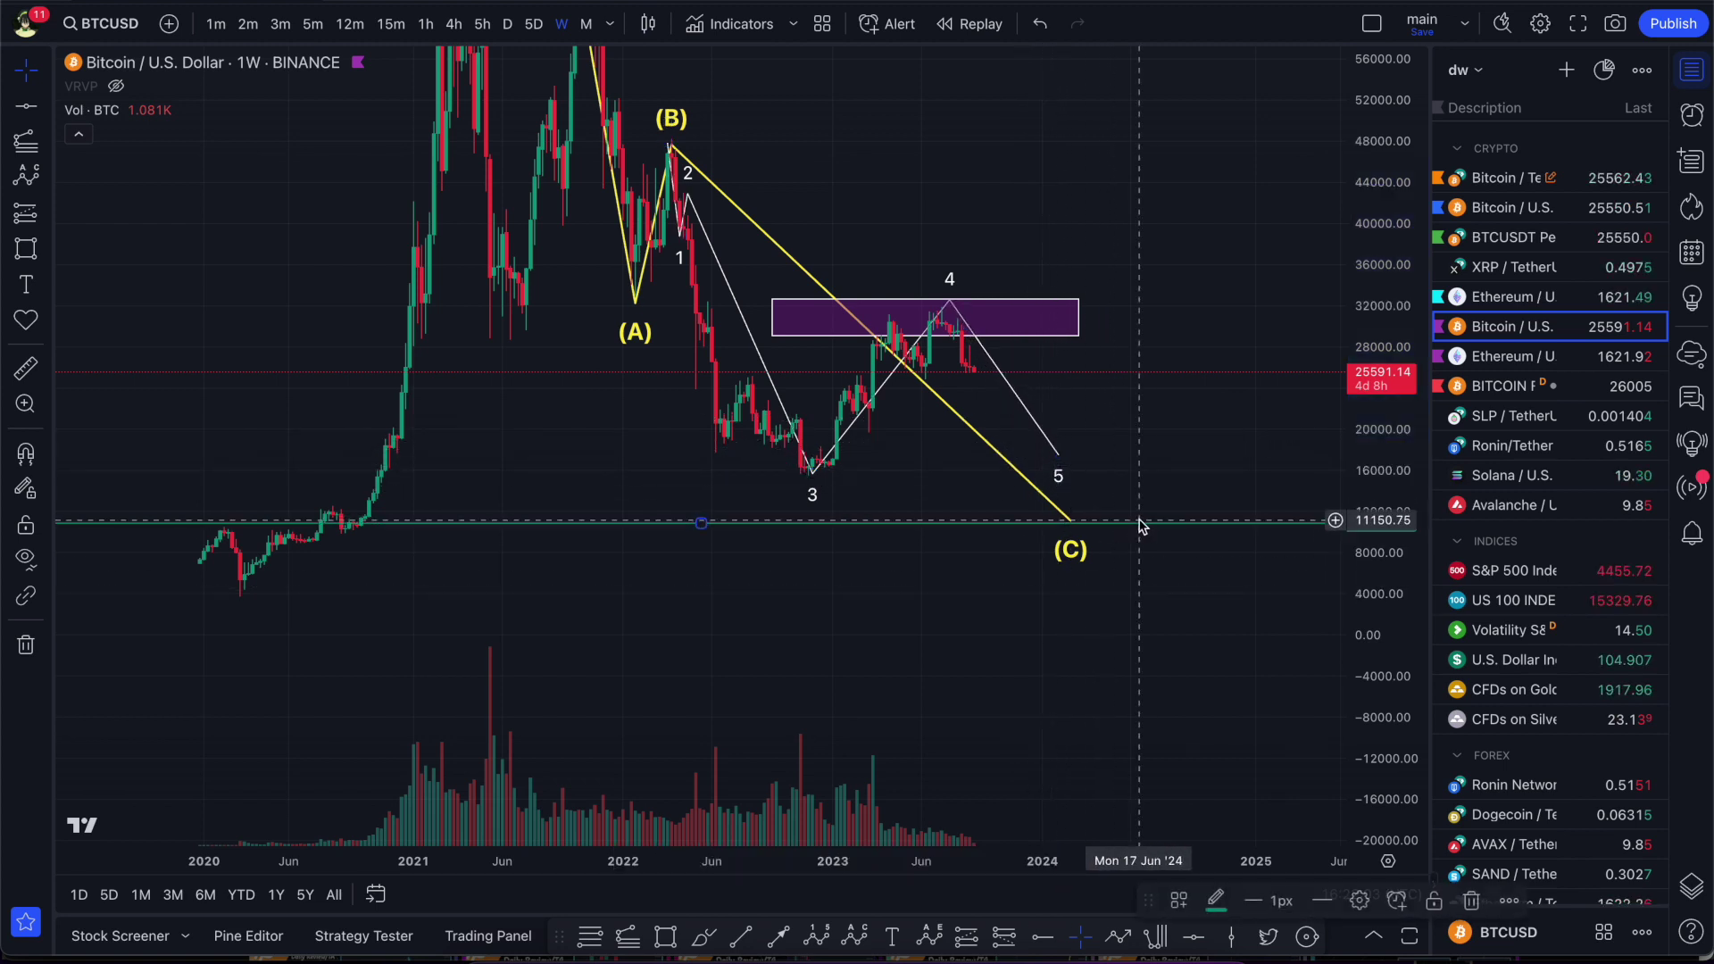
{"action": "key", "text": "ctrl+z"}
{"action": "mouse_move", "coordinate": [1060, 456]}
{"action": "left_mouse_down"}
{"action": "mouse_move", "coordinate": [1042, 442]}
{"action": "mouse_move", "coordinate": [1091, 518]}
{"action": "left_mouse_up"}
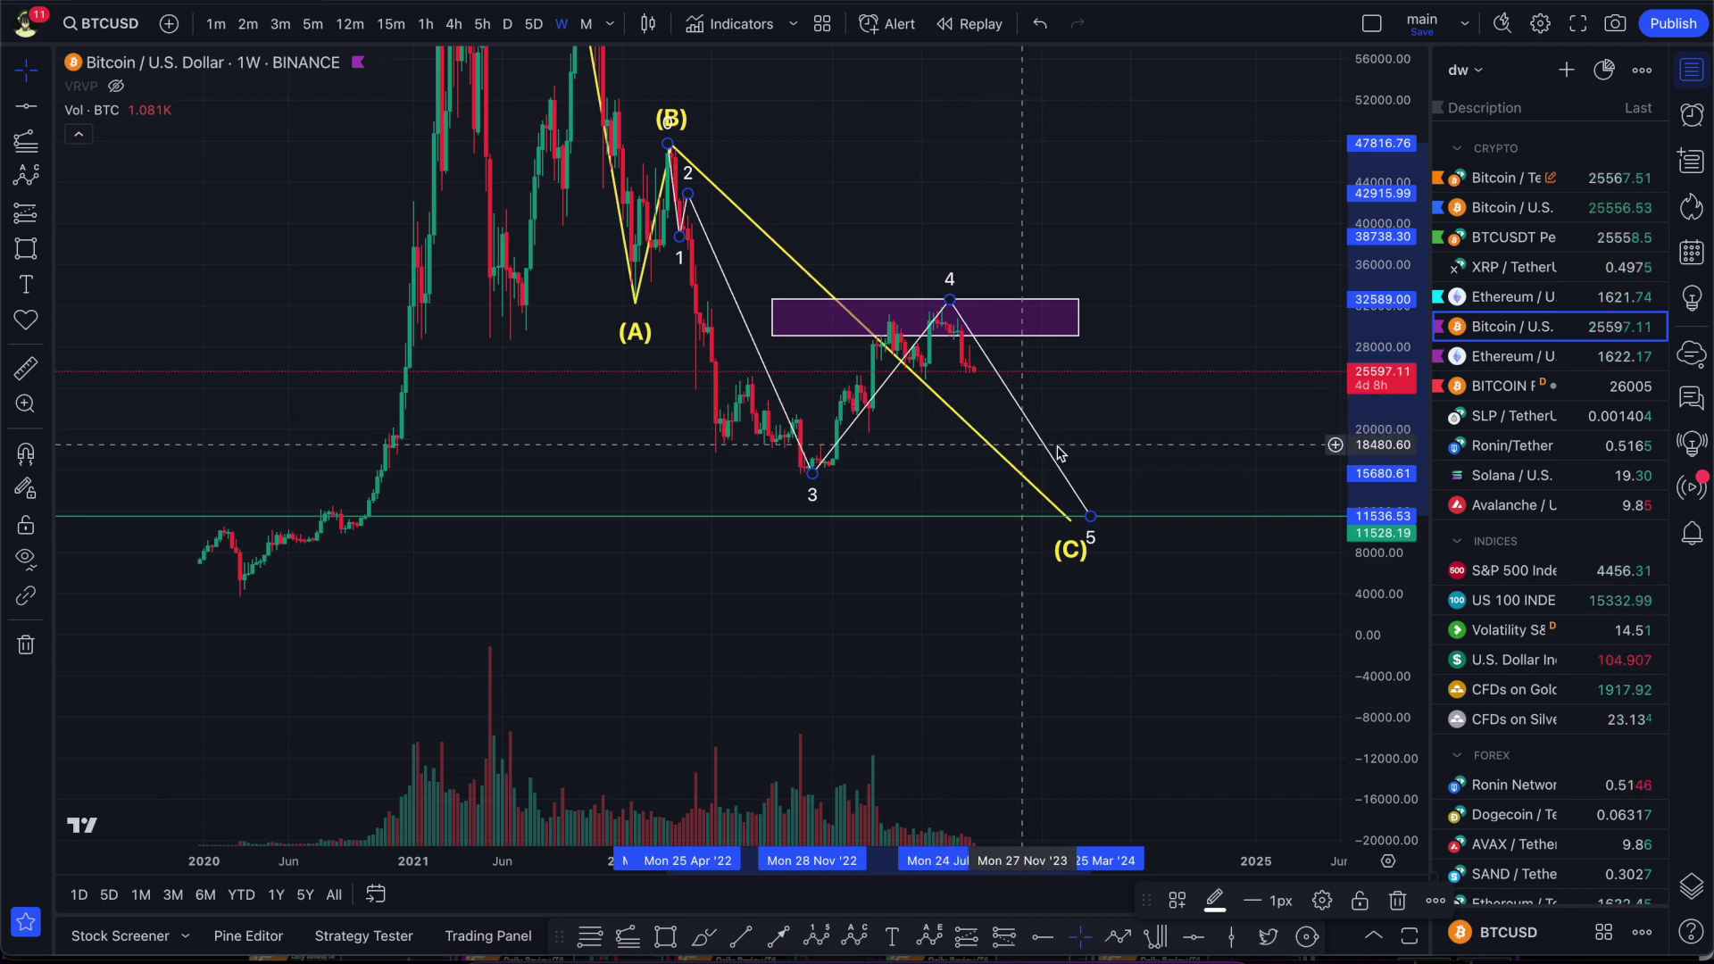
Draw a horizontal ray at about 19,673, starting from 27 February 2023 at the low of the rise between wave points 3 and 4.
{"action": "left_click_drag", "start_coordinate": [1063, 436], "coordinate": [1041, 452]}
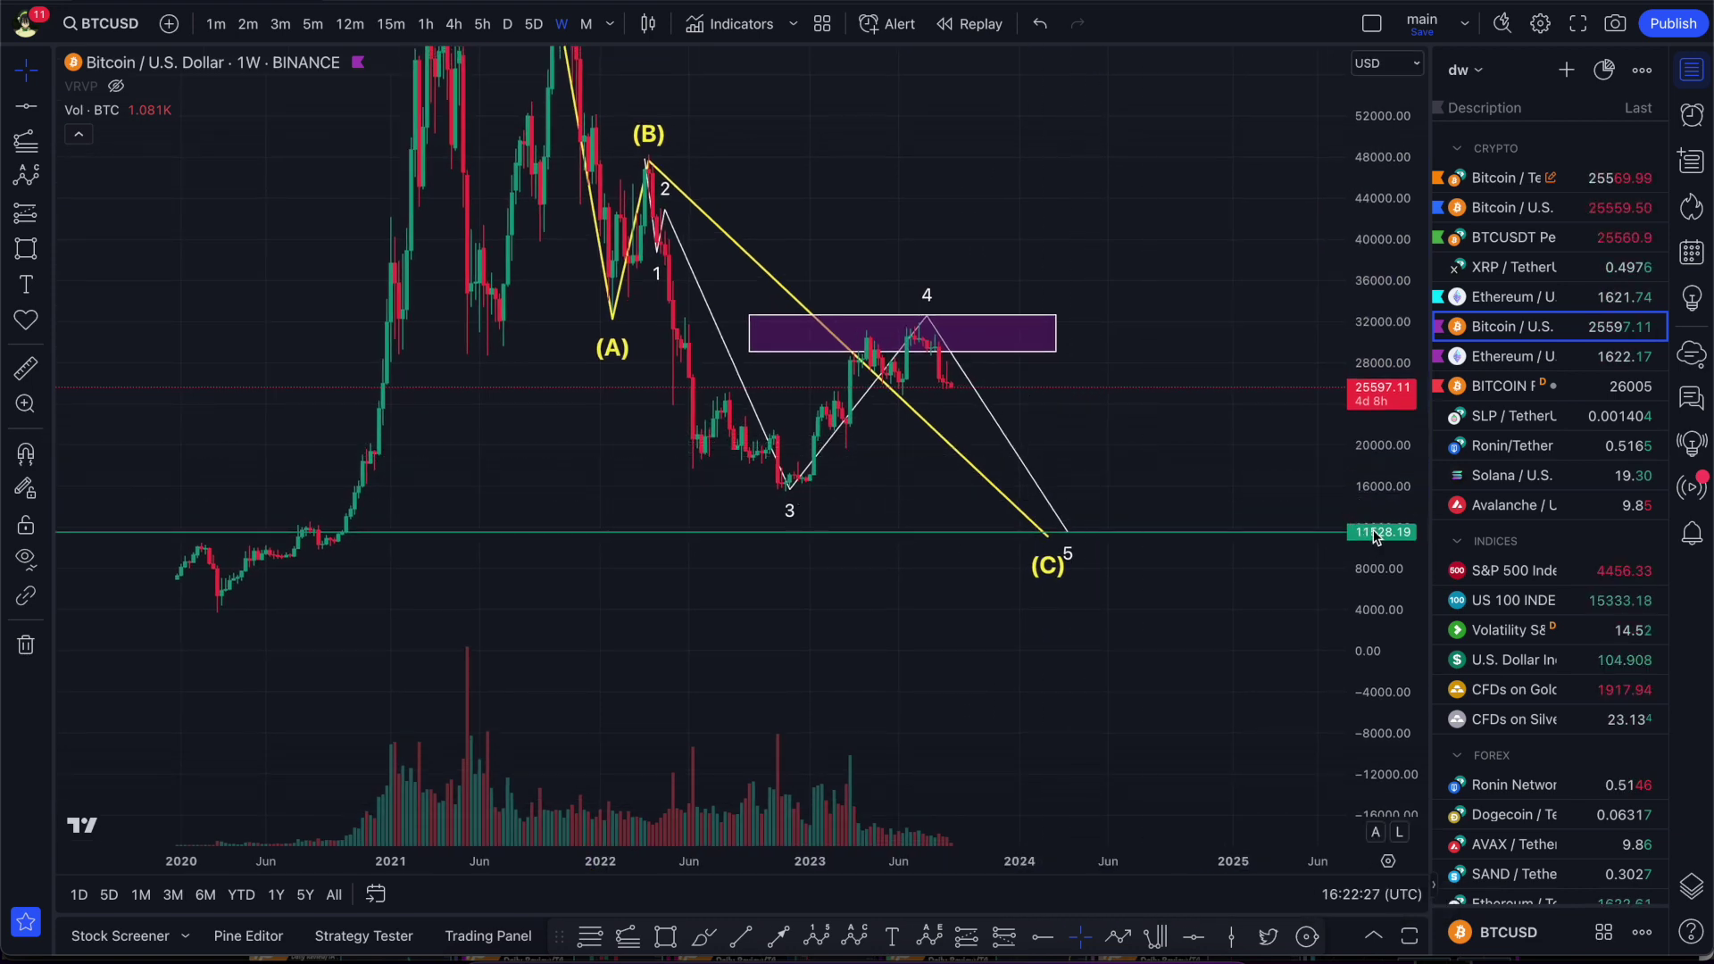
{"action": "left_click_drag", "start_coordinate": [1374, 534], "coordinate": [1201, 444]}
{"action": "left_click", "coordinate": [1200, 937]}
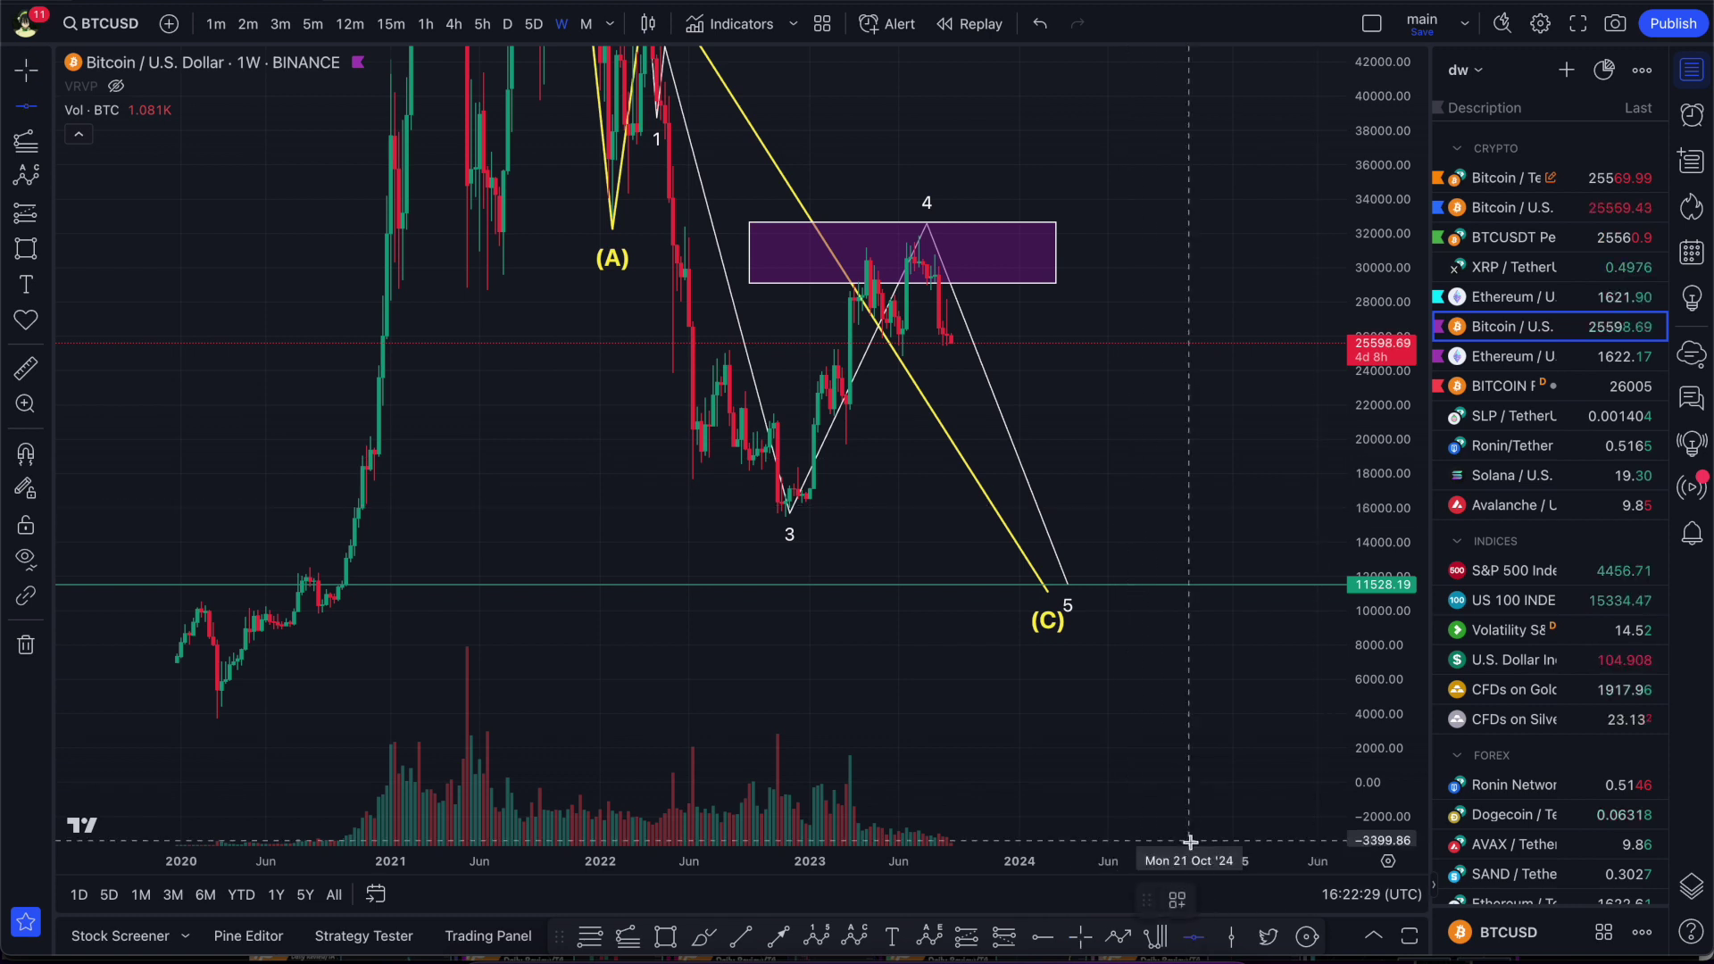
{"action": "left_click", "coordinate": [1078, 937]}
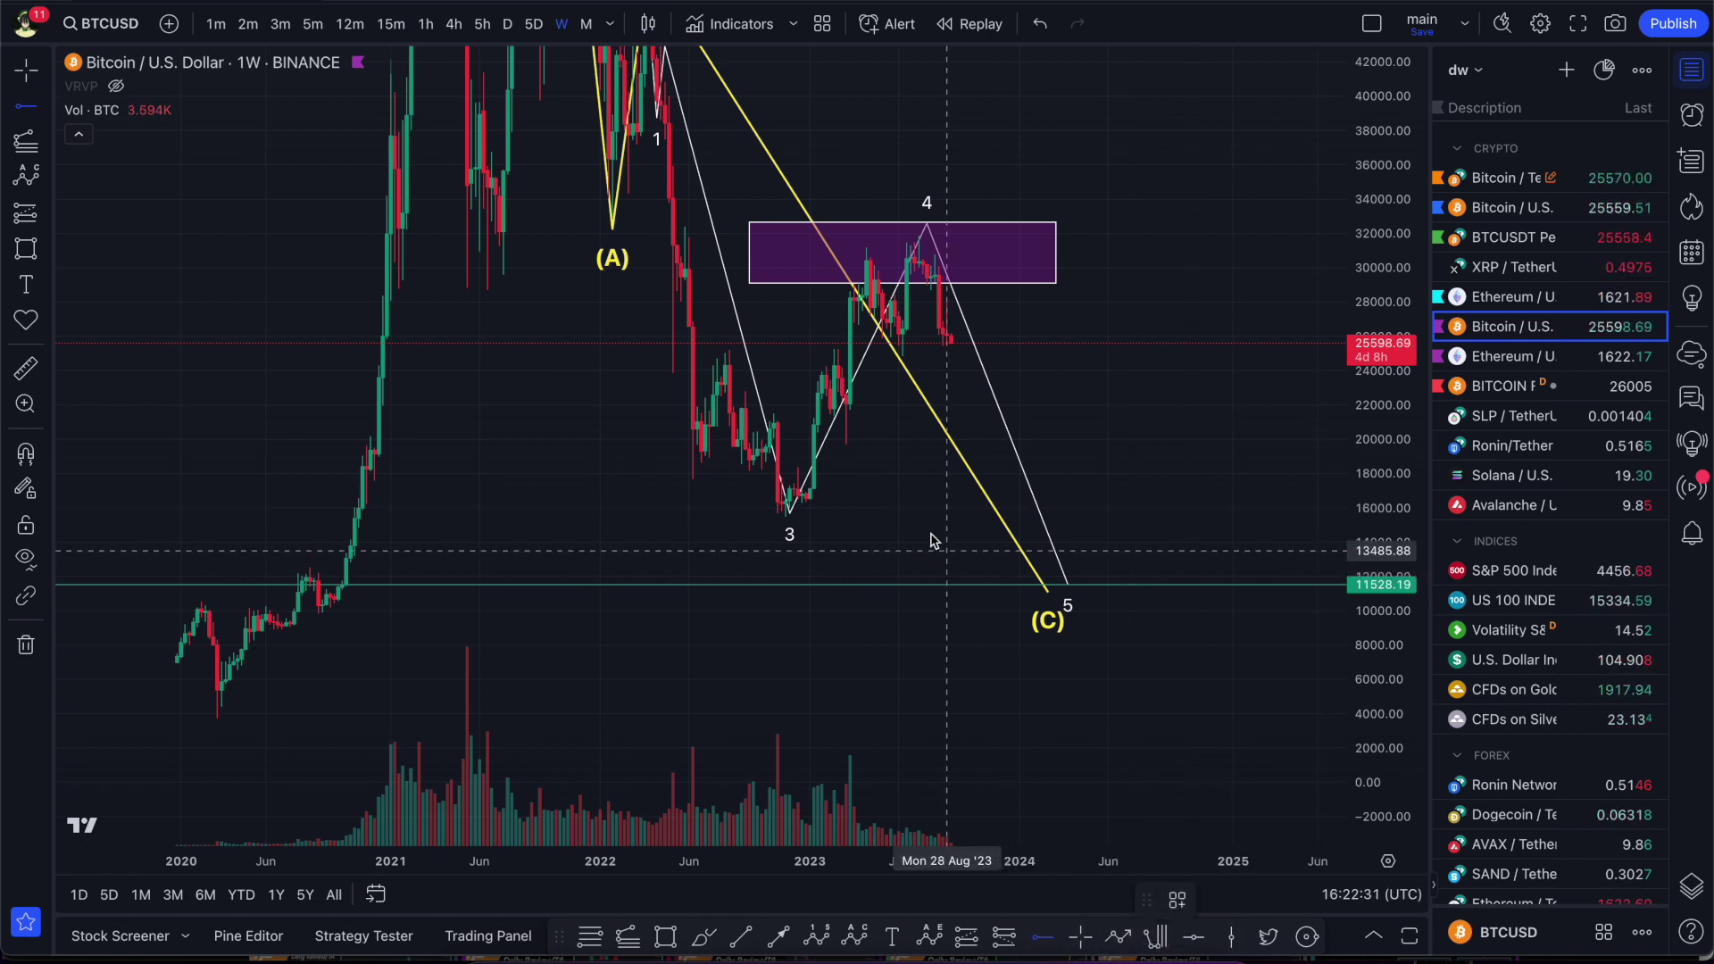
{"action": "left_click", "coordinate": [850, 444]}
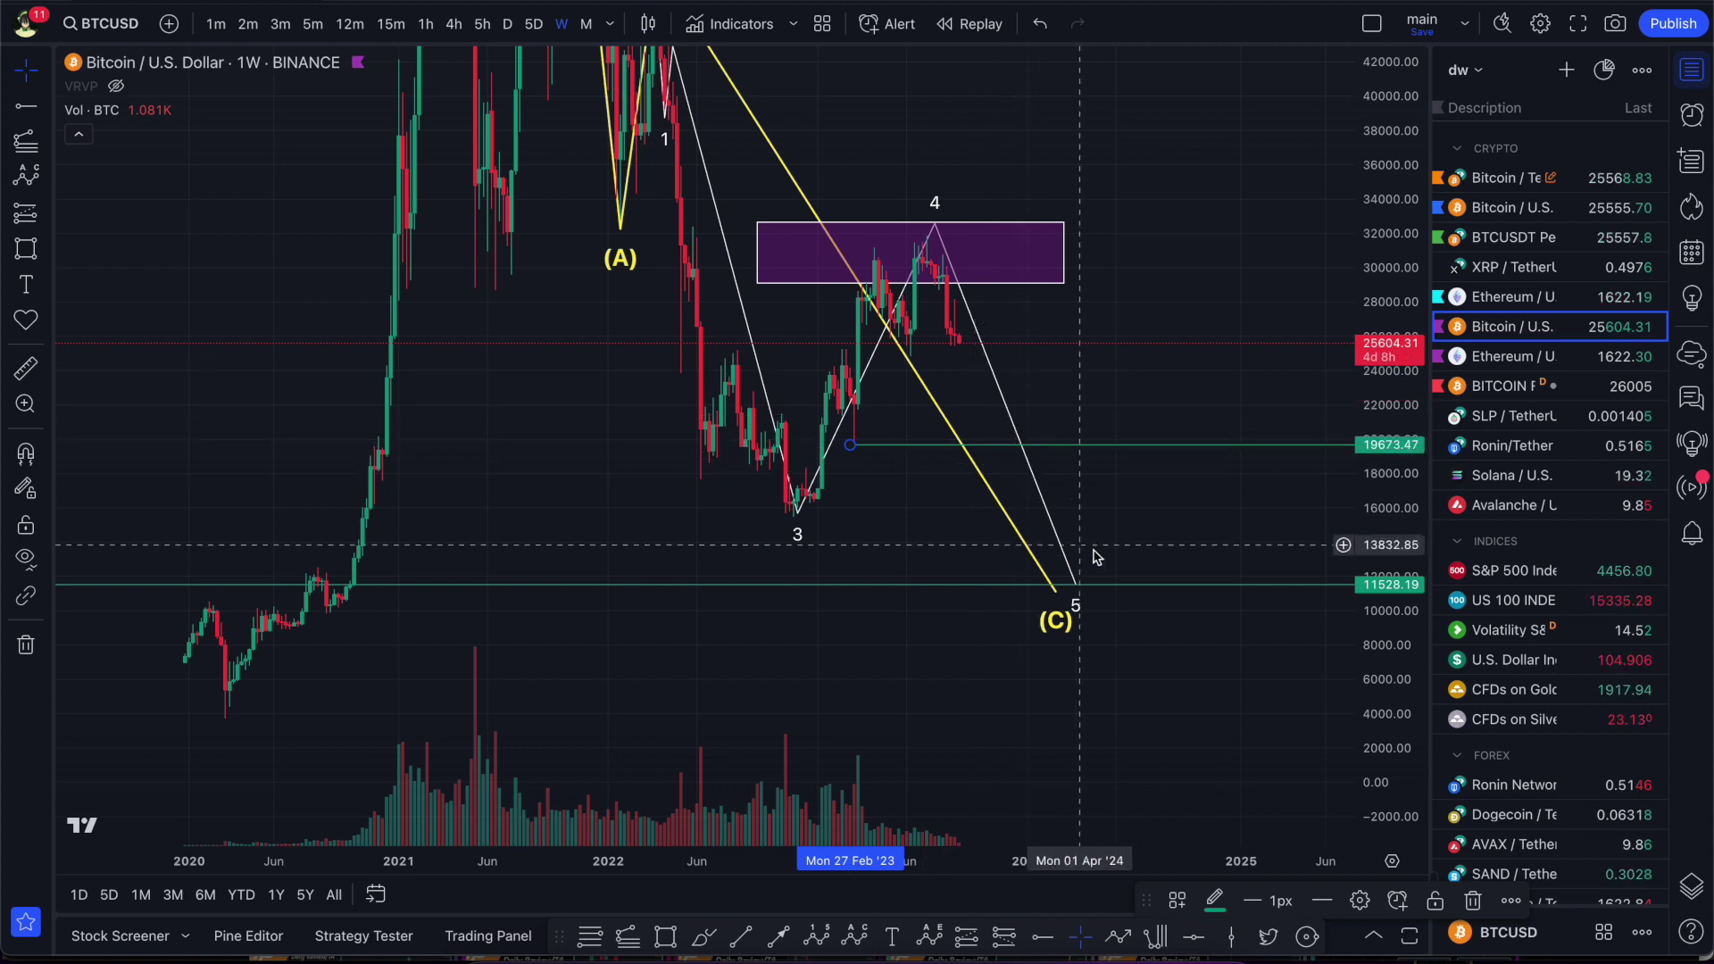
Draw a horizontal ray at about 16,030, starting from 31 October 2022 beside the wave 3 low.
{"action": "left_click", "coordinate": [1040, 933]}
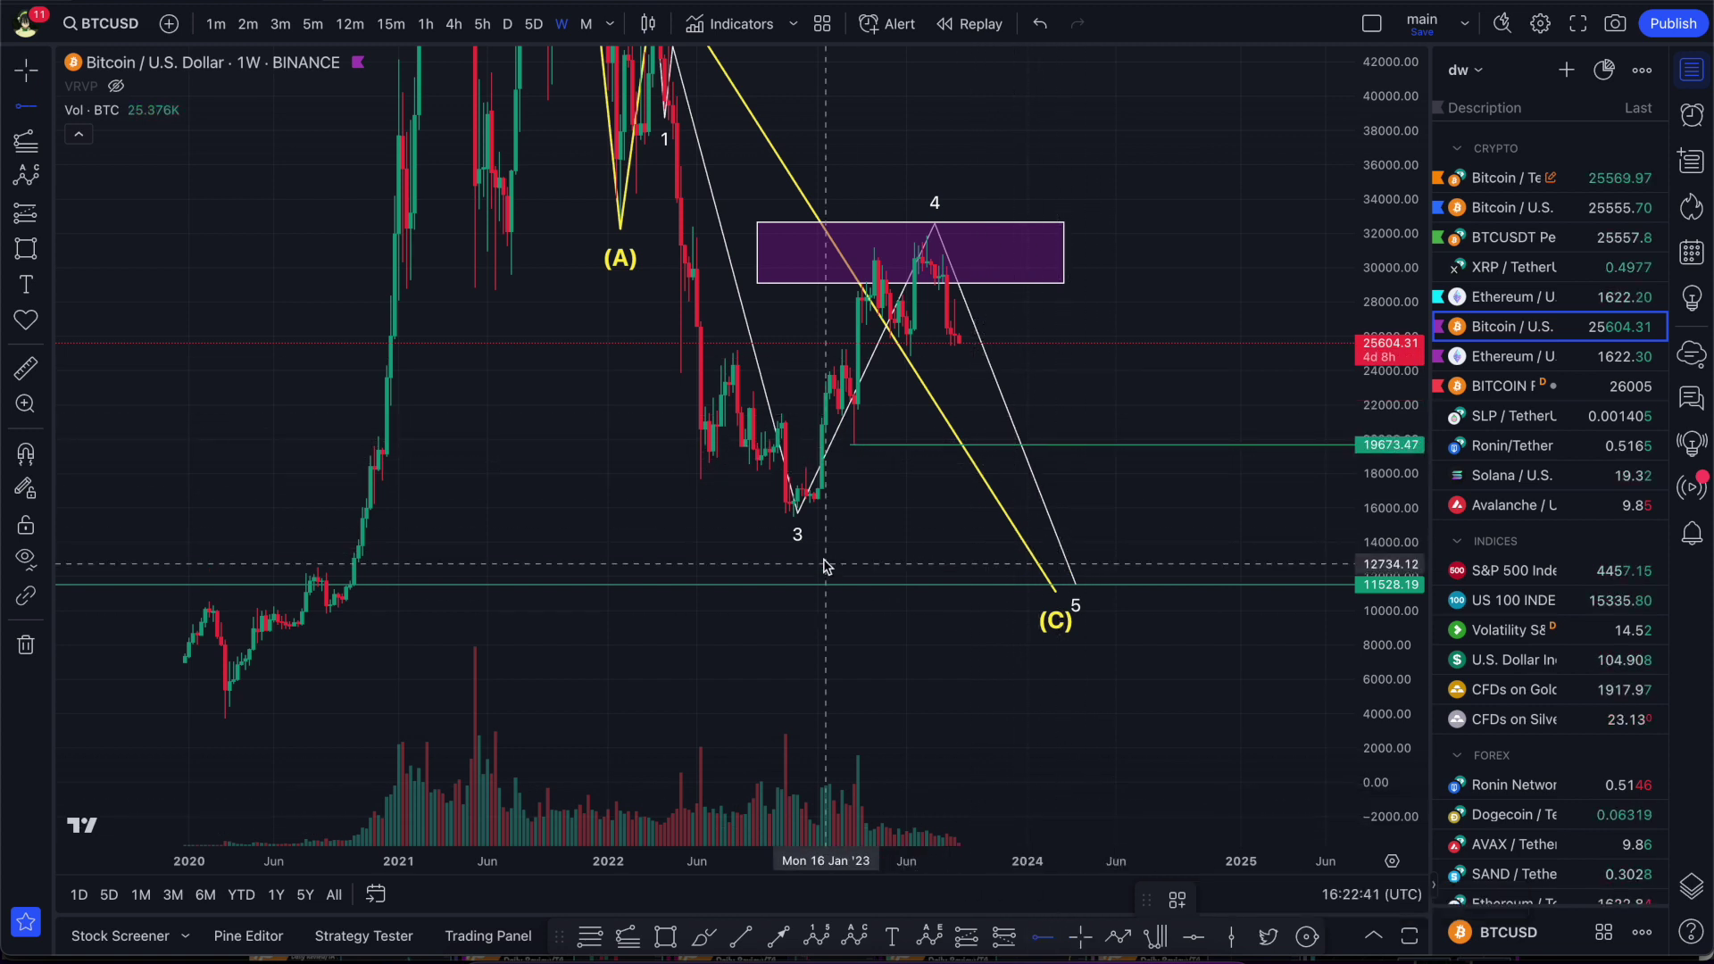
{"action": "left_click", "coordinate": [781, 506]}
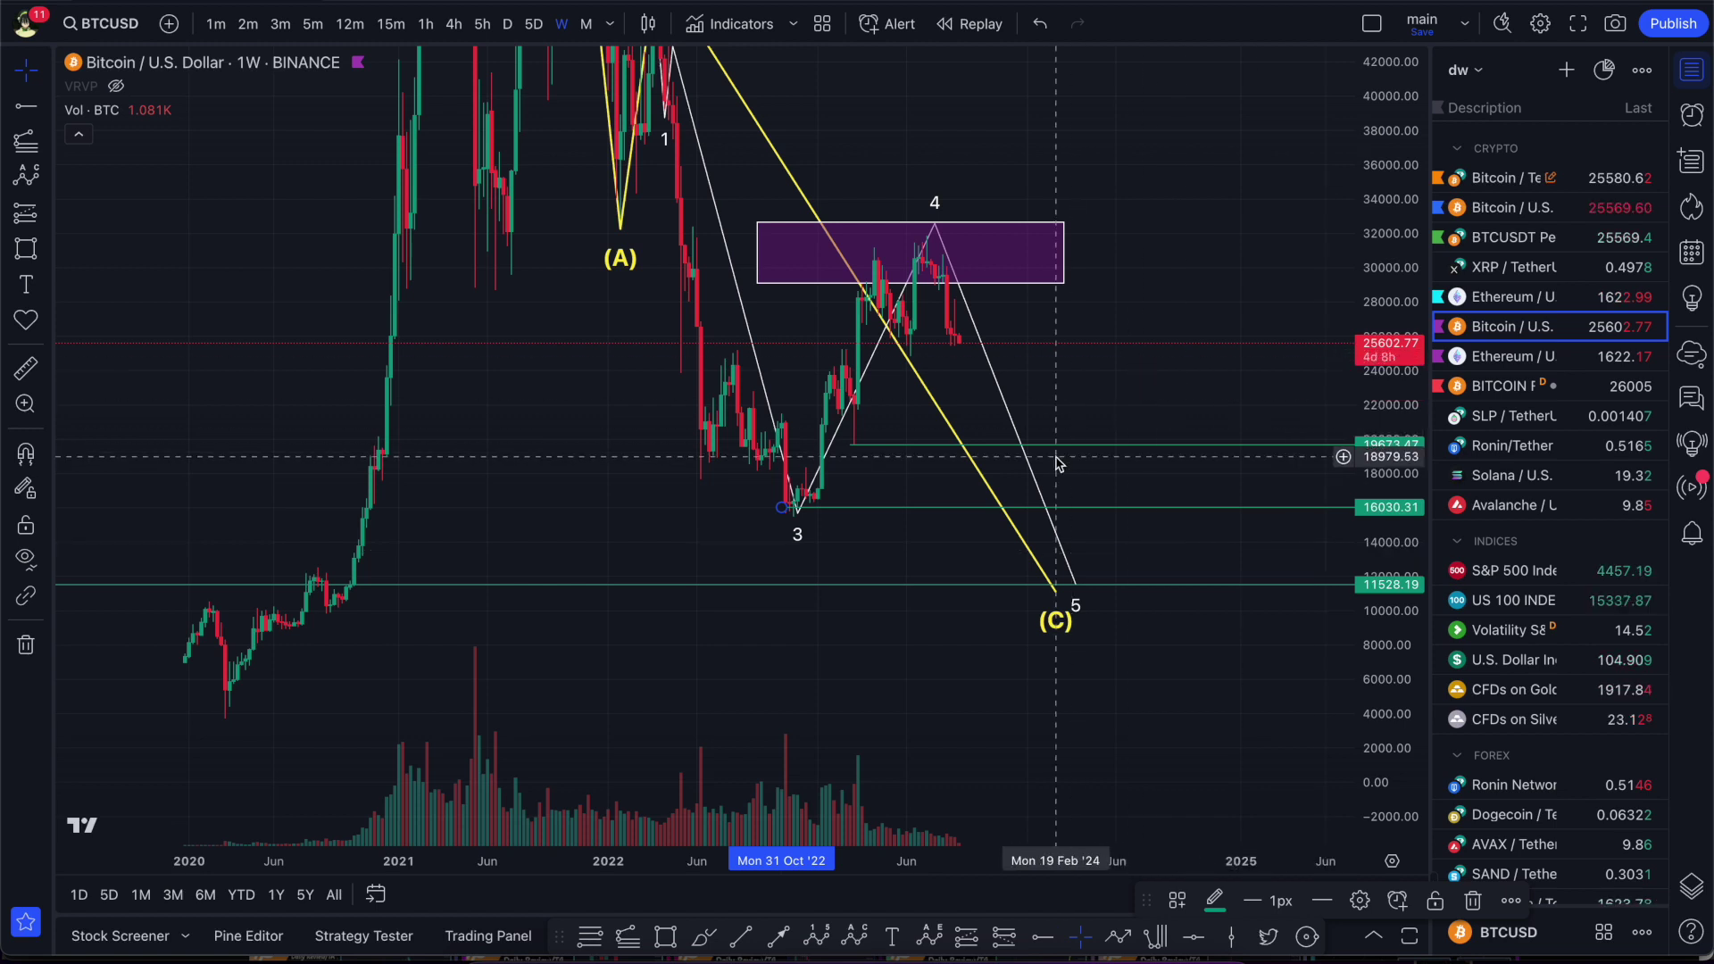
Draw a red arrow from the wave 4 peak at about 31,738 down to about 19,342, and delete it.
{"action": "left_click_drag", "start_coordinate": [1127, 438], "coordinate": [890, 323]}
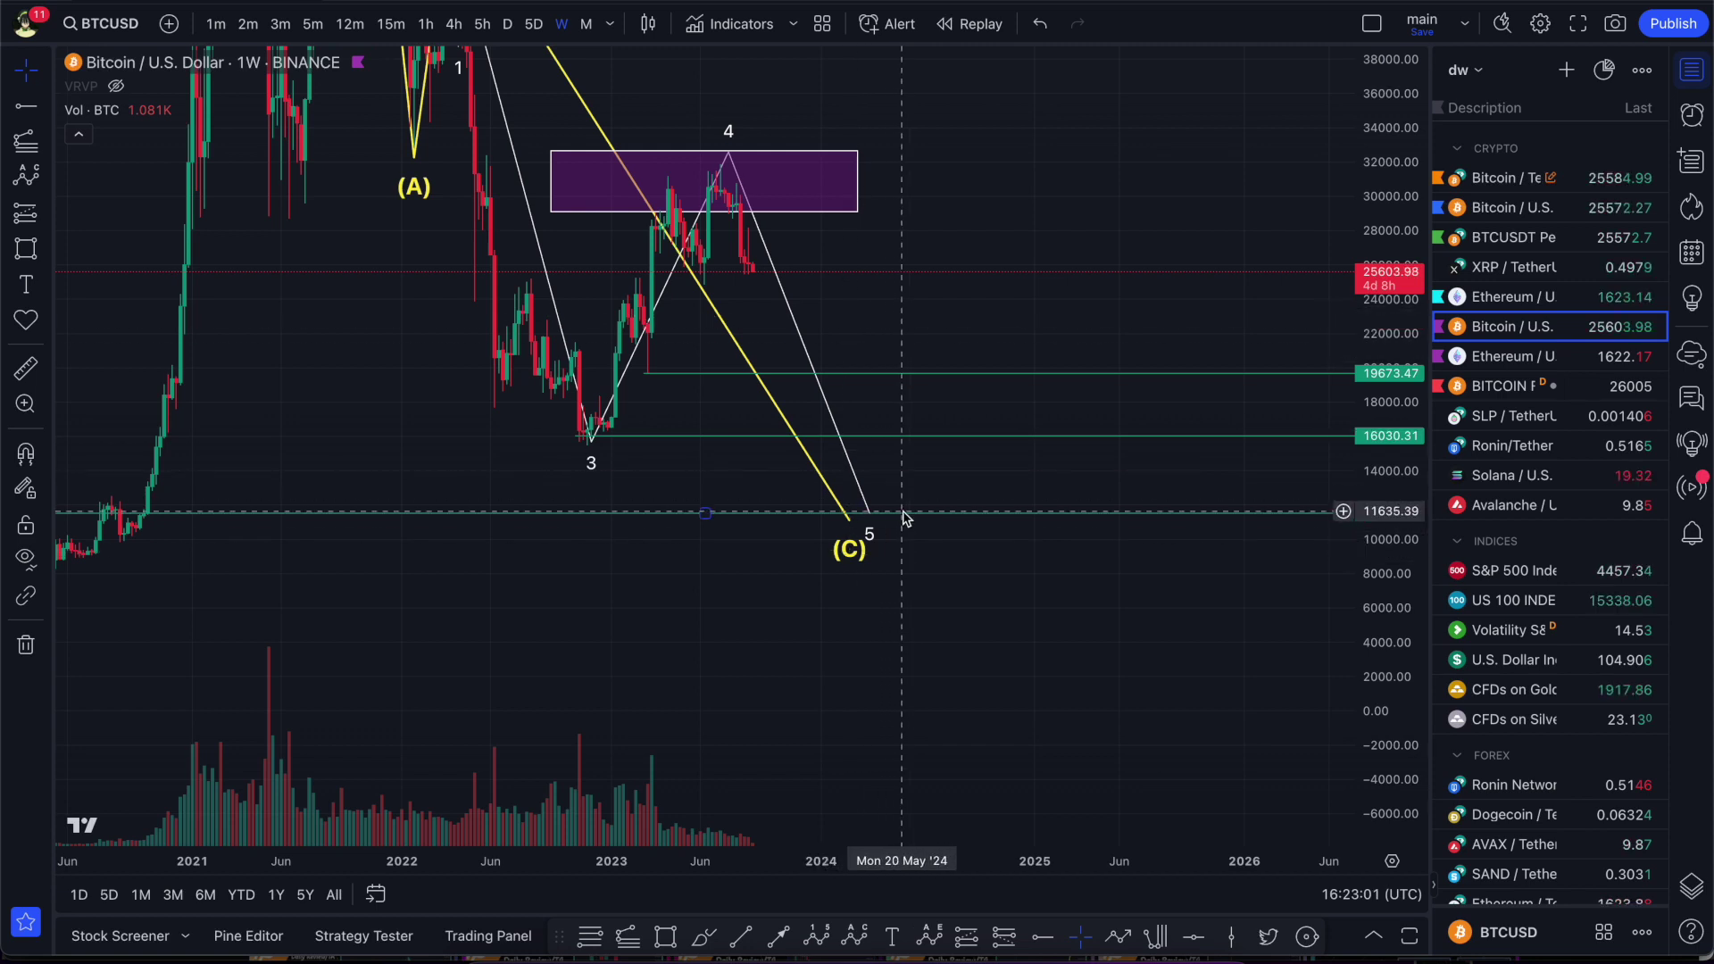
{"action": "left_click_drag", "start_coordinate": [1397, 330], "coordinate": [1406, 429]}
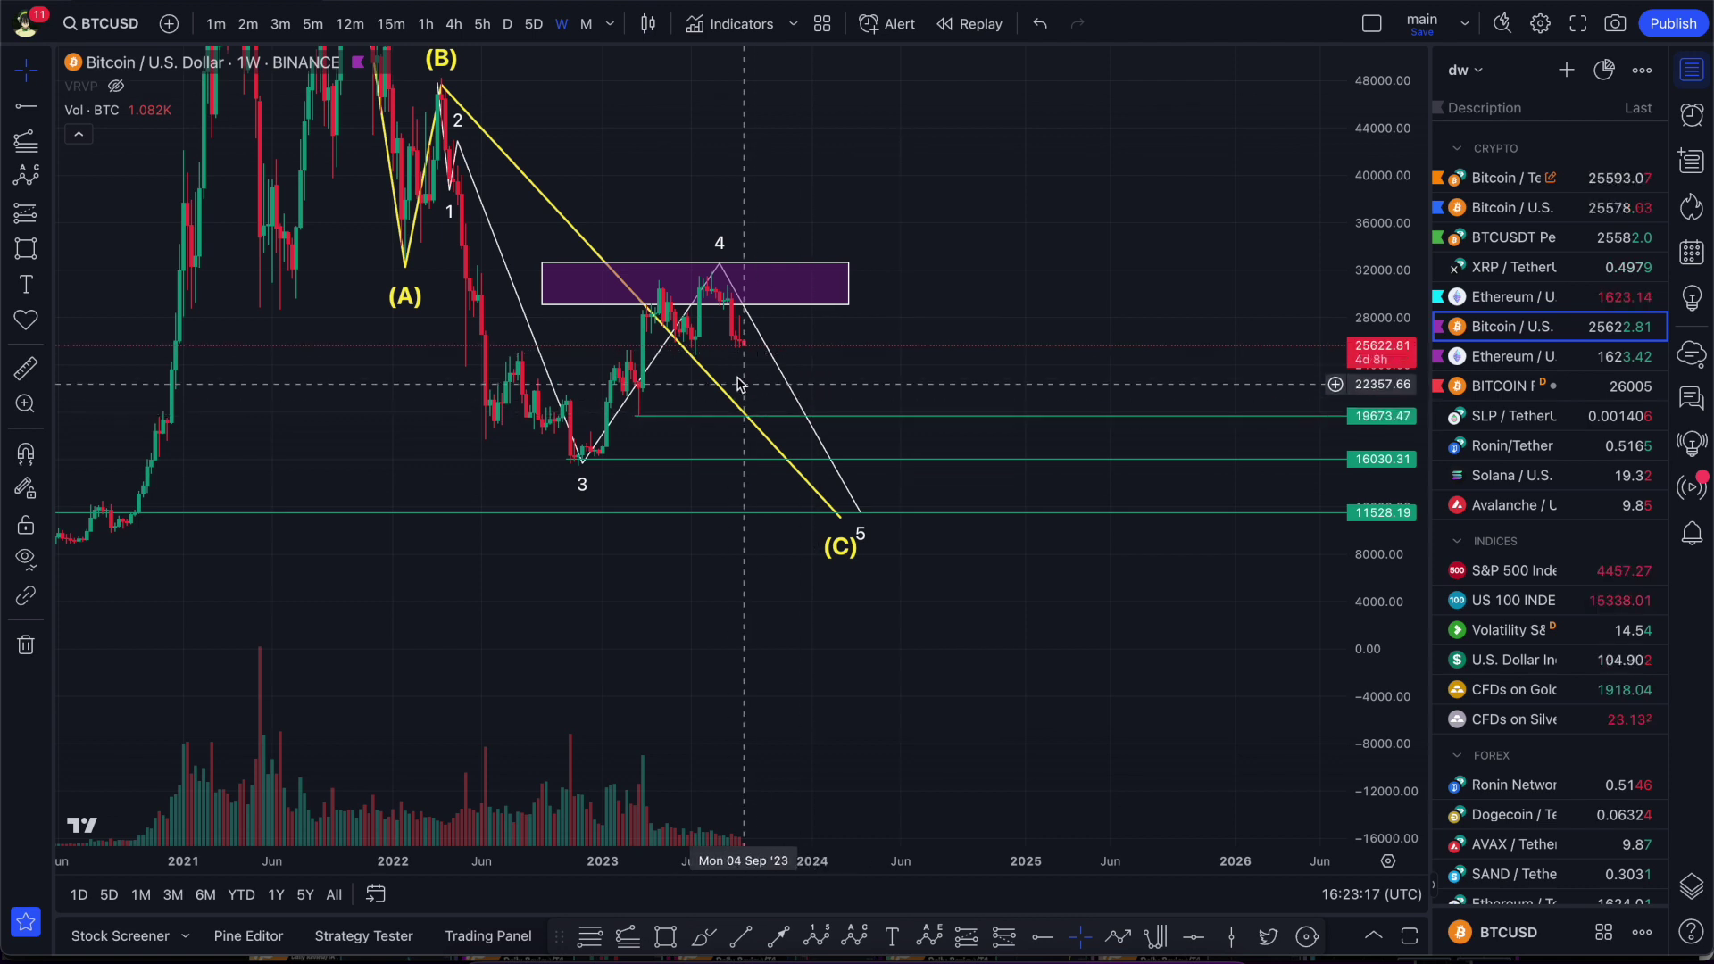
{"action": "left_click", "coordinate": [777, 935]}
{"action": "left_click", "coordinate": [711, 272]}
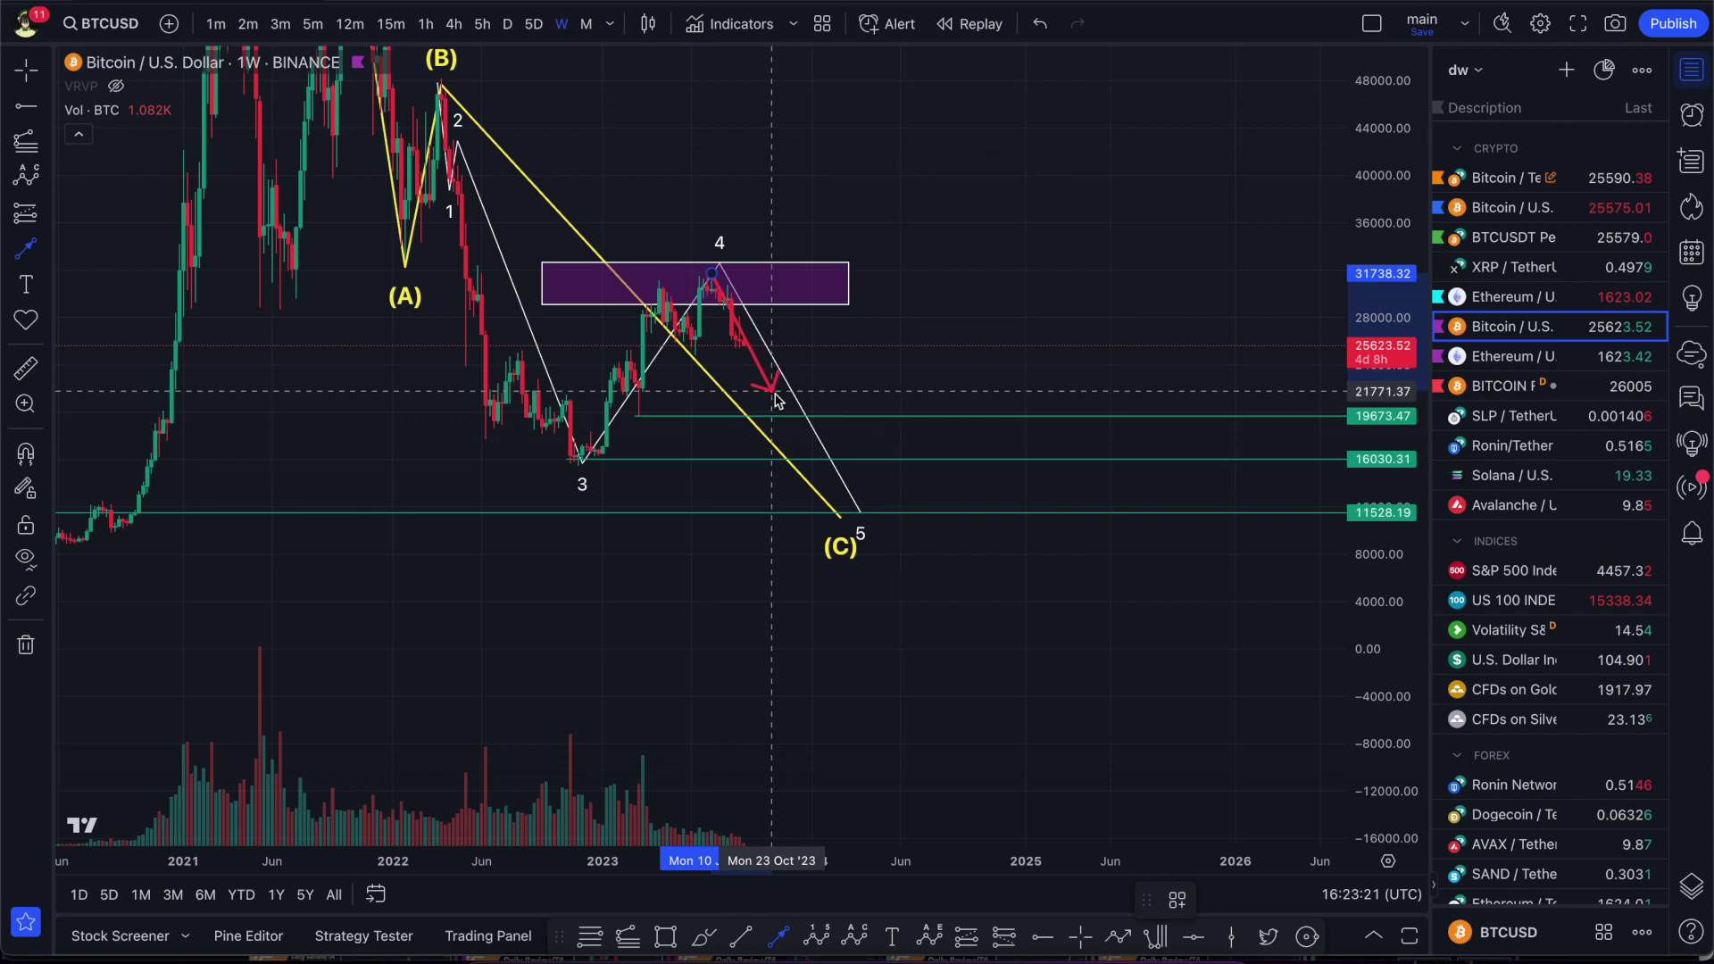
{"action": "left_click", "coordinate": [783, 419]}
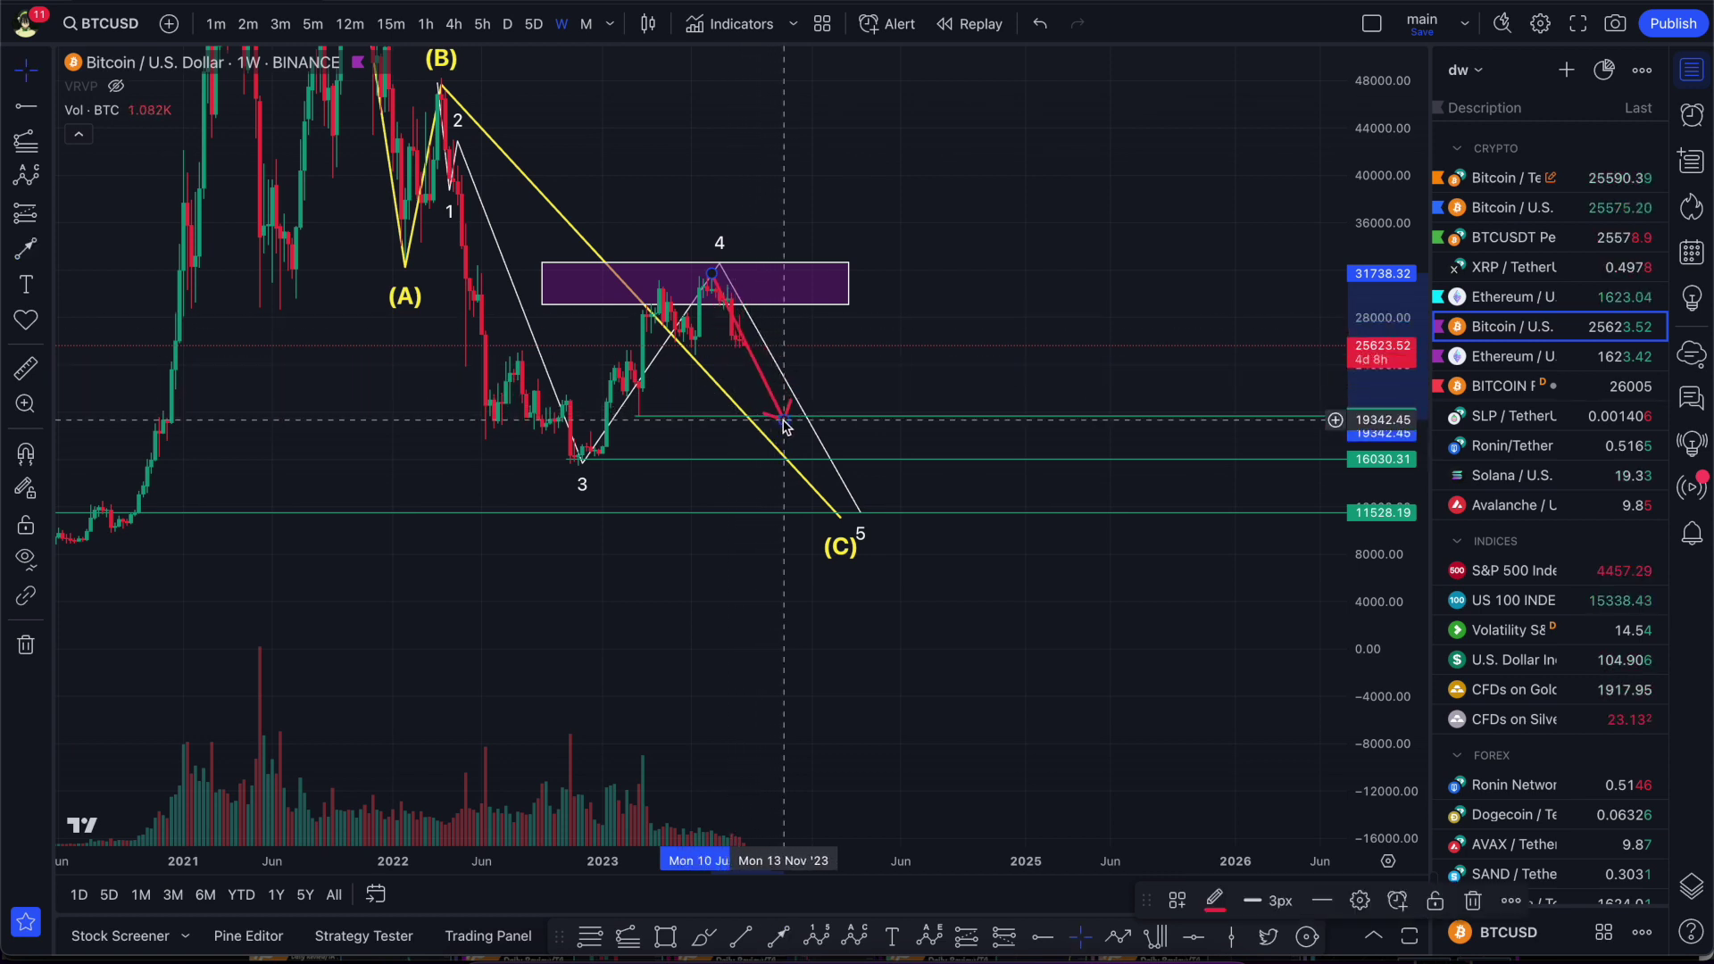
{"action": "key", "text": "Delete"}
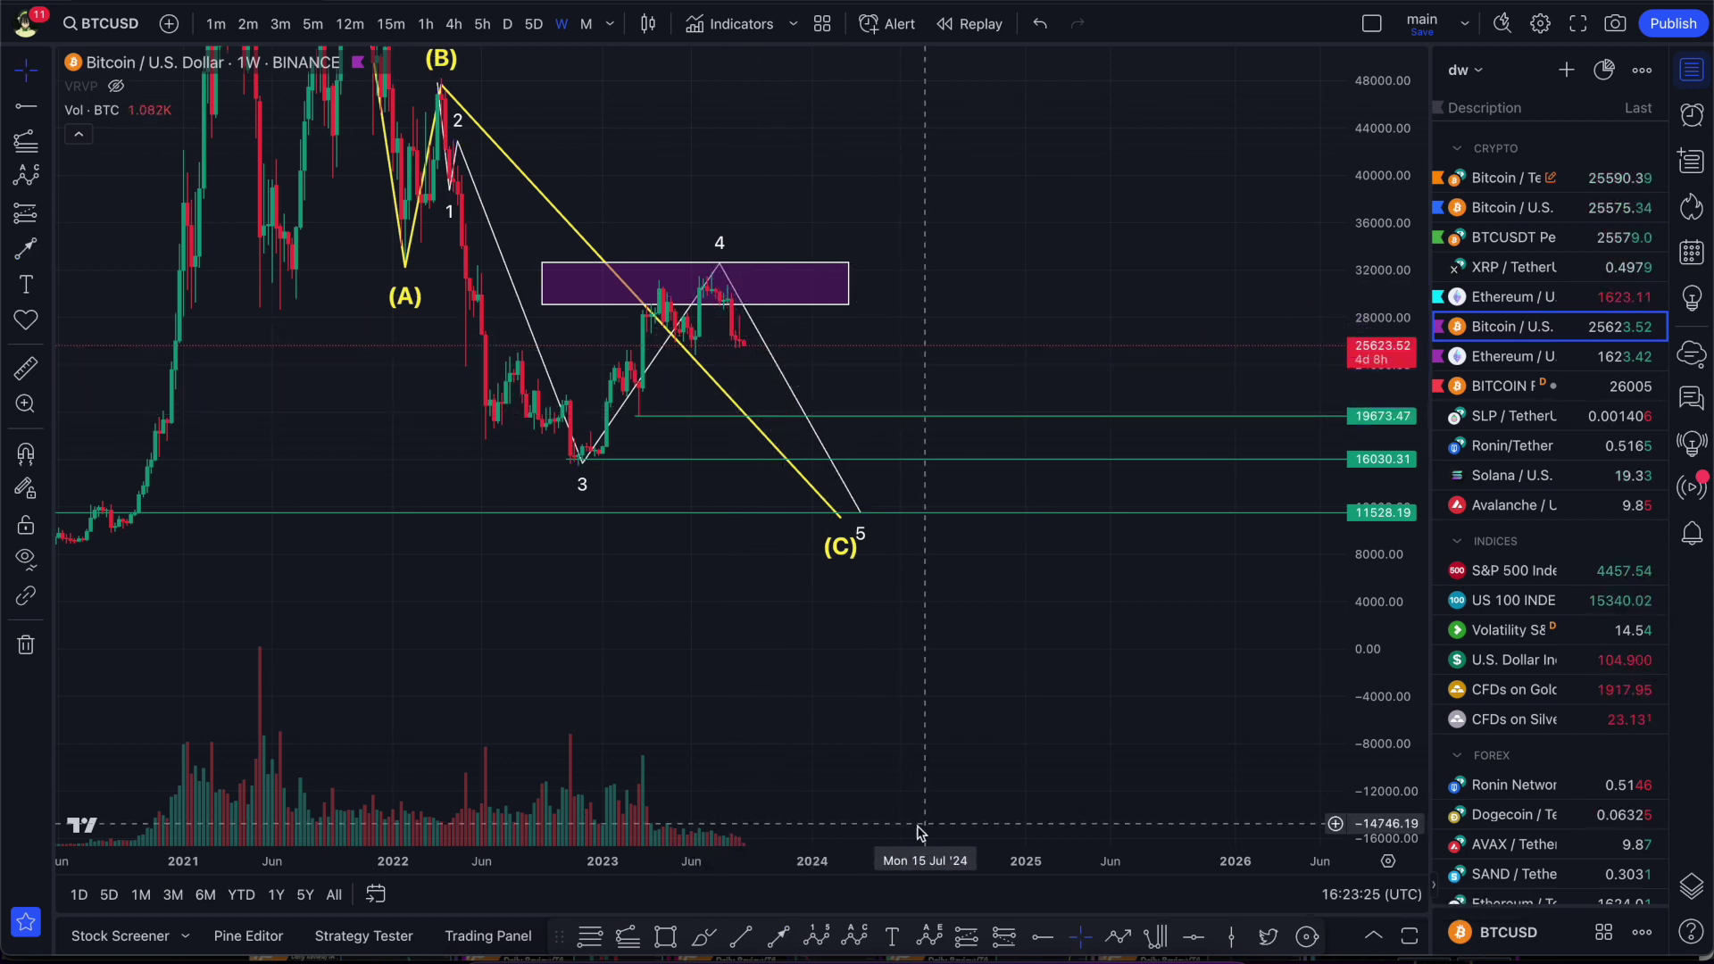
Sketch brush strokes falling from the wave 4 peak and crossing the support level near 25,000, and undo them.
{"action": "left_click", "coordinate": [703, 936]}
{"action": "left_click_drag", "start_coordinate": [708, 286], "coordinate": [768, 395]}
{"action": "mouse_move", "coordinate": [705, 346]}
{"action": "left_mouse_down"}
{"action": "mouse_move", "coordinate": [546, 350]}
{"action": "mouse_move", "coordinate": [848, 357]}
{"action": "left_mouse_up"}
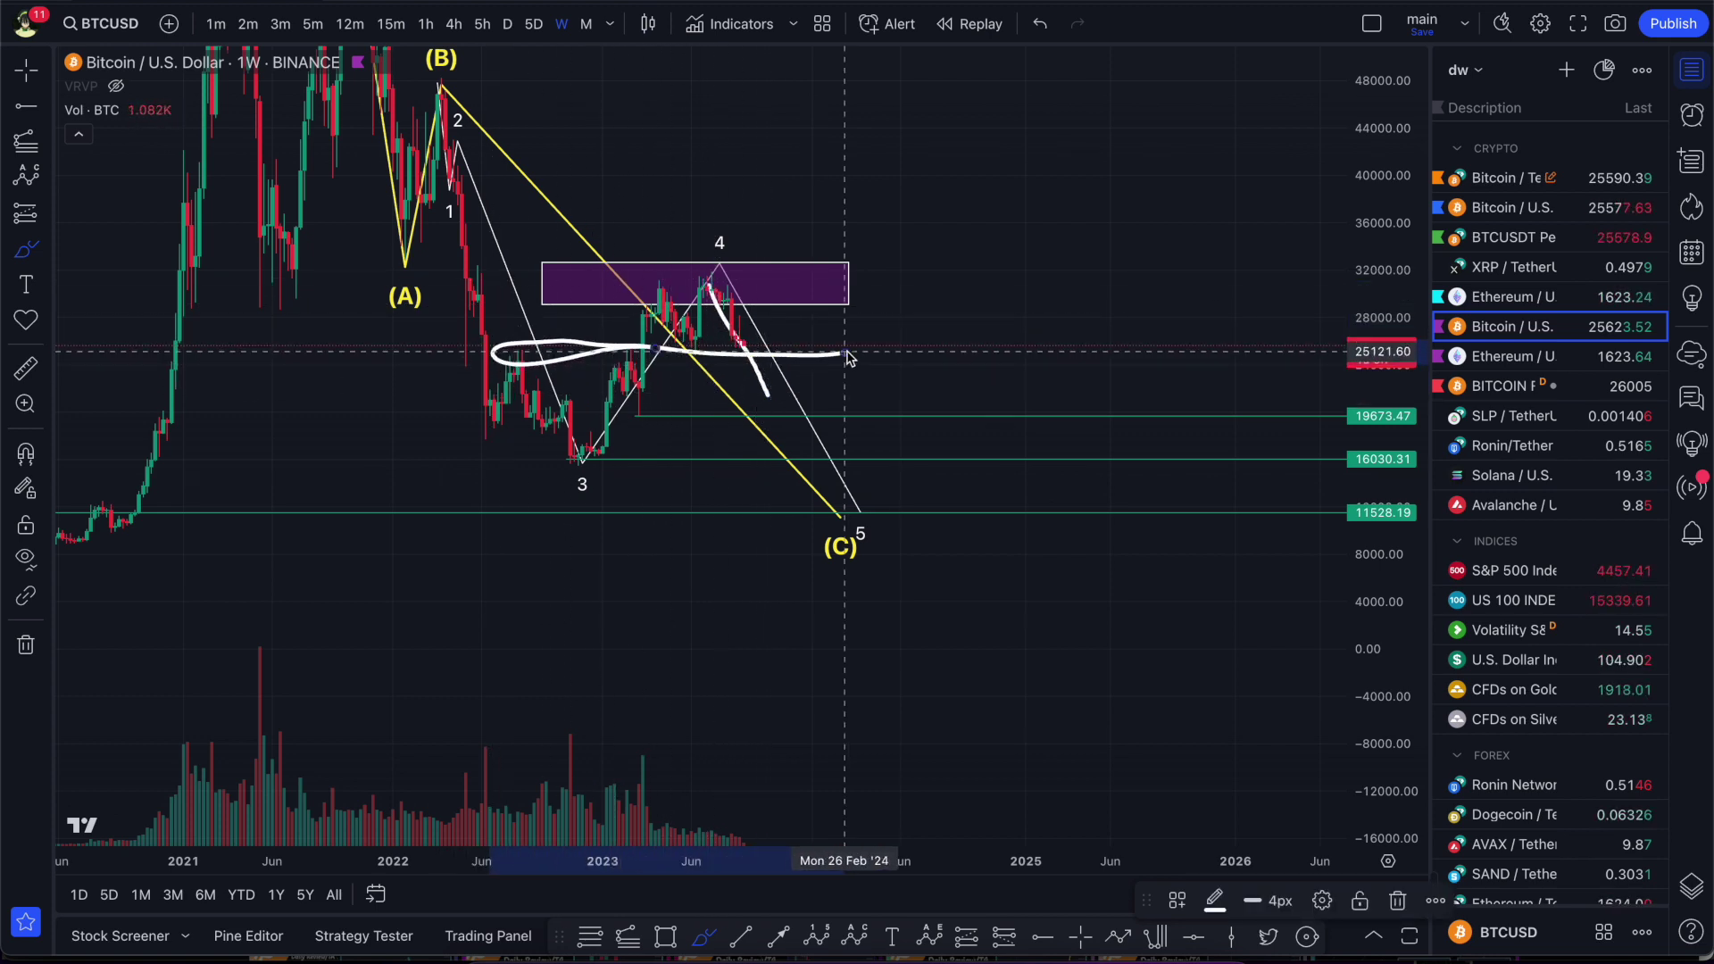
{"action": "key", "text": "ctrl+z"}
{"action": "key", "text": "ctrl+z"}
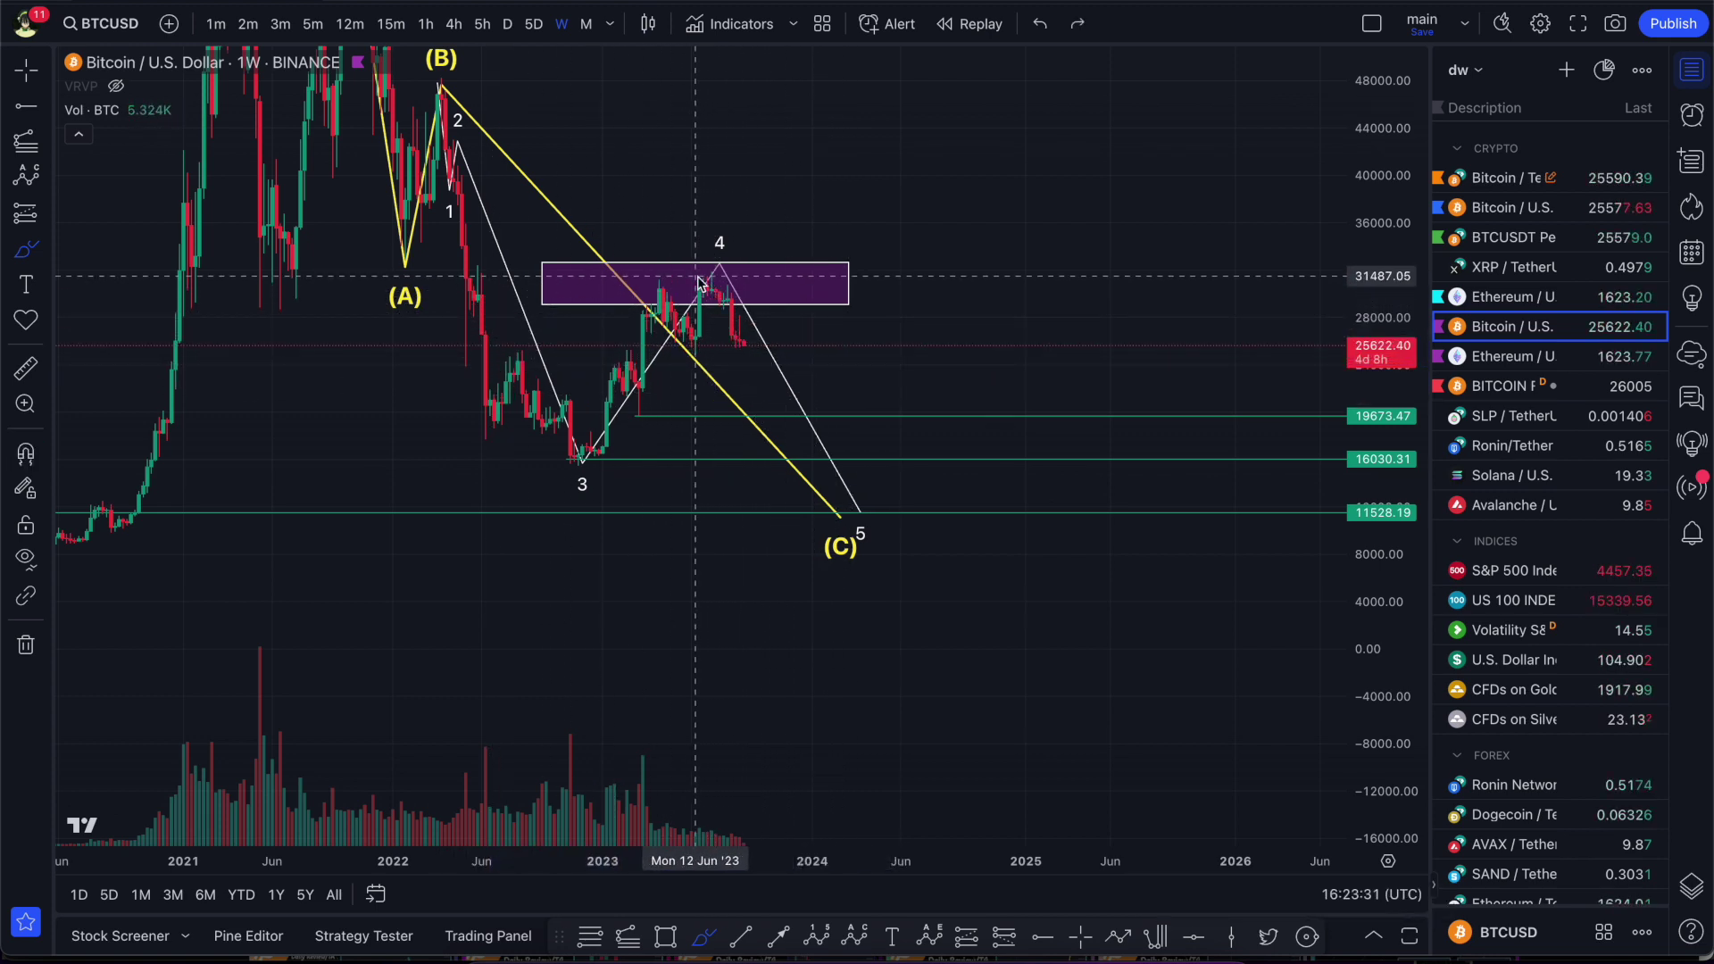
Sketch a brush stroke falling from the latest candle to the 19,673 ray with a crossbar near 22,000, and undo it.
{"action": "mouse_move", "coordinate": [710, 273]}
{"action": "left_mouse_down"}
{"action": "mouse_move", "coordinate": [773, 415]}
{"action": "mouse_move", "coordinate": [806, 391]}
{"action": "left_mouse_up"}
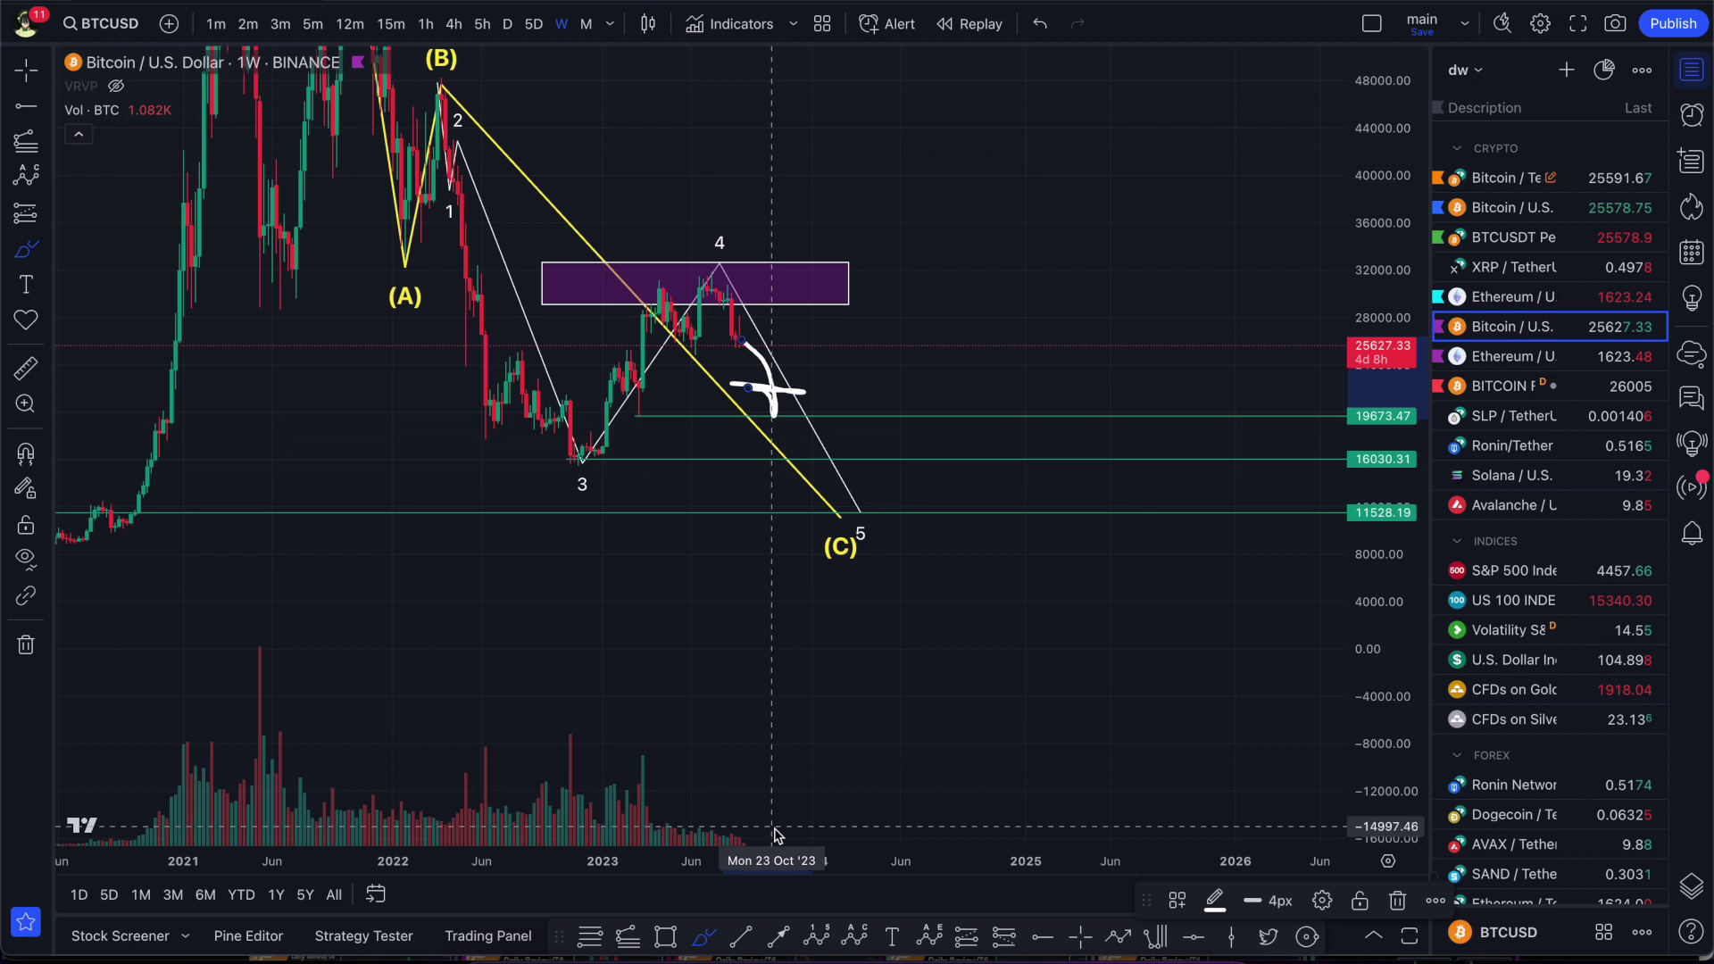
{"action": "key", "text": "ctrl+z"}
{"action": "key", "text": "ctrl+z"}
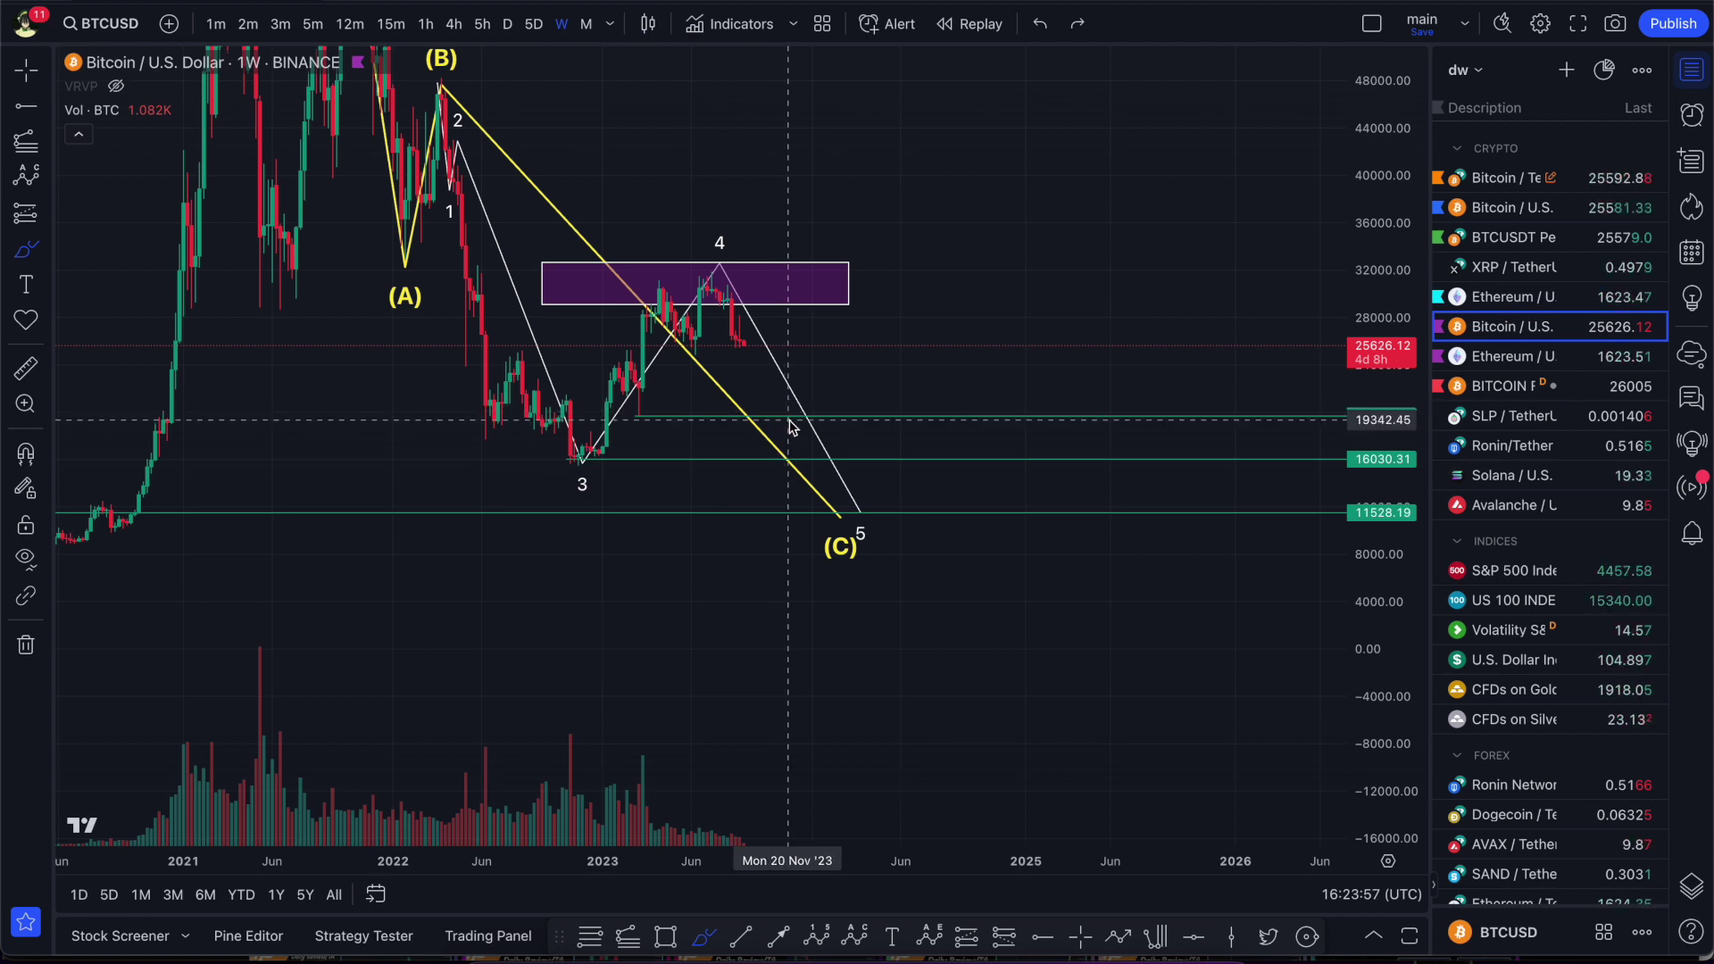
Mark the 19,673 level and the area past wave point C with brush strokes, undoing each one.
{"action": "left_click_drag", "start_coordinate": [795, 417], "coordinate": [833, 419]}
{"action": "key", "text": "super+z"}
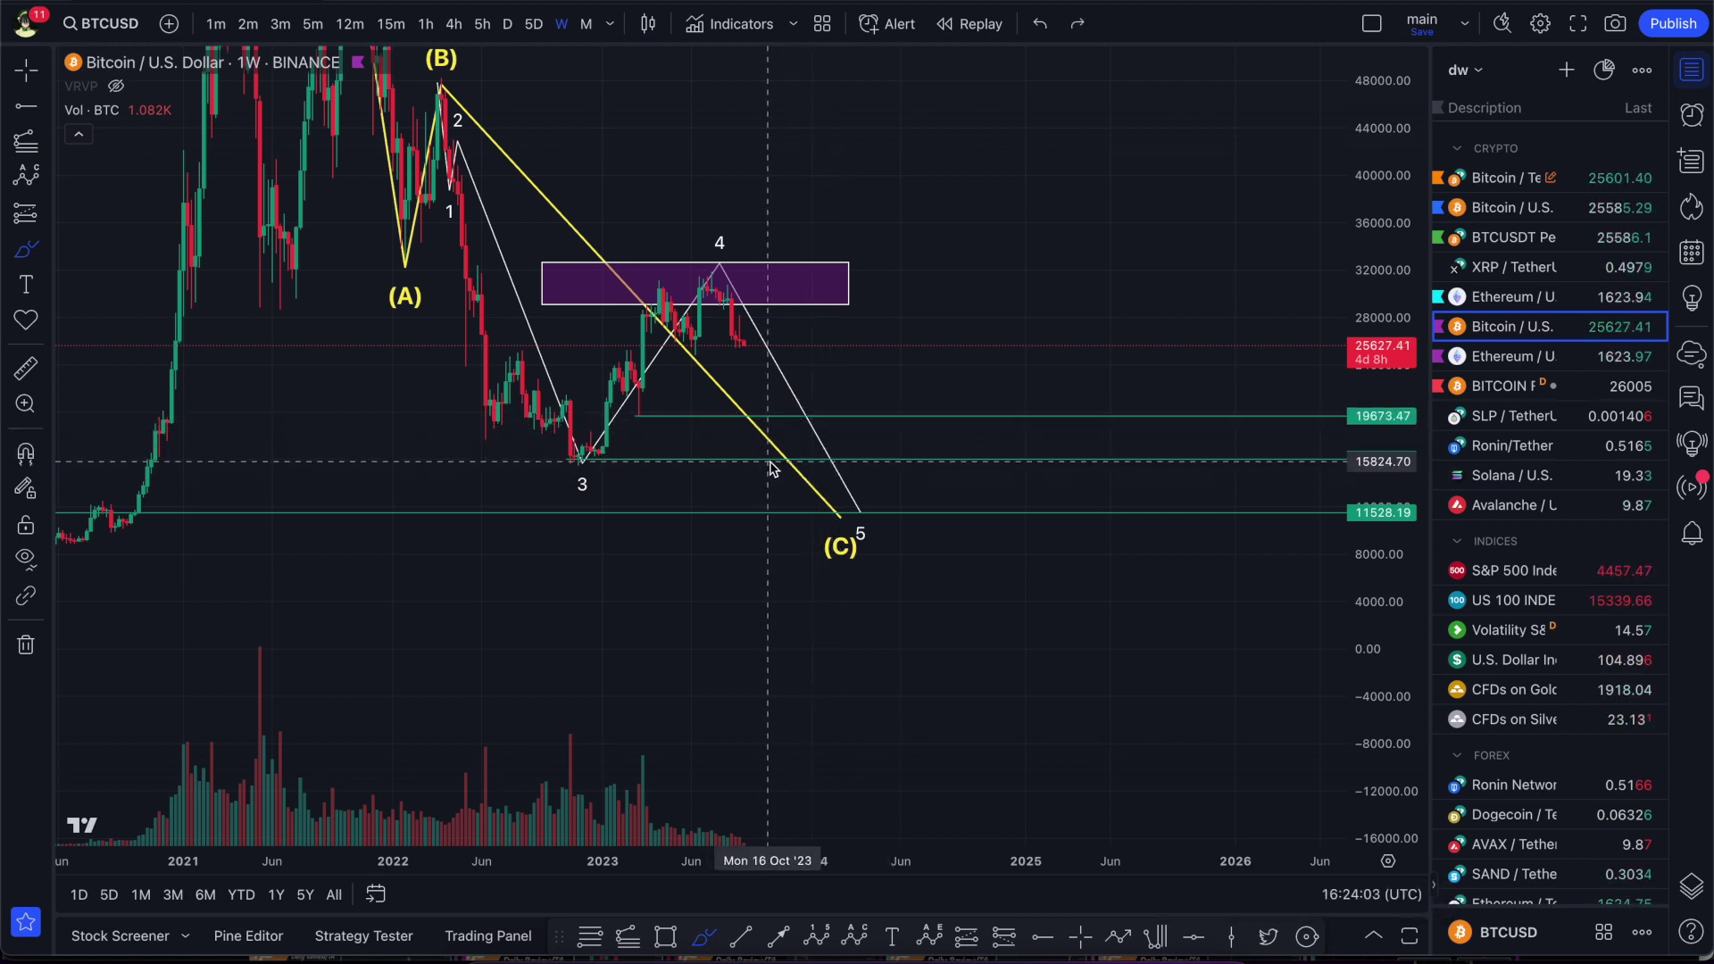
{"action": "mouse_move", "coordinate": [830, 515]}
{"action": "left_mouse_down"}
{"action": "mouse_move", "coordinate": [997, 544]}
{"action": "mouse_move", "coordinate": [1073, 536]}
{"action": "left_mouse_up"}
{"action": "key", "text": "ctrl+z"}
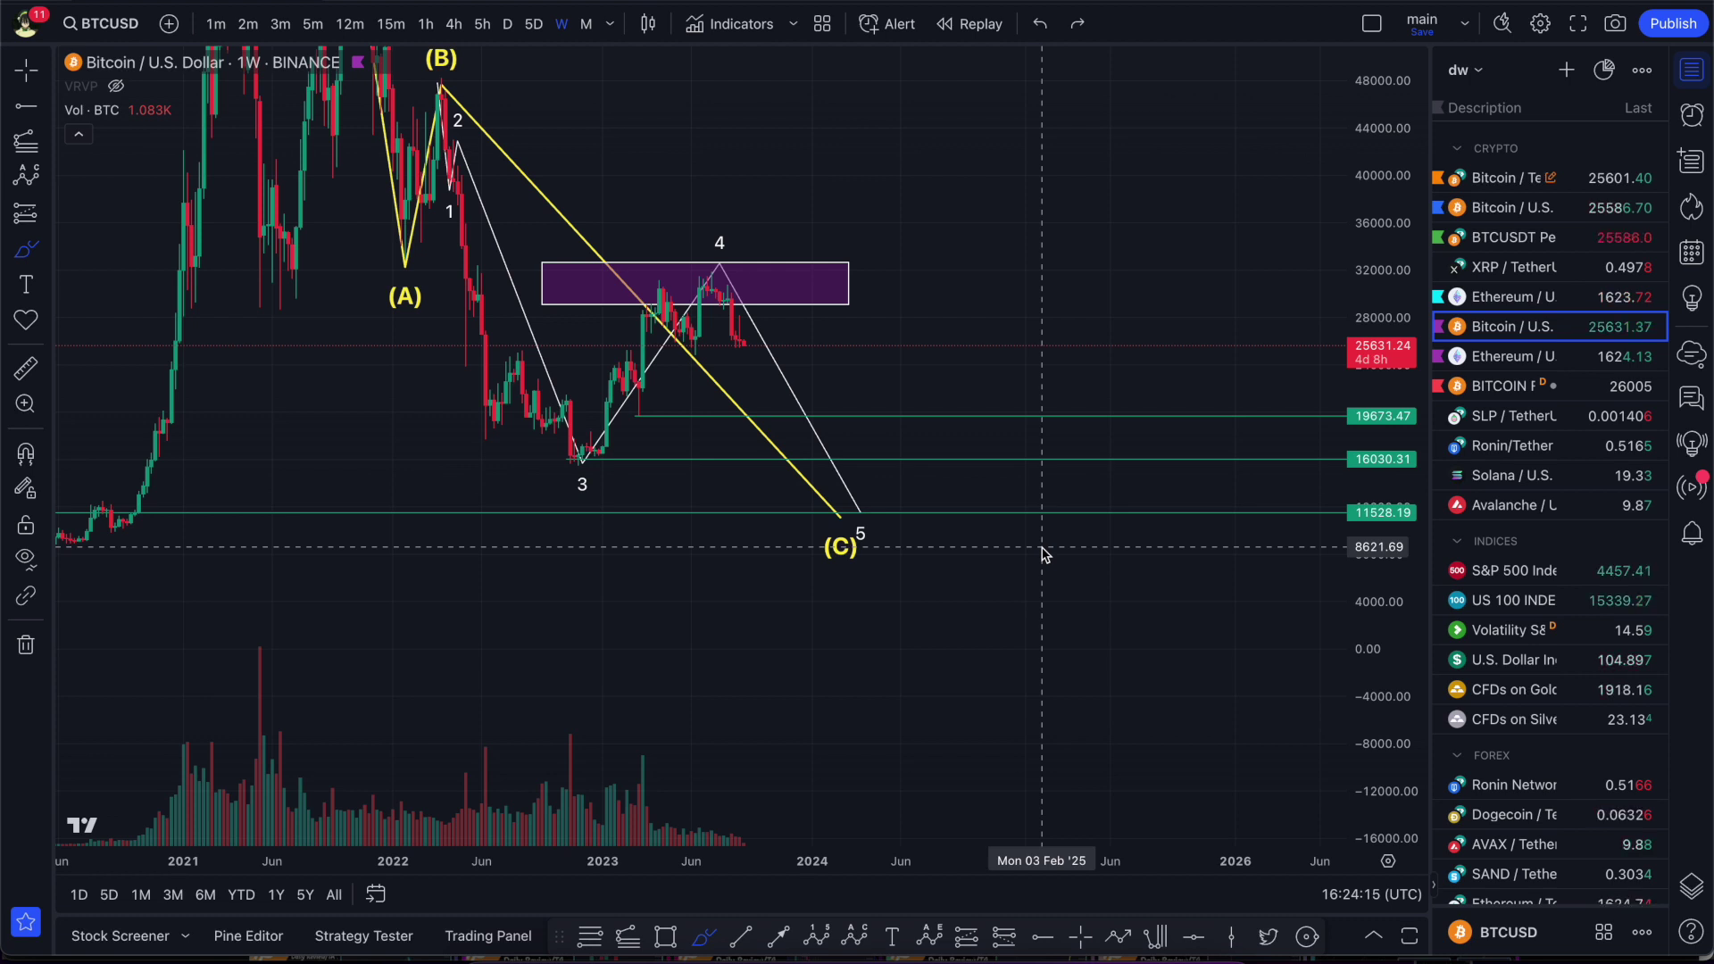
Switch to Telegram, look through the recent posts in the Tradewitdw Club group, and return to the latest message.
{"action": "left_click", "coordinate": [789, 956]}
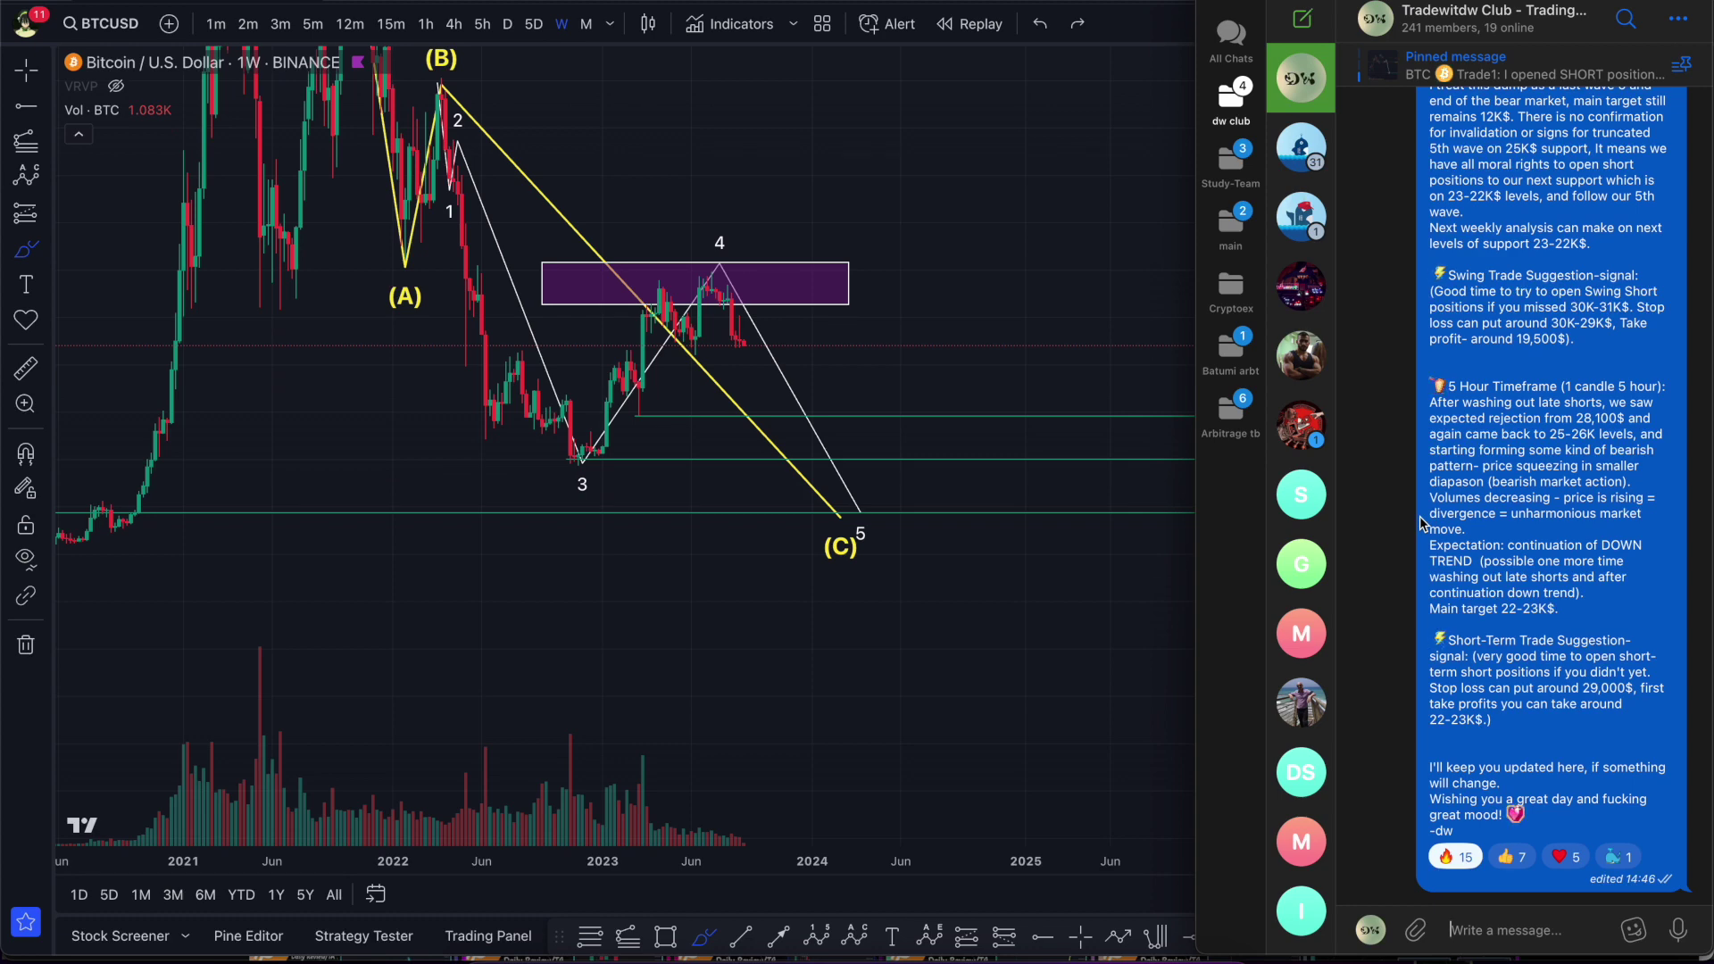
{"action": "scroll", "coordinate": [1543, 490], "scroll_direction": "down", "scroll_amount": 10}
{"action": "scroll", "coordinate": [1544, 498], "scroll_direction": "up", "scroll_amount": 8}
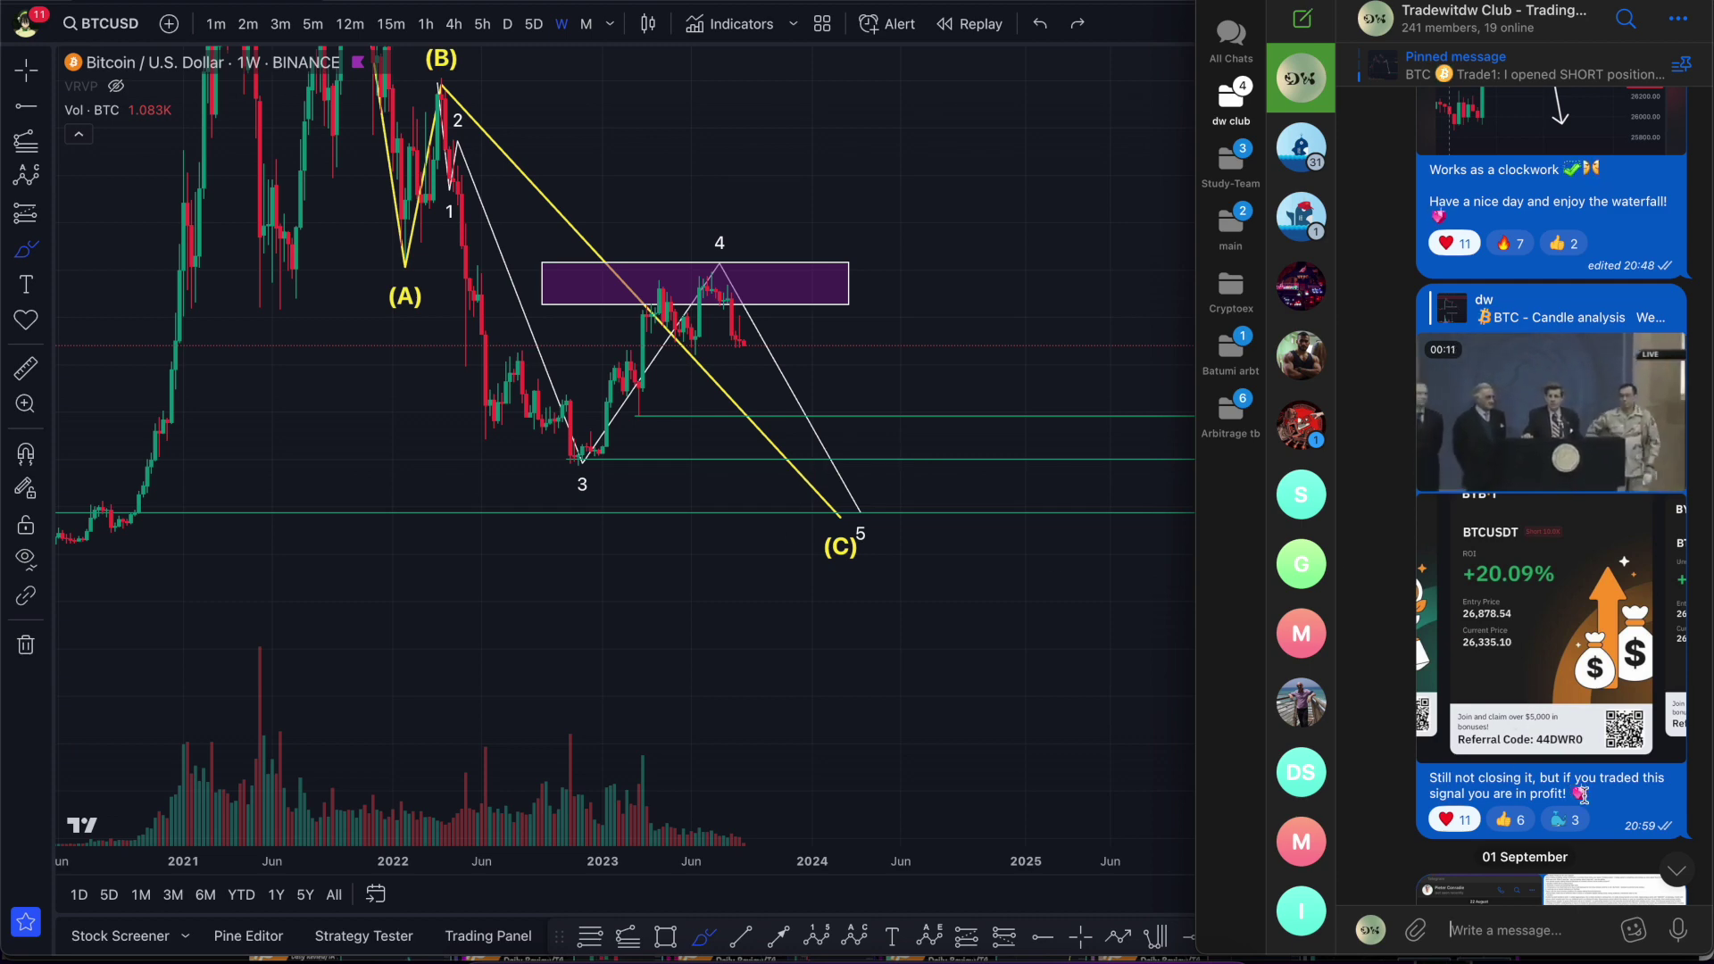
{"action": "left_click", "coordinate": [1675, 879]}
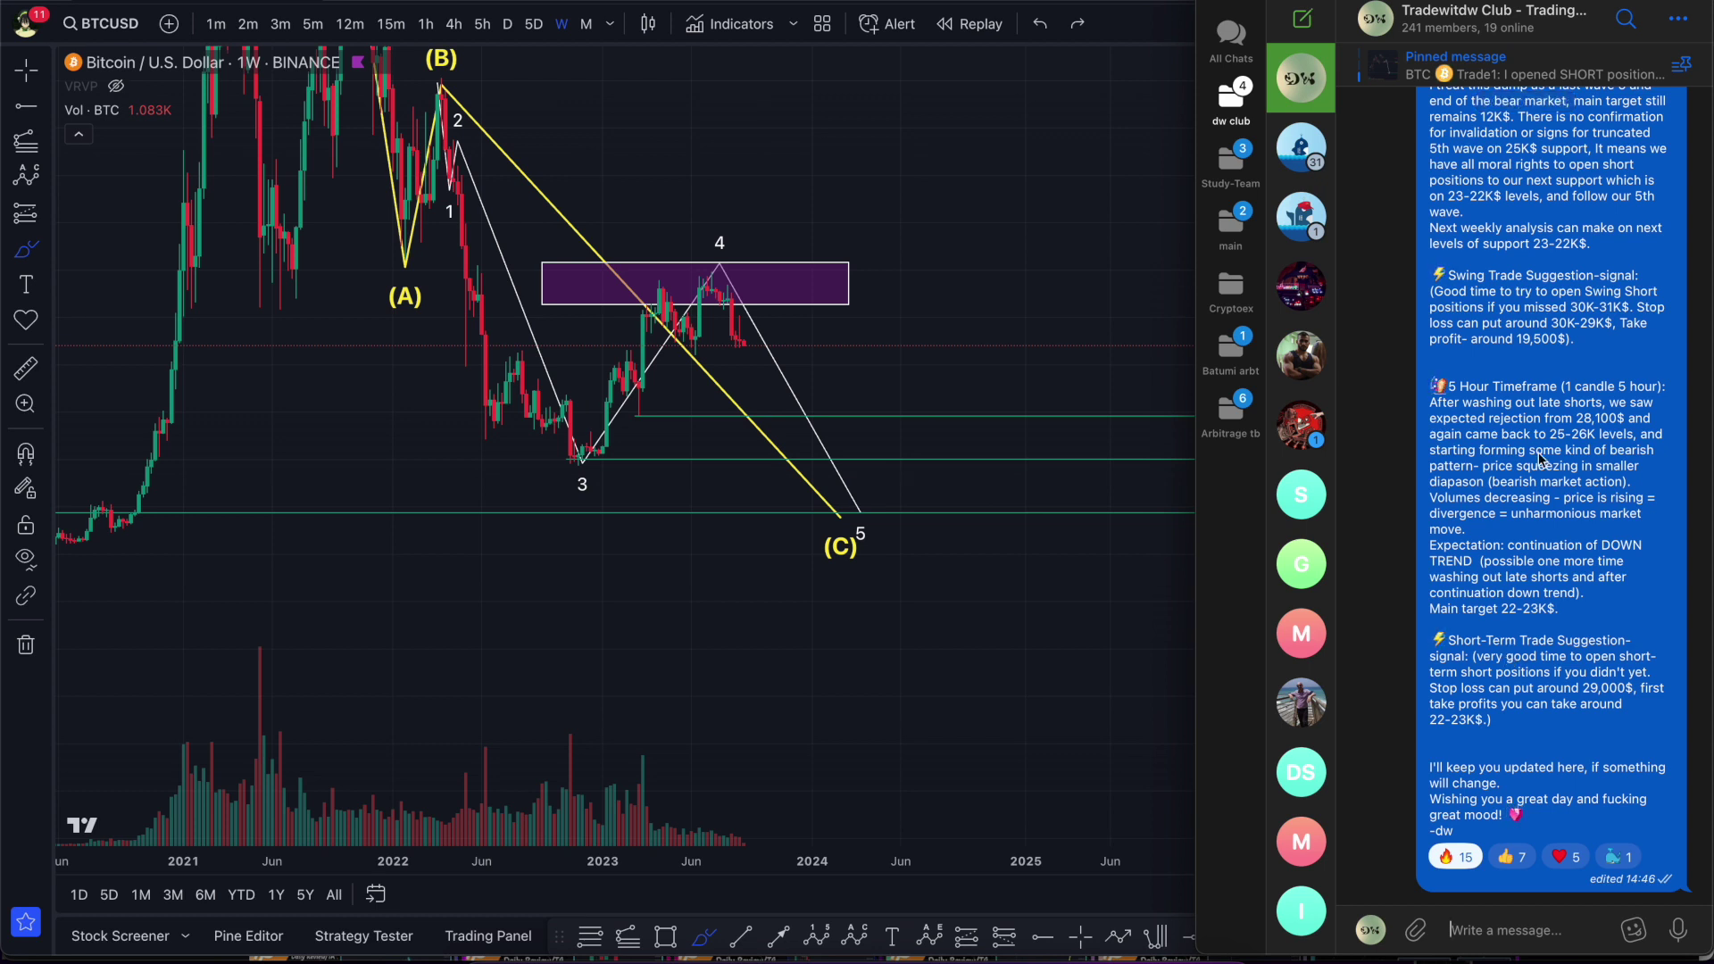
Review the group's older BTC analysis and trade posts, going back from 4 September to 21 July.
{"action": "scroll", "coordinate": [1507, 614], "scroll_direction": "up", "scroll_amount": 10}
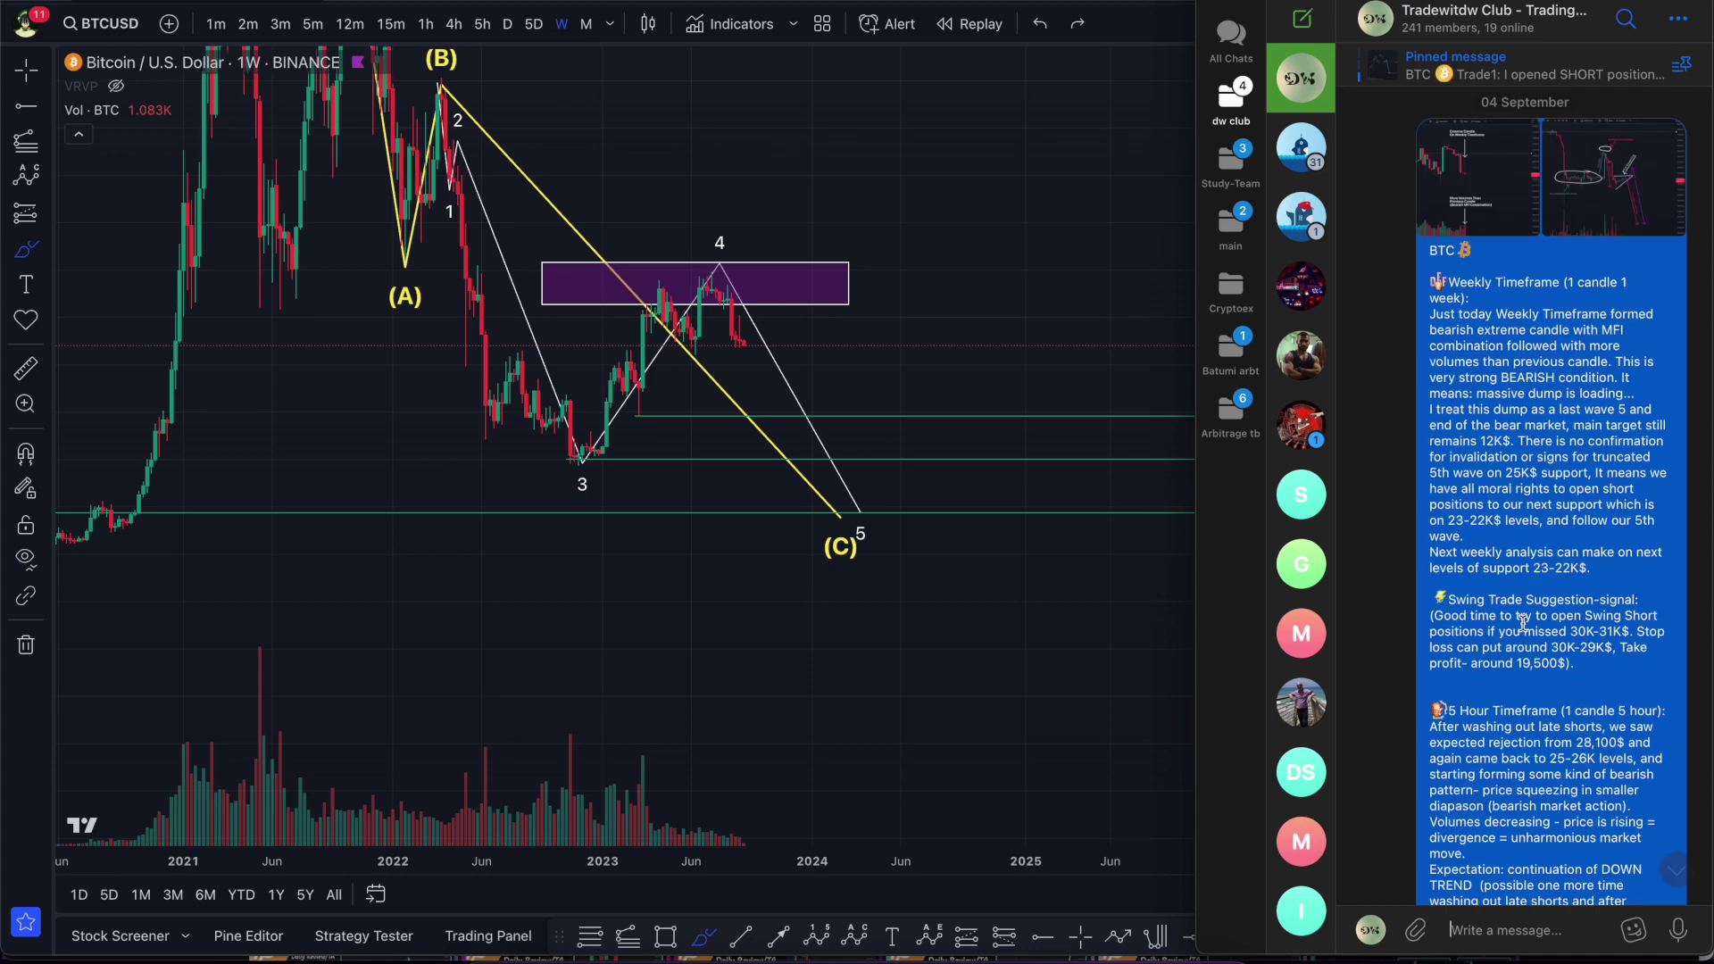
{"action": "scroll", "coordinate": [1505, 614], "scroll_direction": "up", "scroll_amount": 10}
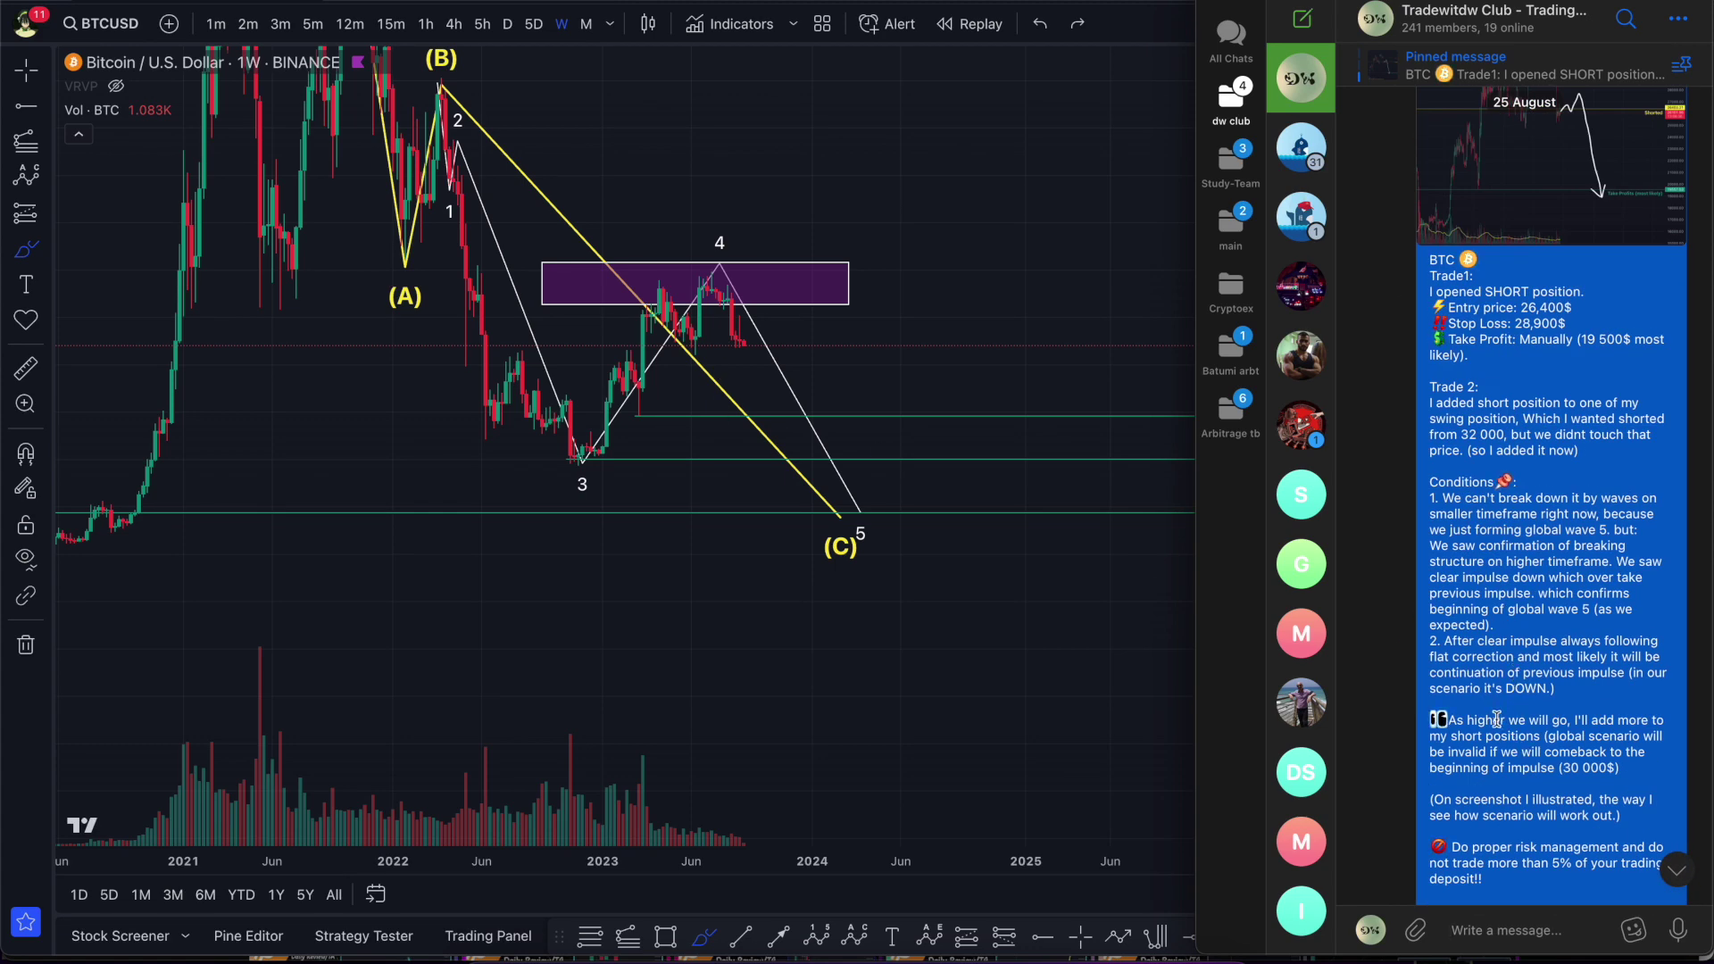
{"action": "scroll", "coordinate": [1474, 652], "scroll_direction": "up", "scroll_amount": 10}
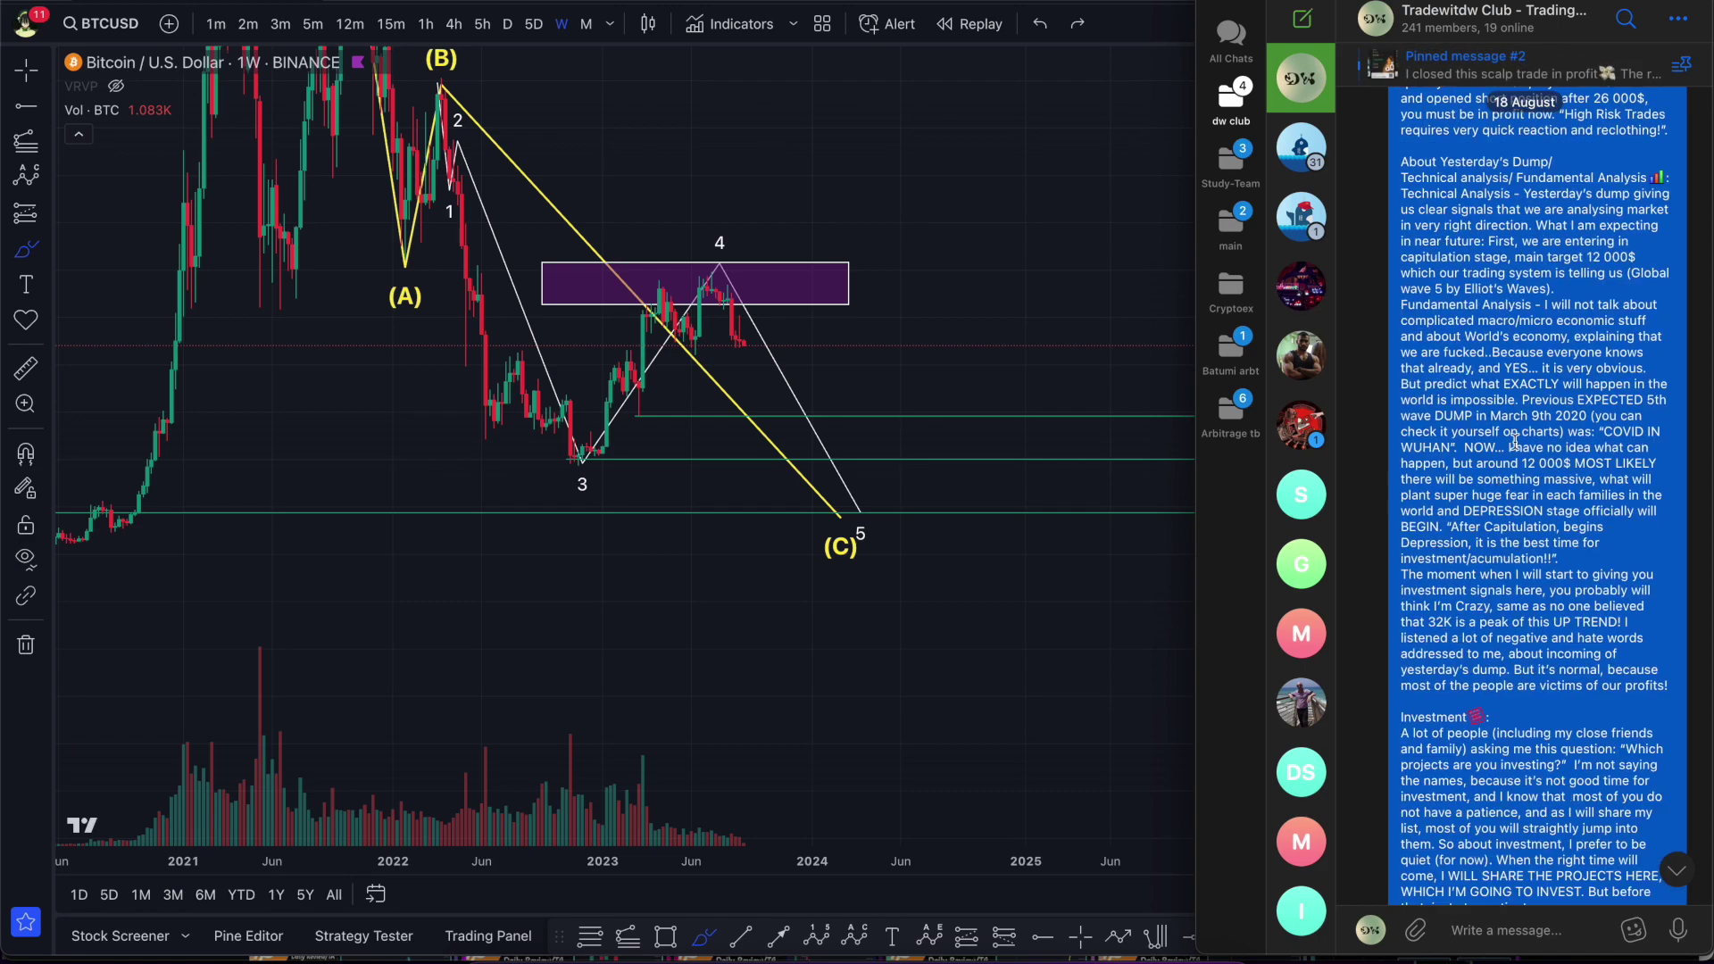
{"action": "scroll", "coordinate": [1481, 353], "scroll_direction": "up", "scroll_amount": 10}
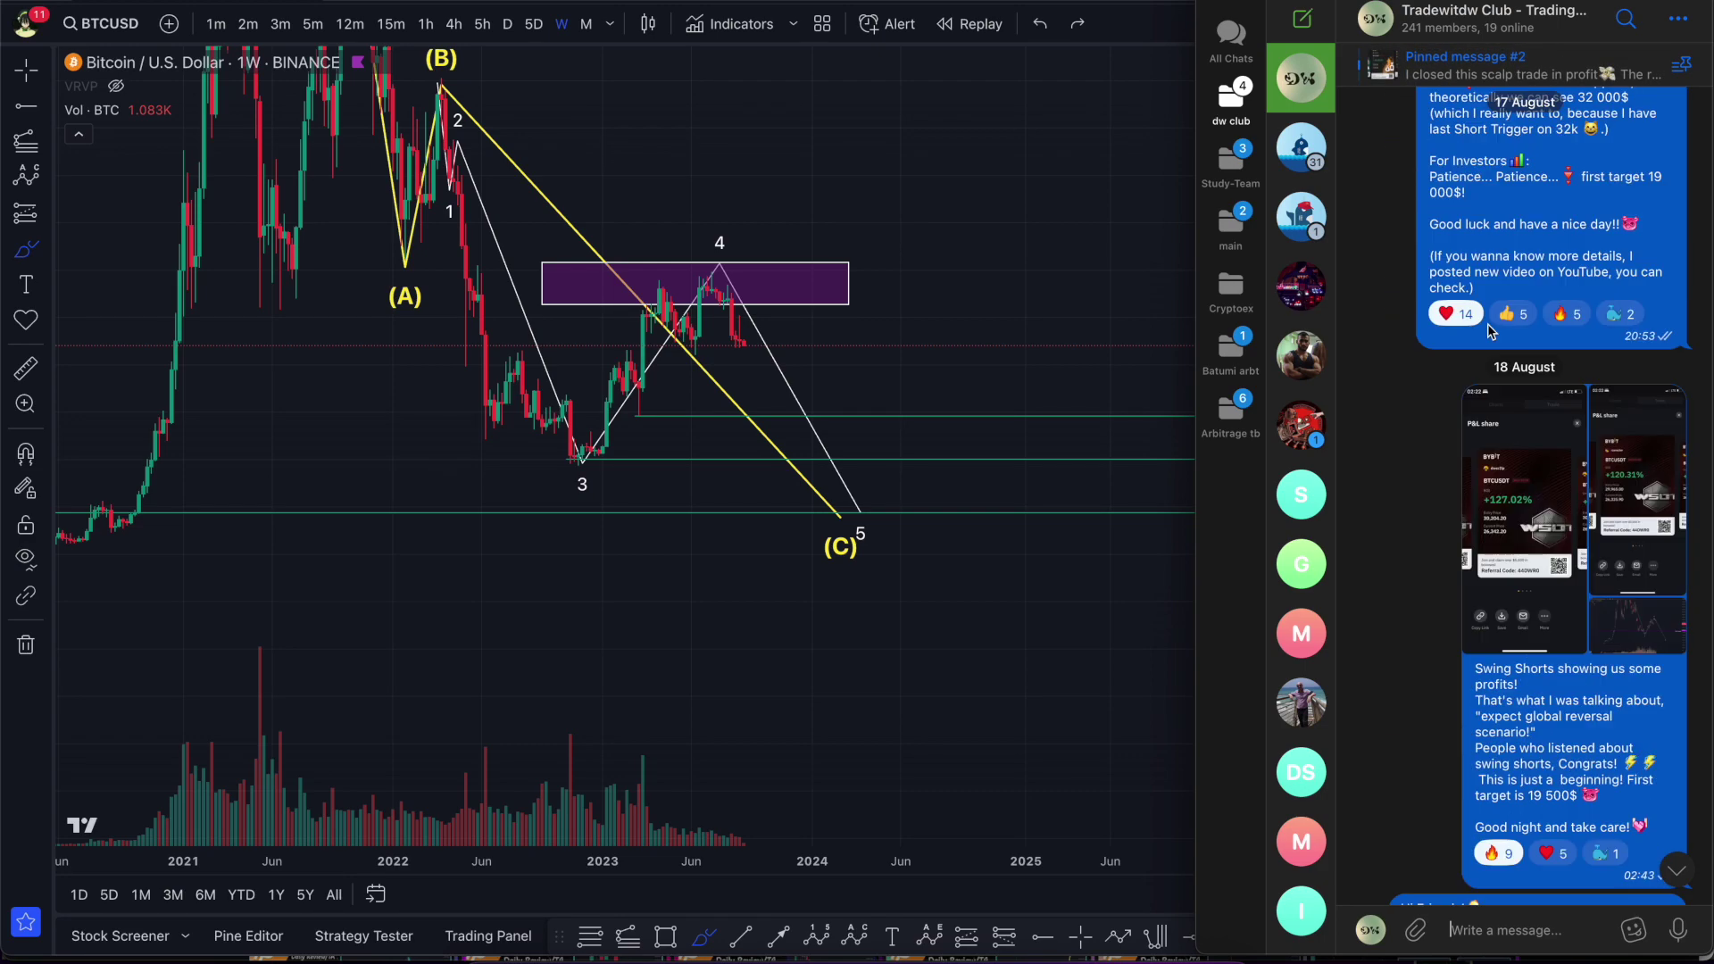
{"action": "scroll", "coordinate": [1503, 370], "scroll_direction": "up", "scroll_amount": 15}
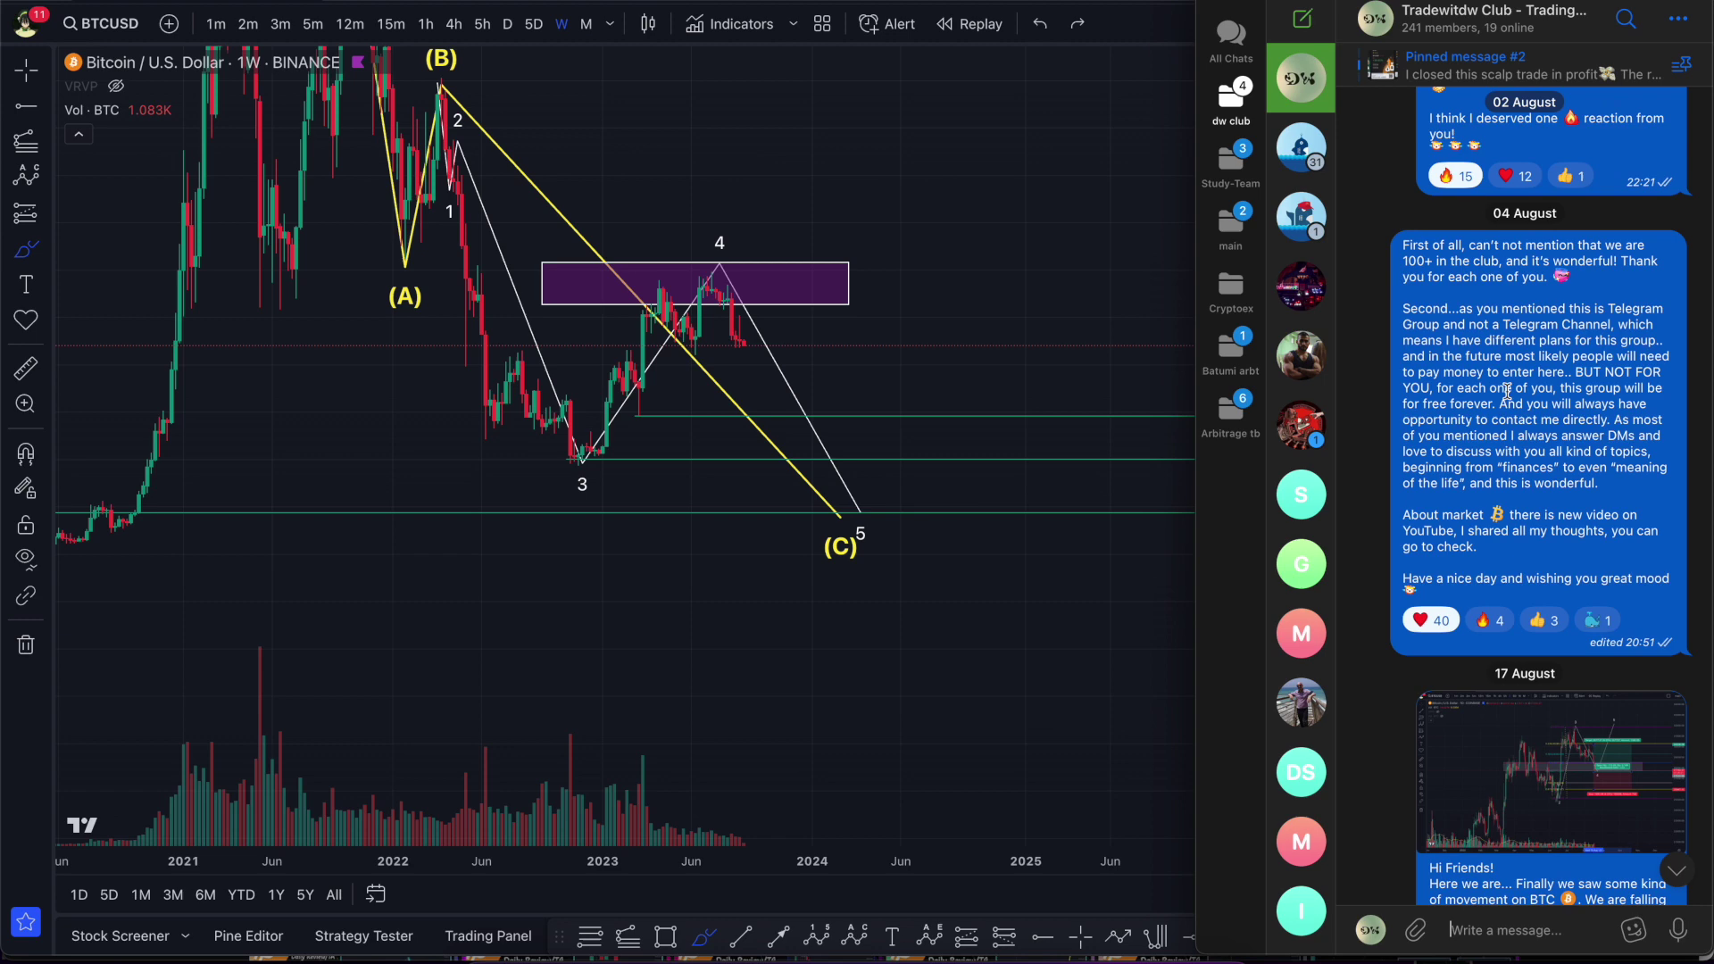
{"action": "scroll", "coordinate": [1509, 419], "scroll_direction": "up", "scroll_amount": 15}
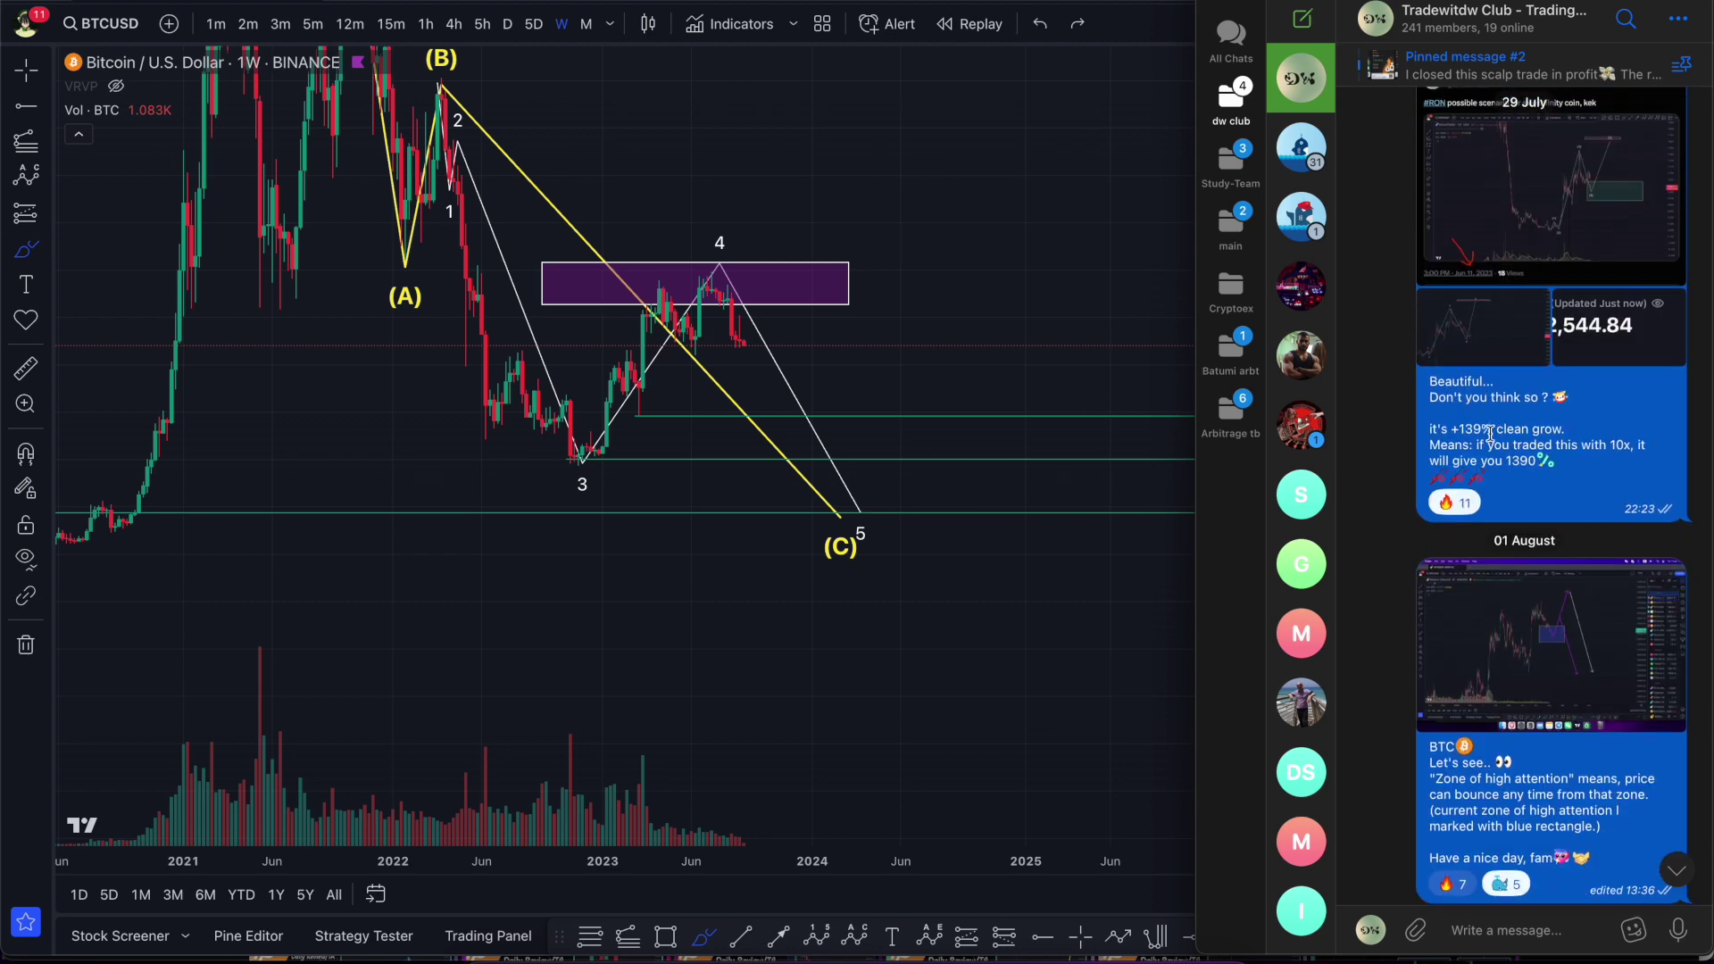
{"action": "scroll", "coordinate": [1491, 446], "scroll_direction": "up", "scroll_amount": 10}
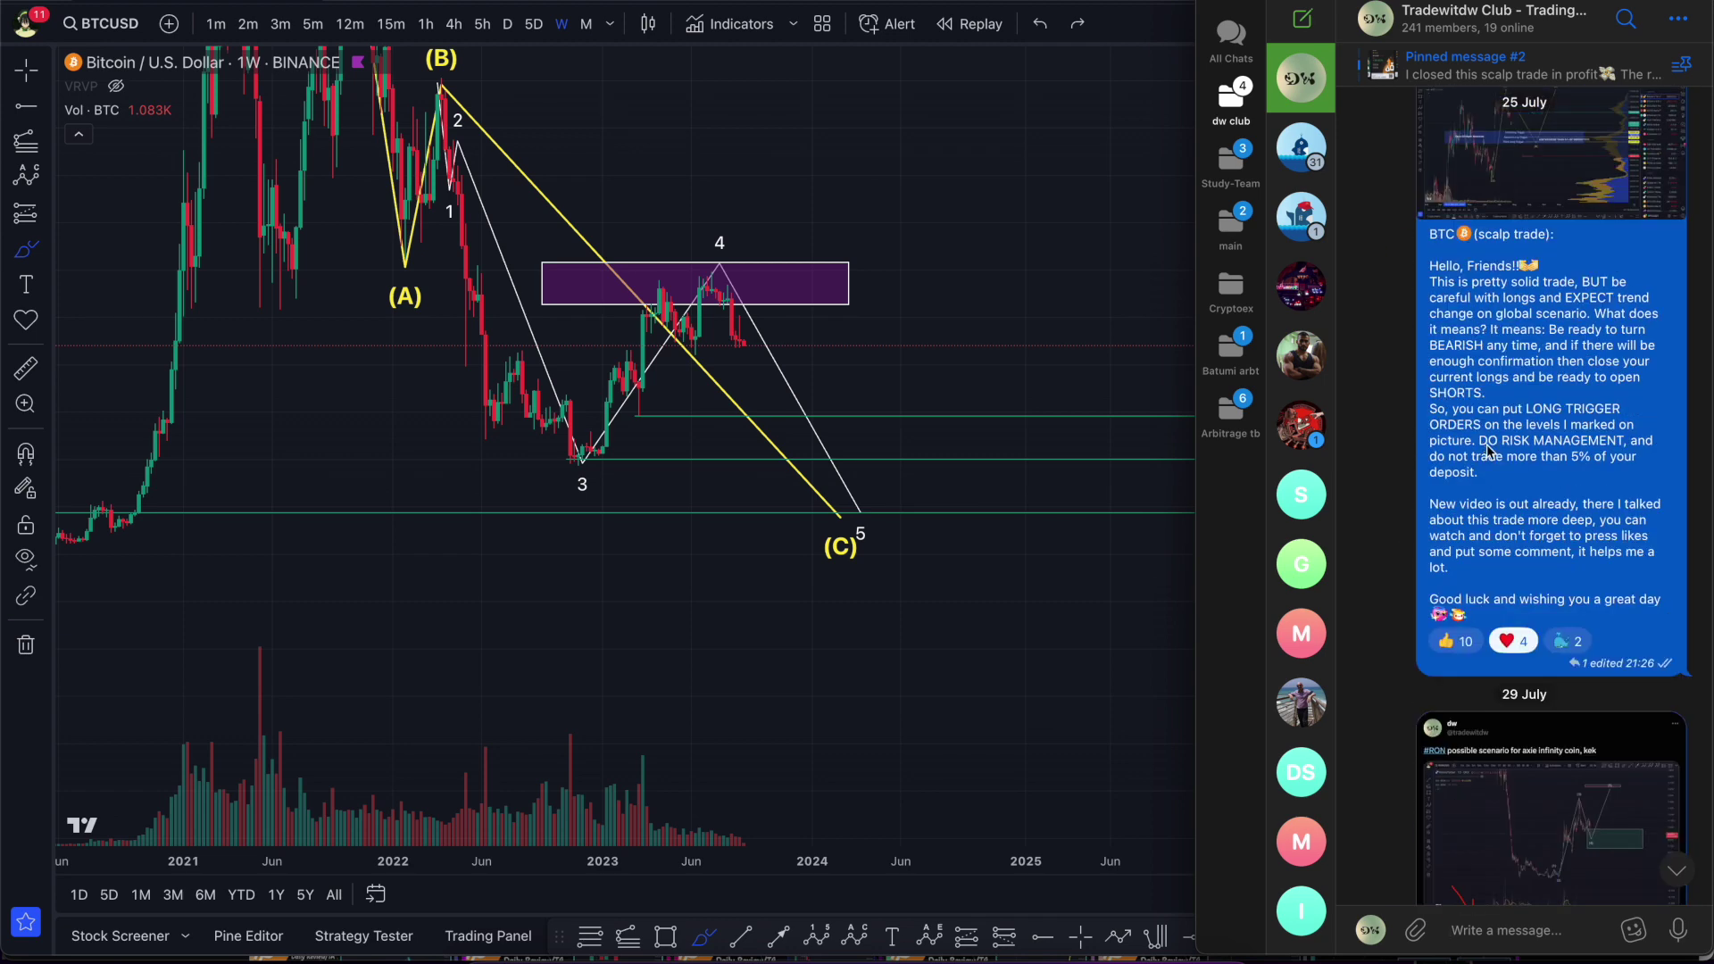
{"action": "scroll", "coordinate": [1486, 453], "scroll_direction": "up", "scroll_amount": 8}
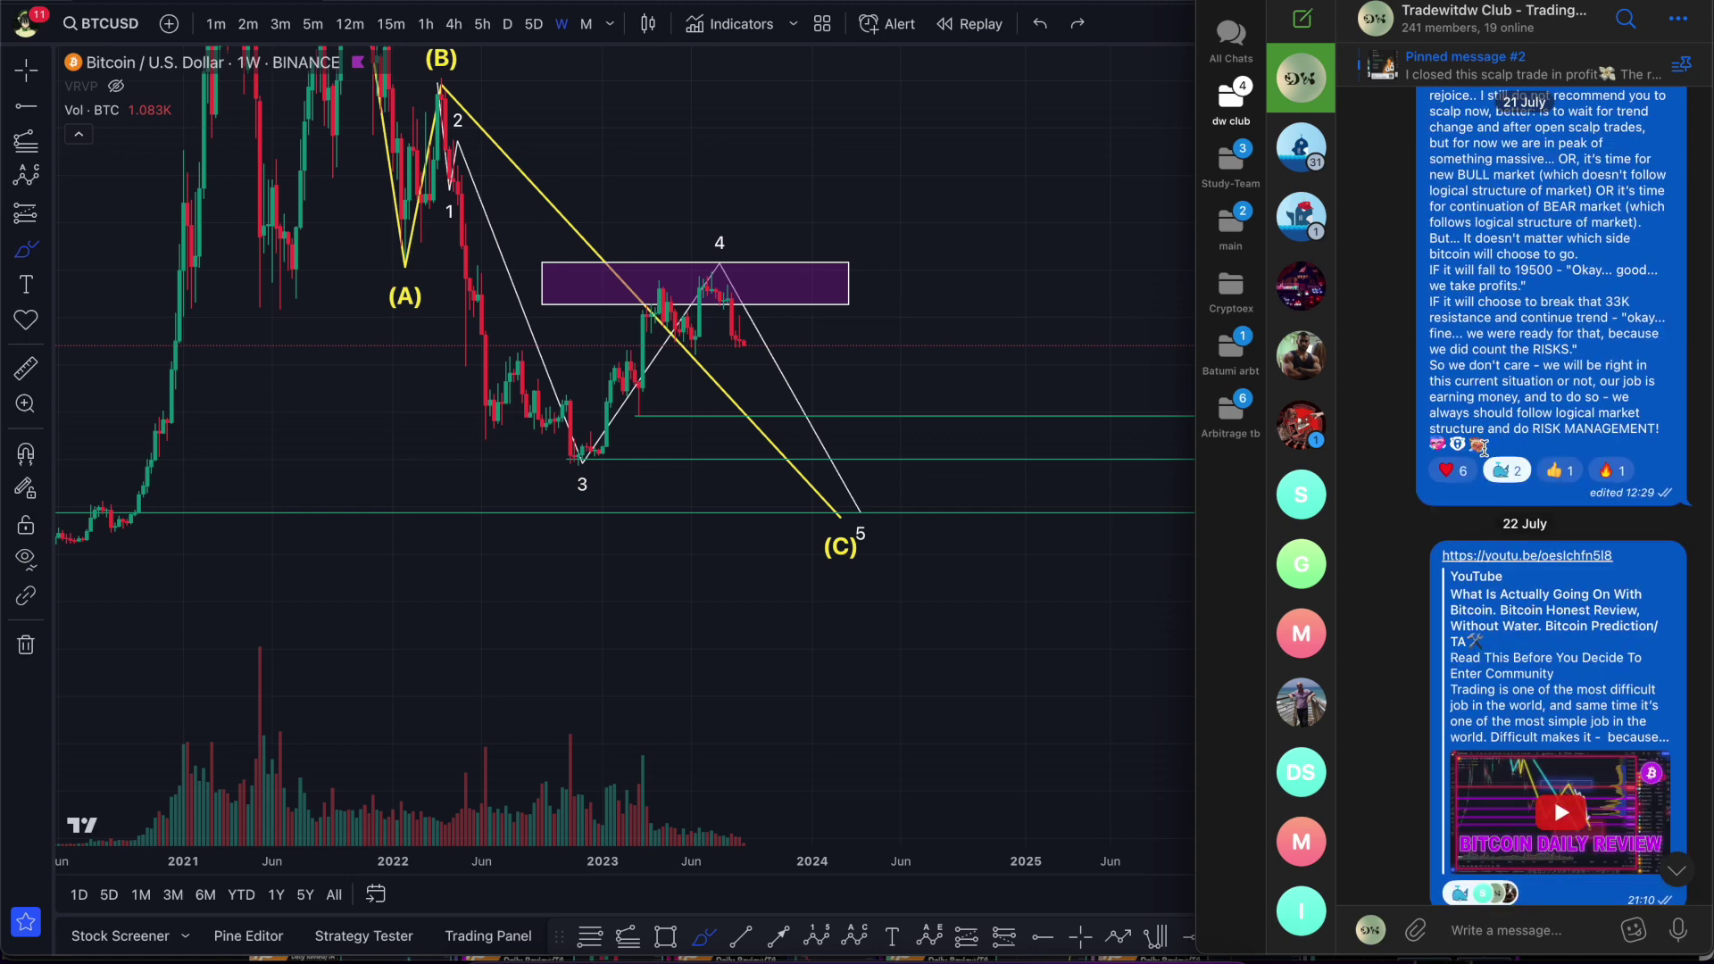
Examine the group's posts from 1 September back to 25 August, including the mentorship, candle analysis and short trade messages.
{"action": "scroll", "coordinate": [1455, 515], "scroll_direction": "down", "scroll_amount": 20}
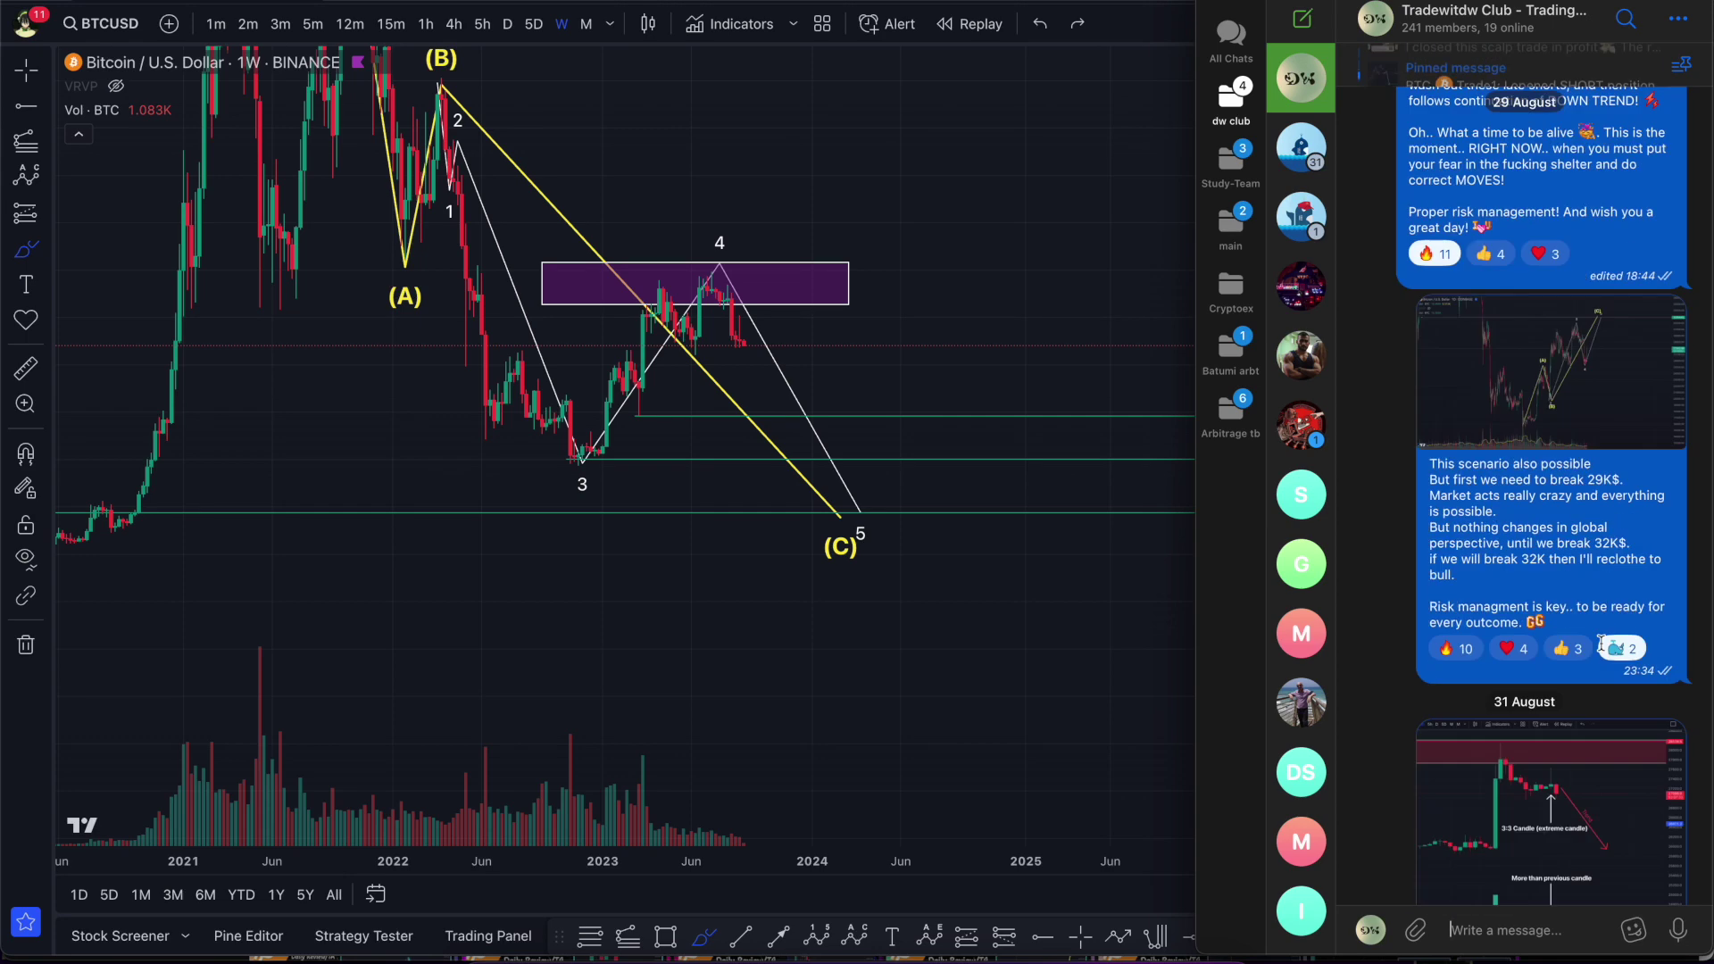
{"action": "scroll", "coordinate": [1455, 515], "scroll_direction": "up", "scroll_amount": 2}
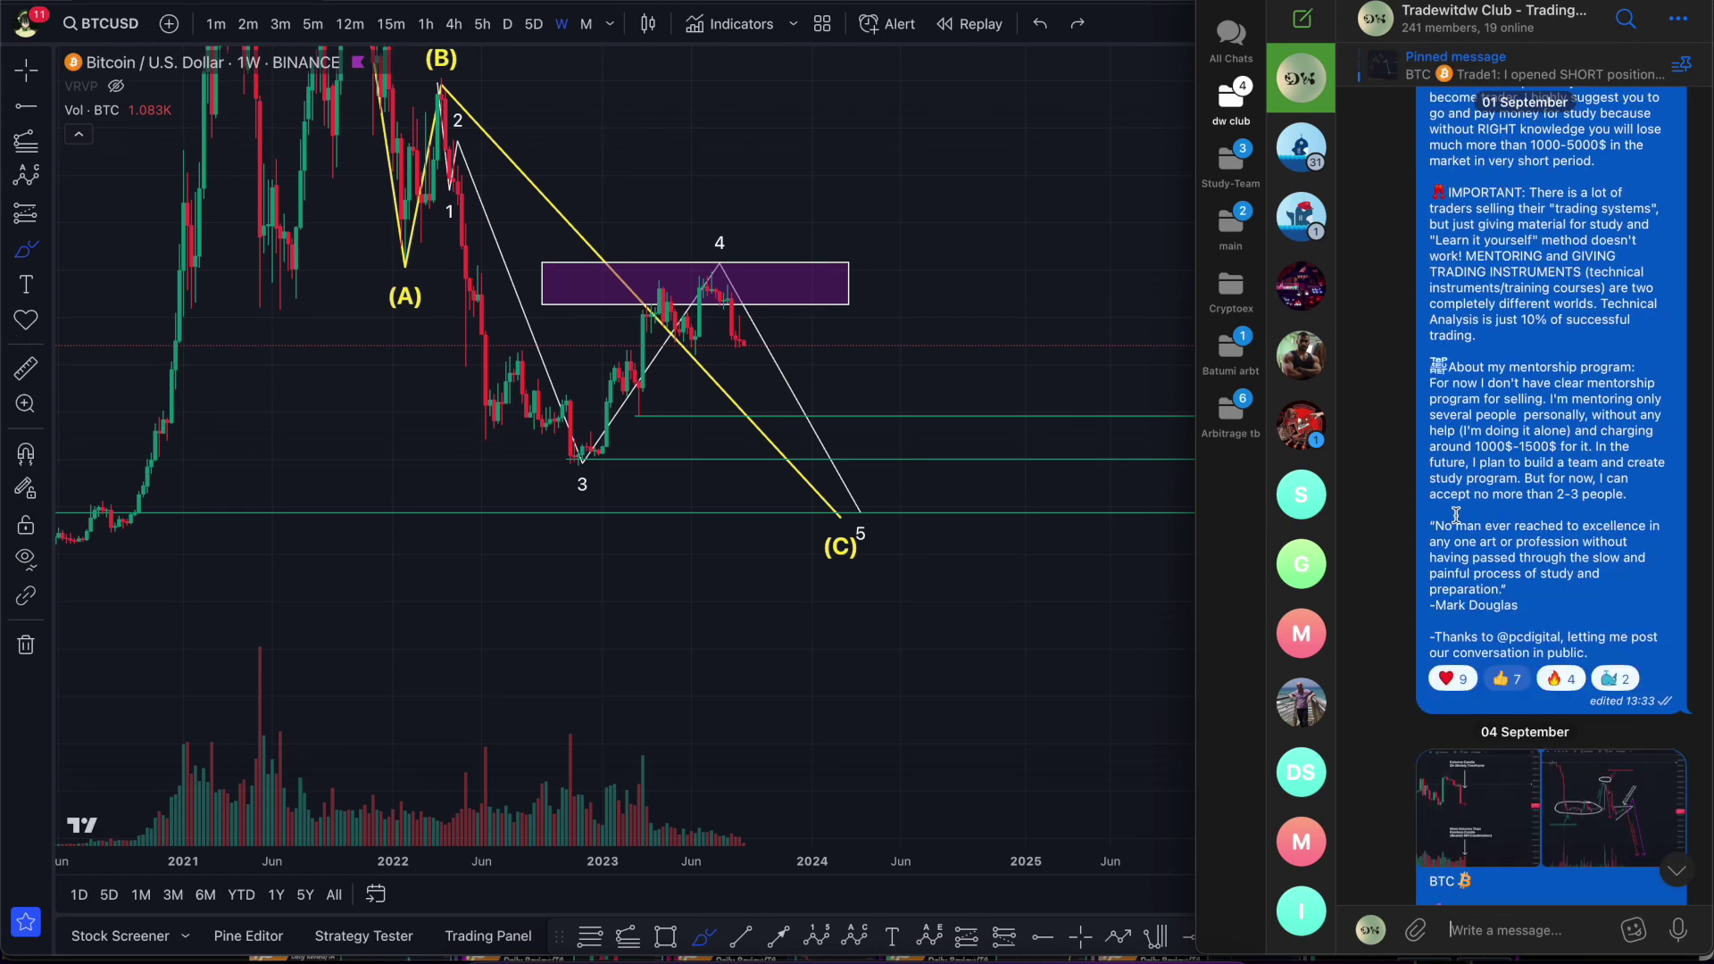
{"action": "scroll", "coordinate": [1487, 353], "scroll_direction": "up", "scroll_amount": 2}
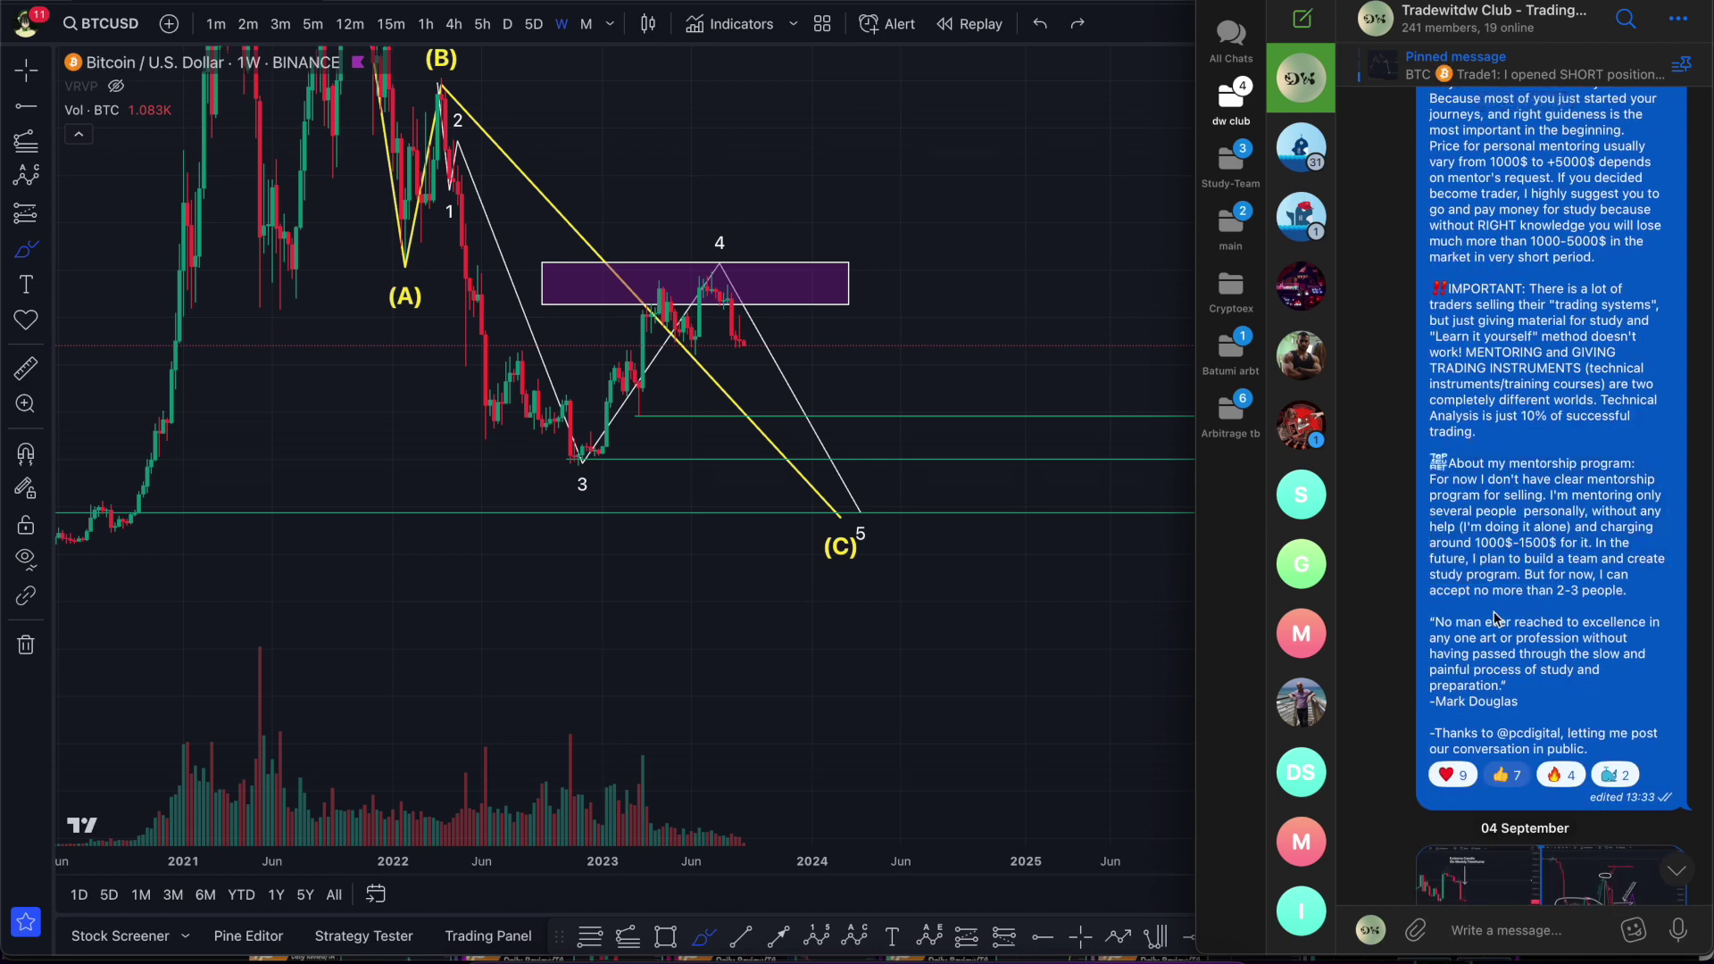
{"action": "scroll", "coordinate": [1495, 618], "scroll_direction": "up", "scroll_amount": 20}
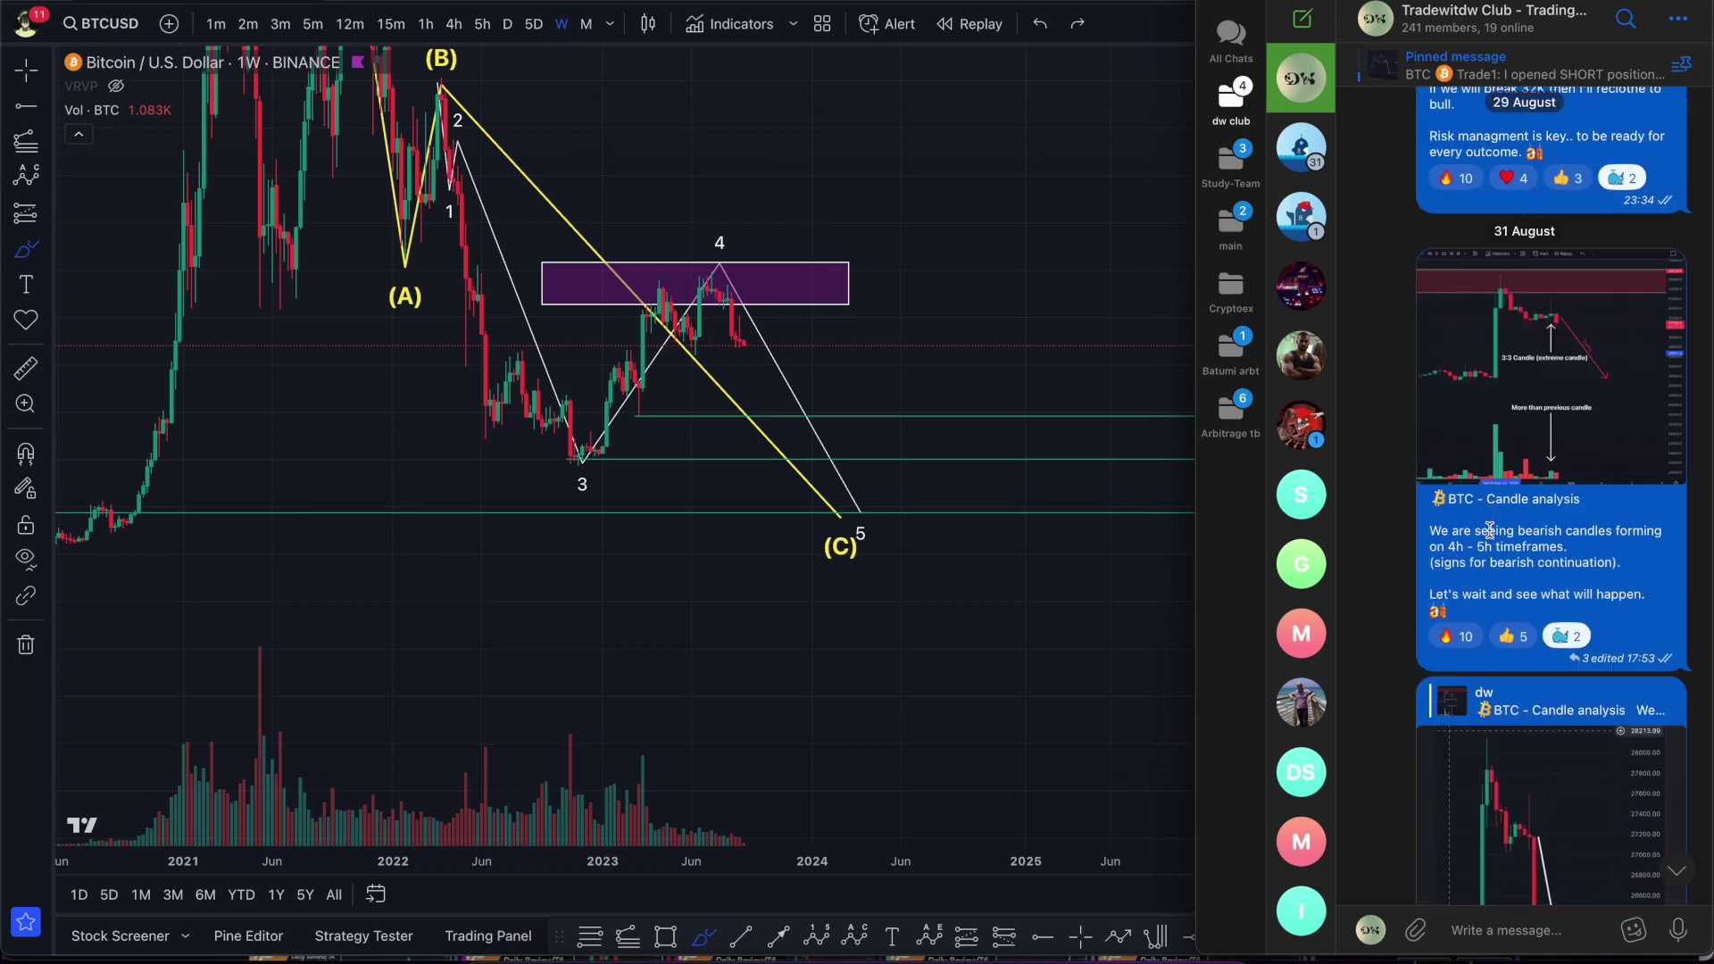
{"action": "scroll", "coordinate": [1489, 530], "scroll_direction": "up", "scroll_amount": 15}
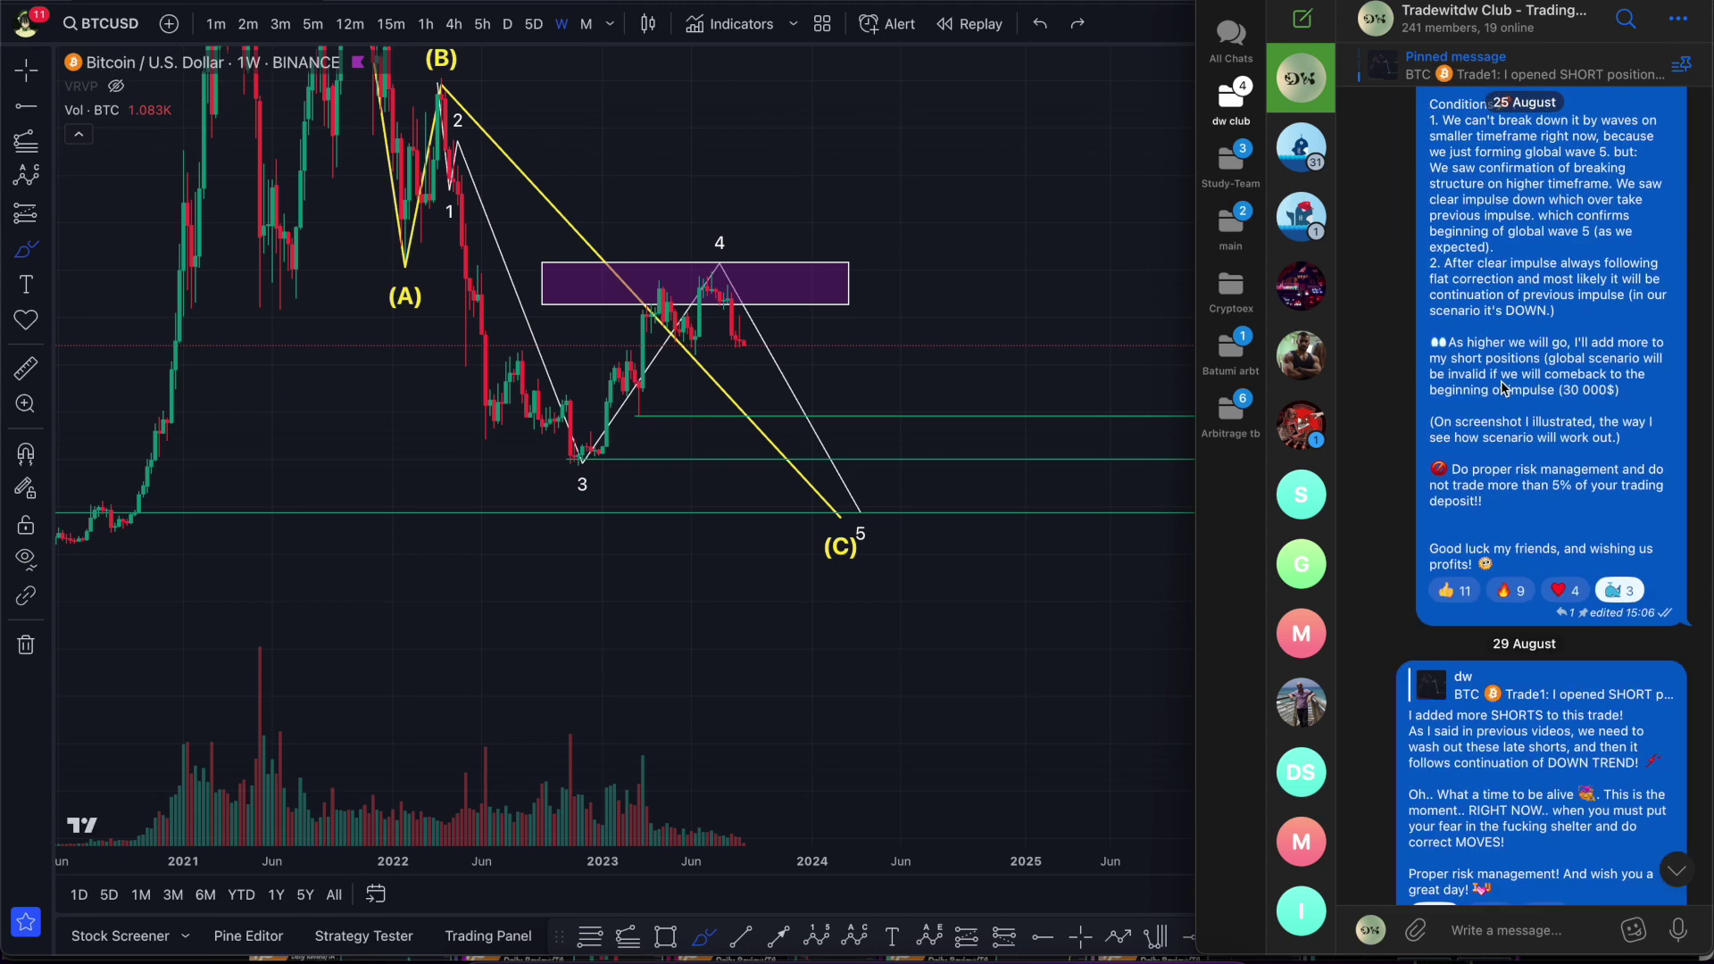
{"action": "scroll", "coordinate": [1458, 358], "scroll_direction": "up", "scroll_amount": 3}
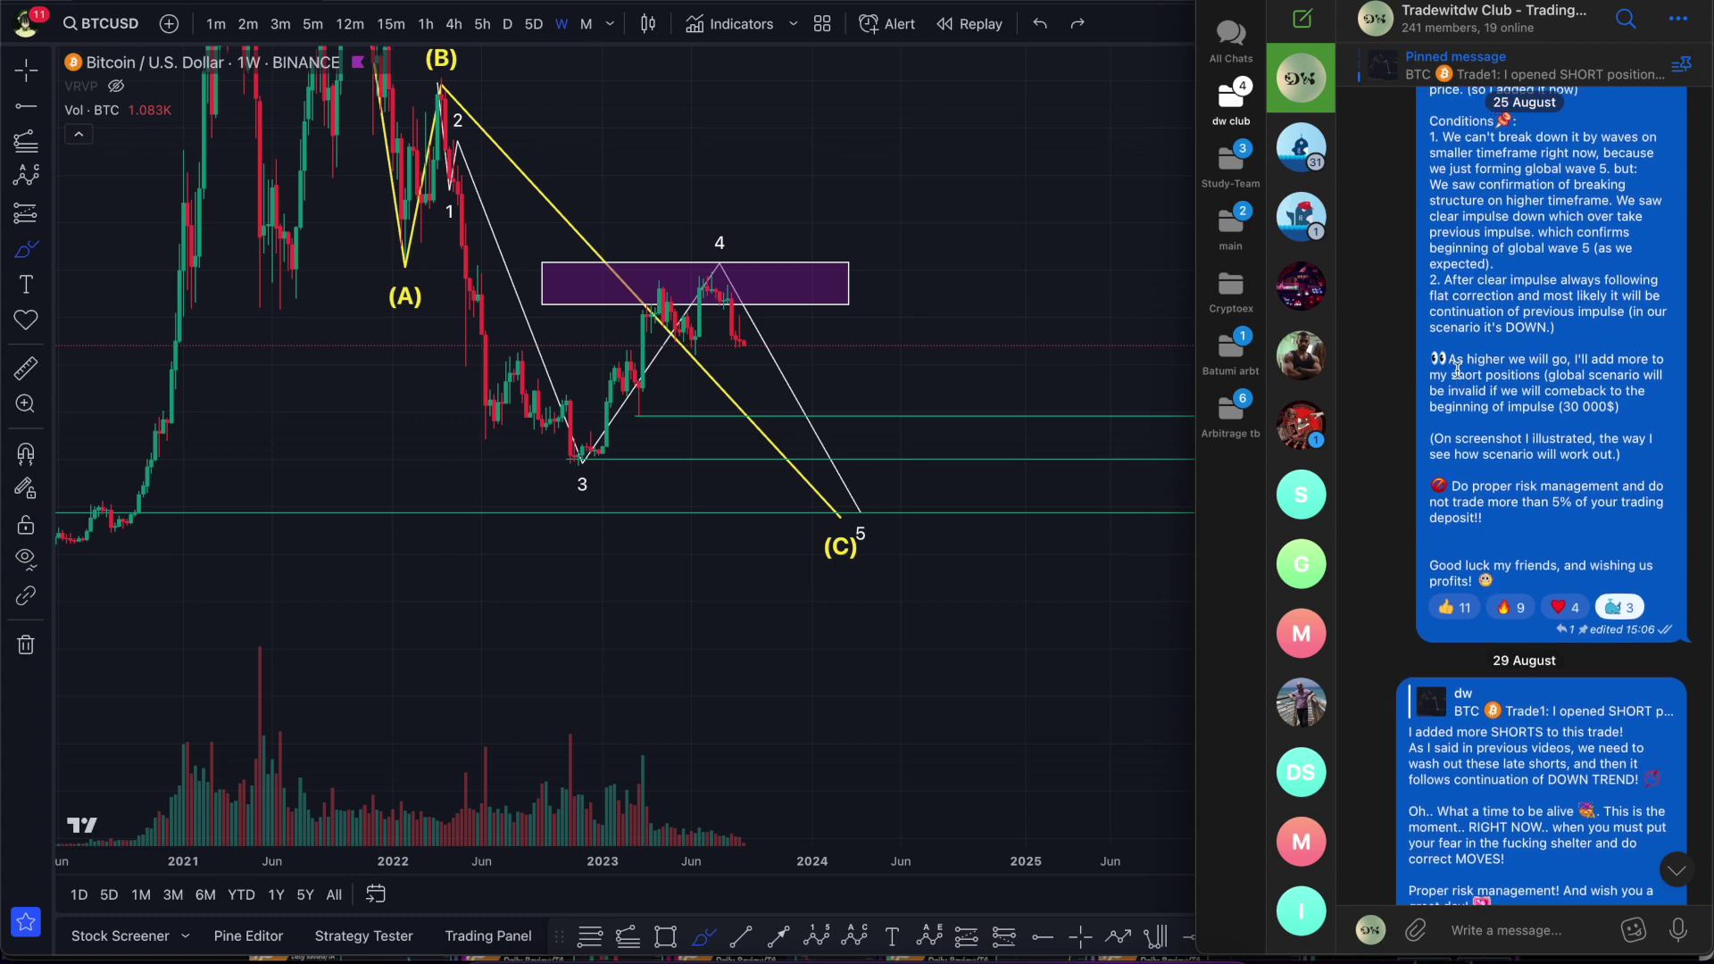
Find the 18 August post and highlight the text of its Investment section.
{"action": "scroll", "coordinate": [1577, 351], "scroll_direction": "up", "scroll_amount": 15}
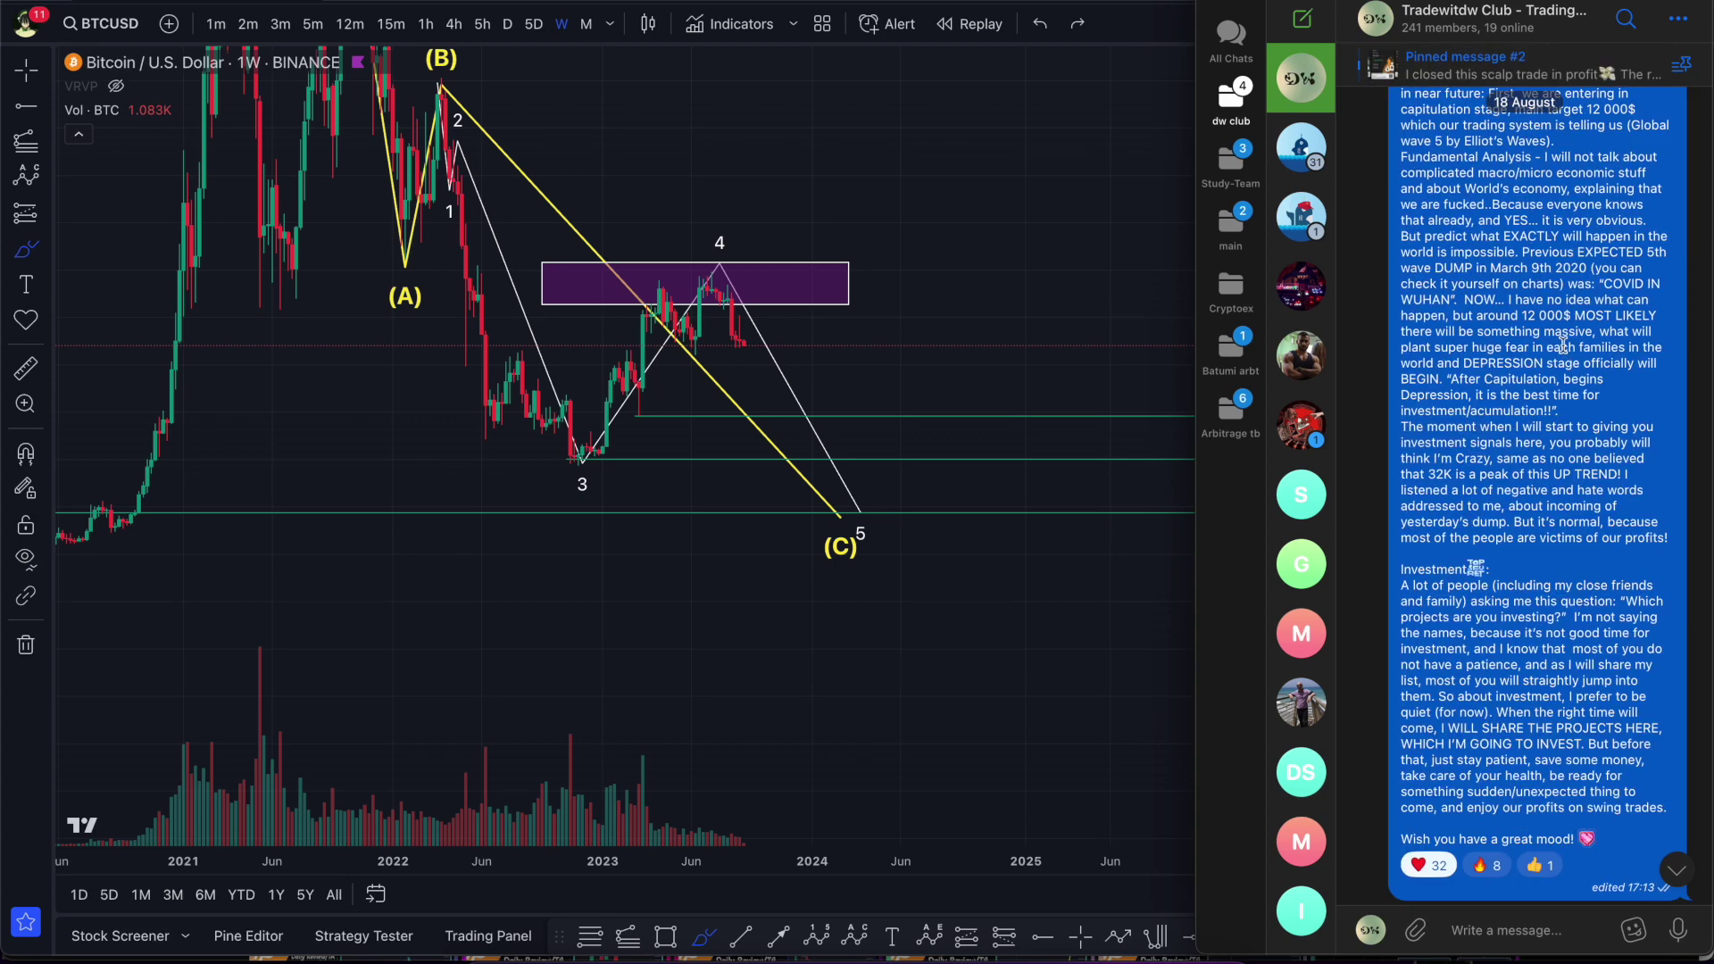
{"action": "scroll", "coordinate": [1439, 594], "scroll_direction": "down", "scroll_amount": 3}
{"action": "left_click_drag", "start_coordinate": [1407, 416], "coordinate": [1626, 580]}
{"action": "left_click", "coordinate": [1485, 552]}
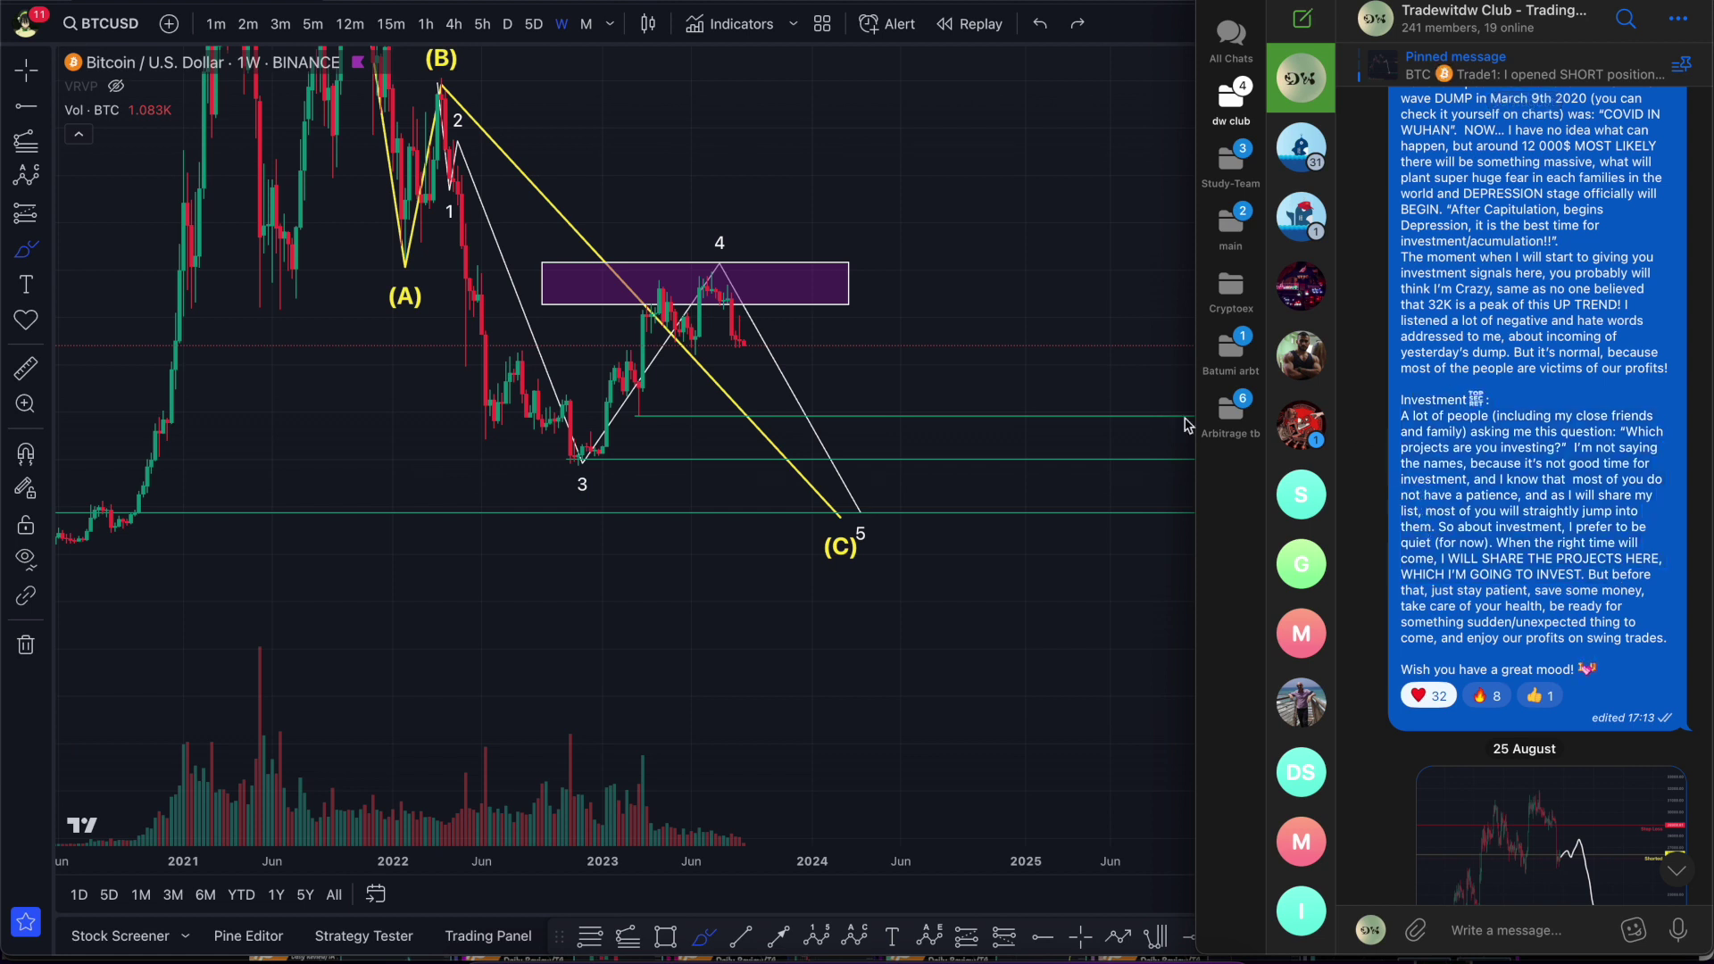
Return to the TradingView chart and sketch brush strokes around the end of wave C, undoing them.
{"action": "left_click", "coordinate": [784, 529]}
{"action": "key", "text": "super+z"}
{"action": "left_click_drag", "start_coordinate": [797, 540], "coordinate": [986, 519]}
{"action": "key", "text": "super+z"}
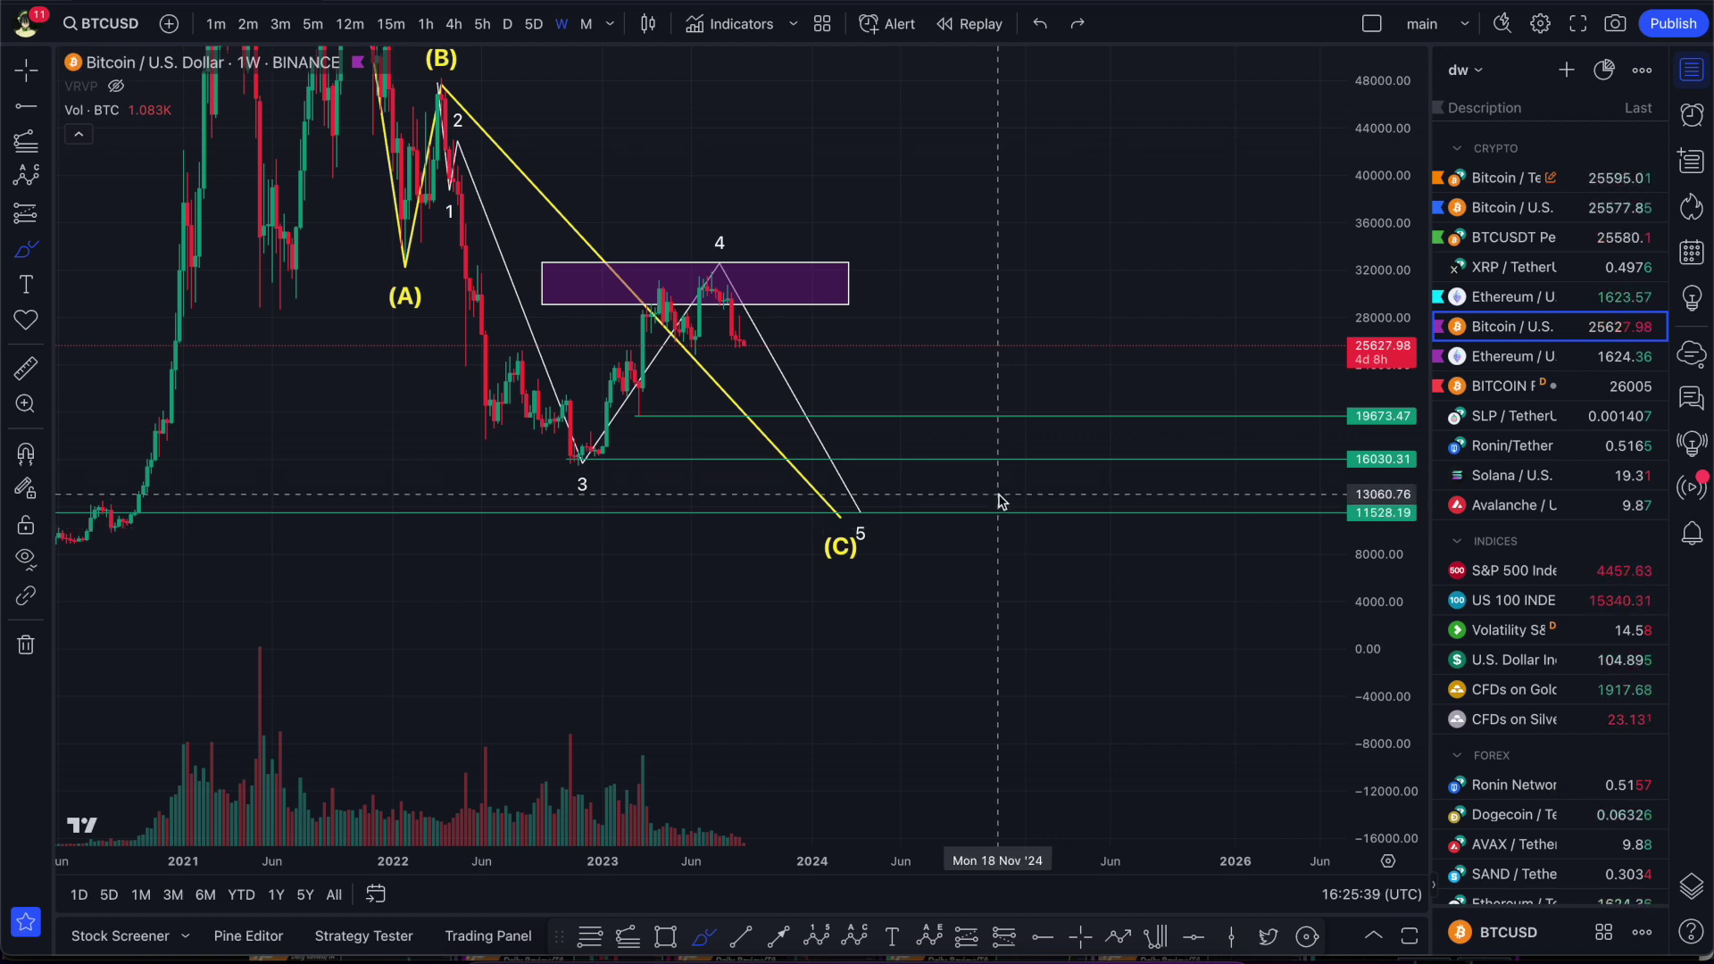
Enlarge the chart's price scale and switch the BTCUSD chart to the 5-hour timeframe.
{"action": "left_click_drag", "start_coordinate": [1396, 446], "coordinate": [1360, 196]}
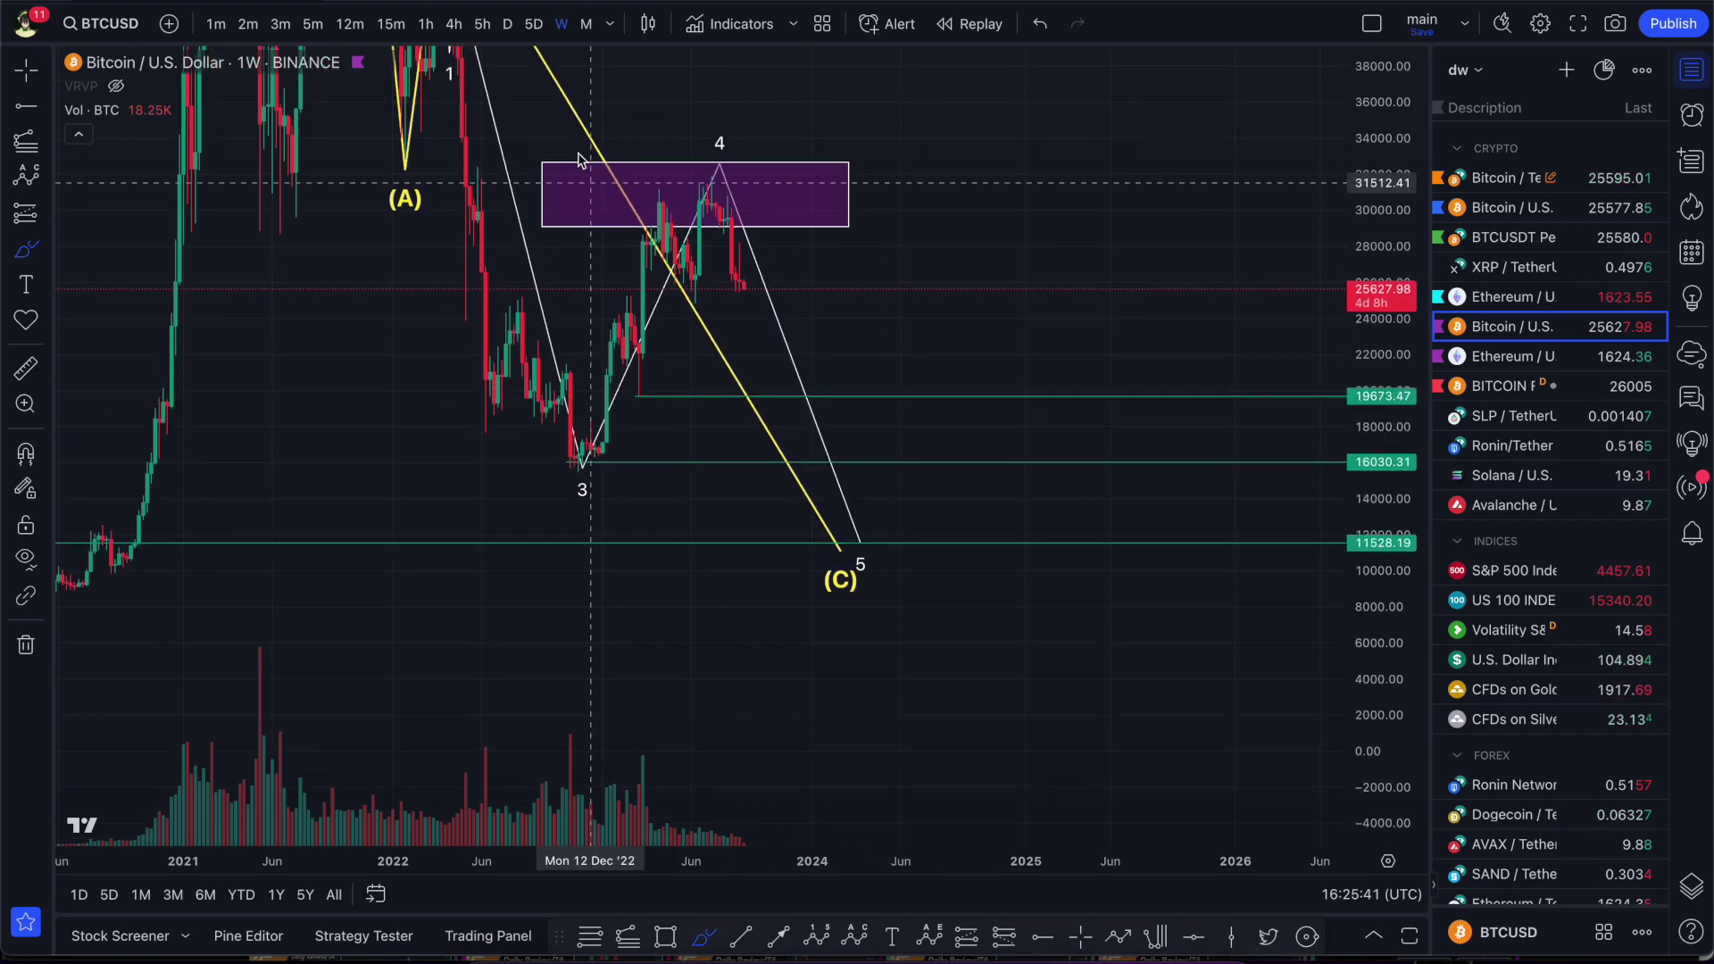
{"action": "left_click", "coordinate": [482, 24]}
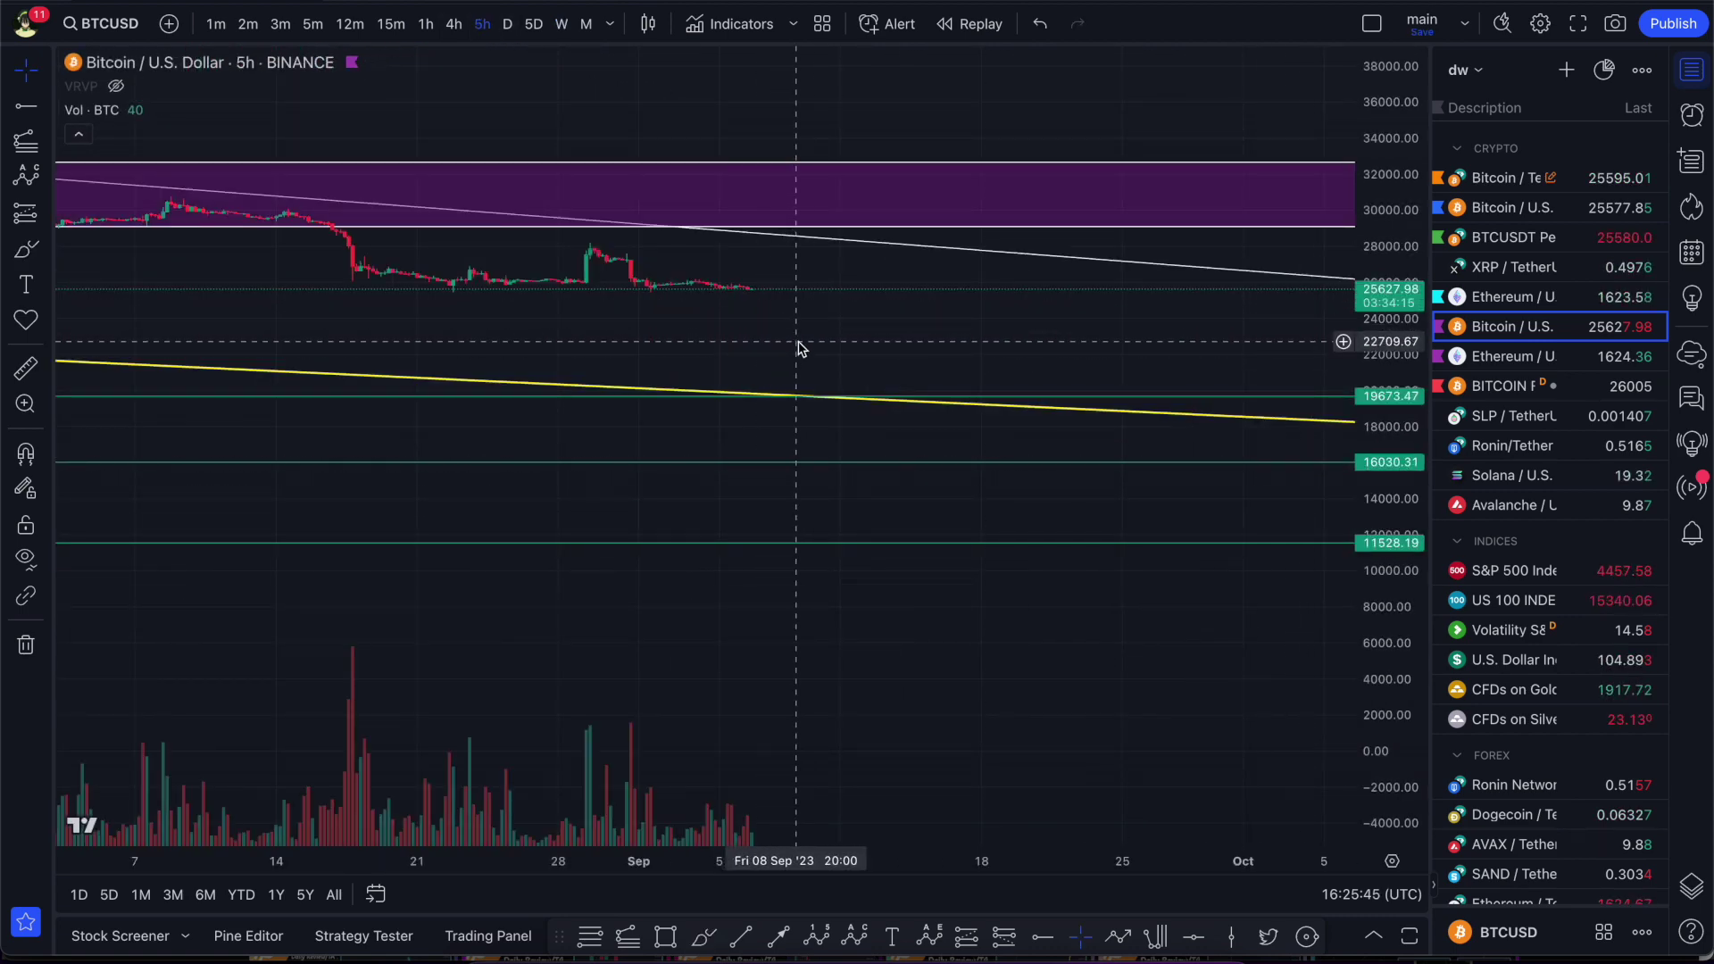
Examine the projected decline from wave 4 to waves (C) and 5 against the 19673.47, 16030.31 and 11528.19 levels.
{"action": "left_click_drag", "start_coordinate": [1396, 580], "coordinate": [1295, 85]}
{"action": "left_click_drag", "start_coordinate": [959, 134], "coordinate": [843, 665]}
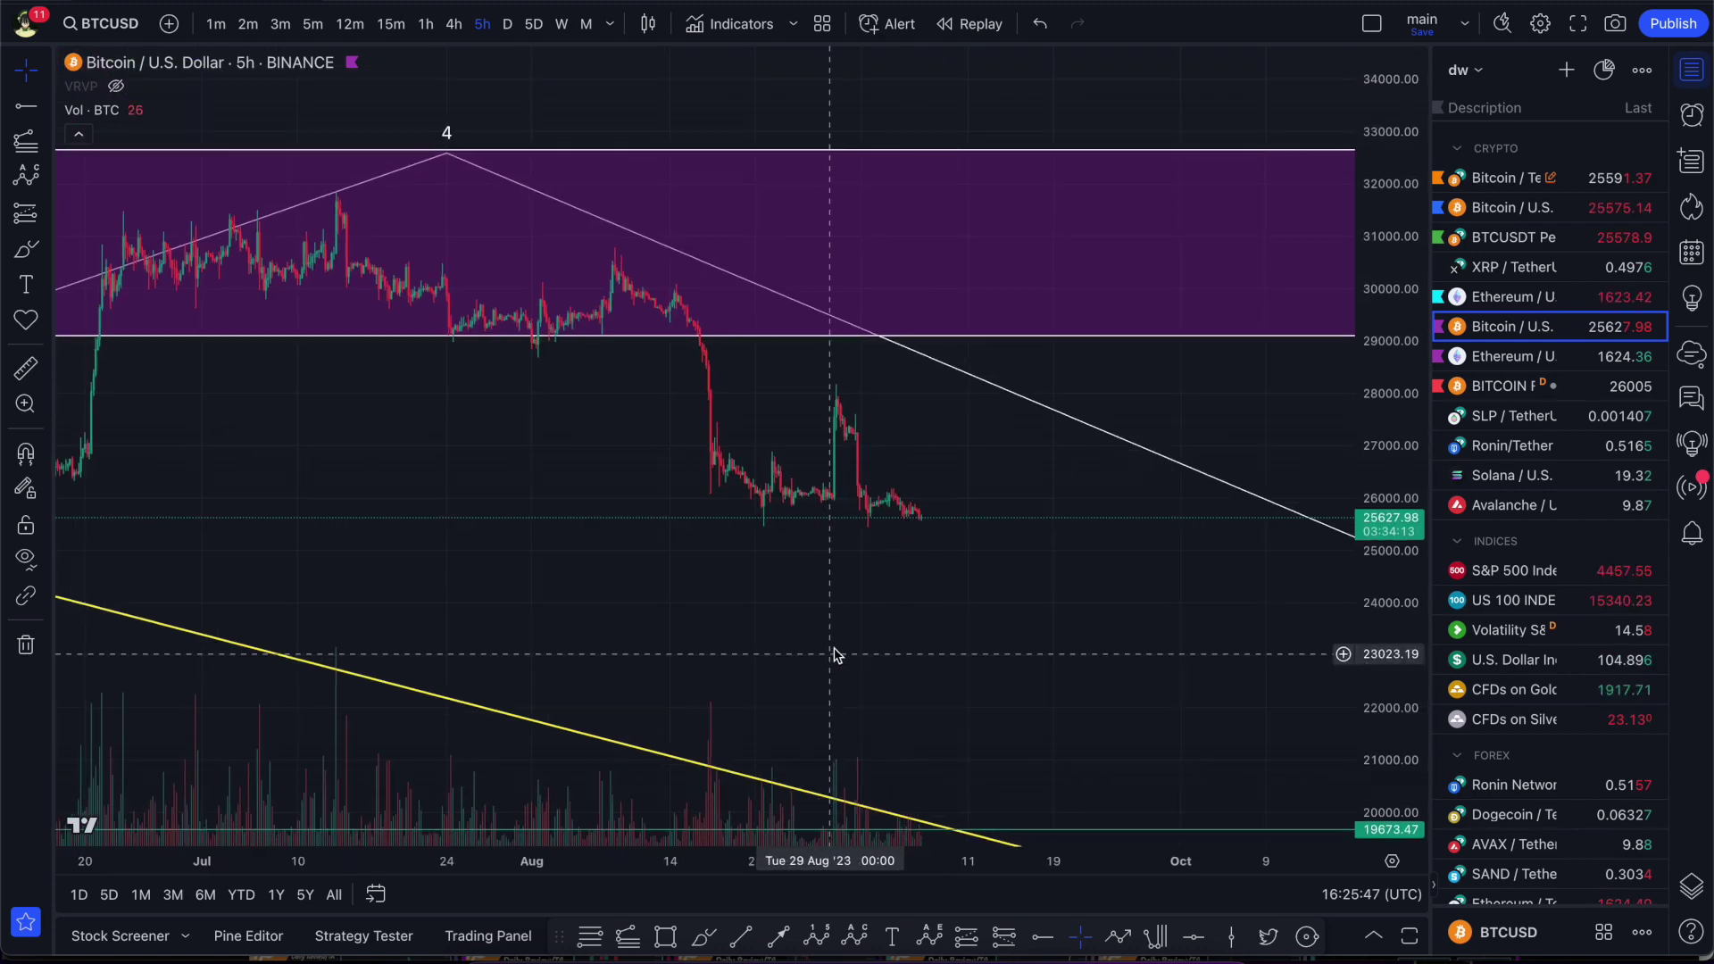
{"action": "left_click_drag", "start_coordinate": [812, 861], "coordinate": [1138, 830]}
{"action": "scroll", "coordinate": [1080, 687], "scroll_direction": "down", "scroll_amount": 5}
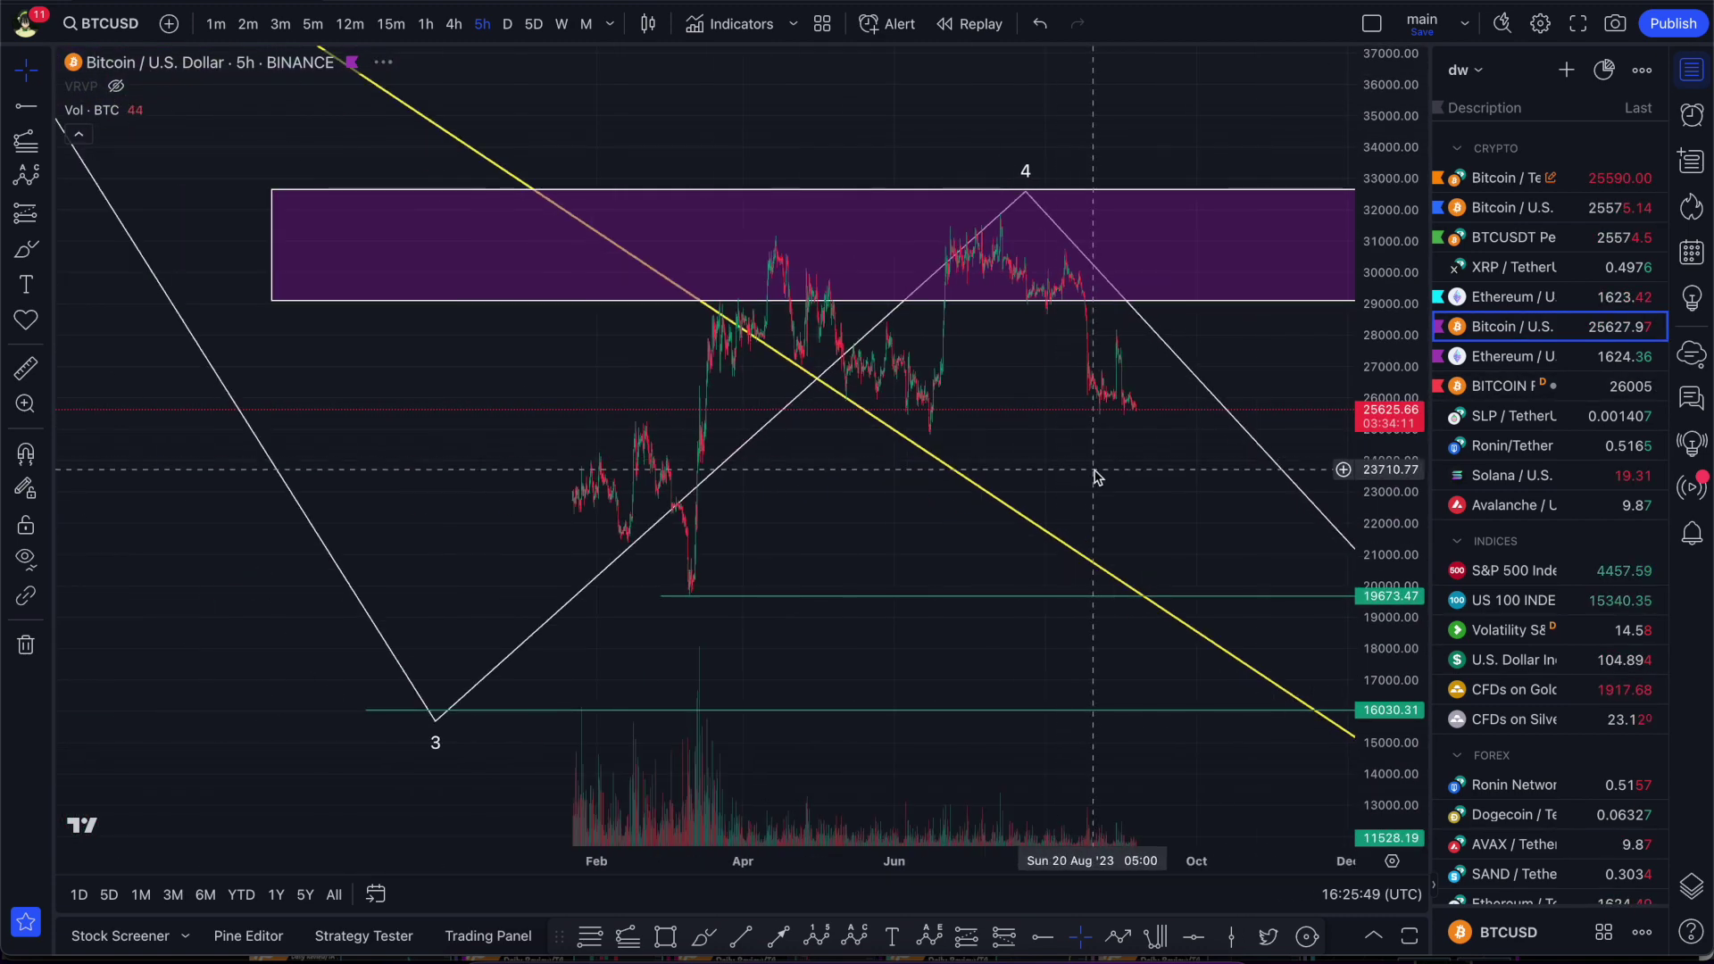
{"action": "left_click_drag", "start_coordinate": [1018, 444], "coordinate": [610, 201]}
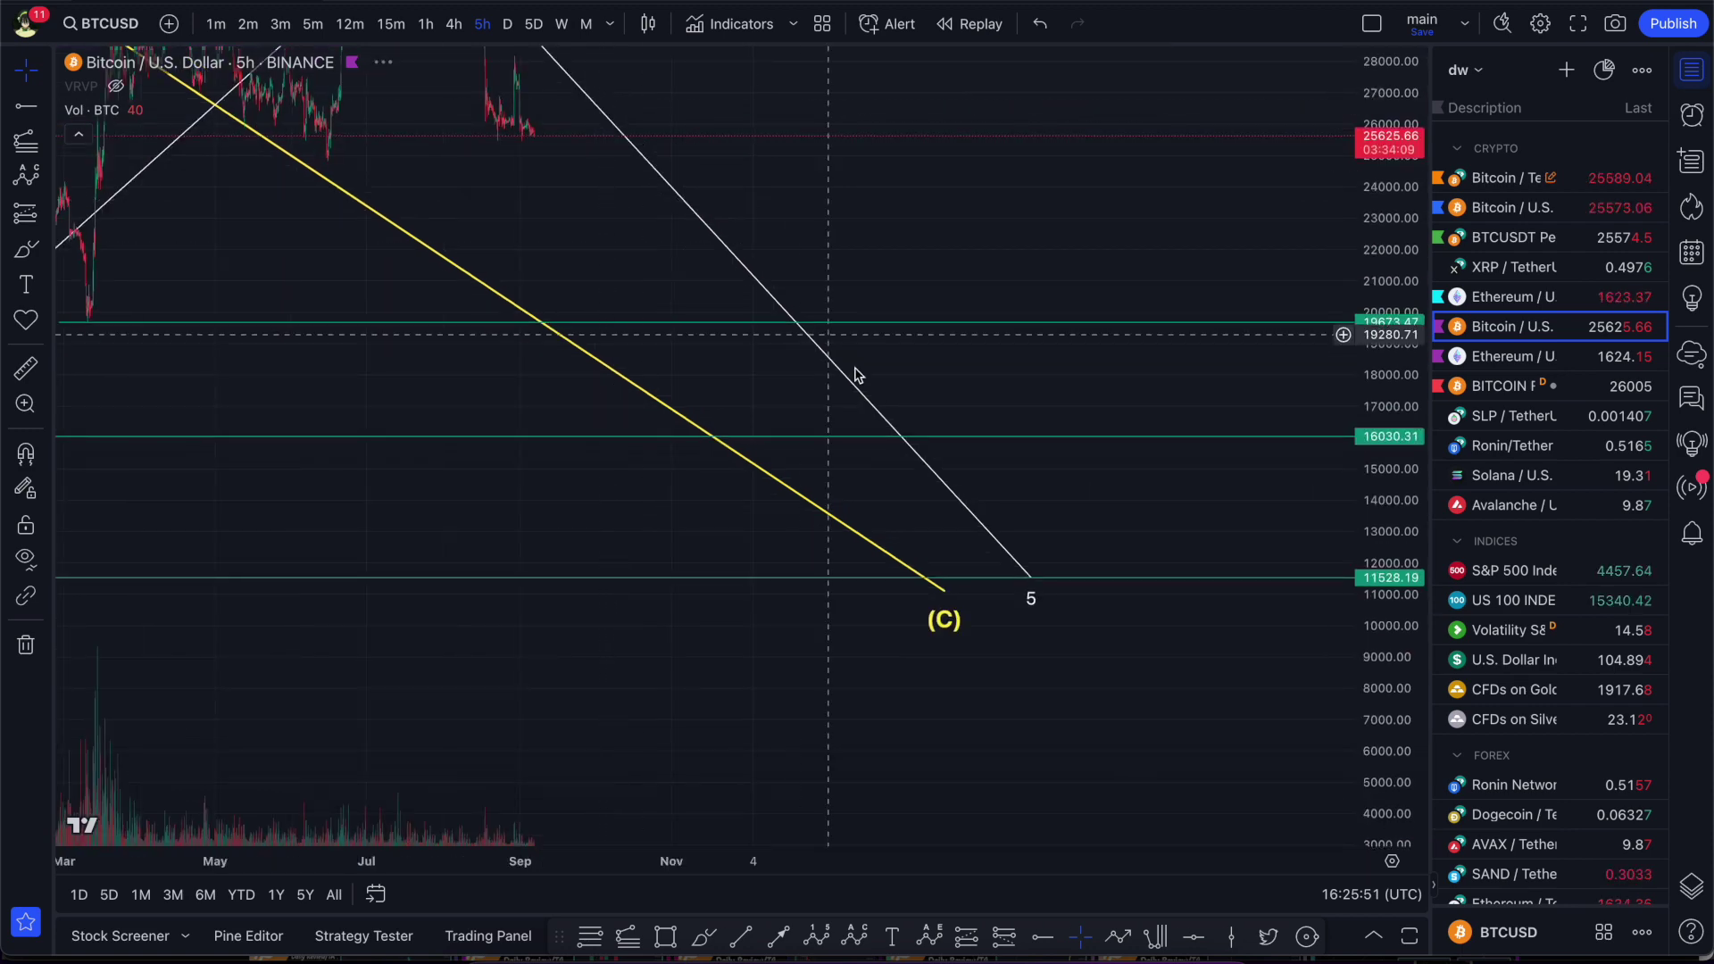
{"action": "left_click_drag", "start_coordinate": [902, 306], "coordinate": [1271, 455]}
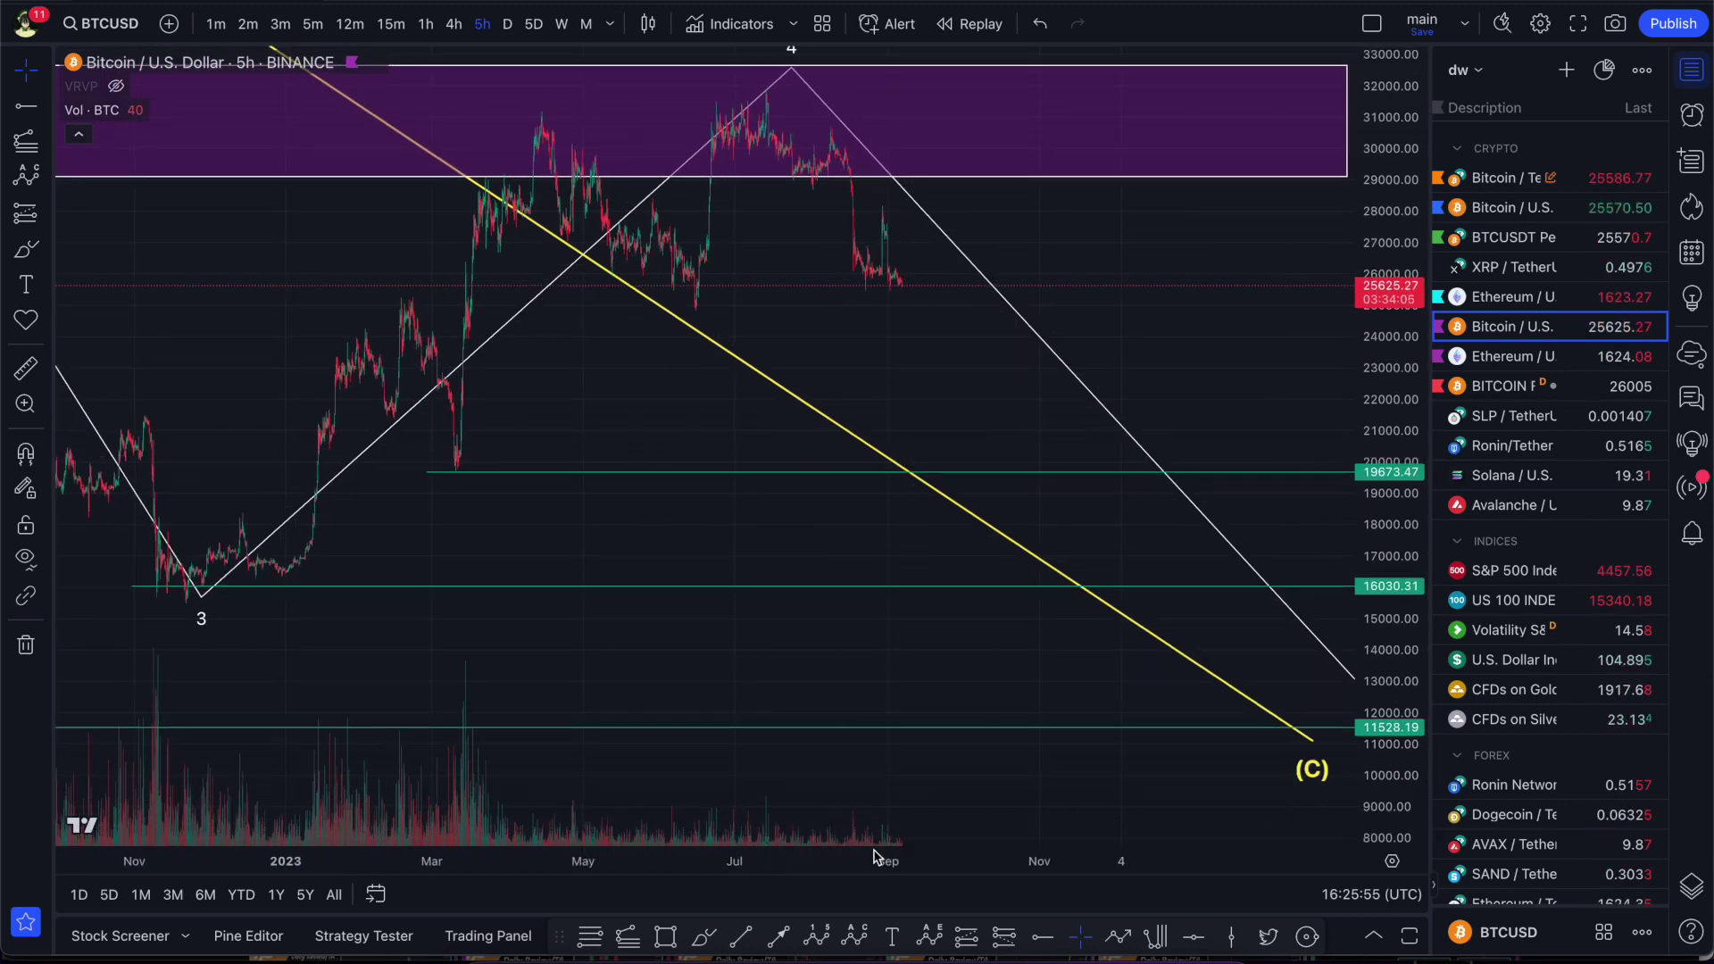
{"action": "left_click_drag", "start_coordinate": [1077, 349], "coordinate": [1076, 385]}
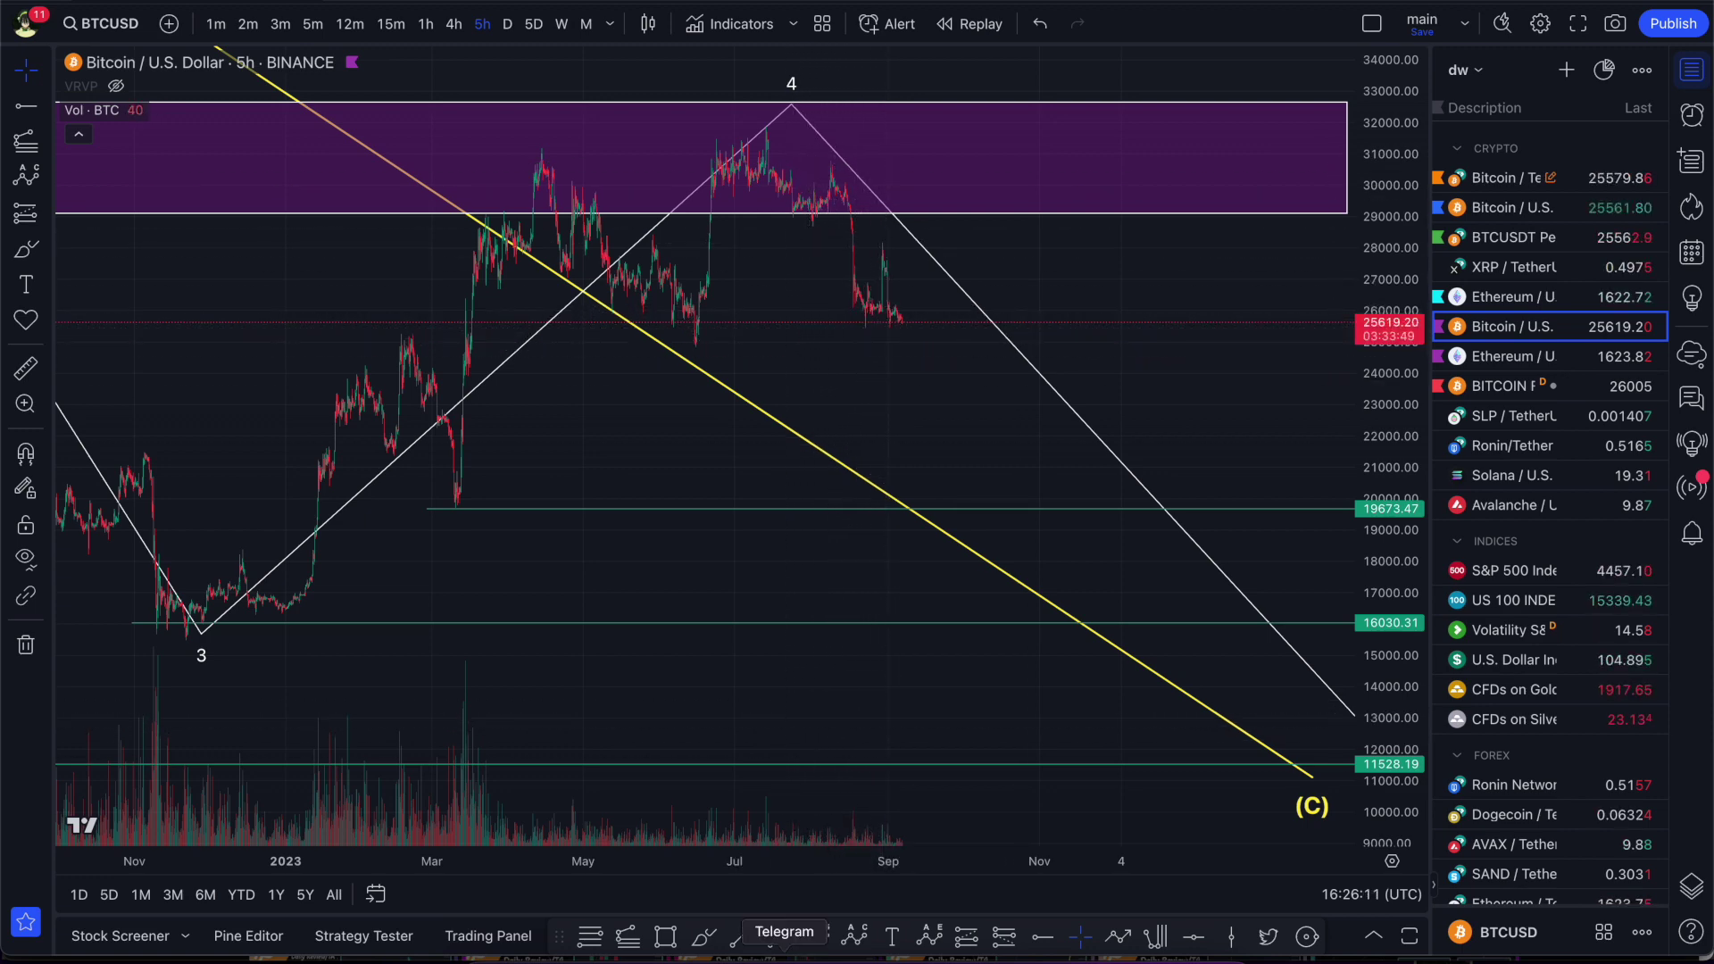
Switch to the Telegram group, review the 25 August short-trade post and the mentorship post, and return to the TradingView chart.
{"action": "left_click", "coordinate": [785, 960]}
{"action": "scroll", "coordinate": [1529, 641], "scroll_direction": "down", "scroll_amount": 20}
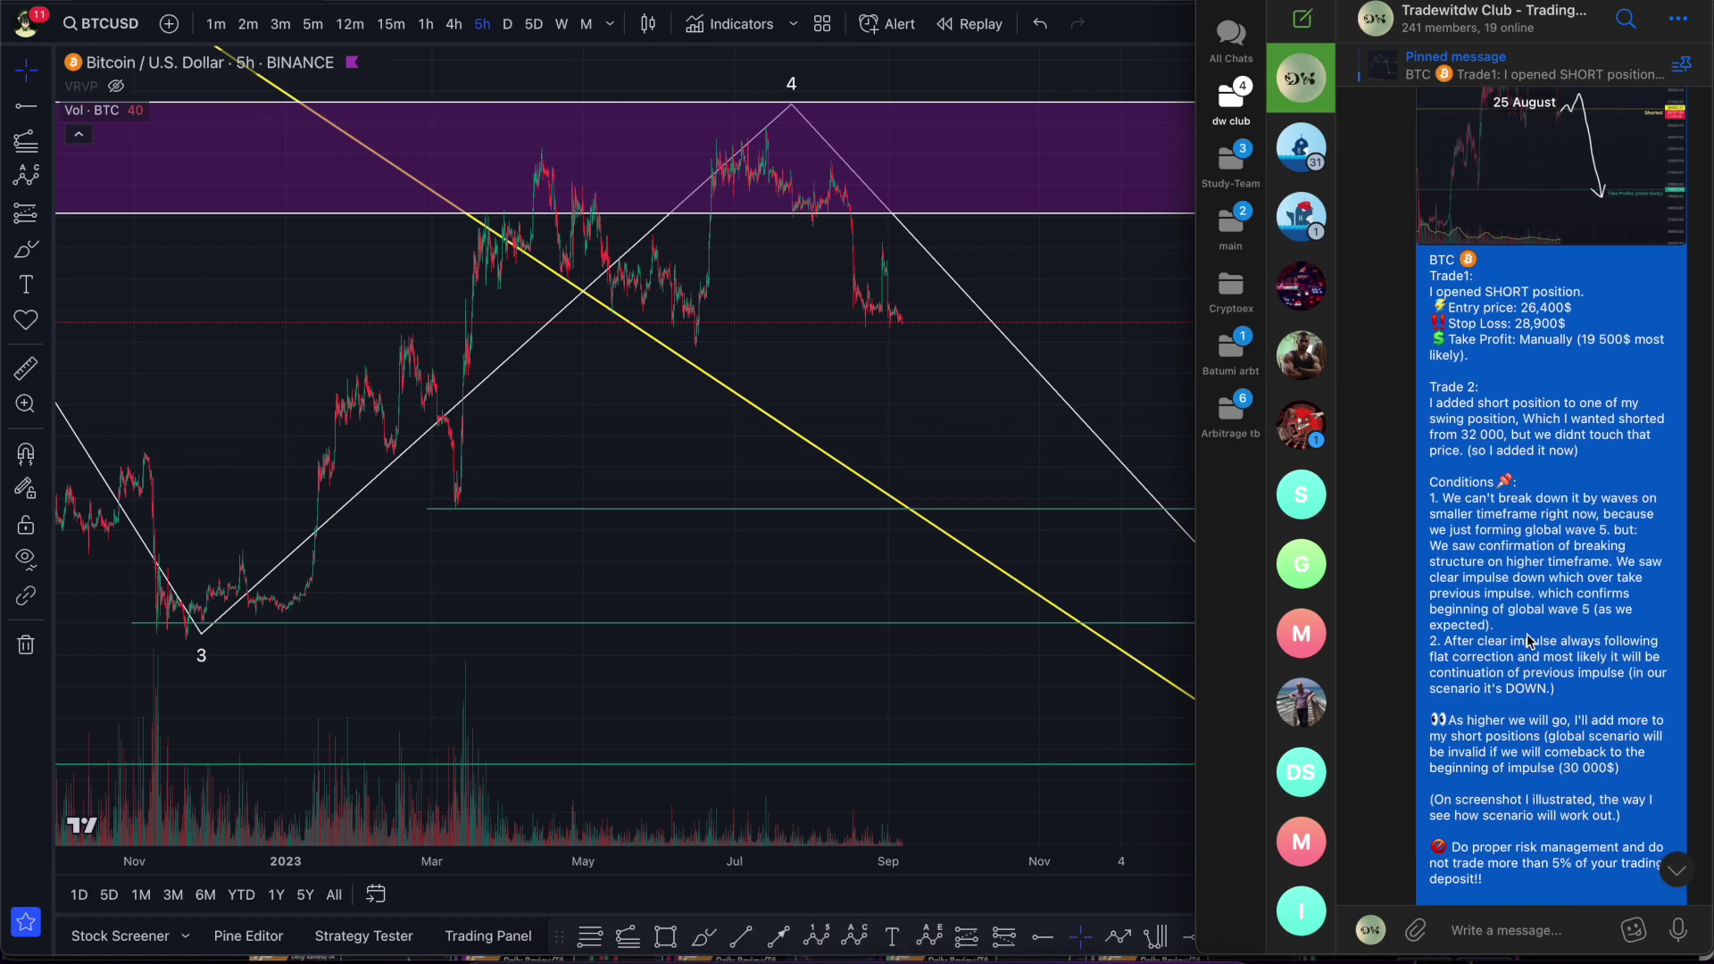
{"action": "scroll", "coordinate": [1528, 641], "scroll_direction": "down", "scroll_amount": 10}
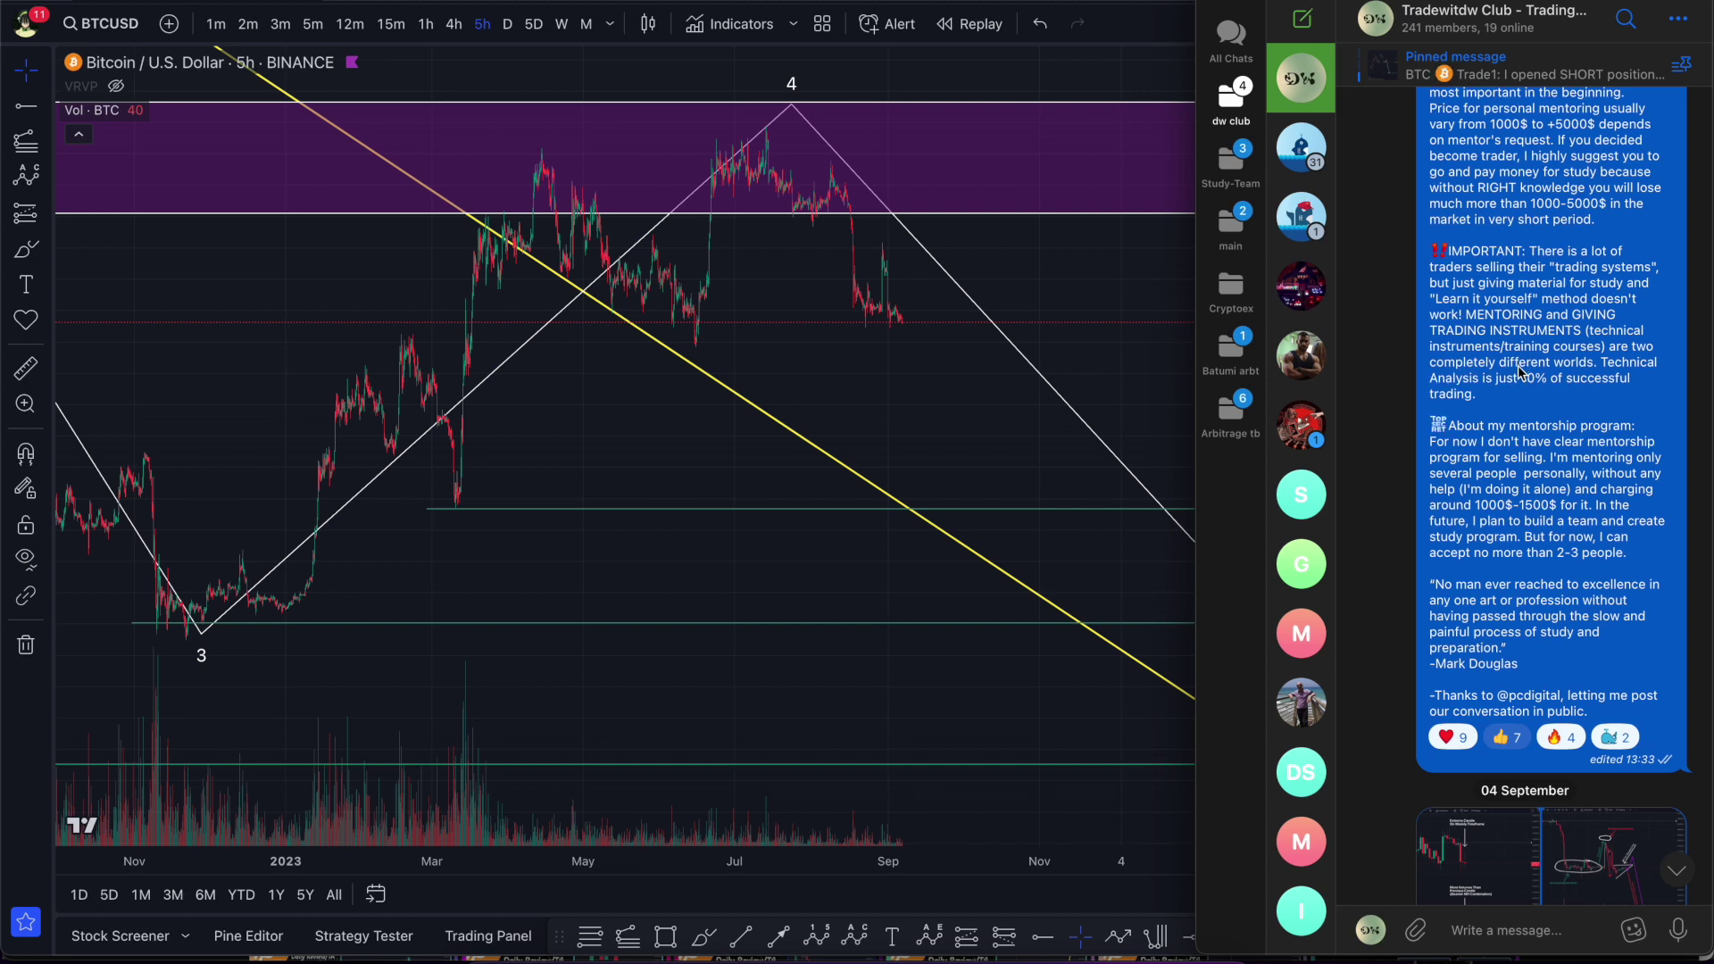
{"action": "left_click", "coordinate": [969, 358]}
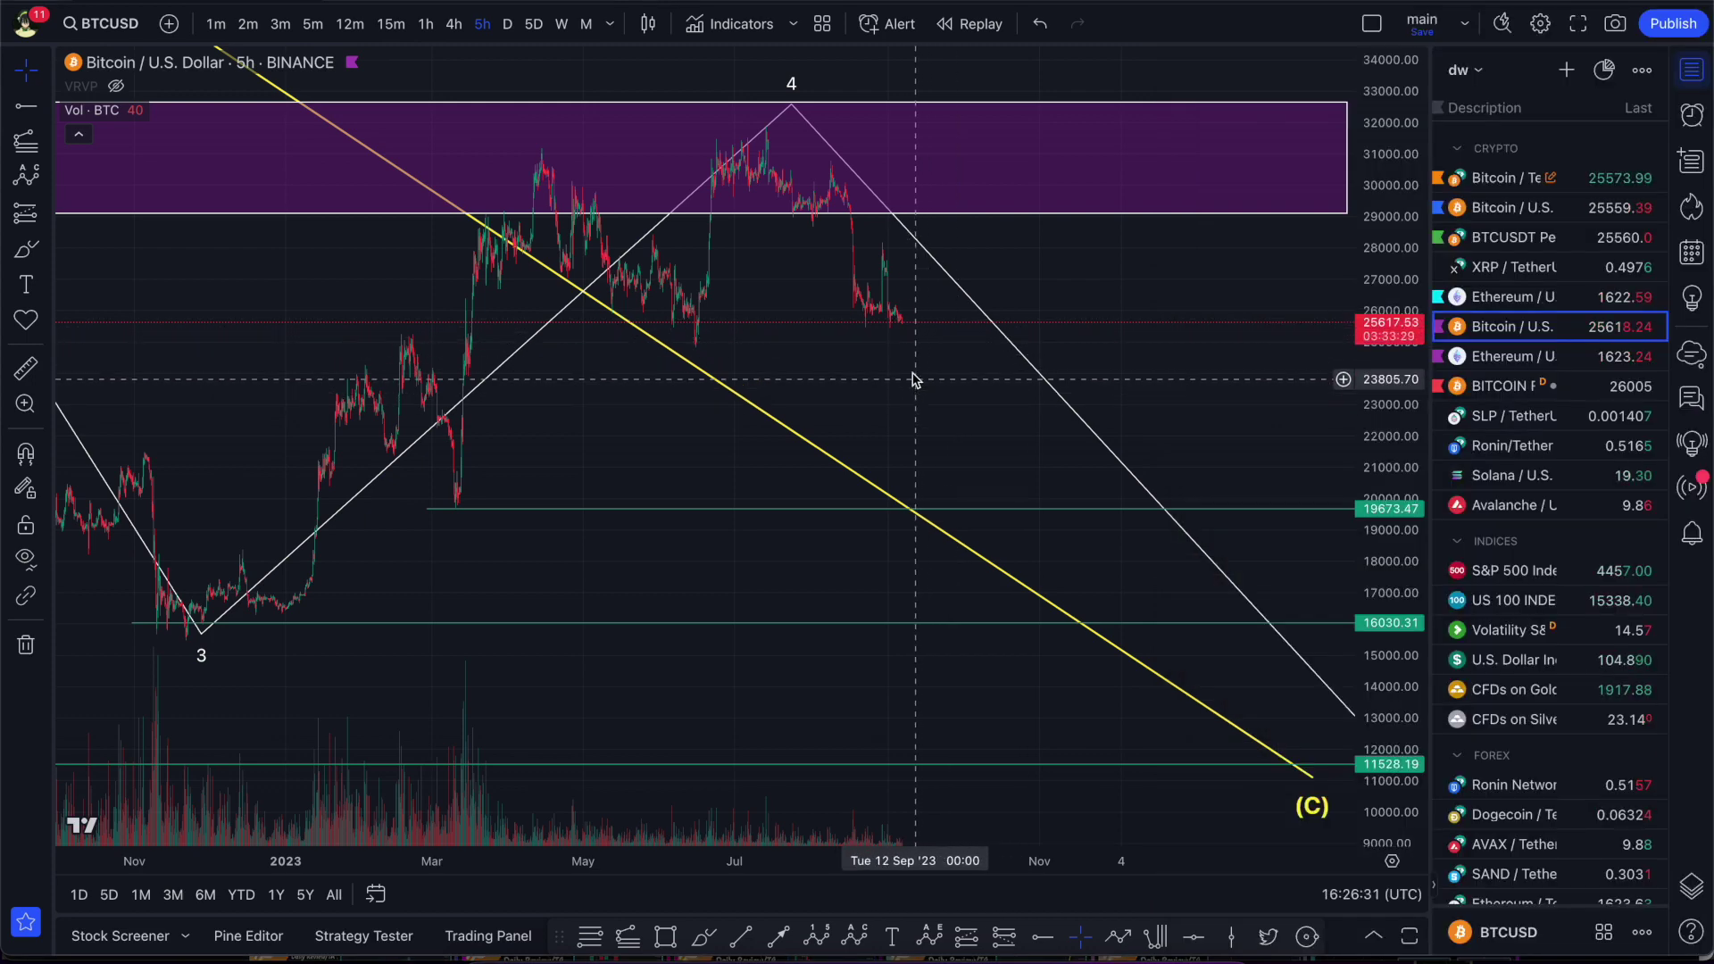
Examine recent price action below the purple wave 4 zone and compare it with the wave 3 low and the green support levels.
{"action": "left_click_drag", "start_coordinate": [887, 352], "coordinate": [959, 300]}
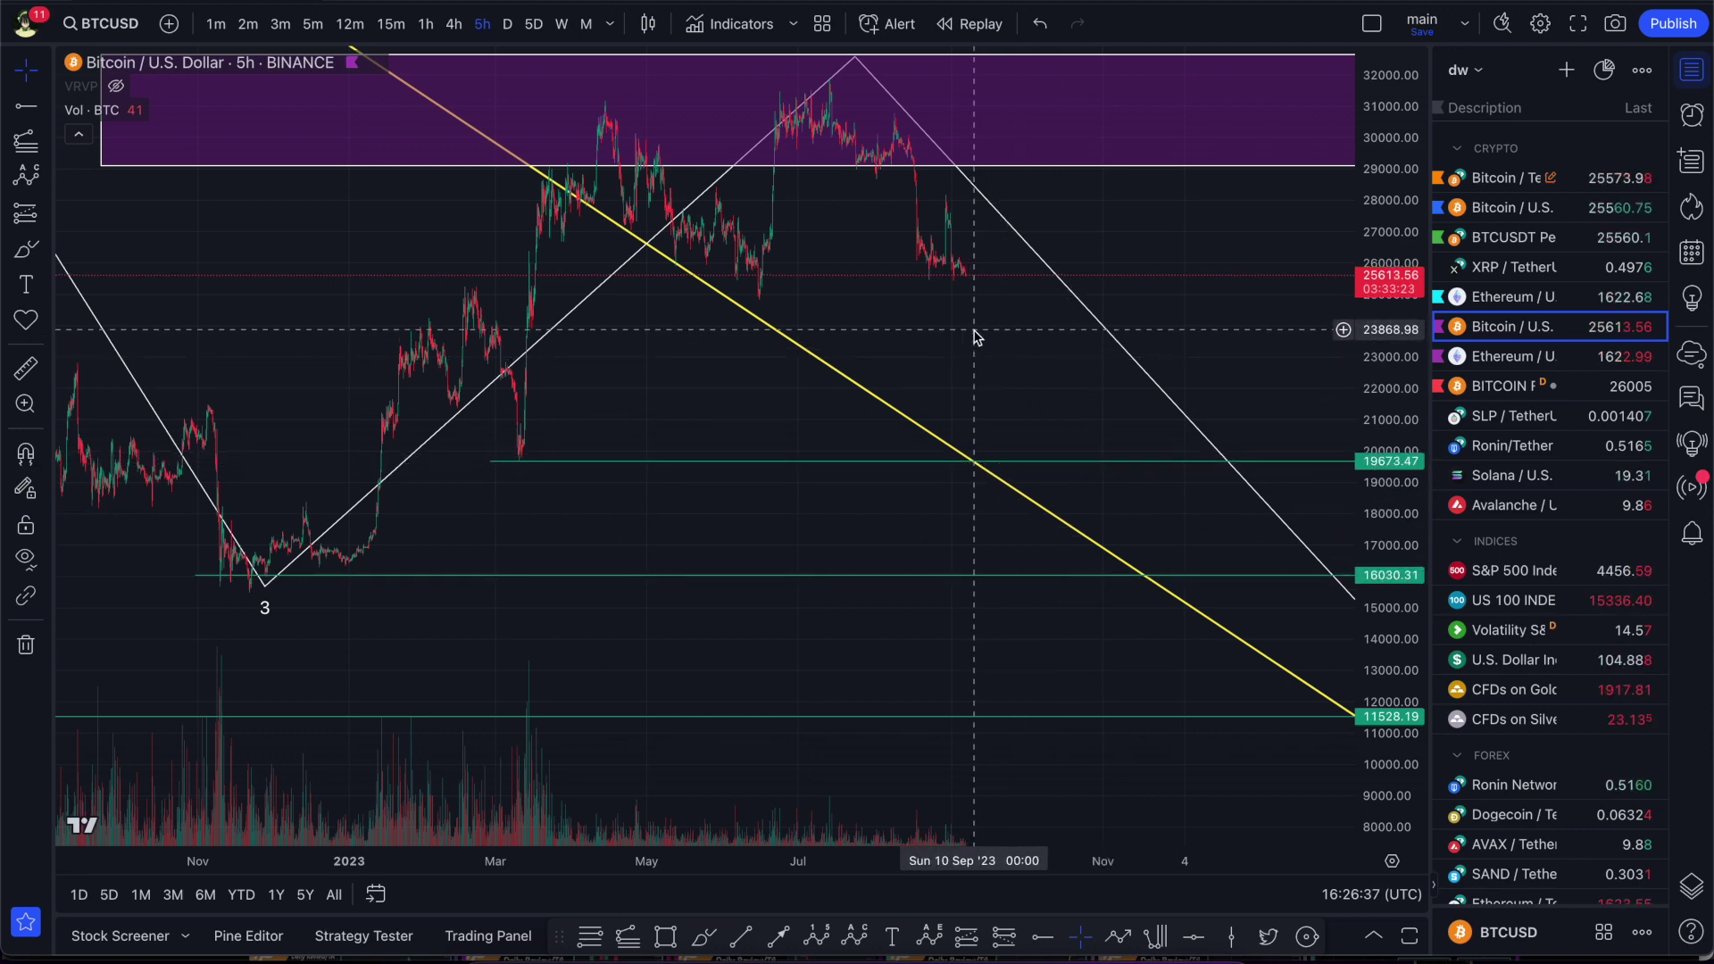
{"action": "left_click_drag", "start_coordinate": [1092, 242], "coordinate": [1123, 314]}
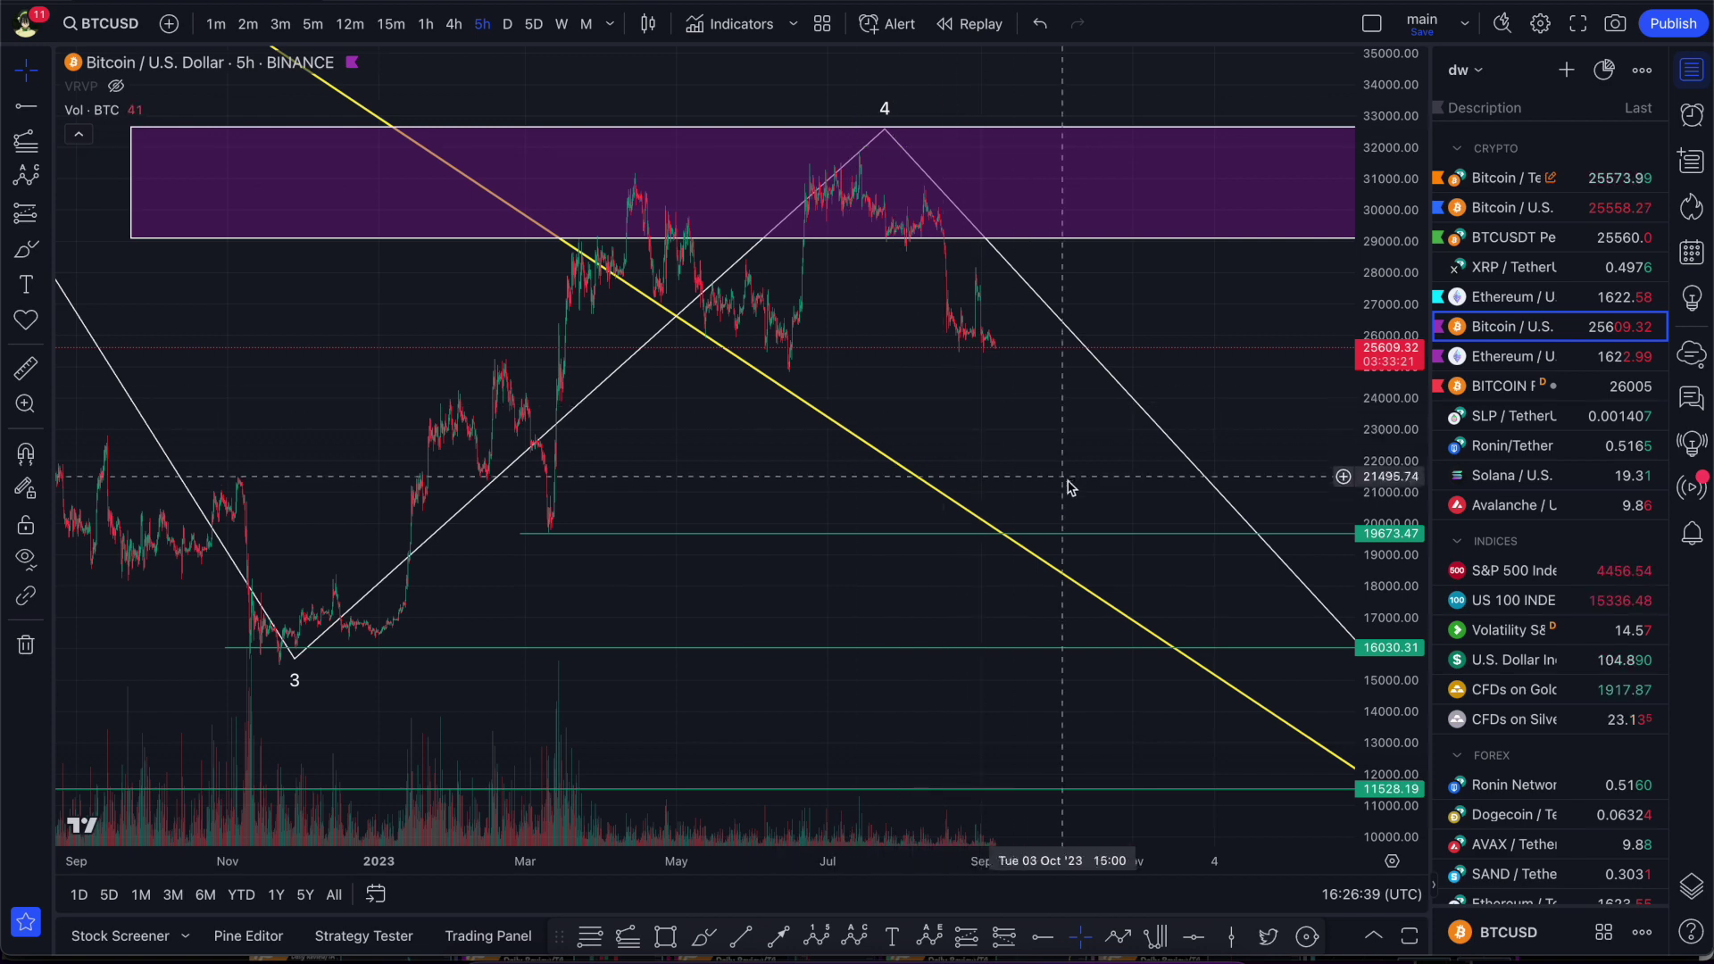
{"action": "left_click_drag", "start_coordinate": [1126, 442], "coordinate": [1382, 343]}
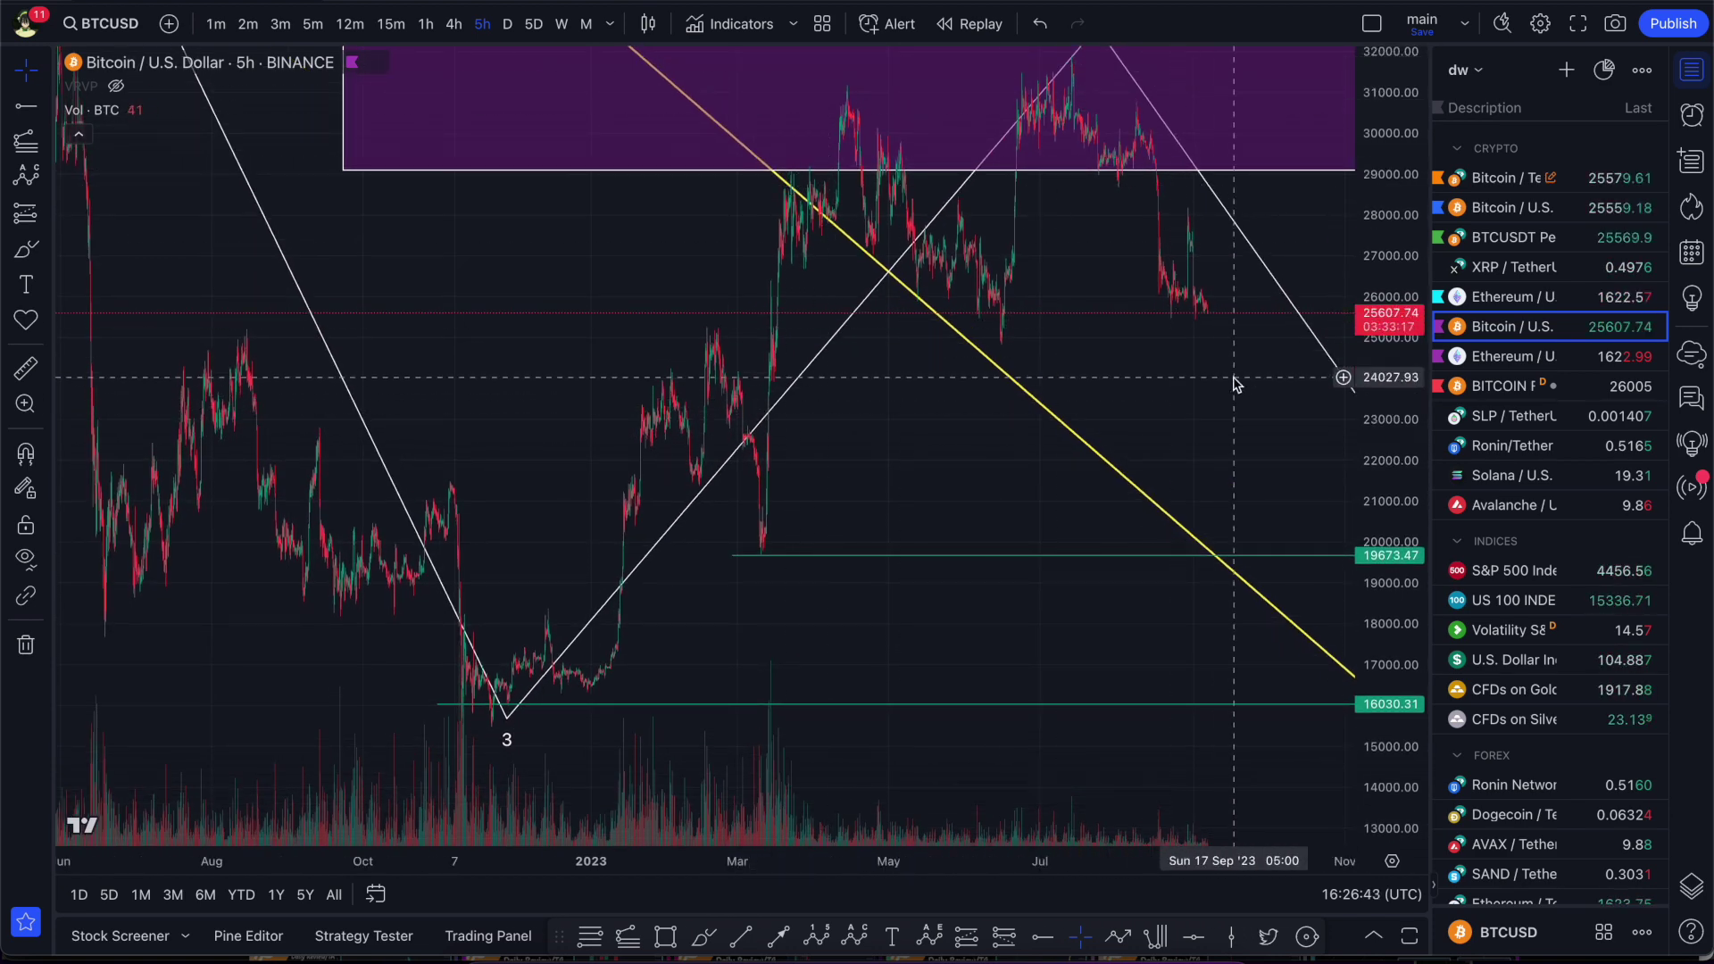
{"action": "left_click_drag", "start_coordinate": [1232, 383], "coordinate": [1026, 407]}
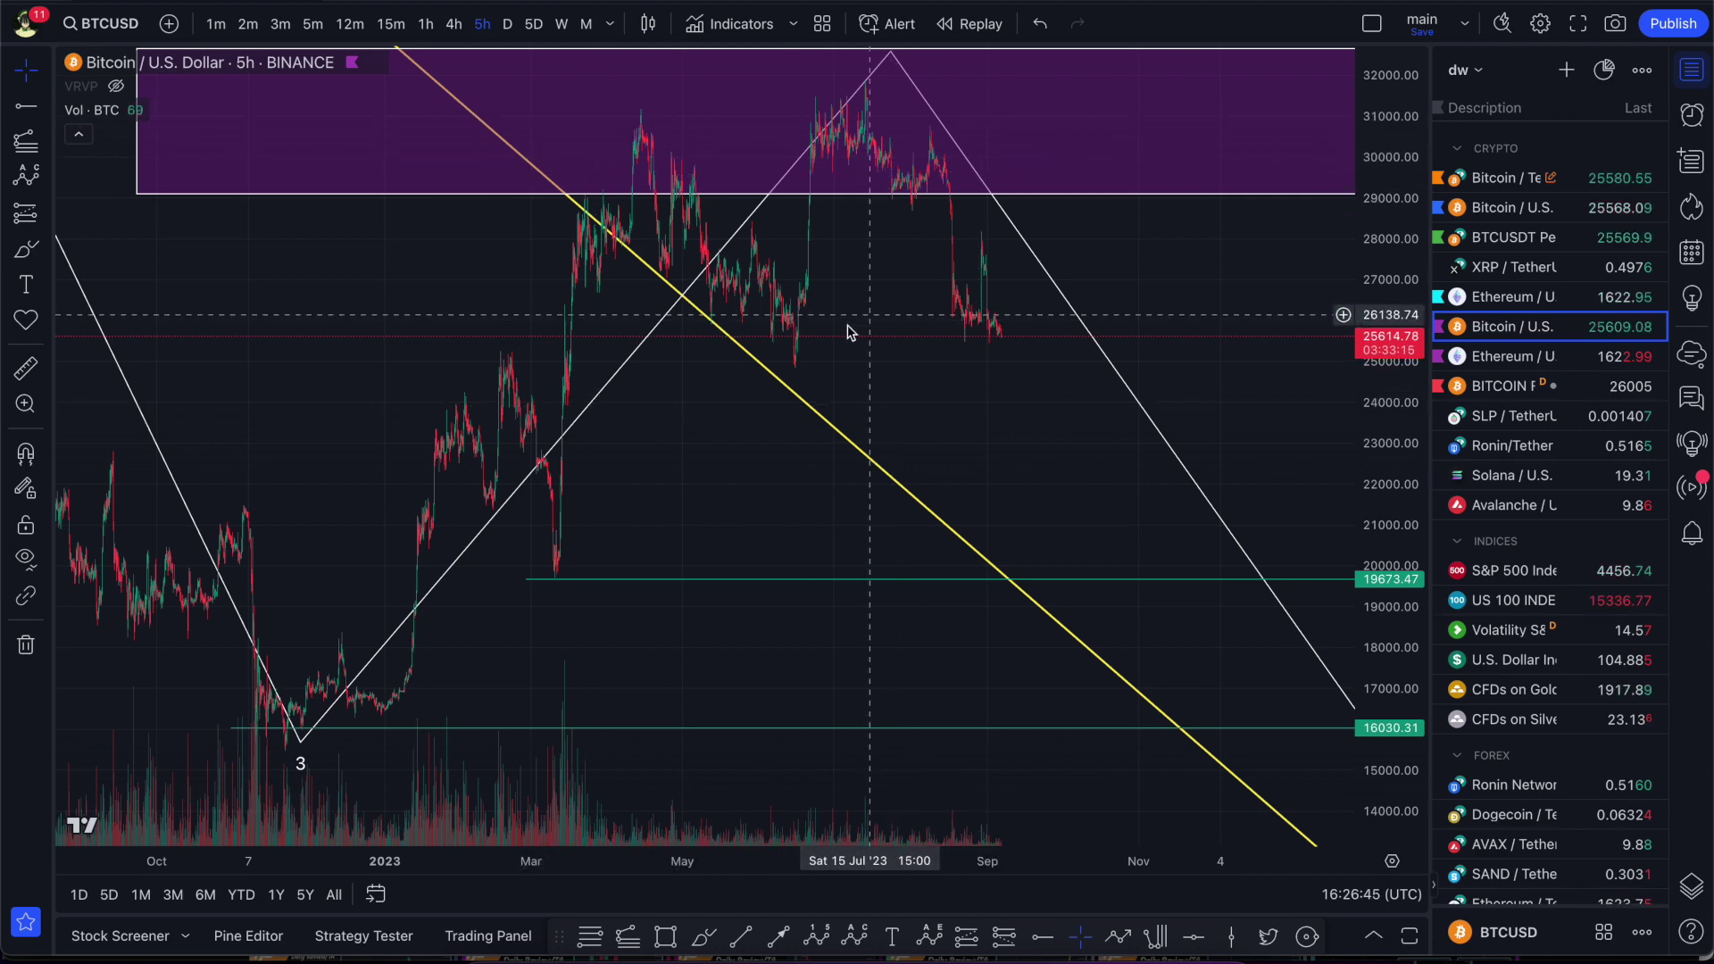
{"action": "left_click_drag", "start_coordinate": [774, 578], "coordinate": [807, 348]}
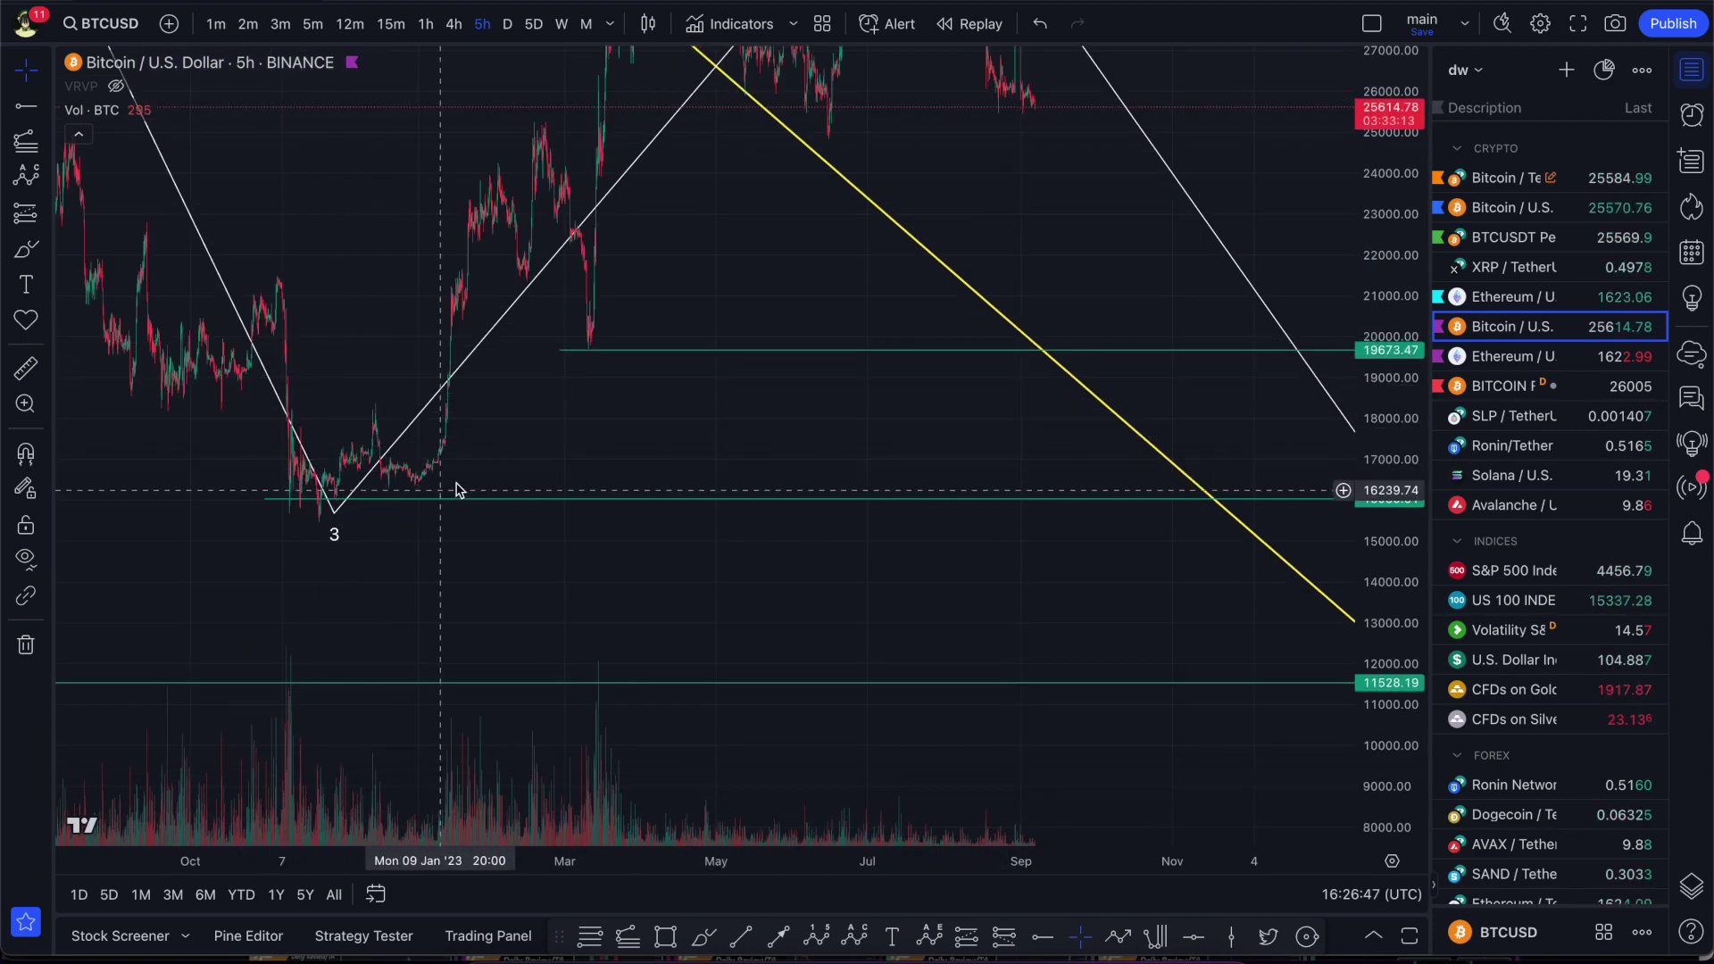
{"action": "left_click_drag", "start_coordinate": [550, 487], "coordinate": [541, 544]}
{"action": "left_click_drag", "start_coordinate": [890, 249], "coordinate": [763, 405]}
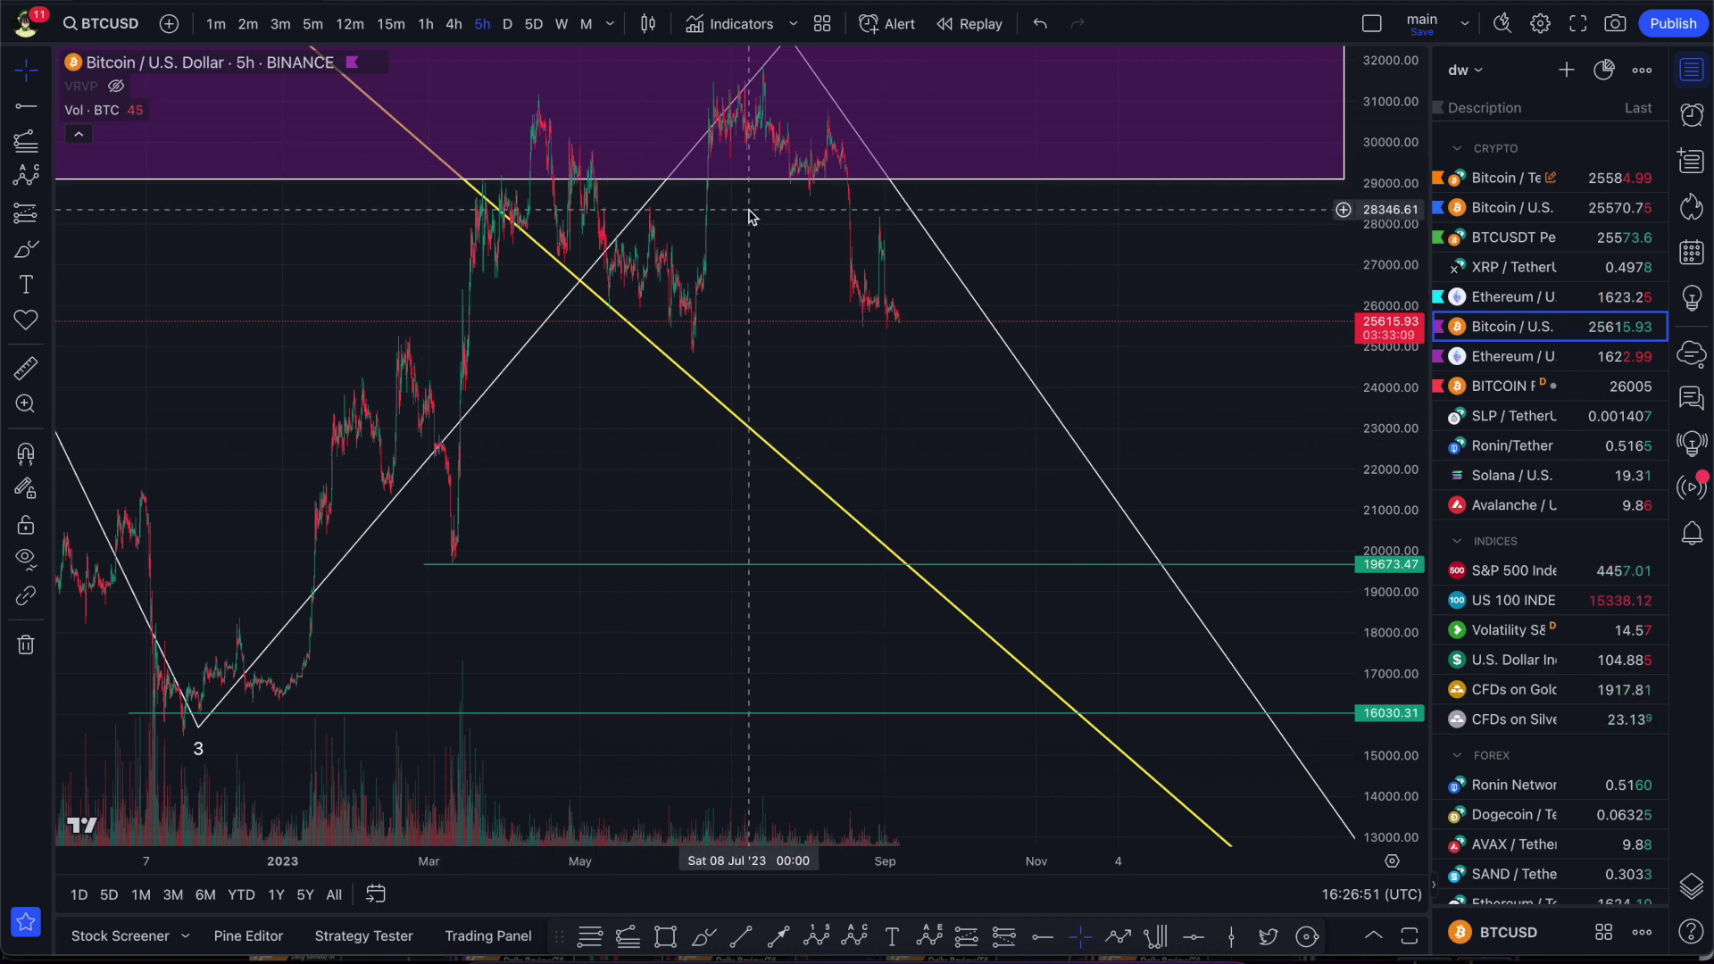
{"action": "left_click_drag", "start_coordinate": [1030, 298], "coordinate": [1064, 447]}
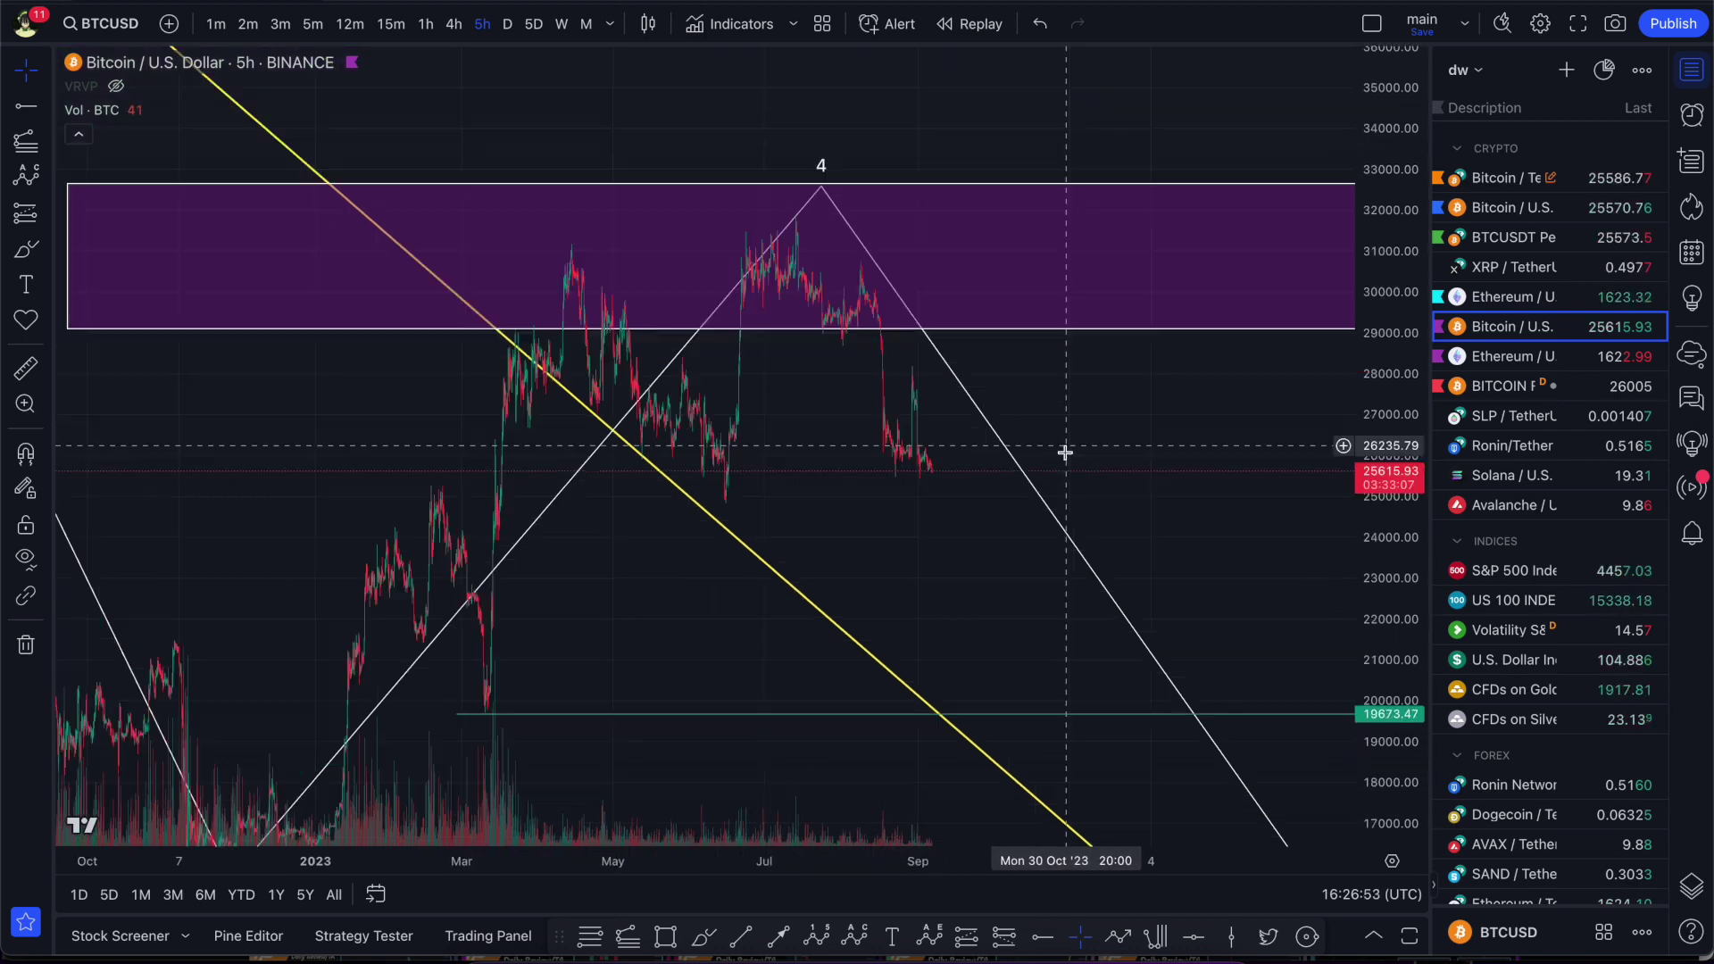
{"action": "left_click_drag", "start_coordinate": [912, 447], "coordinate": [878, 786]}
{"action": "left_click_drag", "start_coordinate": [1056, 694], "coordinate": [1198, 300]}
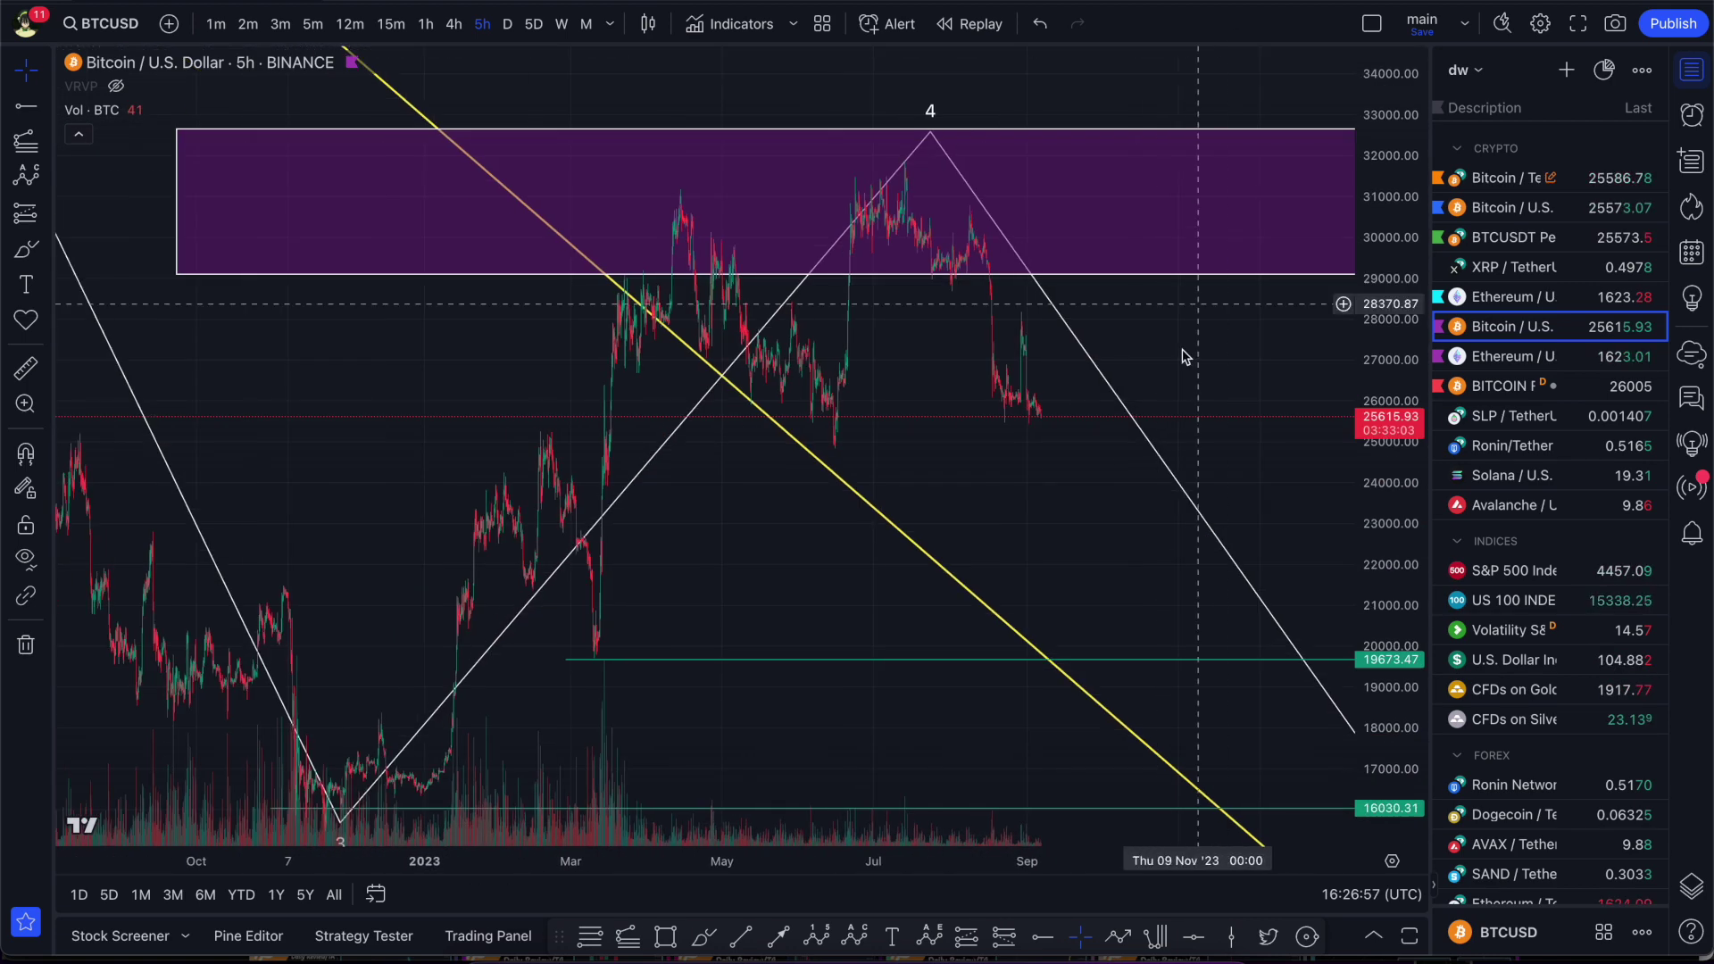
{"action": "left_click_drag", "start_coordinate": [1035, 524], "coordinate": [1130, 413]}
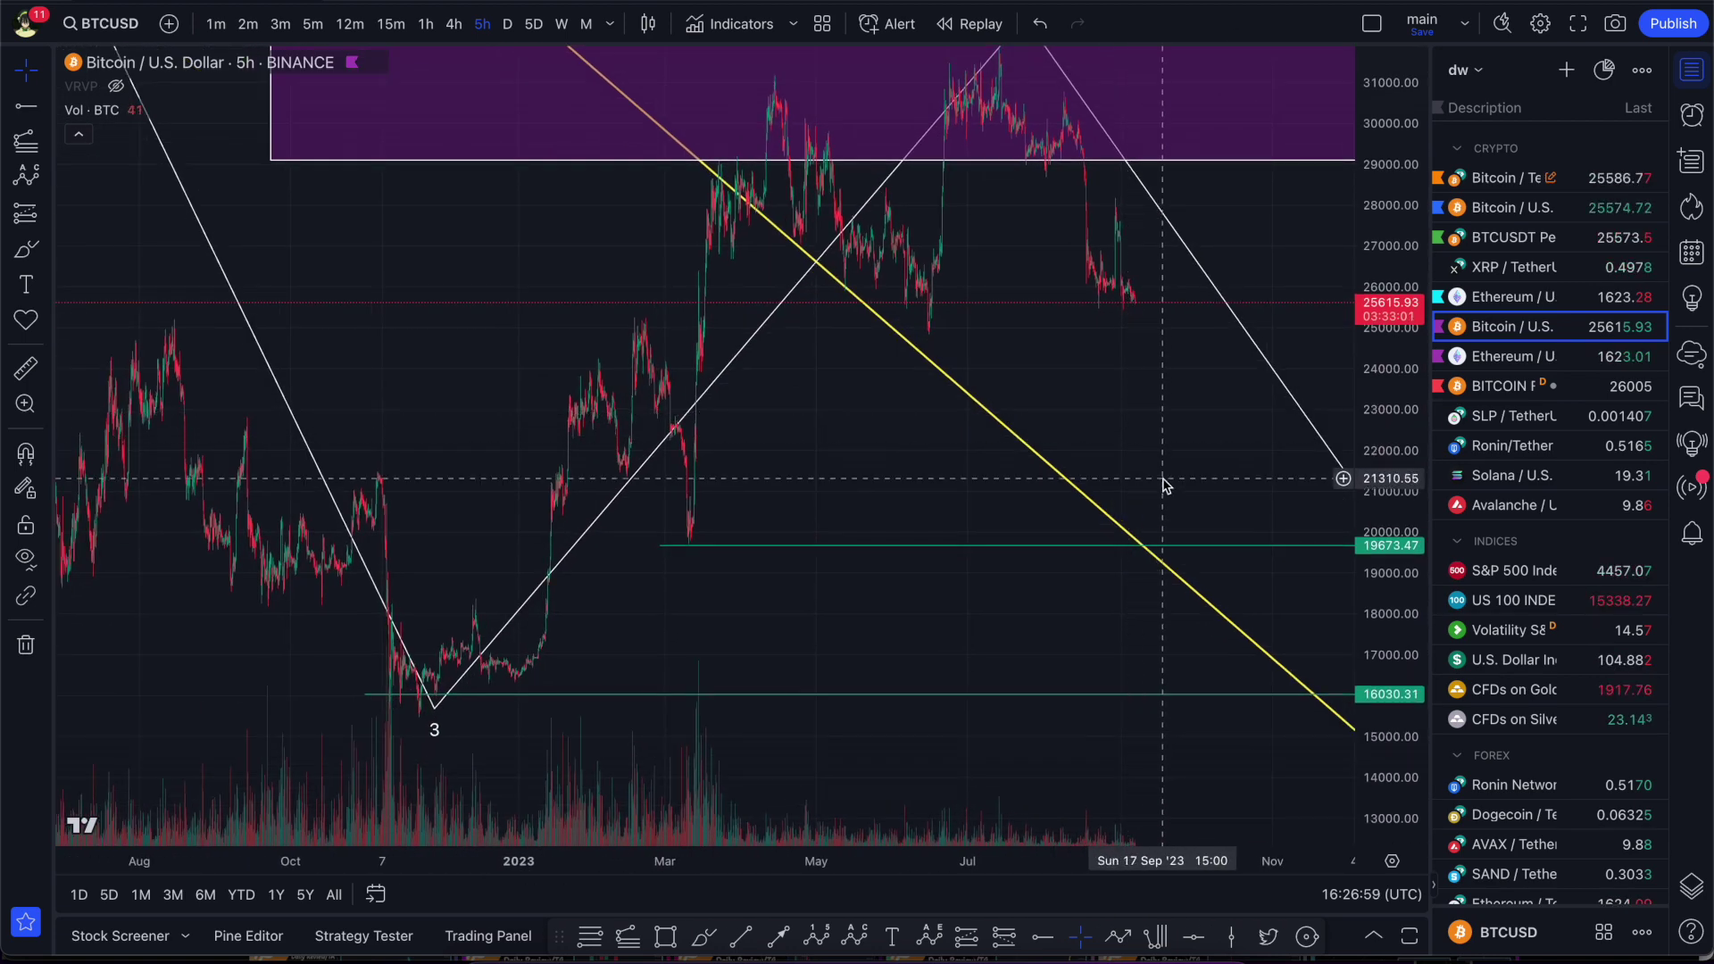
Sketch a zigzag brush path from the latest price down to the 19673.47 level, circle that area, and undo the strokes.
{"action": "left_click_drag", "start_coordinate": [1128, 413], "coordinate": [788, 260]}
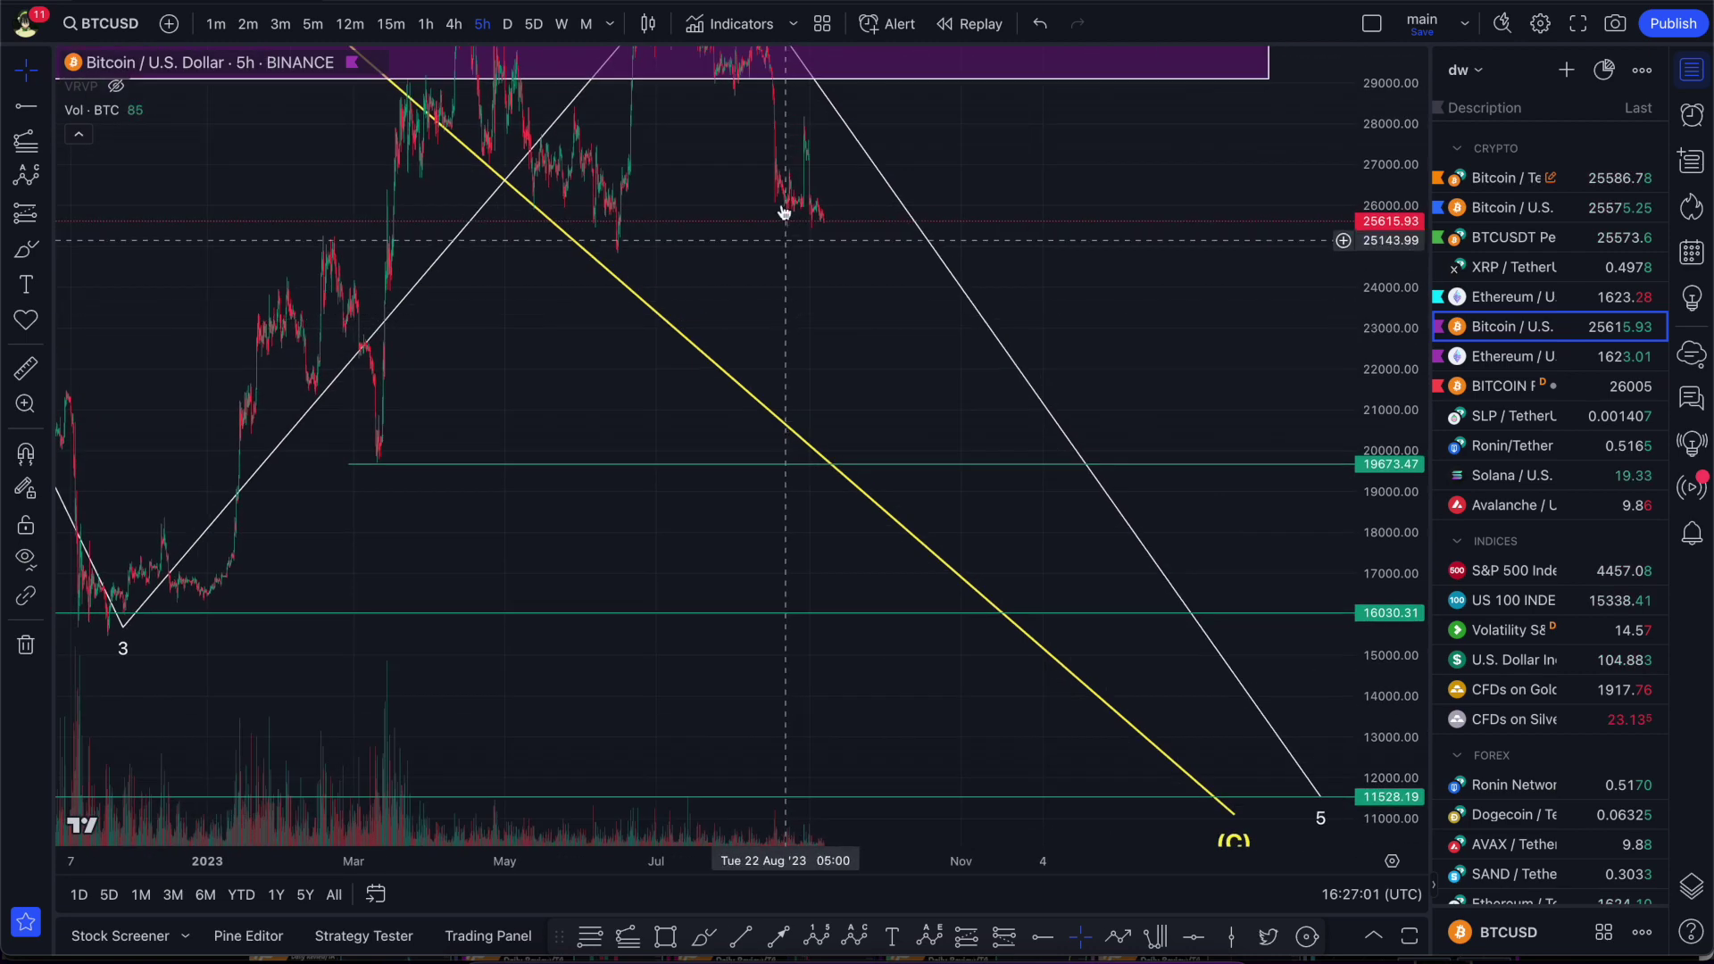
{"action": "left_click", "coordinate": [704, 935]}
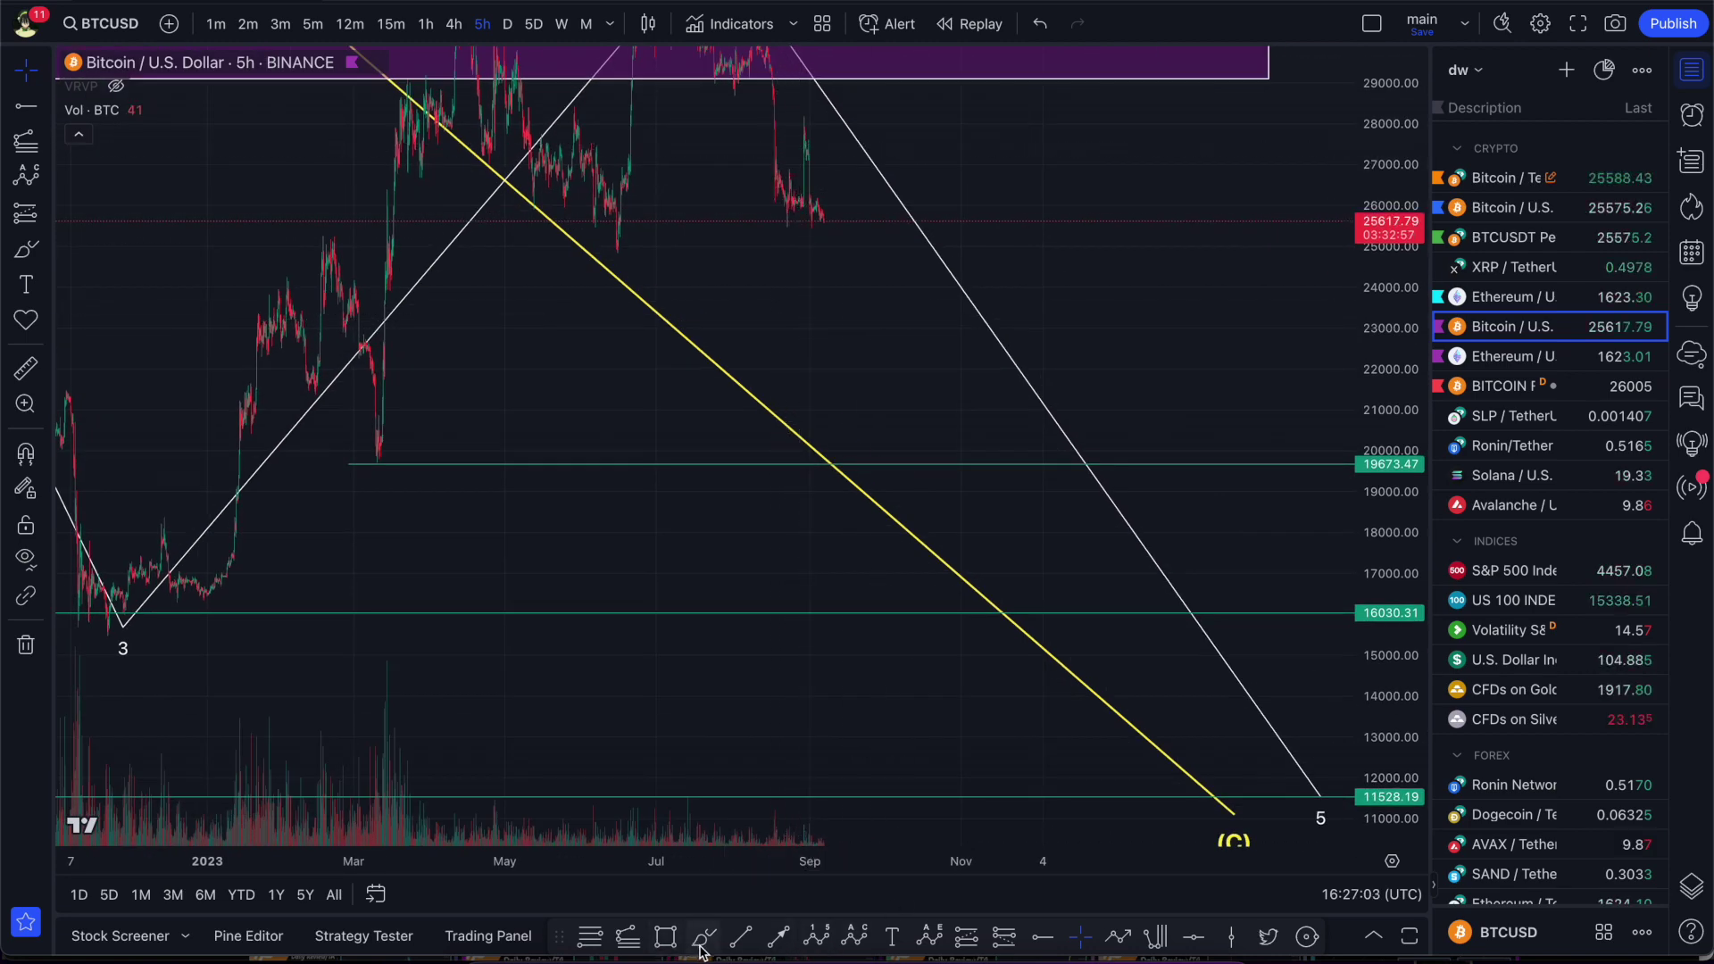
{"action": "mouse_move", "coordinate": [809, 241]}
{"action": "left_mouse_down"}
{"action": "mouse_move", "coordinate": [956, 363]}
{"action": "mouse_move", "coordinate": [1014, 459]}
{"action": "mouse_move", "coordinate": [1140, 447]}
{"action": "mouse_move", "coordinate": [1168, 464]}
{"action": "mouse_move", "coordinate": [1194, 410]}
{"action": "left_mouse_up"}
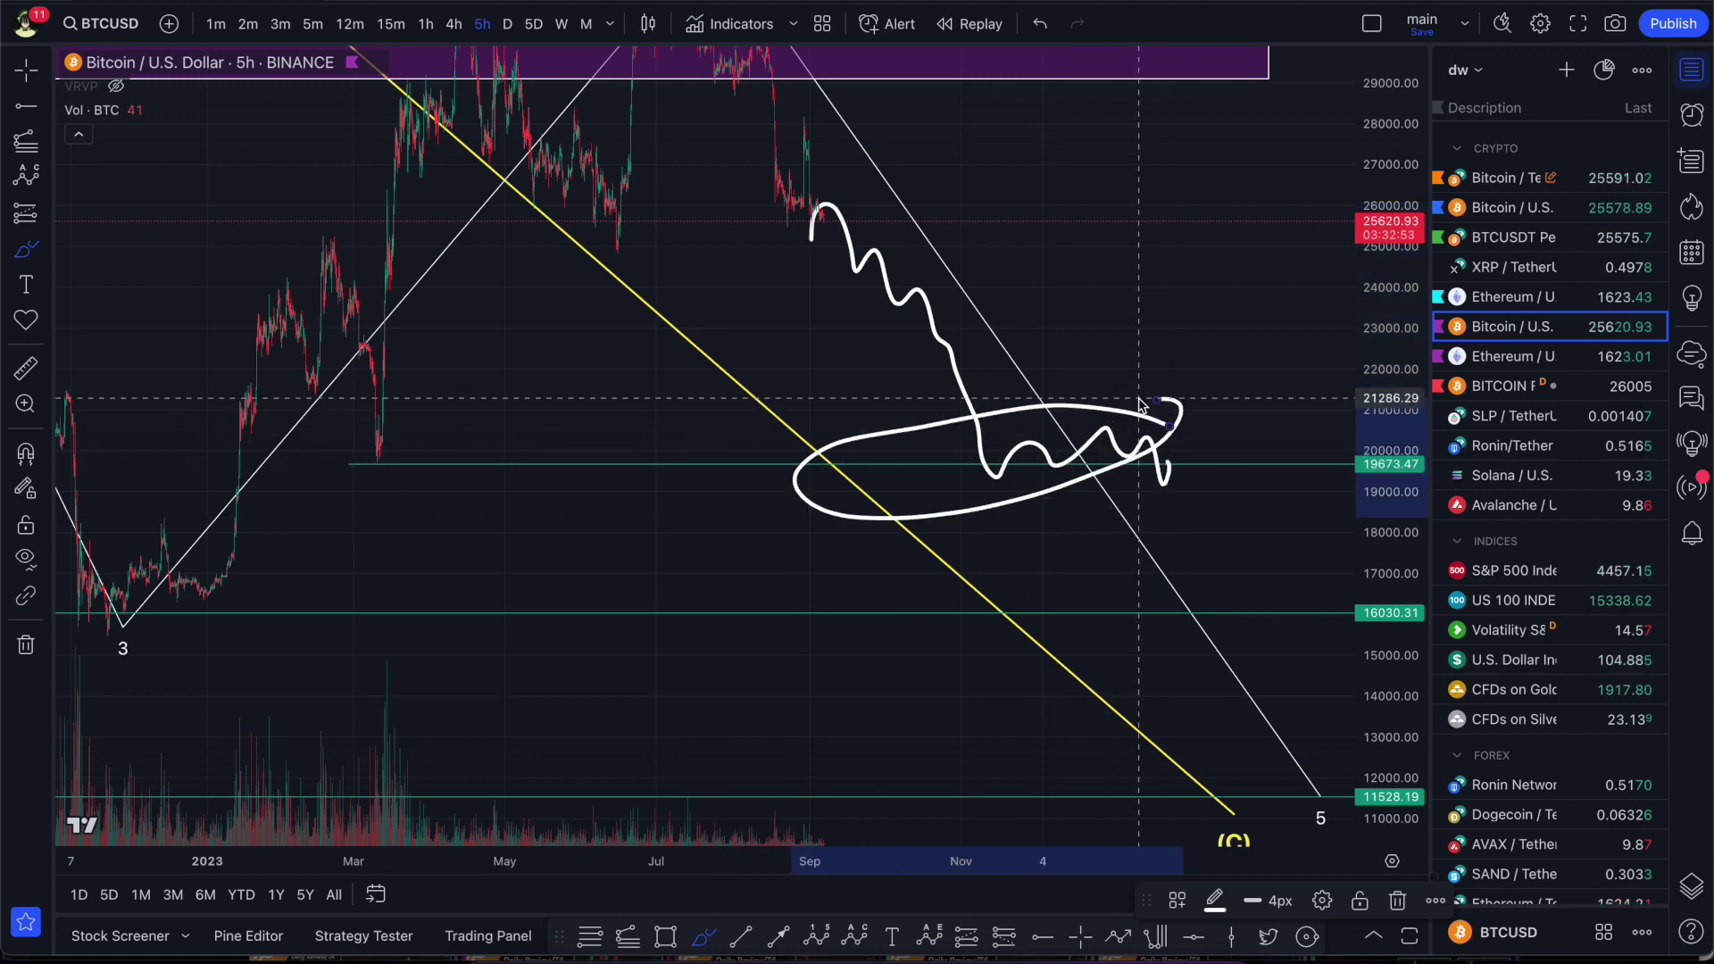
{"action": "key", "text": "ctrl+z"}
{"action": "key", "text": "ctrl+z"}
{"action": "key", "text": "ctrl+z"}
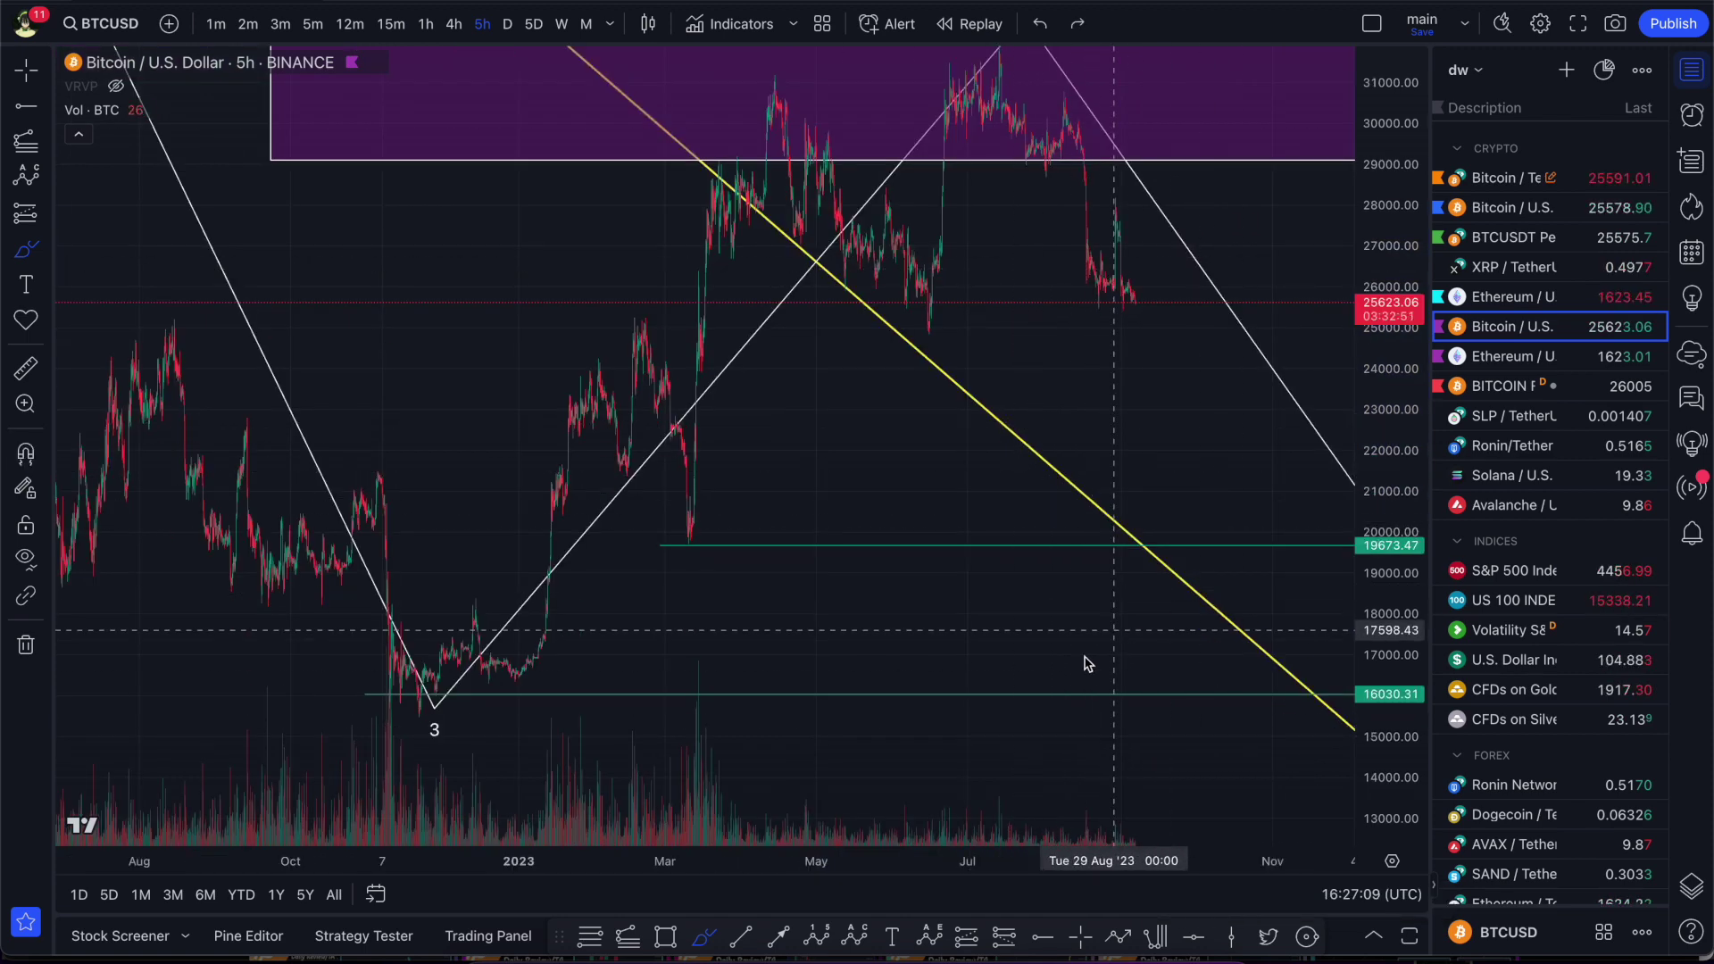
Inspect the end points of waves (C) and 5 near the 11528.19 level and return to the wave 4 zone.
{"action": "scroll", "coordinate": [1148, 586], "scroll_direction": "down", "scroll_amount": 10}
{"action": "scroll", "coordinate": [1148, 585], "scroll_direction": "right", "scroll_amount": 8}
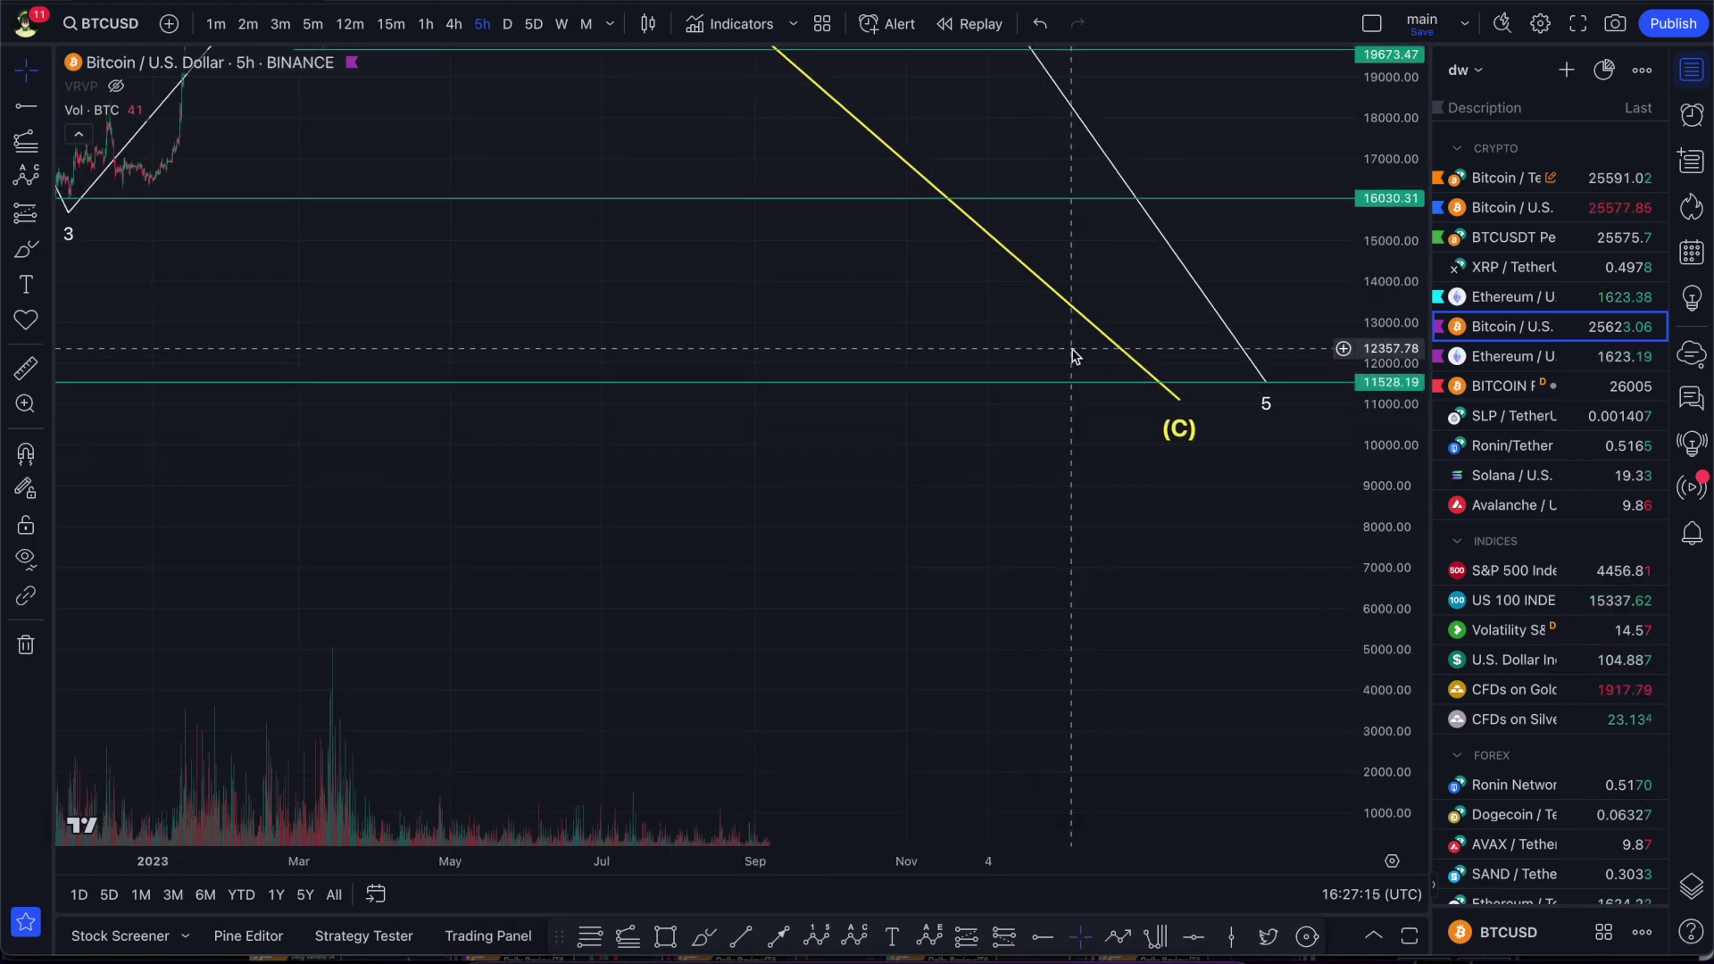
{"action": "scroll", "coordinate": [931, 372], "scroll_direction": "up", "scroll_amount": 4}
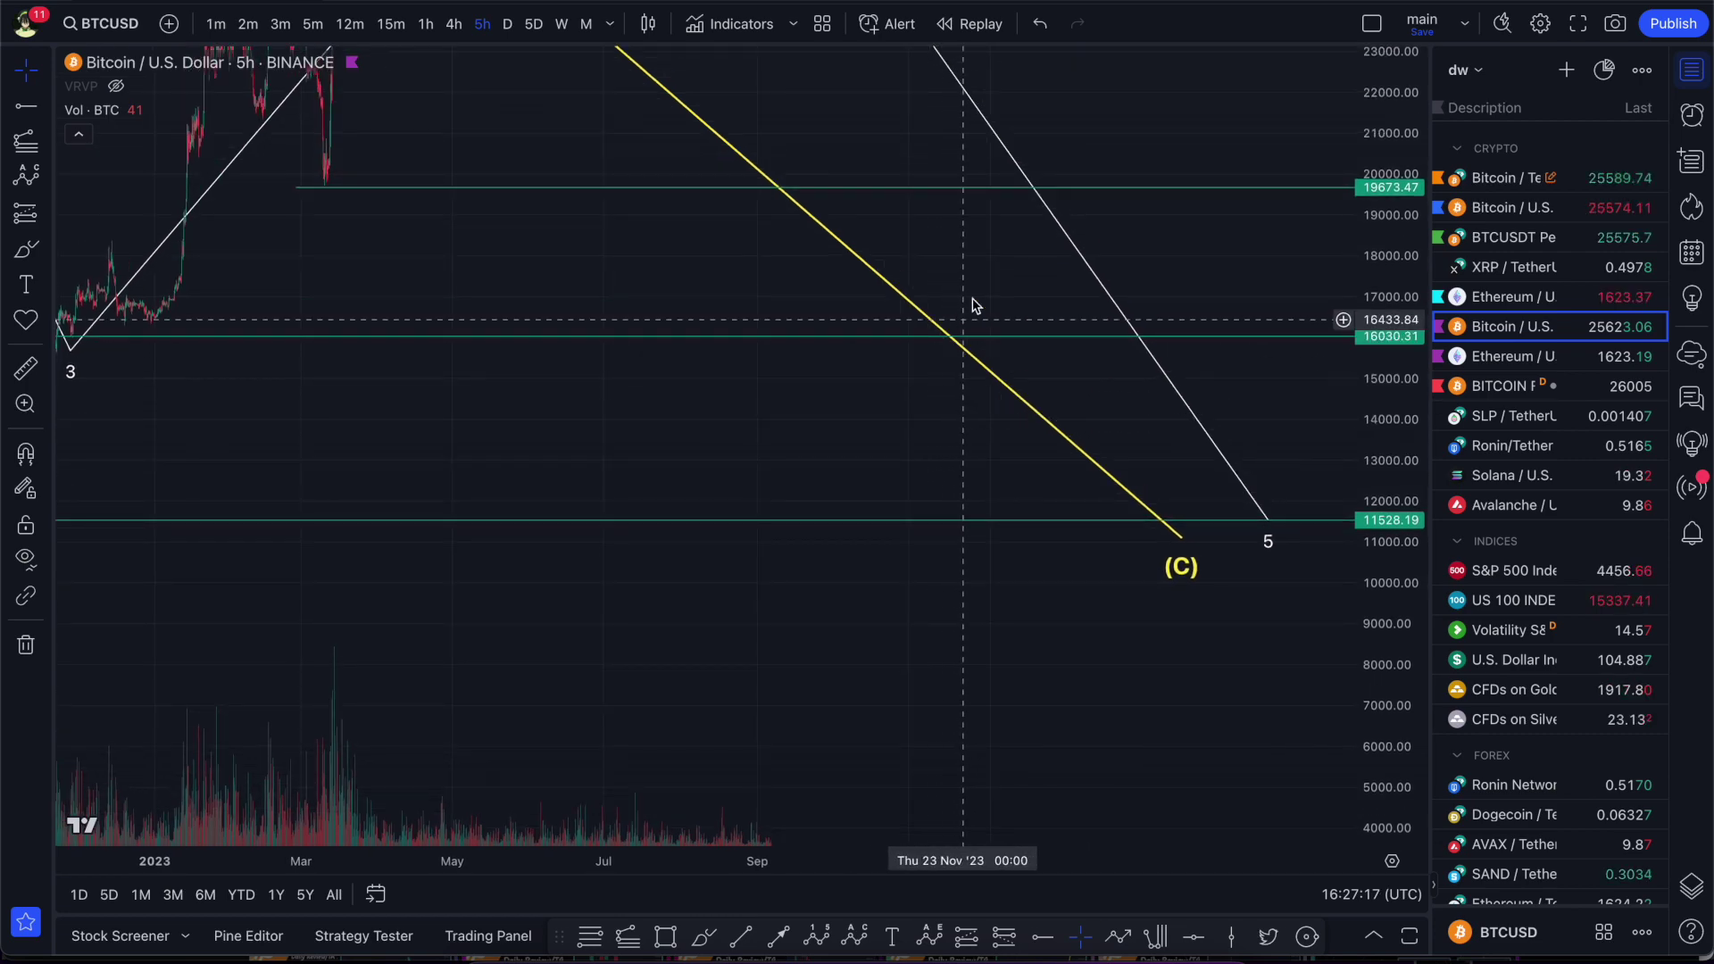
{"action": "scroll", "coordinate": [973, 307], "scroll_direction": "up", "scroll_amount": 12}
{"action": "scroll", "coordinate": [973, 306], "scroll_direction": "left", "scroll_amount": 4}
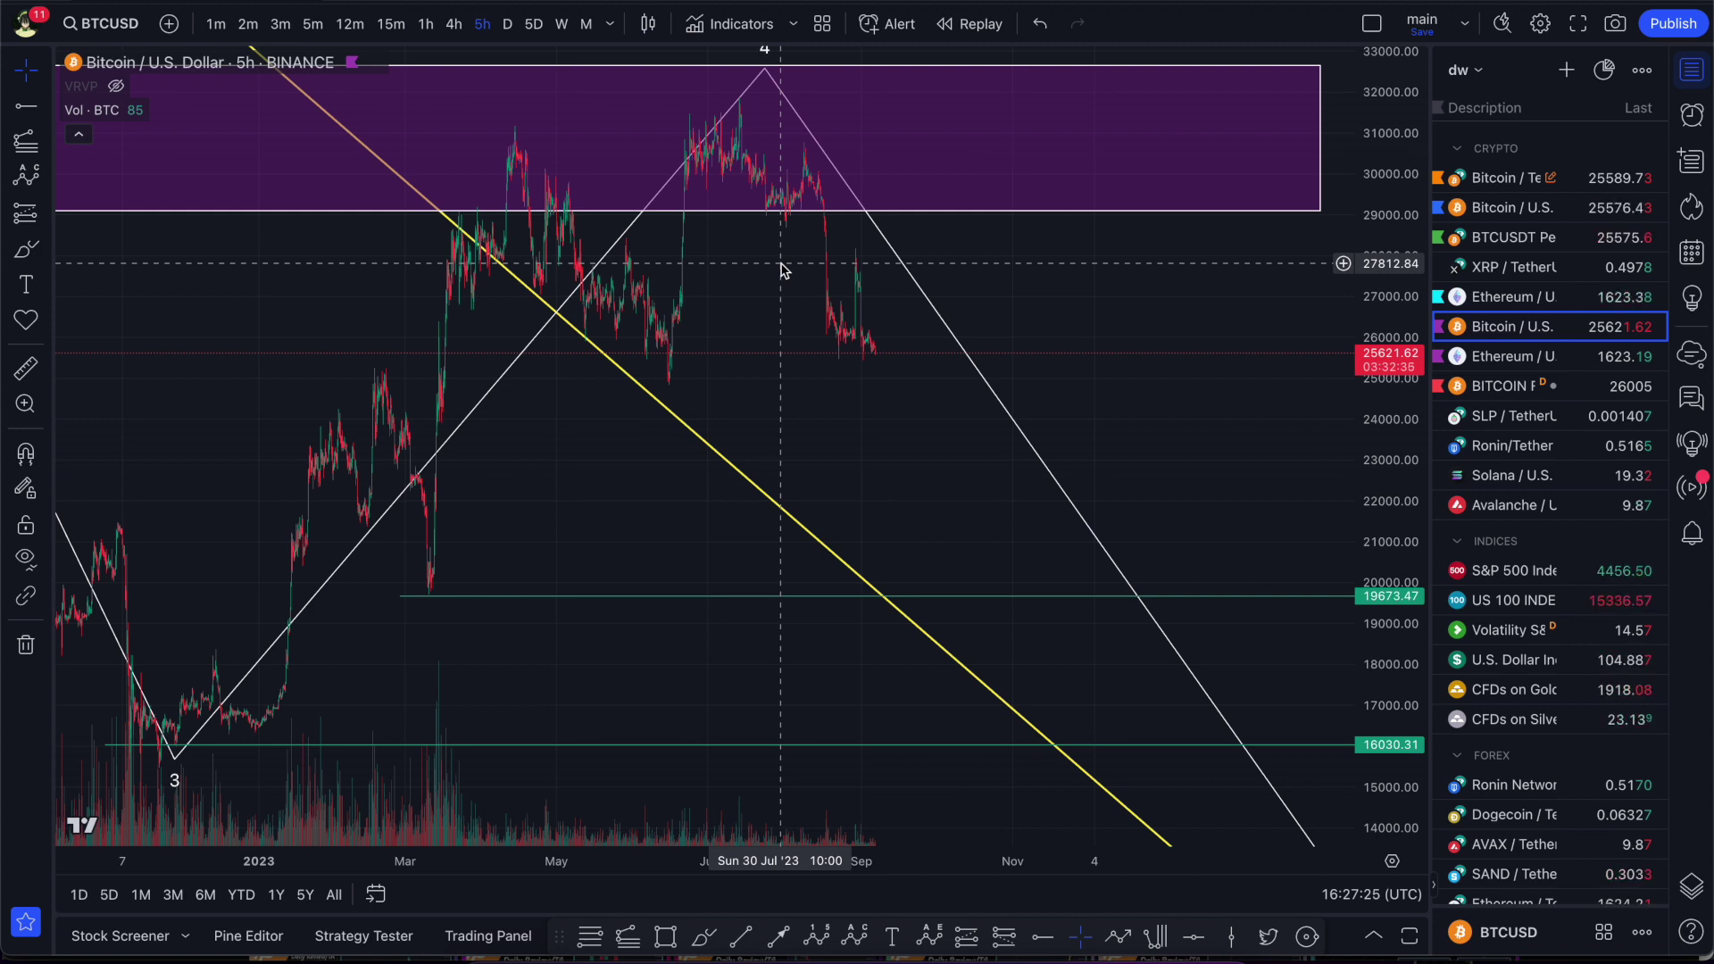
Bring up the Telegram group and switch to the browser showing the tradewitdw YouTube channel page.
{"action": "left_click", "coordinate": [784, 955]}
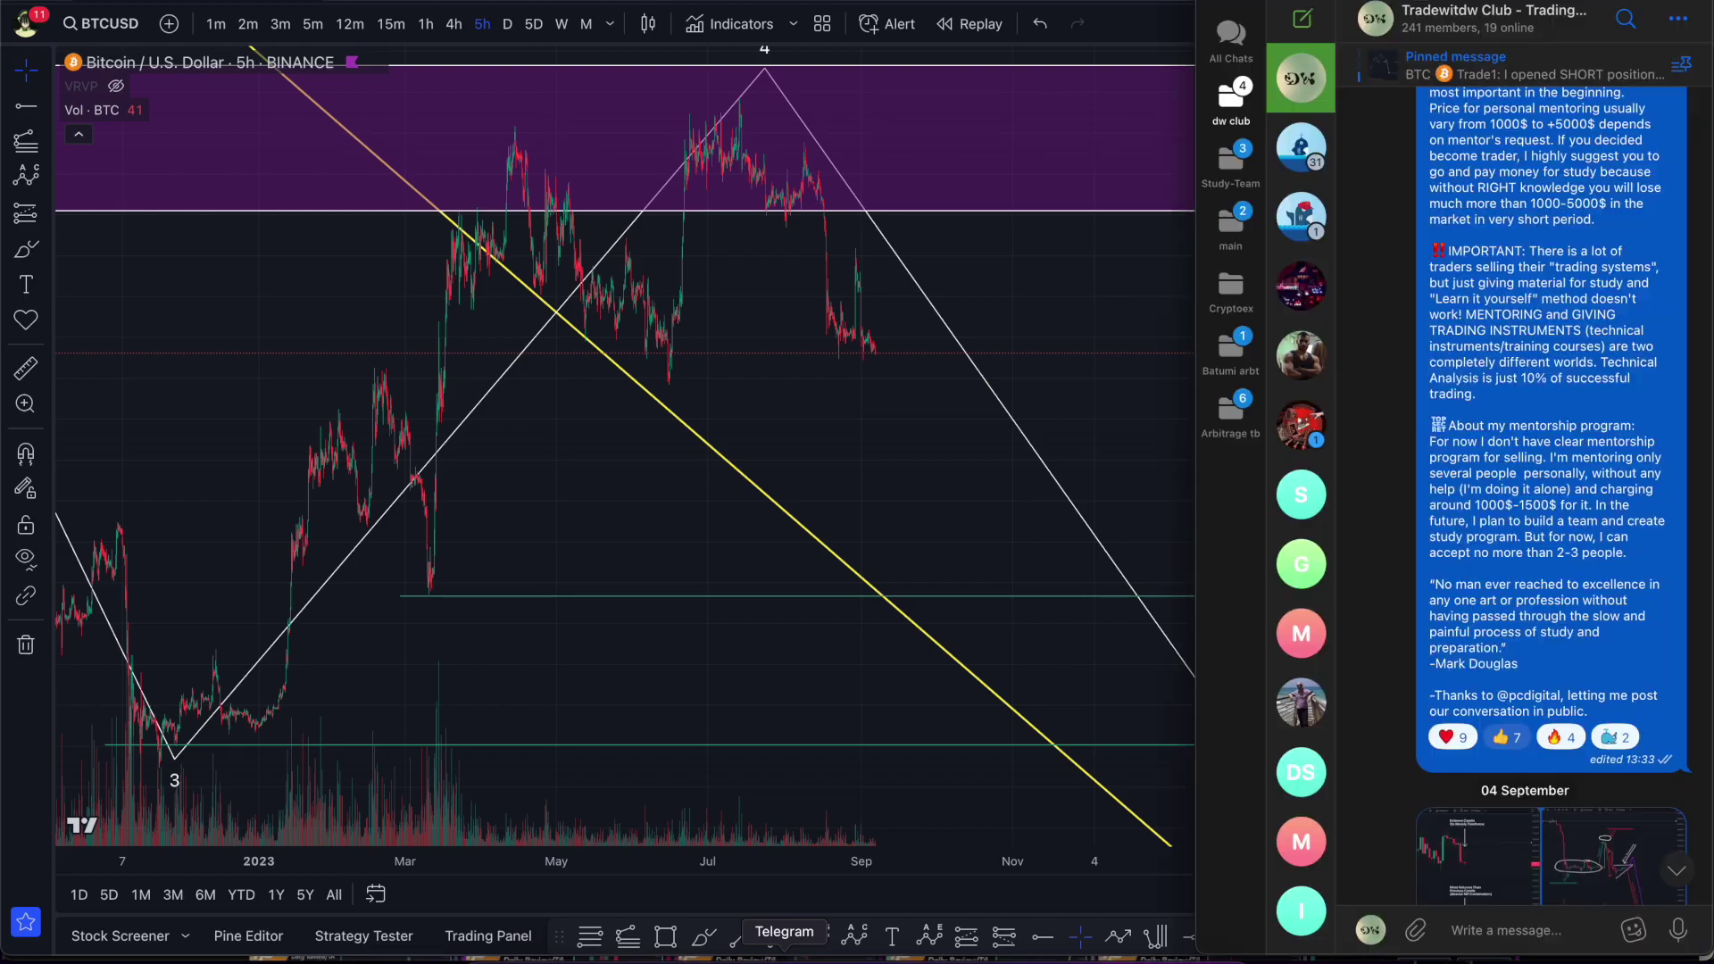
{"action": "left_click", "coordinate": [857, 955]}
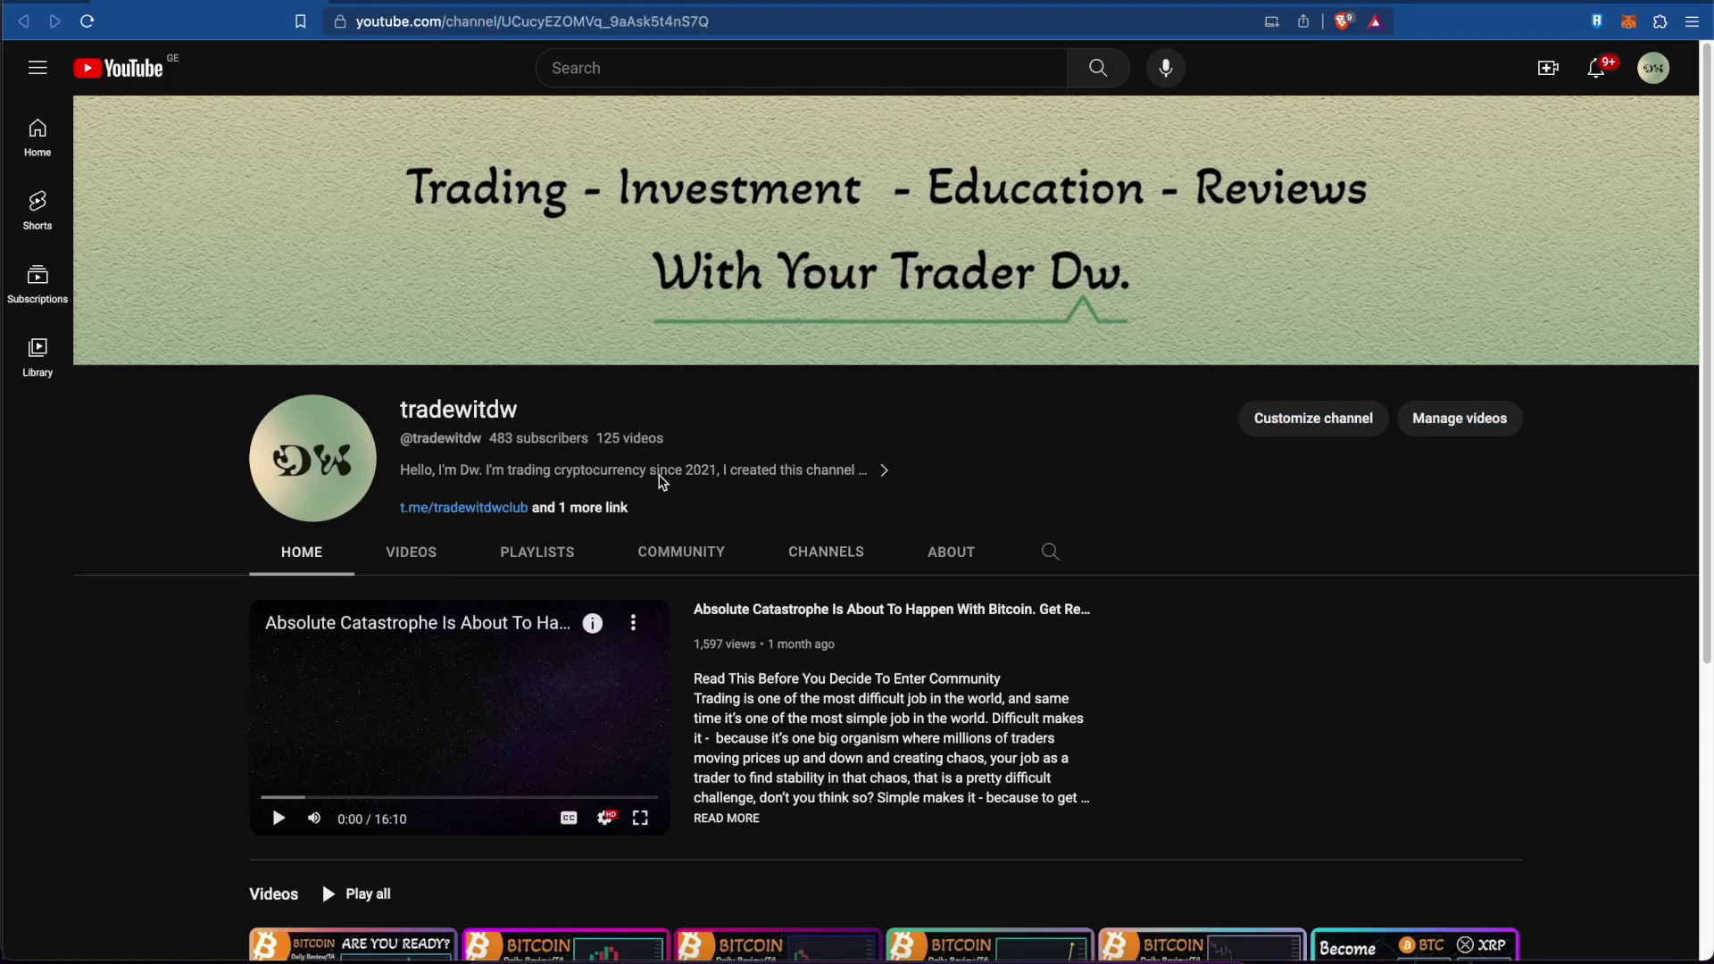